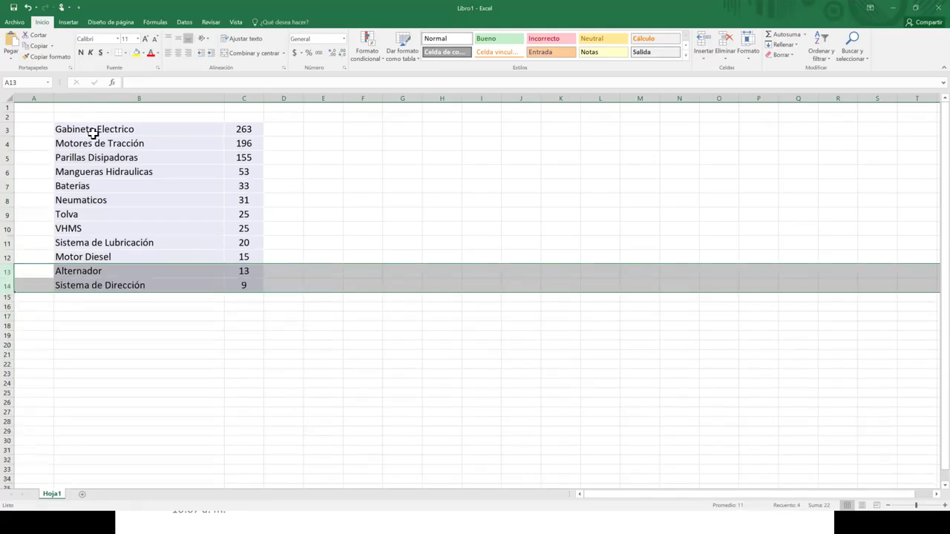
Step: Swap the Gabinete Electrico and Motores de Tracción rows with the VHMS and Sistema de Lubricación rows to put the table out of order
drag(121, 131, 245, 143)
drag(167, 118, 152, 304)
drag(119, 222, 238, 235)
drag(182, 214, 178, 127)
drag(133, 290, 244, 303)
drag(192, 288, 198, 227)
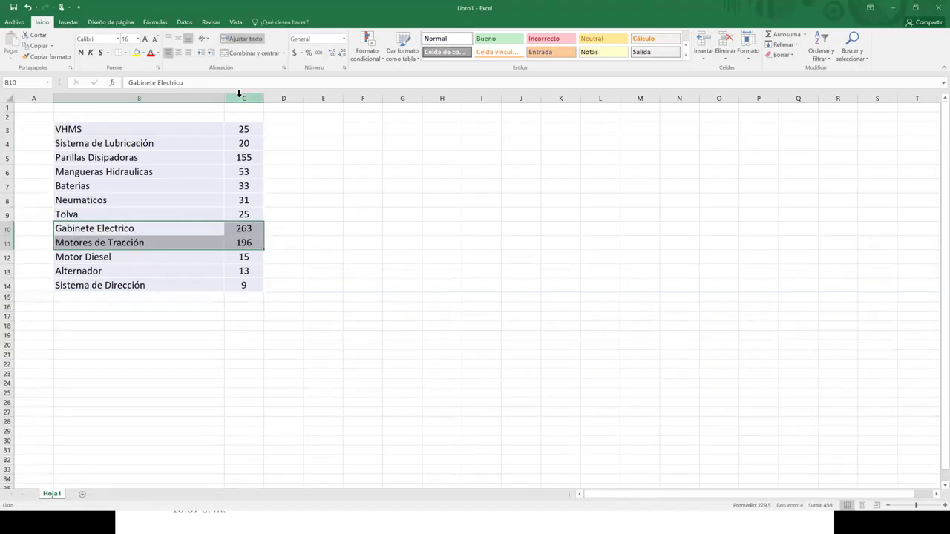
Step: Try to sort only the hours in C3:C14 from largest to smallest, continuing with the current selection, and undo the sort
drag(245, 131, 248, 283)
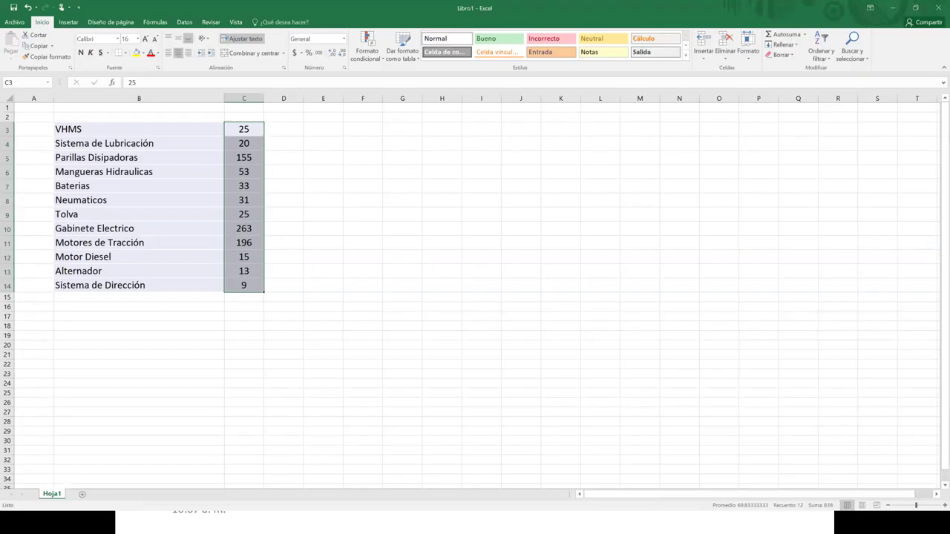
click(819, 60)
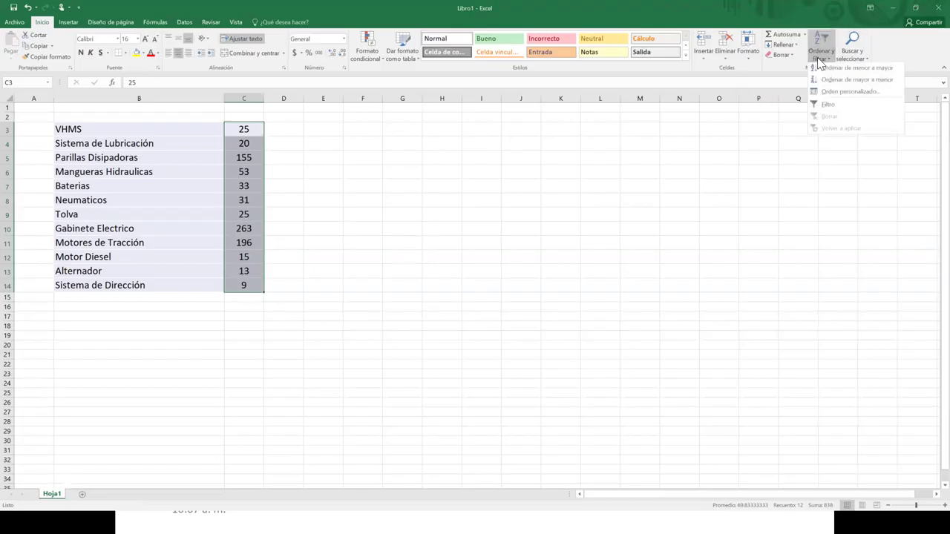
click(871, 81)
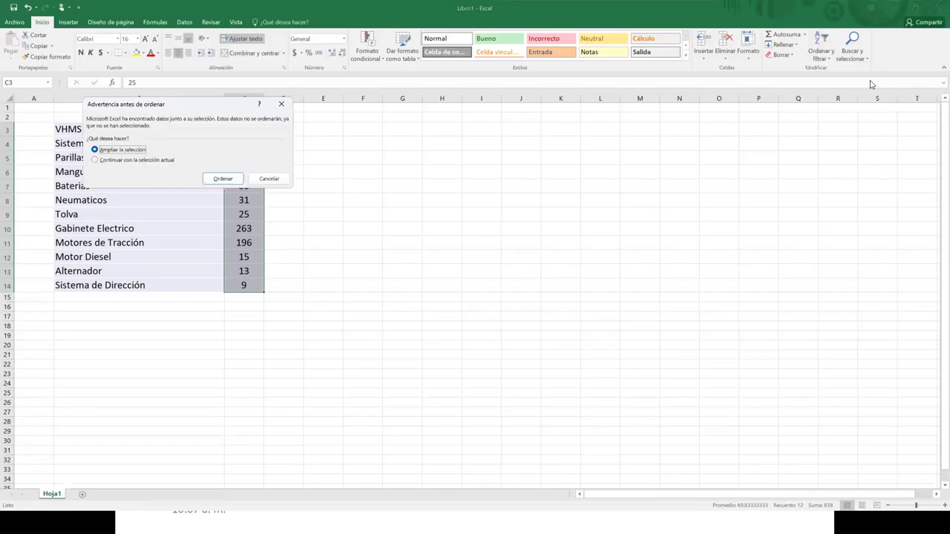
drag(219, 104, 509, 144)
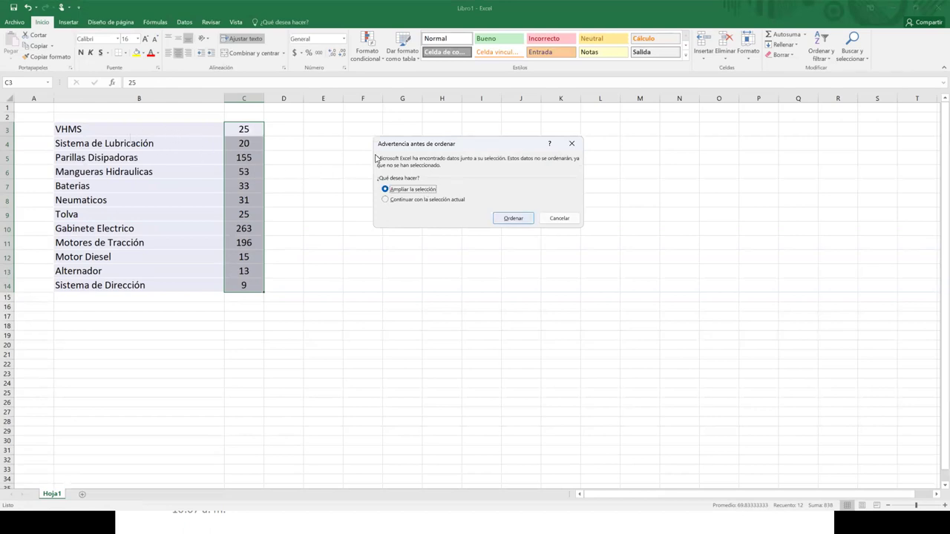
click(413, 200)
key(Return)
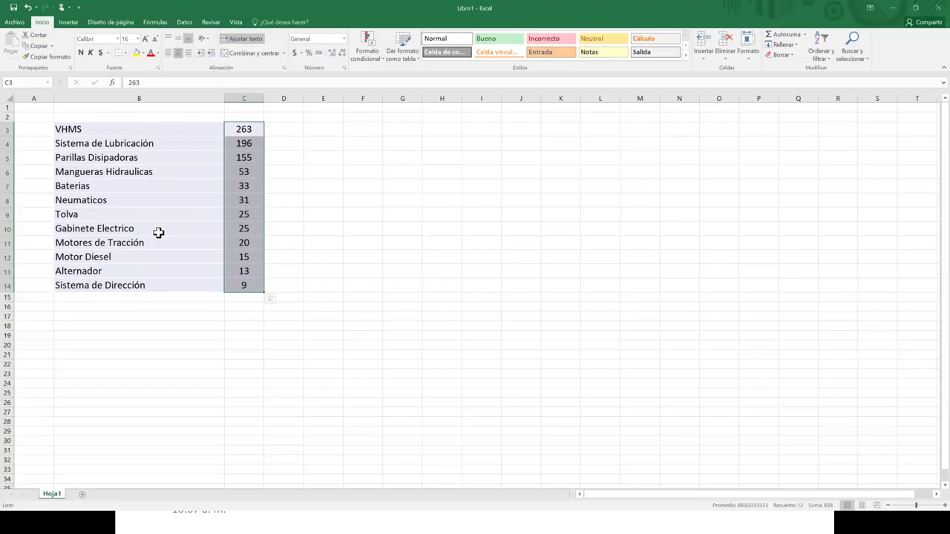
key(ctrl+z)
Step: Sort the hours in C3:C14 from largest to smallest, expanding the selection to include the component names
click(824, 56)
click(861, 84)
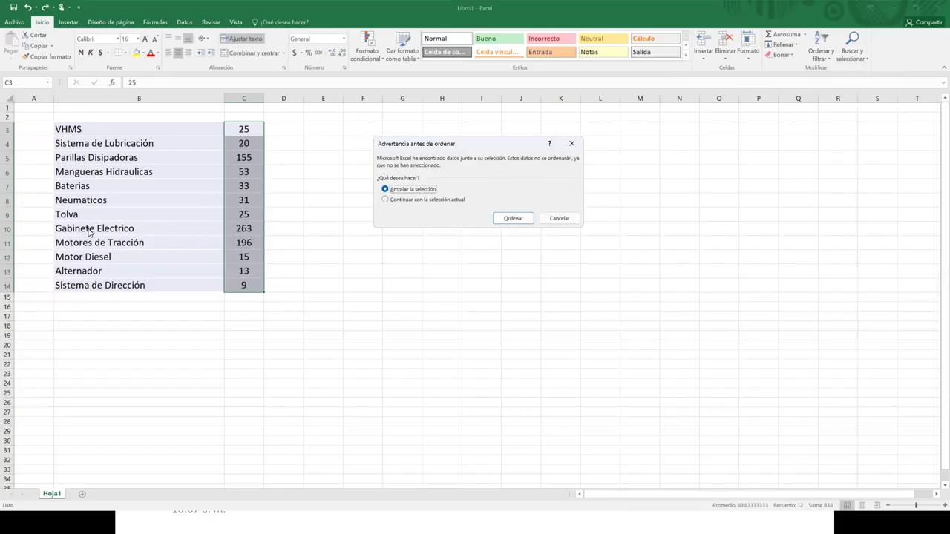
click(522, 219)
click(338, 214)
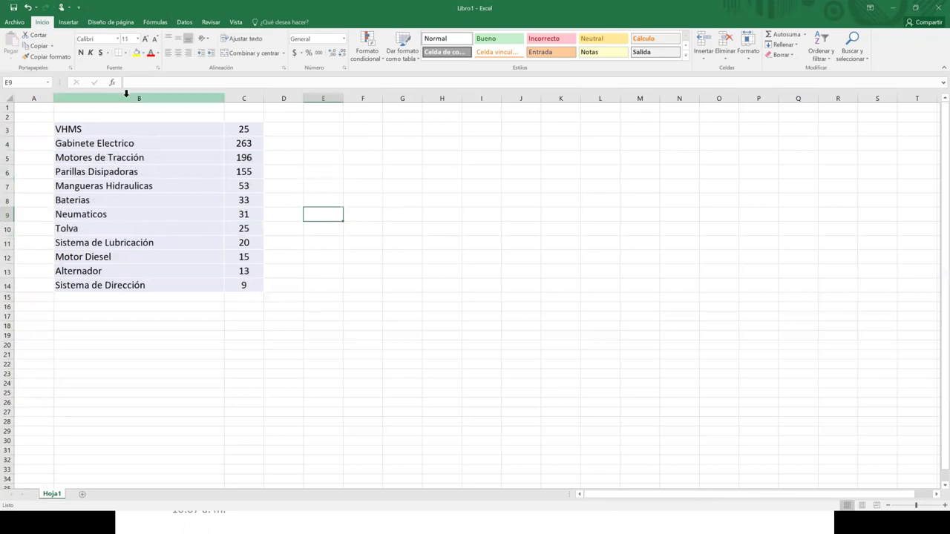
Step: Try sorting the table again from largest to smallest with C2:C14 selected, expanding the selection
click(129, 128)
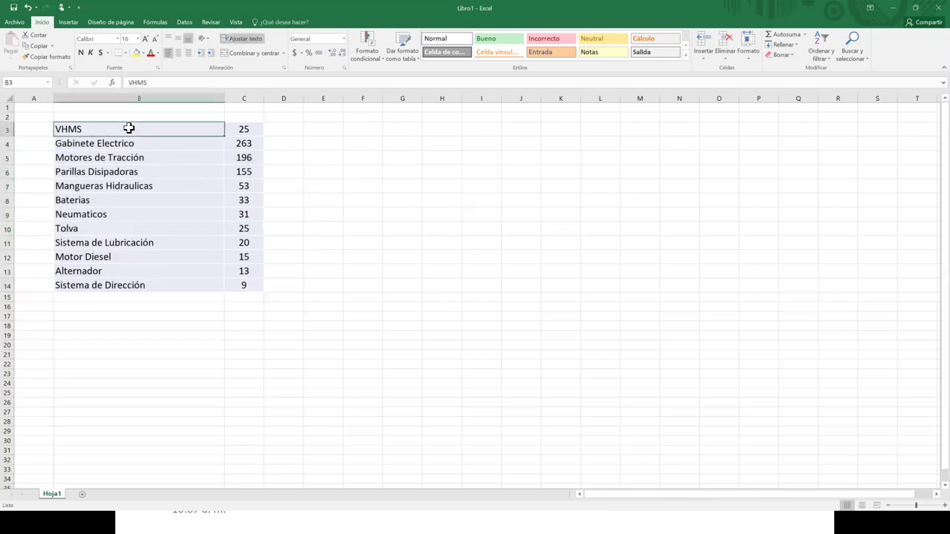
click(239, 118)
drag(237, 130, 249, 285)
click(820, 54)
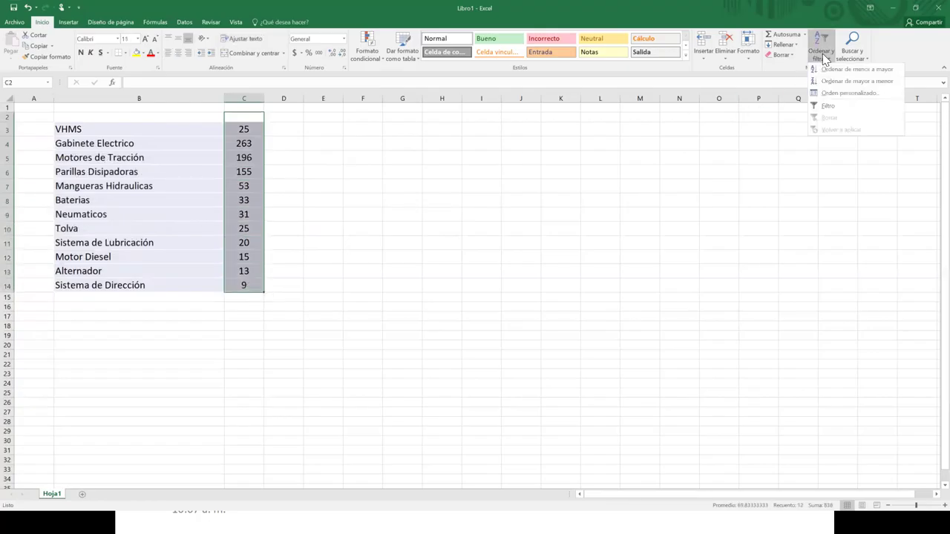
click(850, 81)
click(524, 215)
Step: Move the VHMS entry to row 15 and sort C4:C15 from largest to smallest, expanding the selection
drag(180, 129, 170, 314)
drag(242, 312, 244, 138)
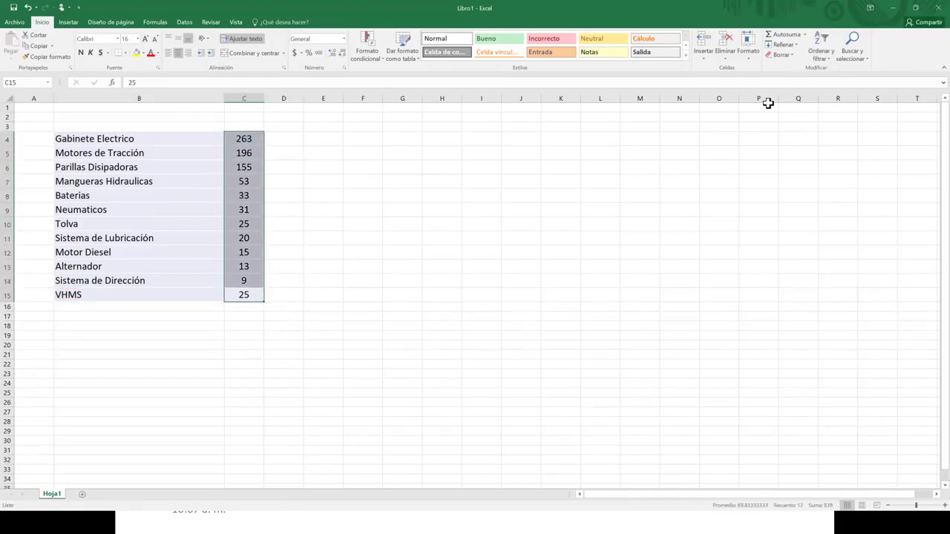
click(821, 61)
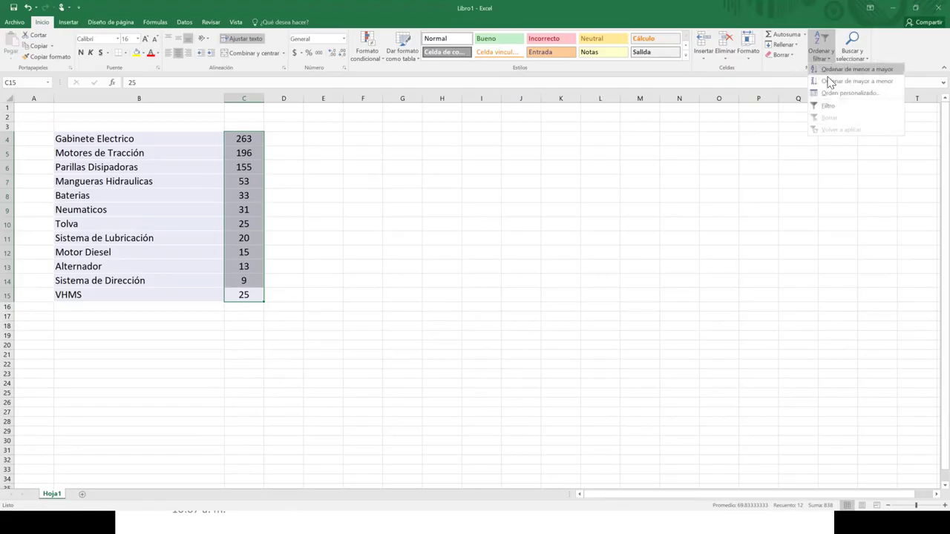
click(843, 81)
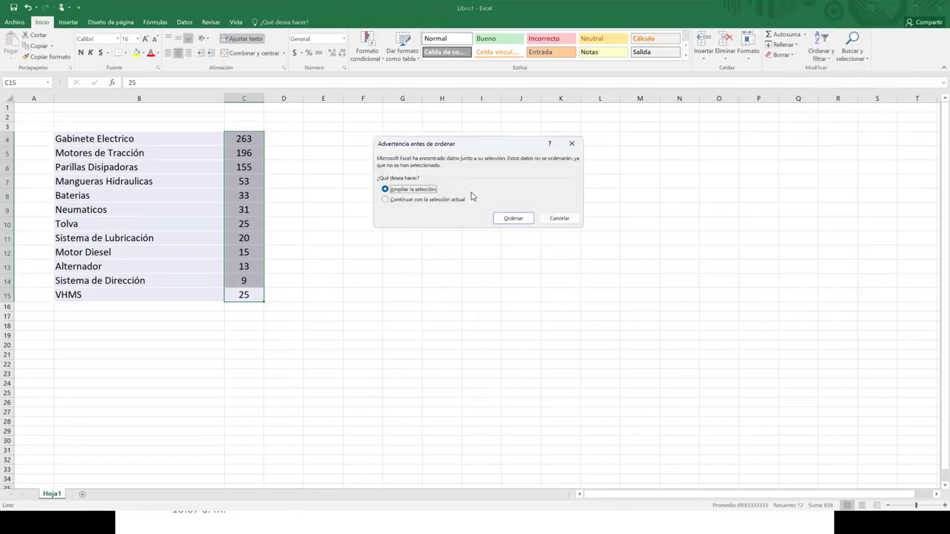
click(513, 217)
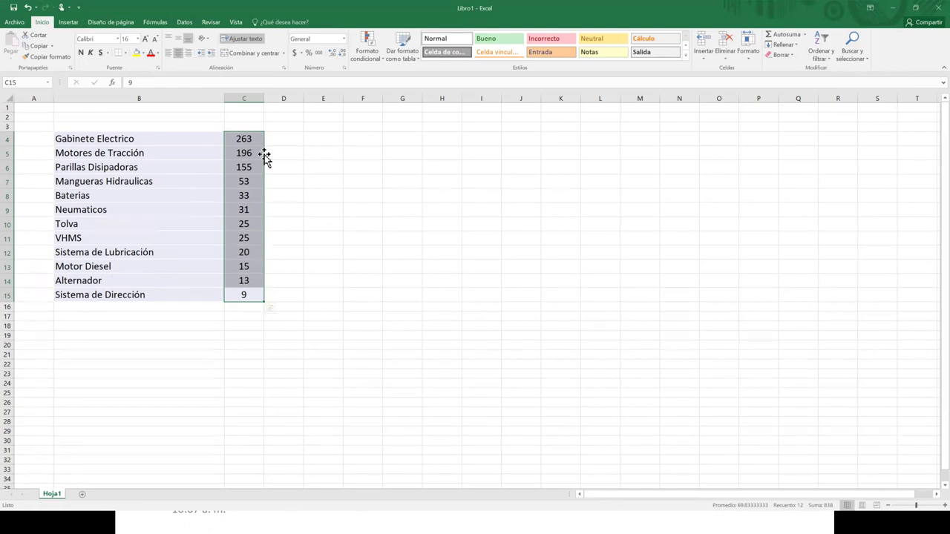
click(230, 128)
drag(219, 129, 193, 126)
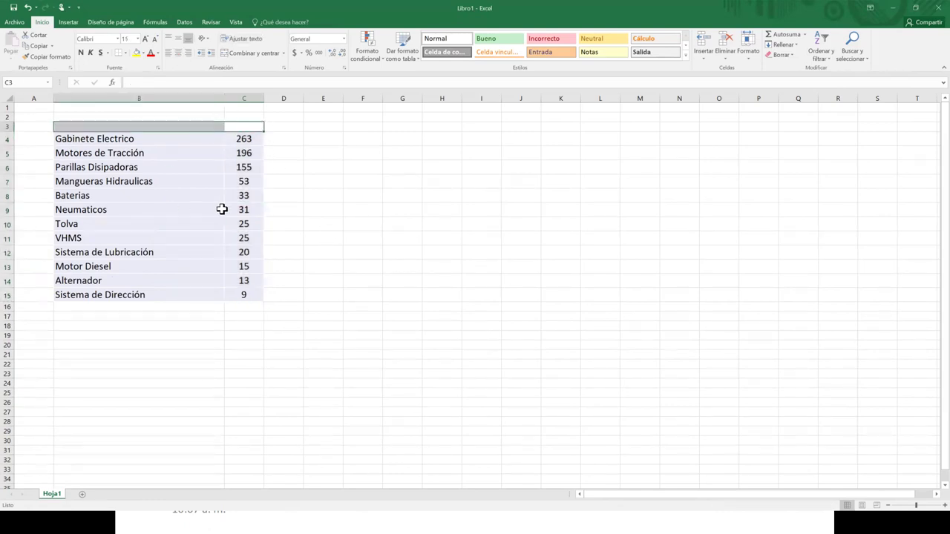
drag(248, 238, 129, 223)
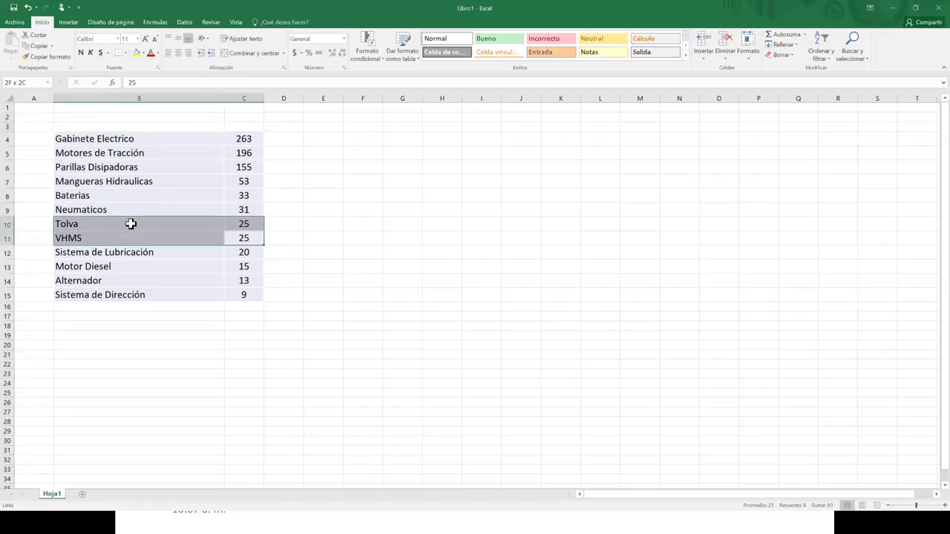
click(401, 238)
Step: Enter the heading Horas in cell C3 above the hours column
click(249, 127)
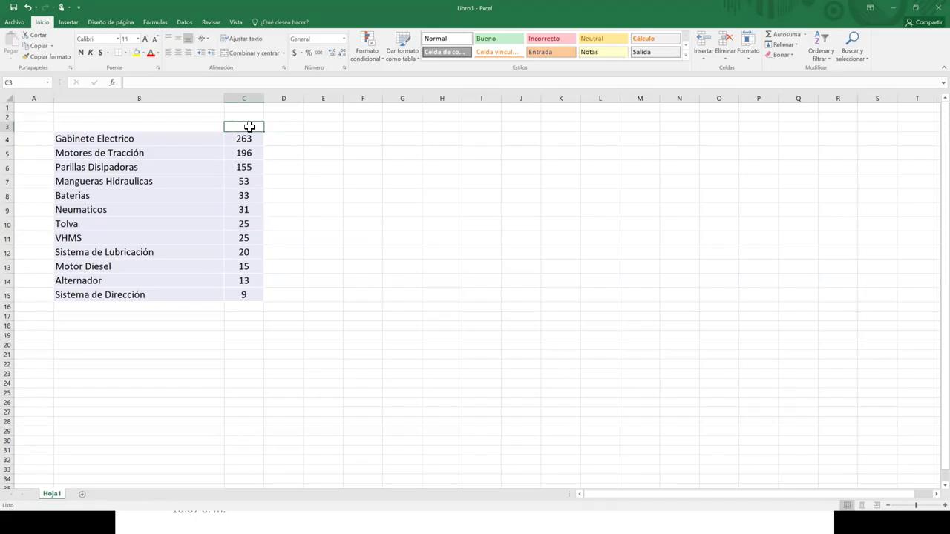
text(Horas)
key(Return)
Step: Format the Horas heading with a light blue fill, centred alignment and font size 14
click(240, 127)
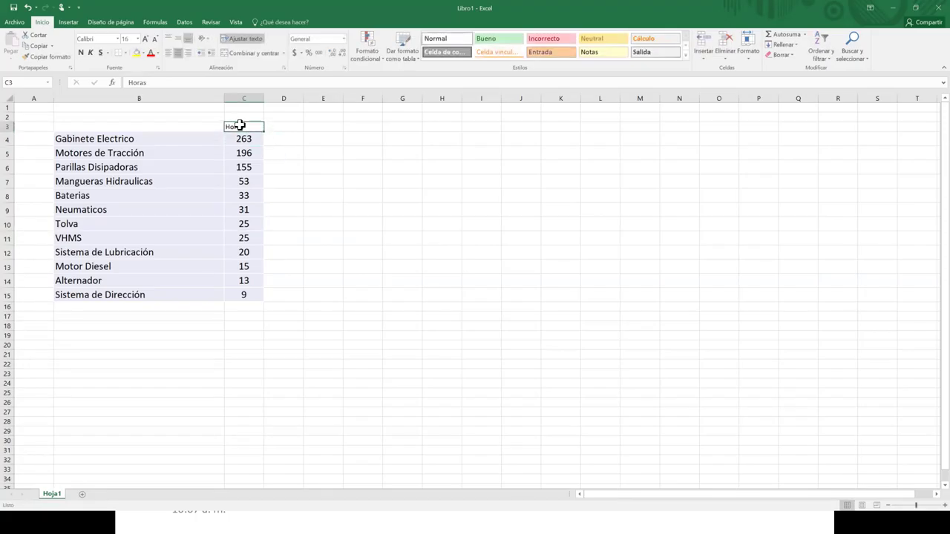
click(136, 53)
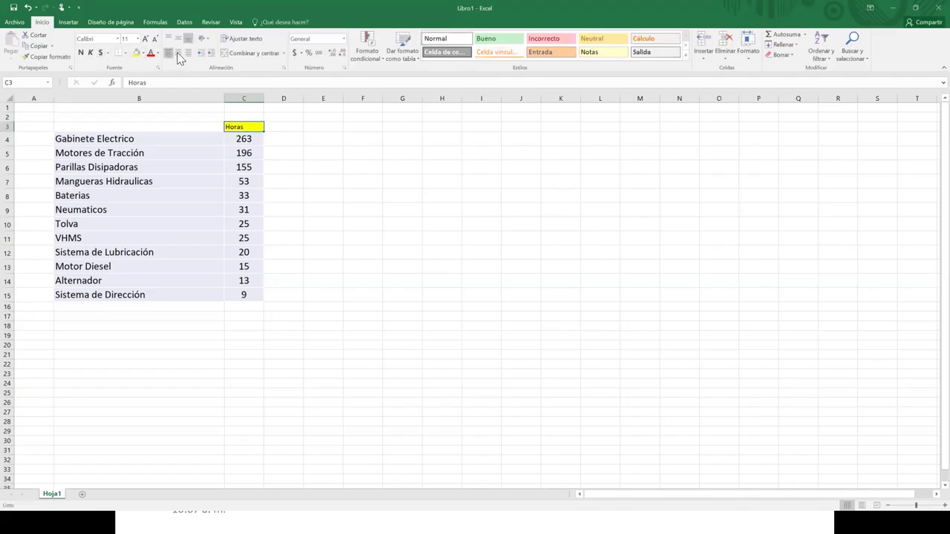
click(143, 54)
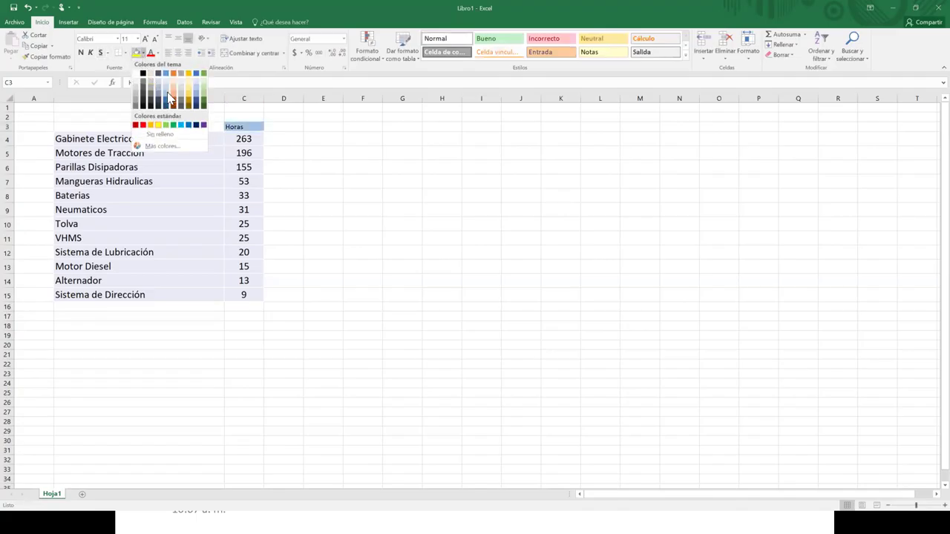
click(164, 87)
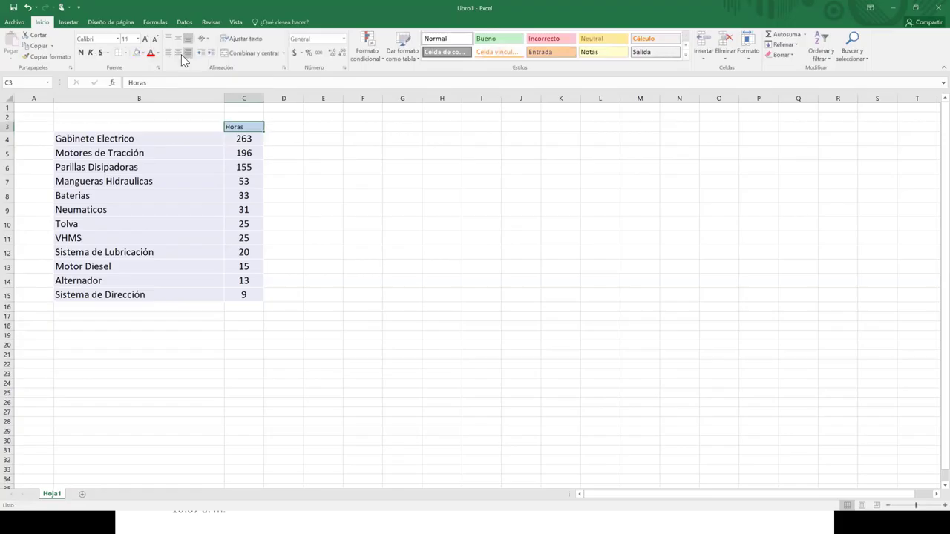
click(179, 54)
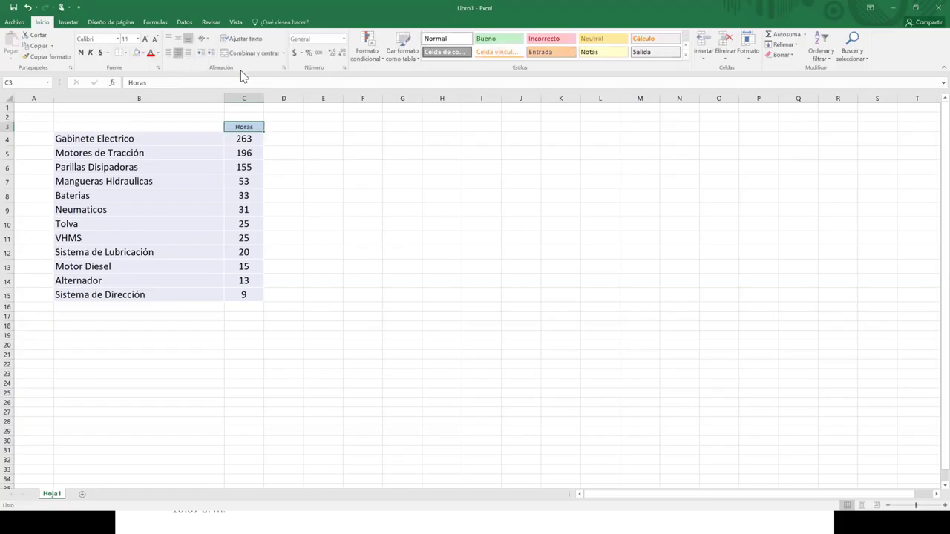
click(146, 39)
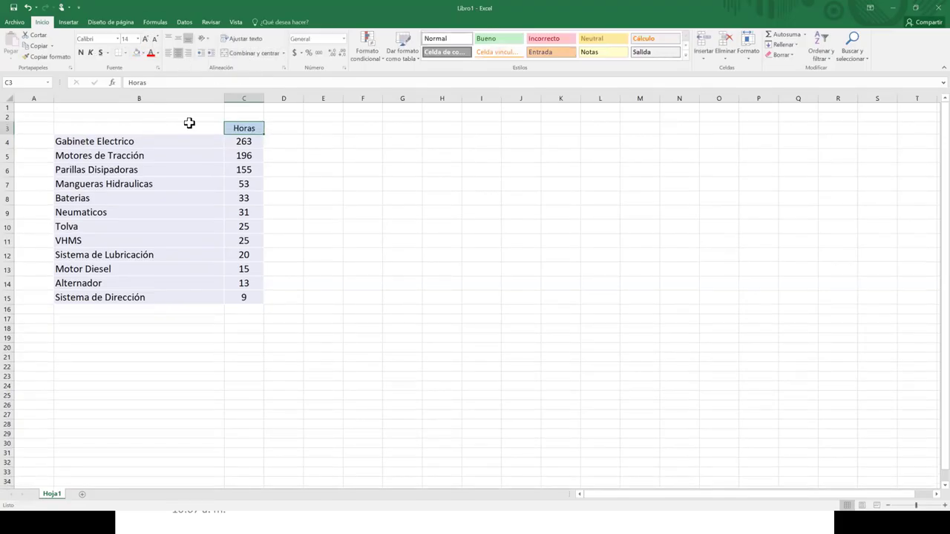
Step: Apply all borders to the component and hours cells in B4:C15
click(123, 167)
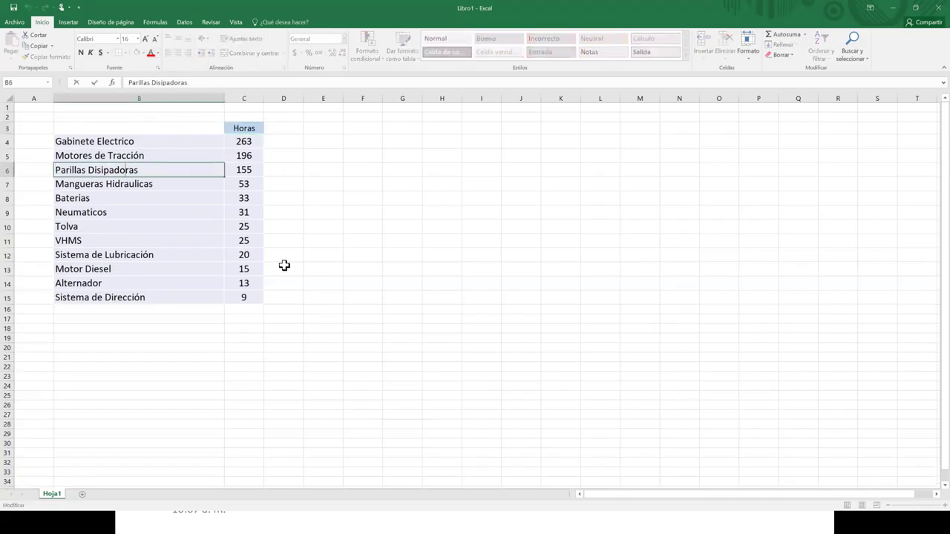
click(195, 312)
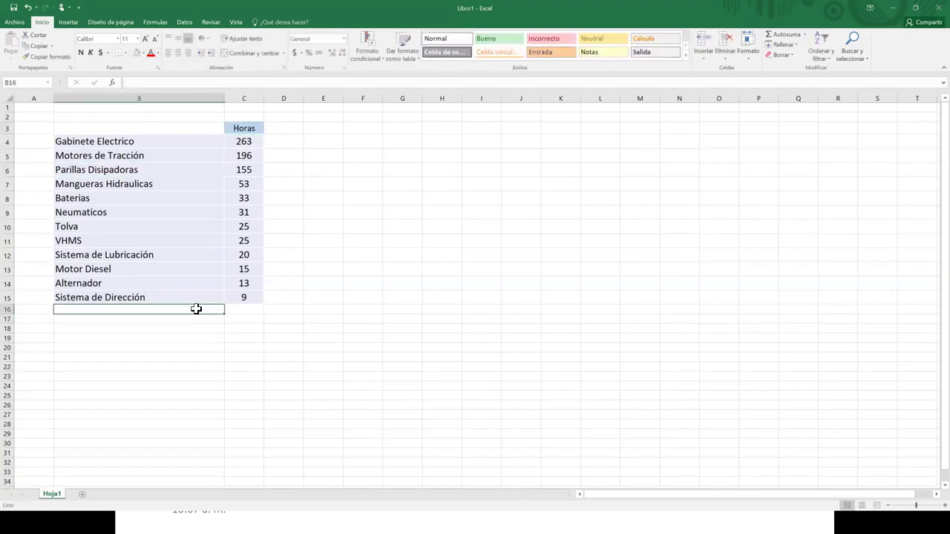
drag(205, 299, 247, 134)
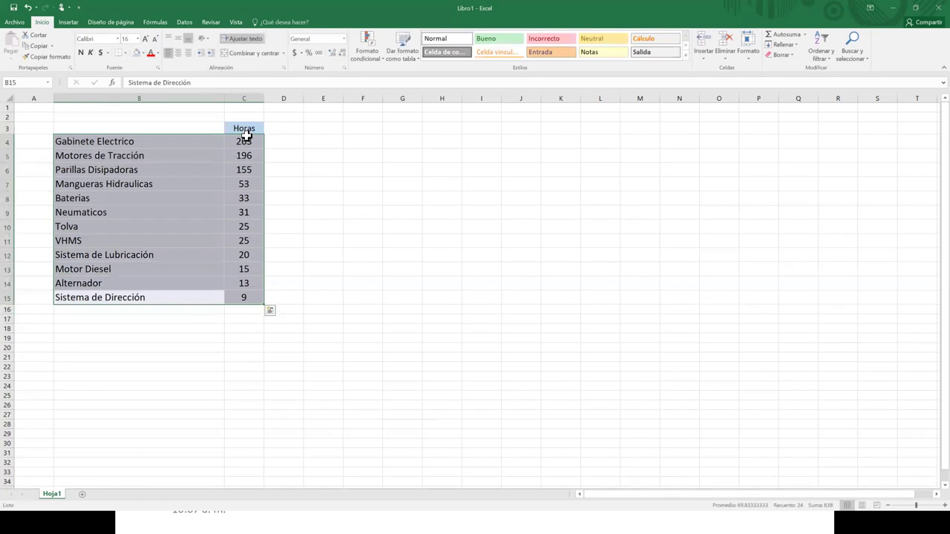
click(125, 54)
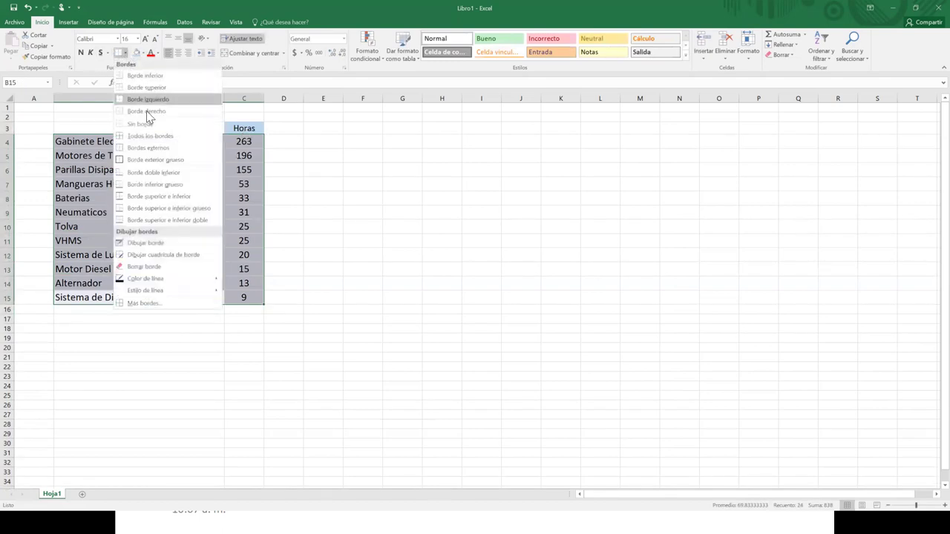
click(149, 148)
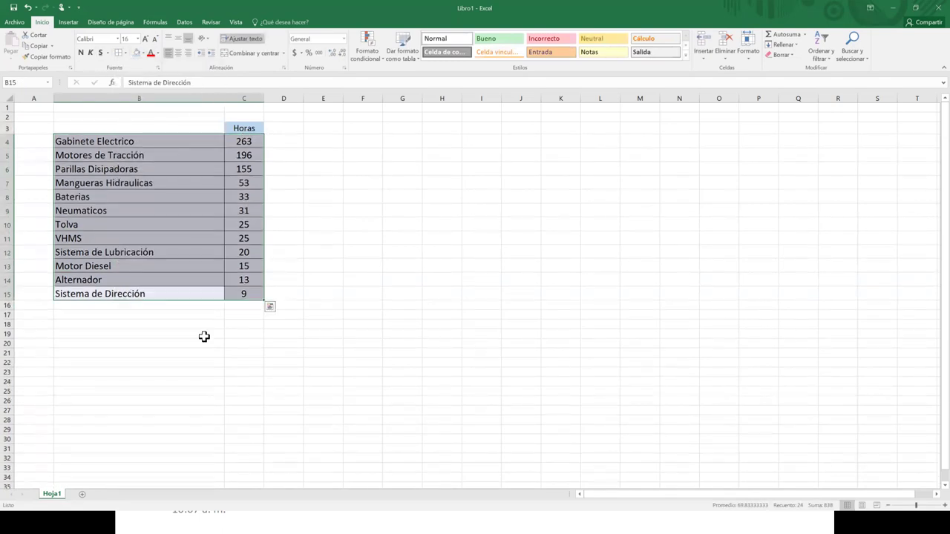
Step: Enter the label TOTAL in cell B16 below Sistema de Dirección
click(176, 304)
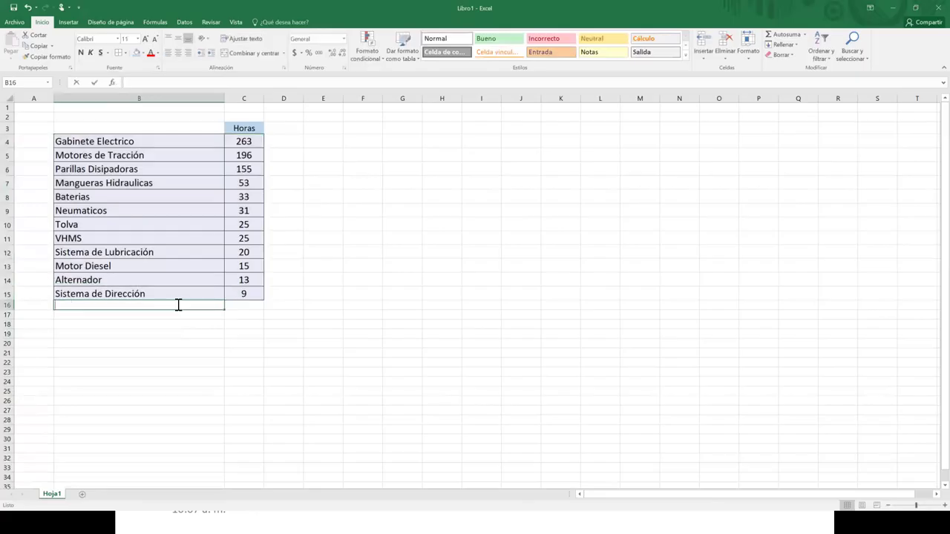
text(TOTAL)
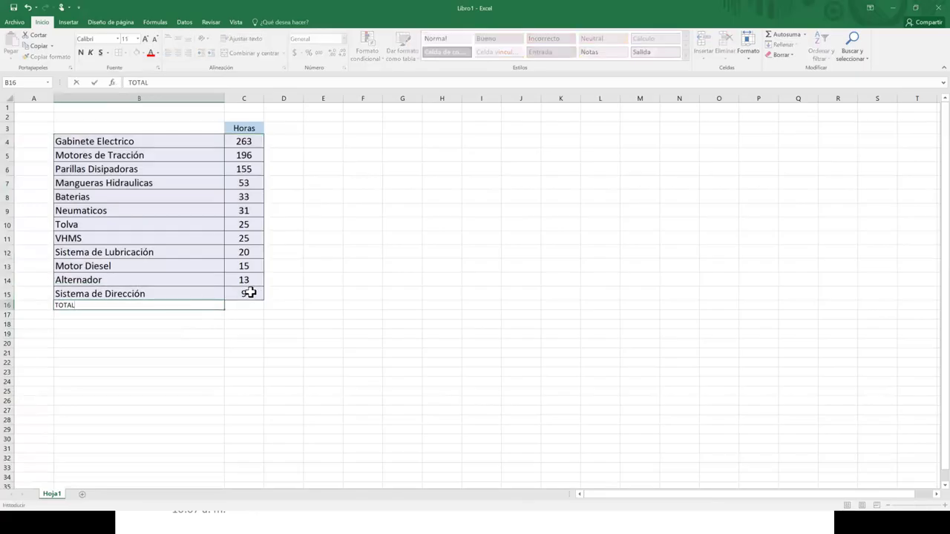
key(Return)
text())
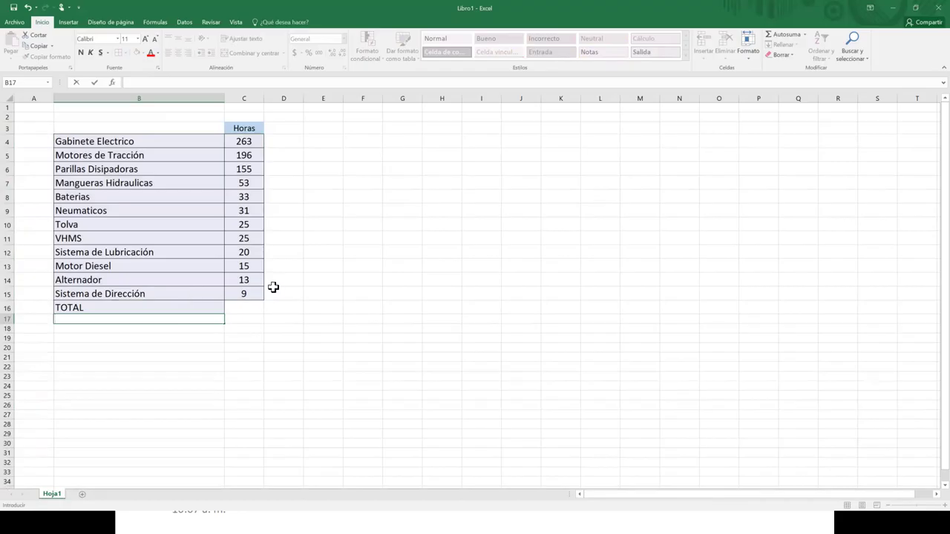
Step: Sum the hours C4:C15 in cell C16 with AutoSum
click(246, 309)
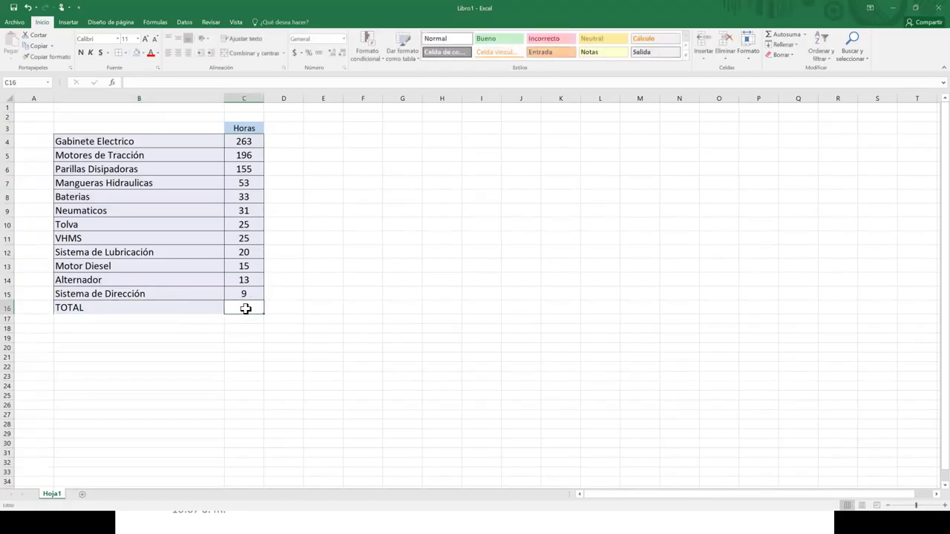
click(779, 34)
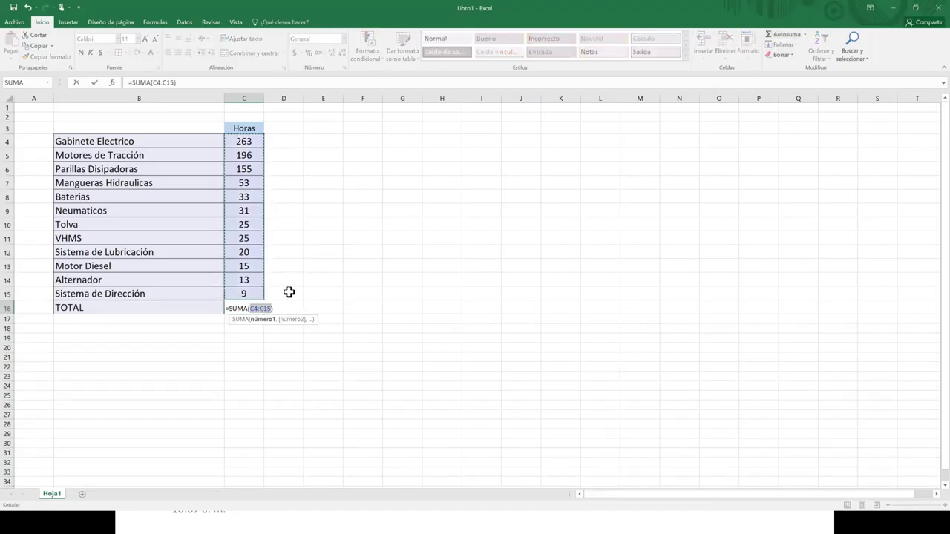
key(Return)
Step: Copy the cell format of C15 onto the total in C16
click(236, 308)
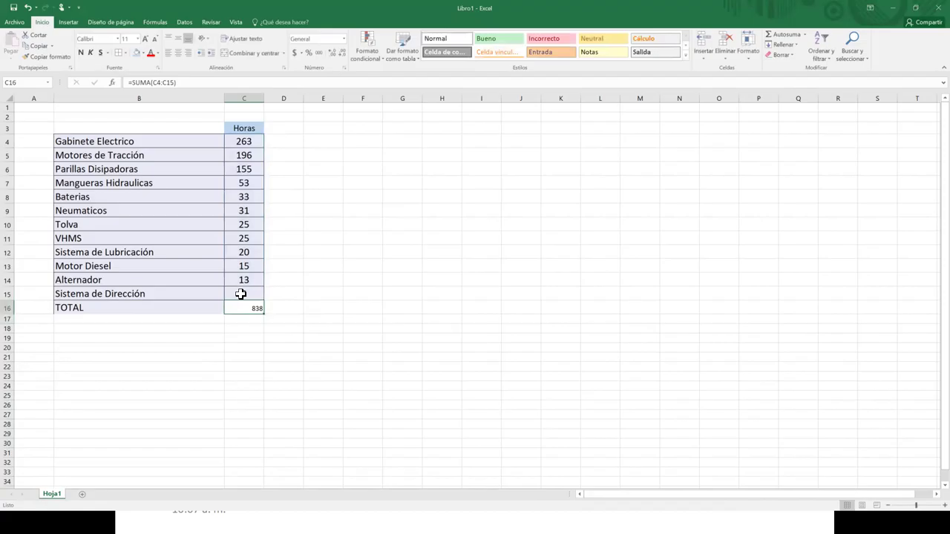
click(241, 294)
click(48, 57)
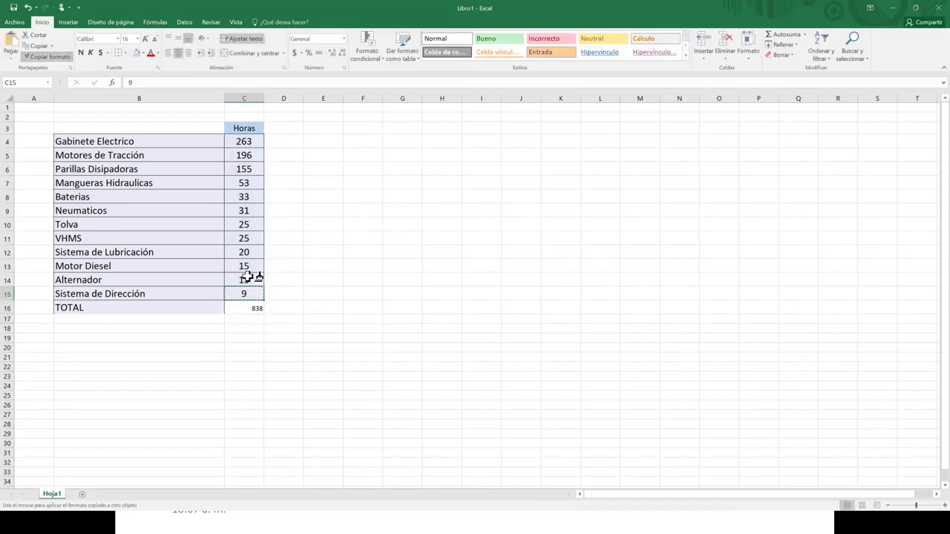
click(250, 306)
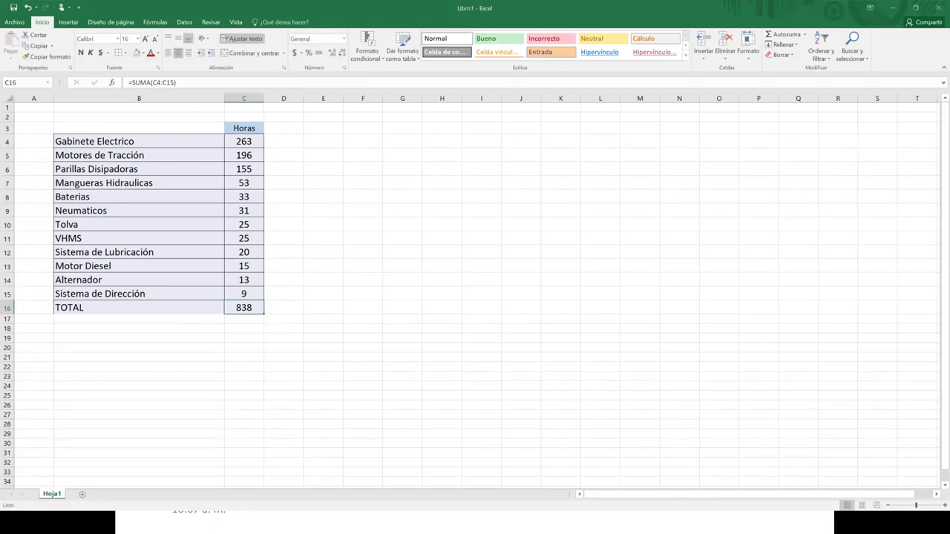
Step: Widen column D and enter the heading PORCENTAJE FALLAS in D3 with wrapped text
click(294, 125)
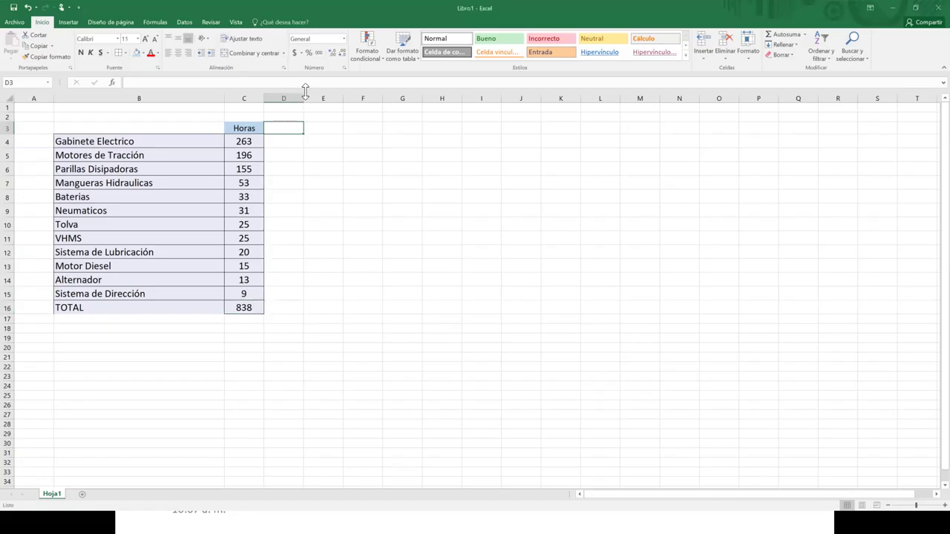
drag(303, 94, 319, 96)
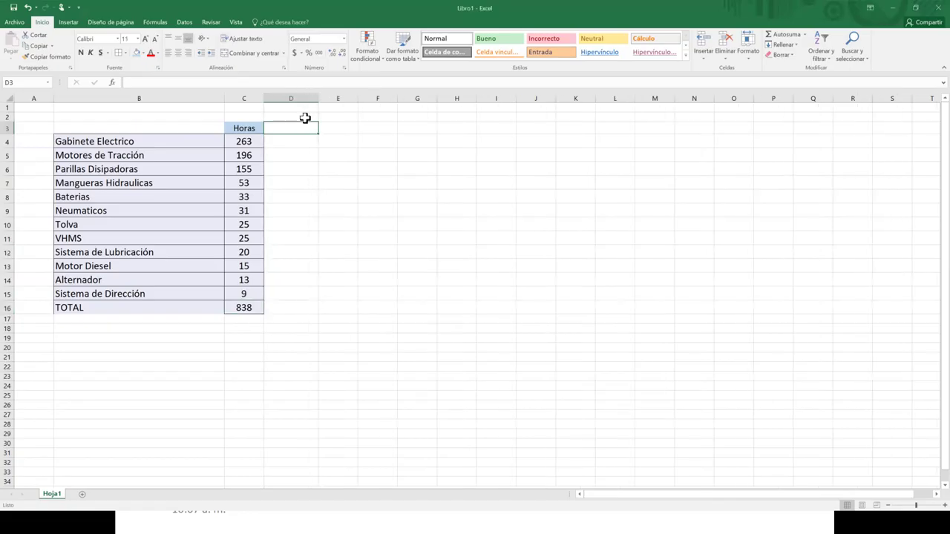
text(%)
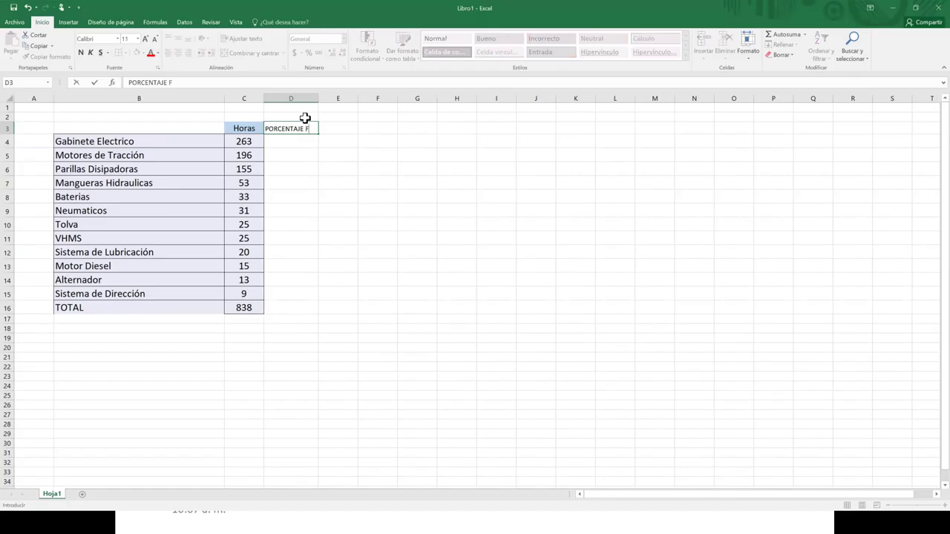
key(Return)
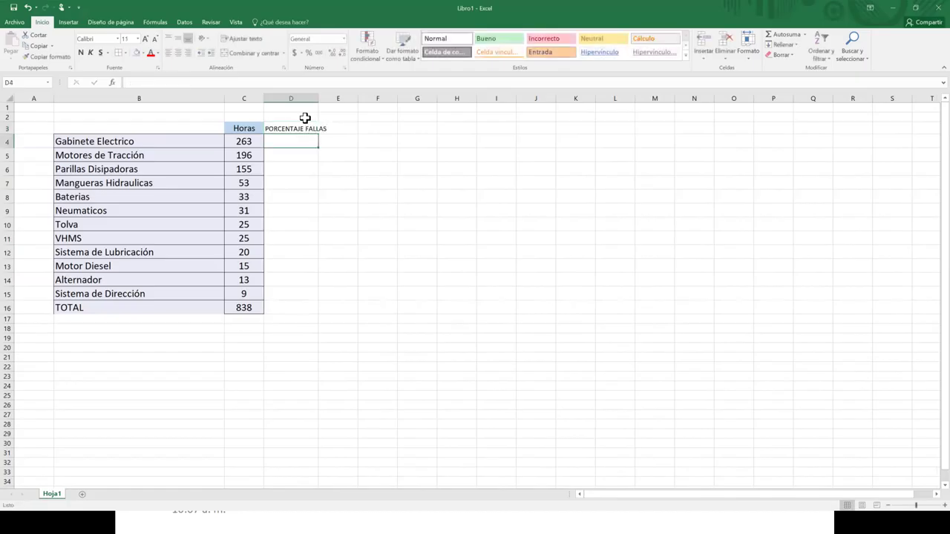
click(299, 126)
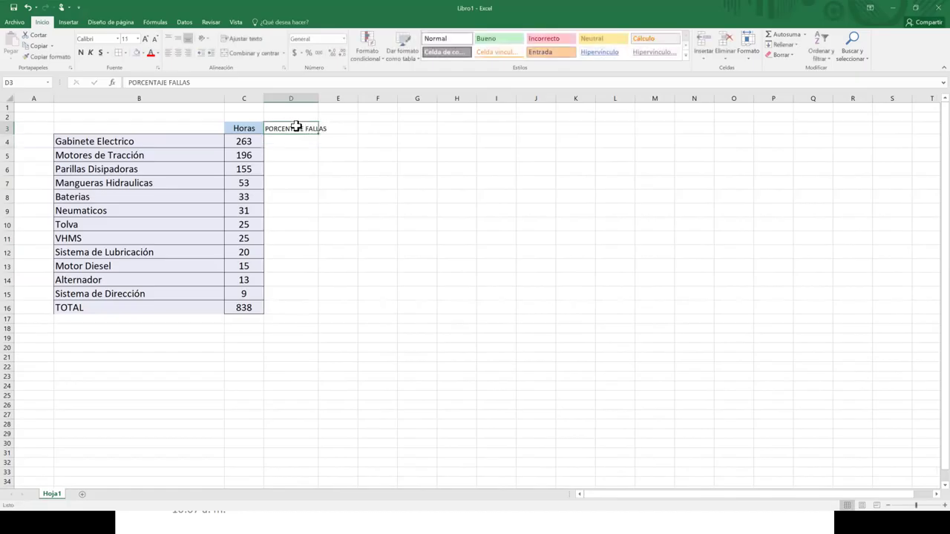
click(238, 38)
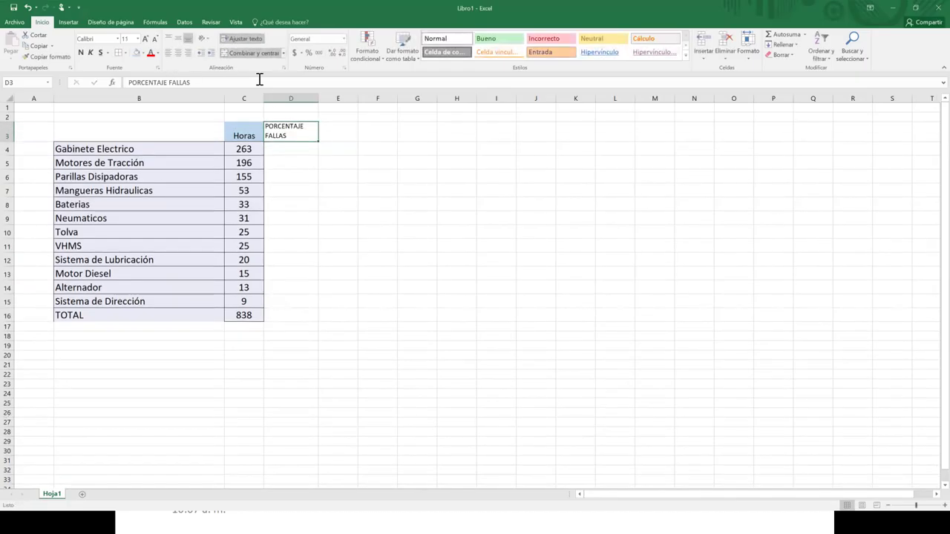
Step: Align the Horas heading vertically to the middle and copy its format onto D3:E3
click(235, 124)
click(178, 40)
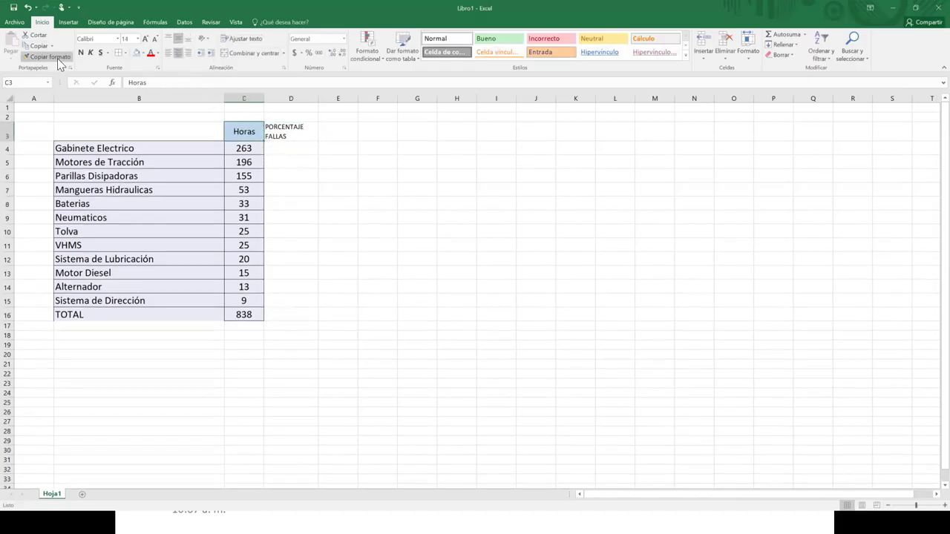
click(48, 56)
drag(305, 126, 330, 131)
Step: Wrap the text of the PORCENTAJE FALLAS heading and apply borders to the heading cells C3:E3
click(293, 128)
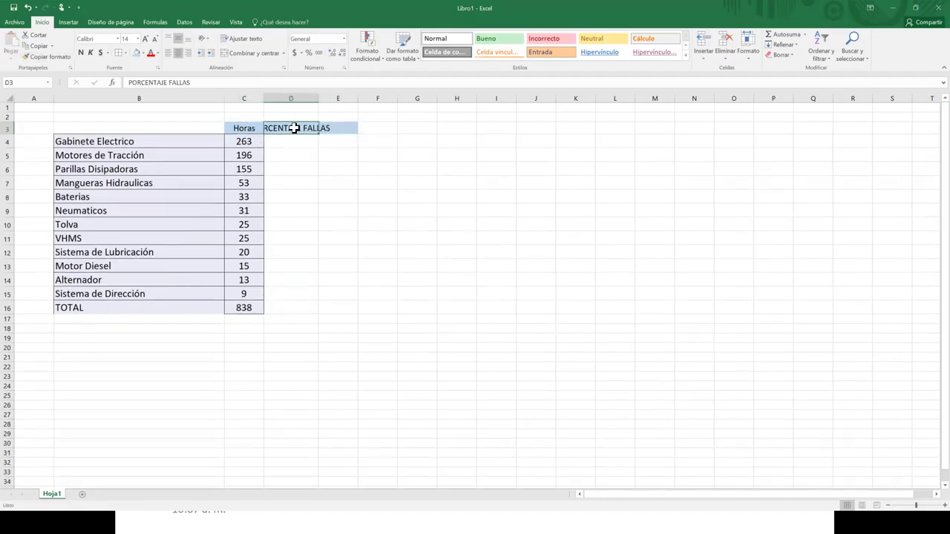
click(246, 43)
drag(349, 138, 245, 134)
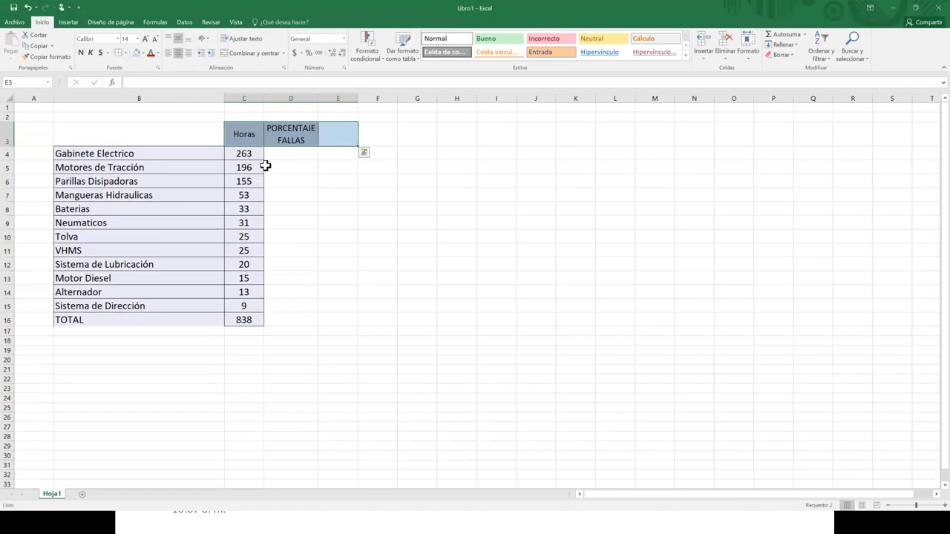
Step: Enter the formula =C4/C16 in D4 to compute Gabinete Electrico's share of the total hours
click(285, 151)
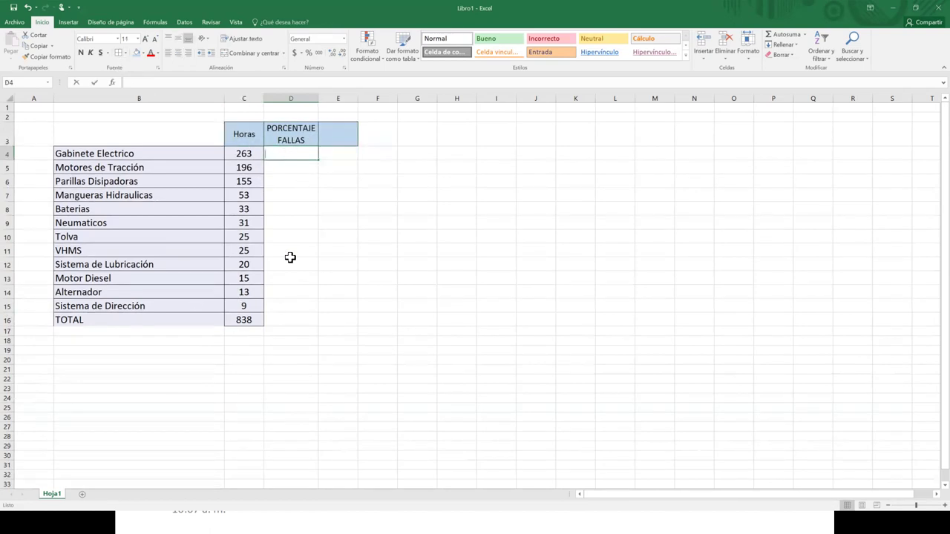
text(=)
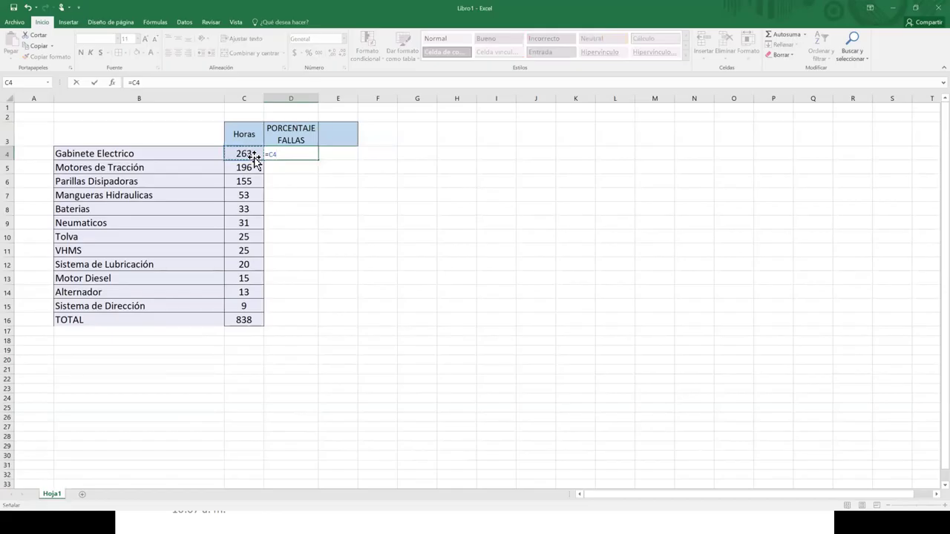
click(246, 321)
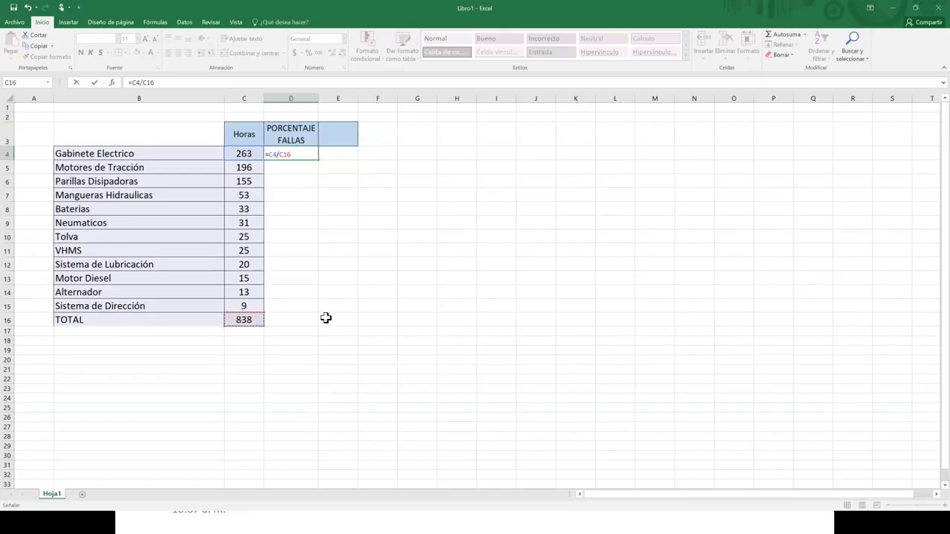
key(Return)
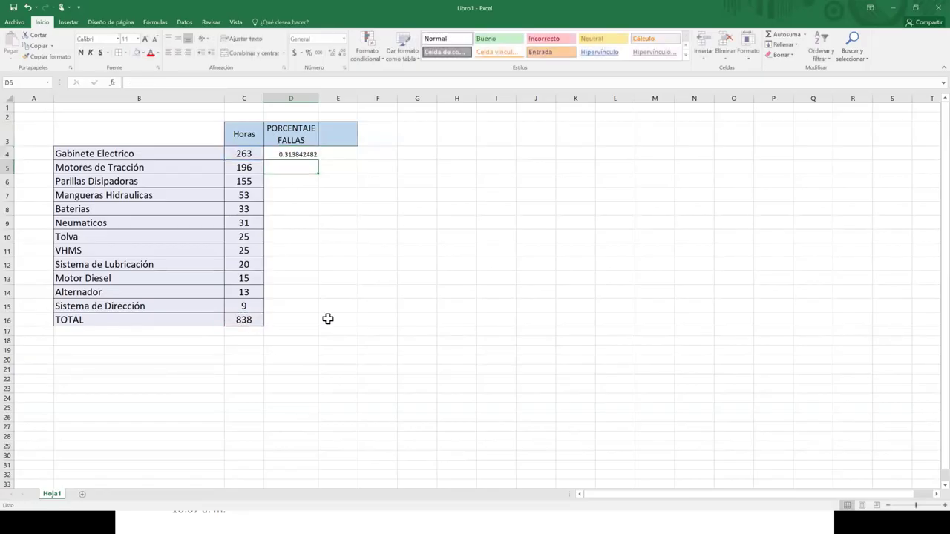
Step: Format D4 as a percentage with two decimals
click(298, 153)
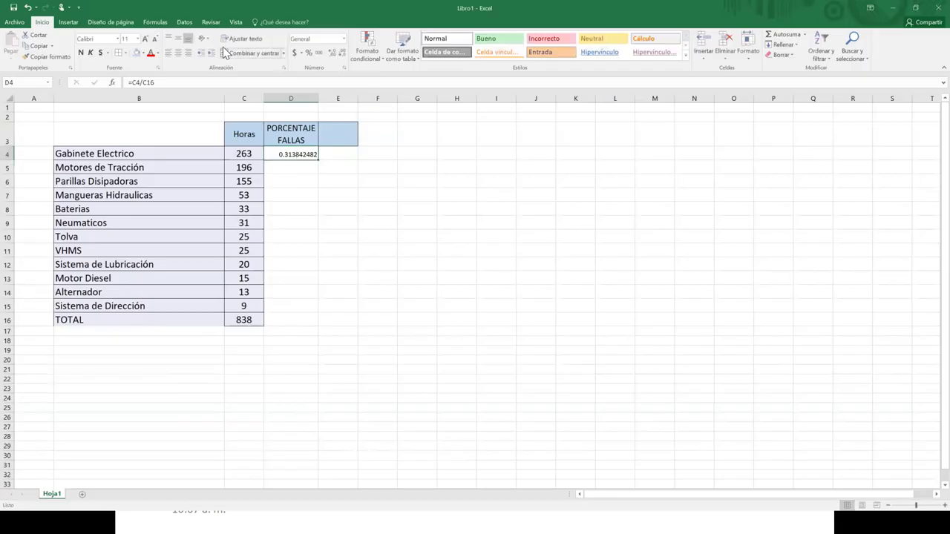
click(311, 55)
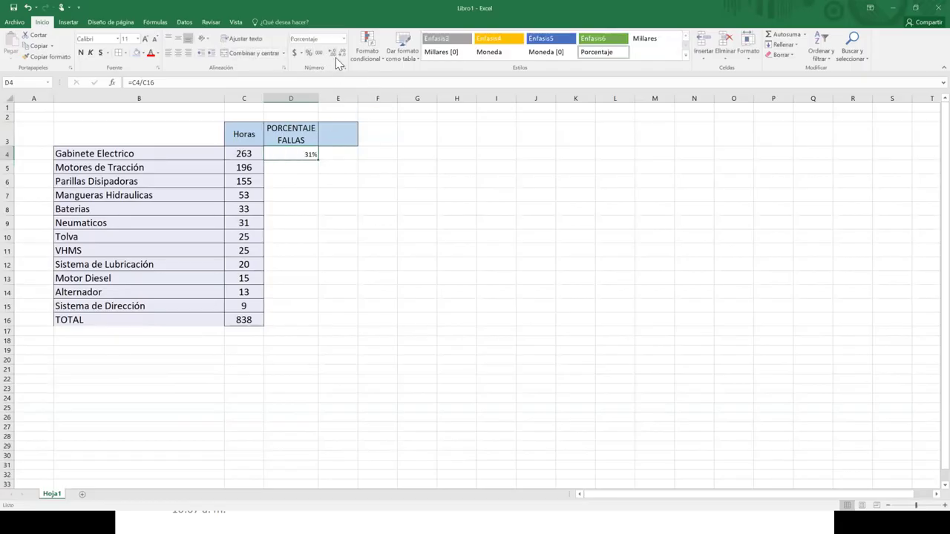
click(333, 59)
click(334, 59)
Step: Copy the cell format of C4 onto D4 and display D4 as a percentage with two decimals
click(249, 152)
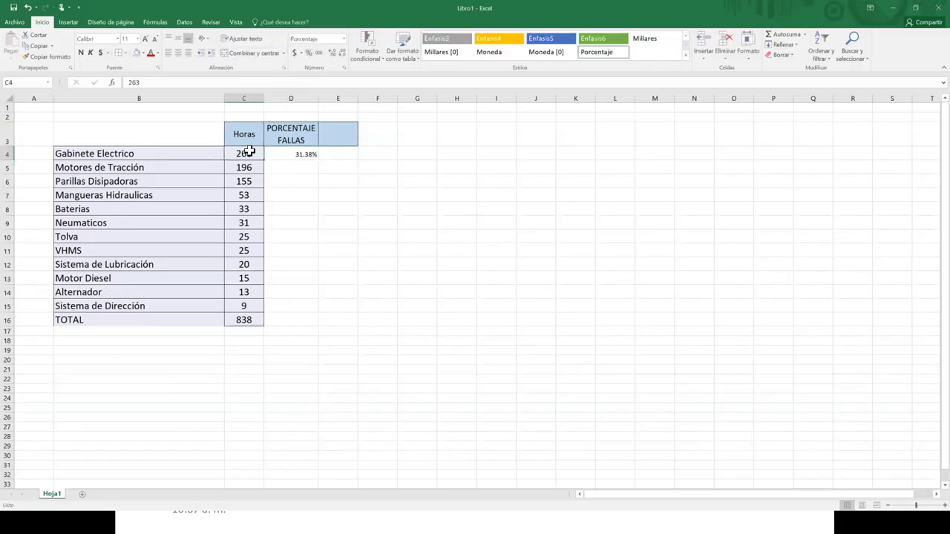
click(46, 56)
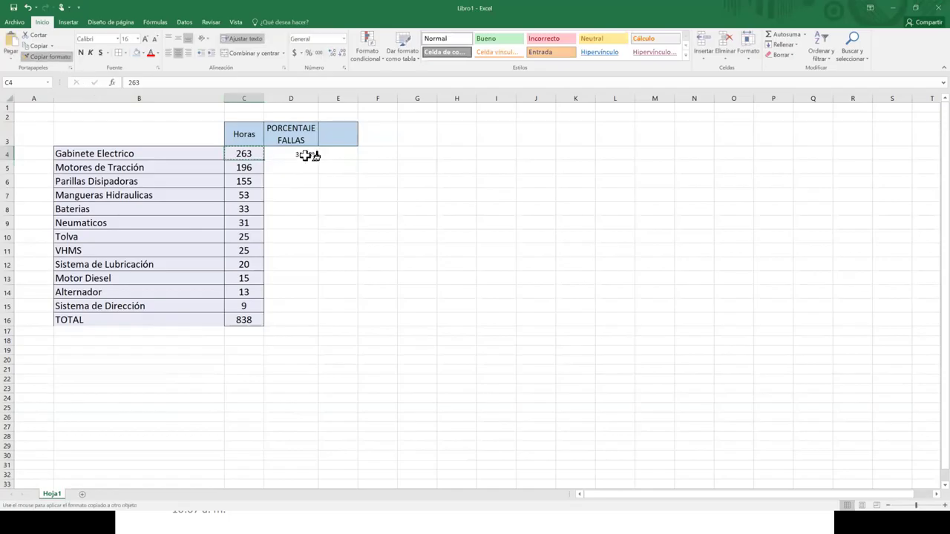
click(310, 154)
click(312, 54)
click(333, 54)
click(332, 53)
click(321, 210)
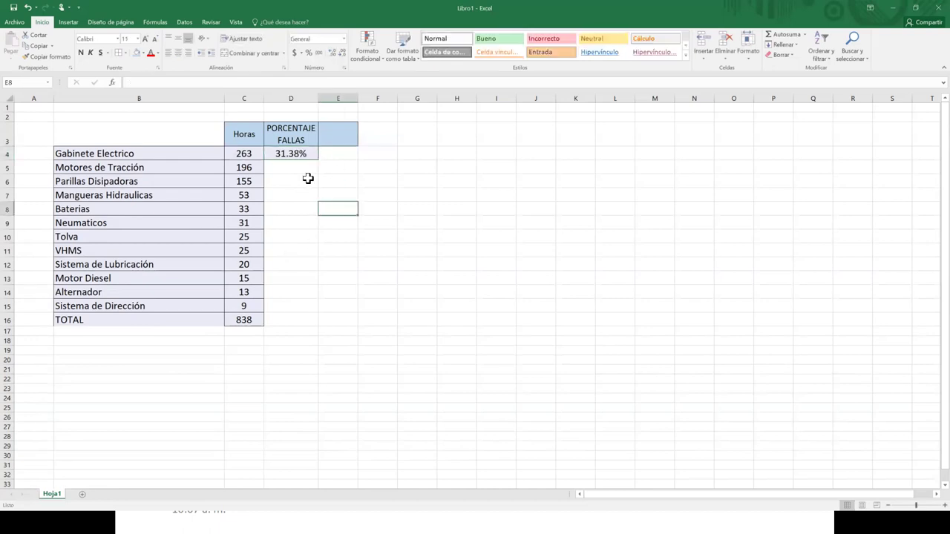
Step: Make the total reference in D4 absolute as =C4/$C$16 and fill the formula down to D15
click(311, 154)
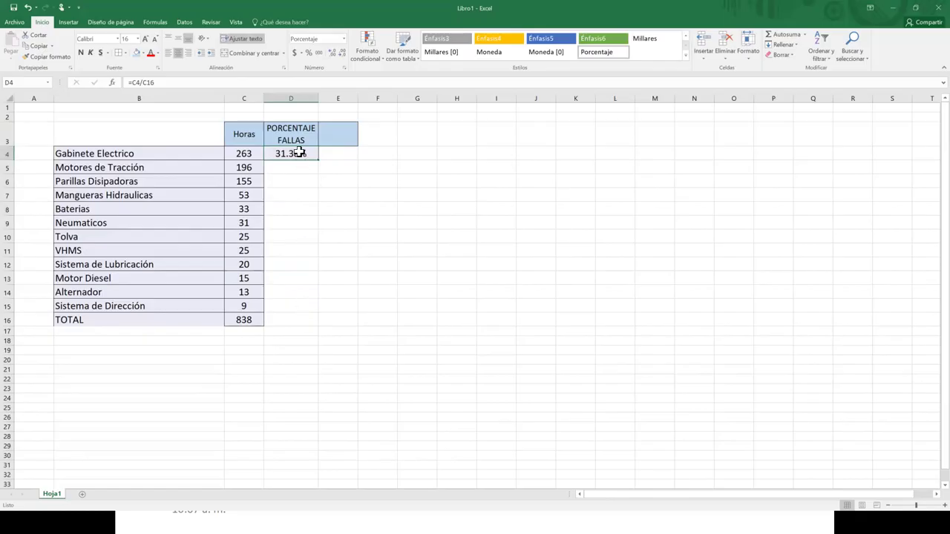
click(170, 83)
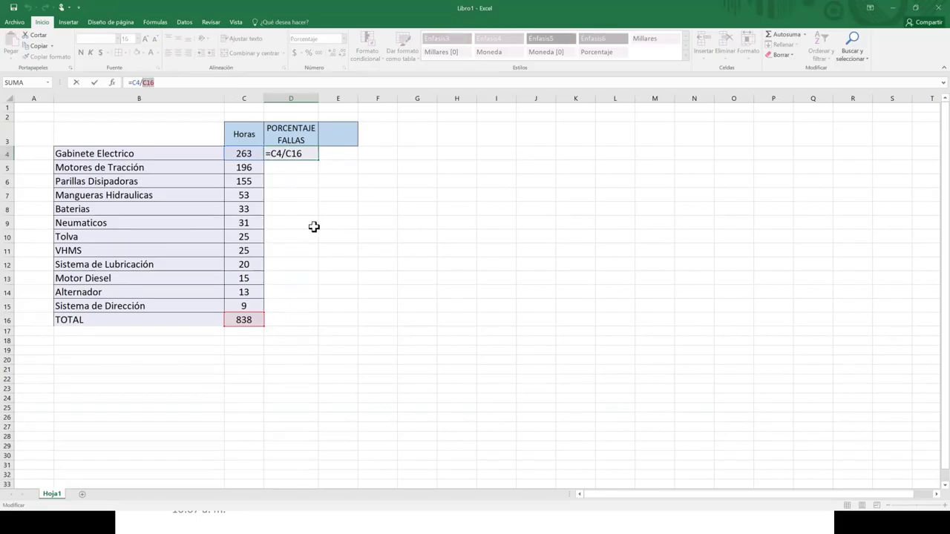
key(F4)
key(Return)
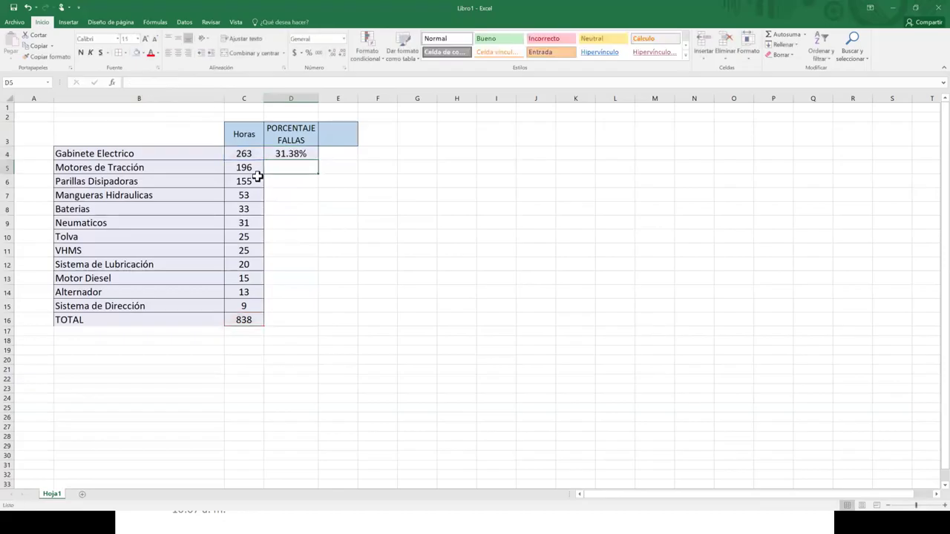
click(297, 150)
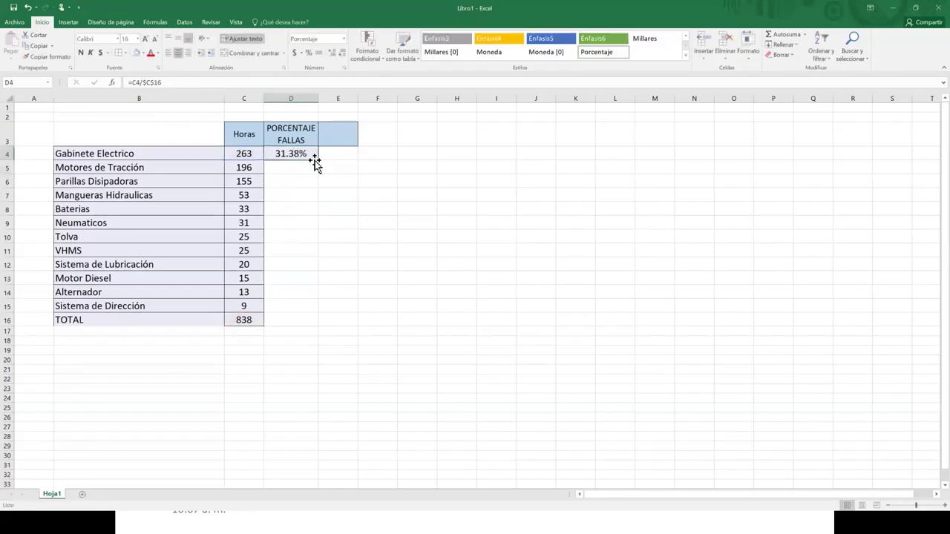
double_click(318, 159)
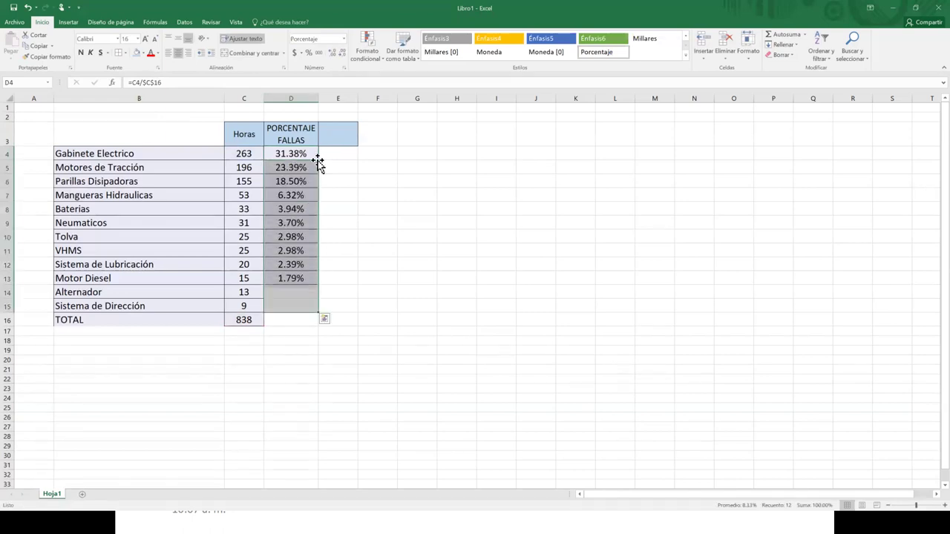
Step: Sum the percentages D4:D15 in D16 with AutoSum
click(293, 322)
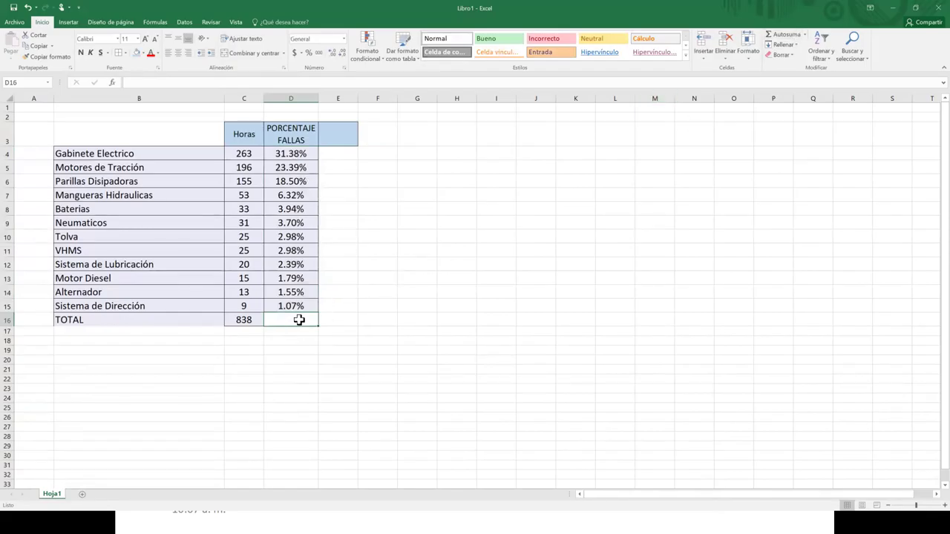
click(798, 37)
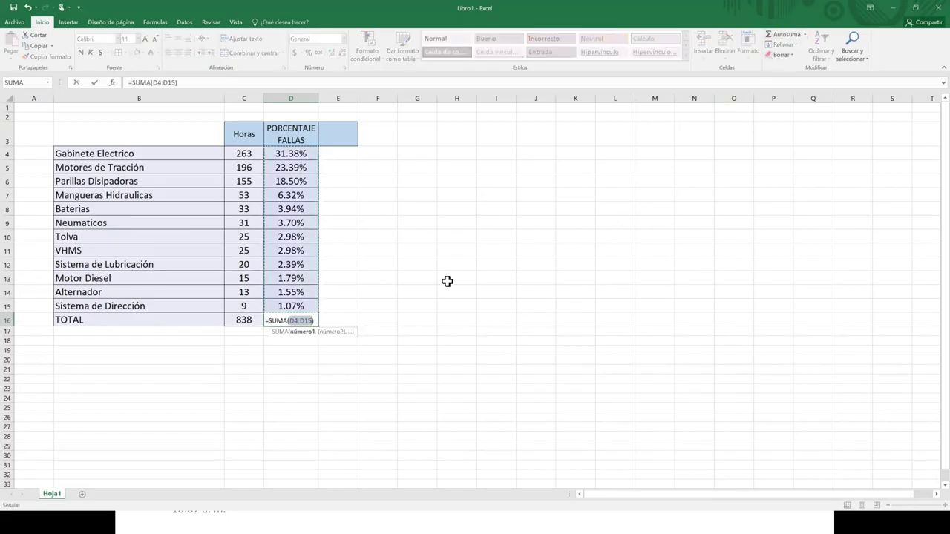
key(Return)
Step: Copy the cell format of C16 onto D16 and apply the percentage format without decimals
click(257, 321)
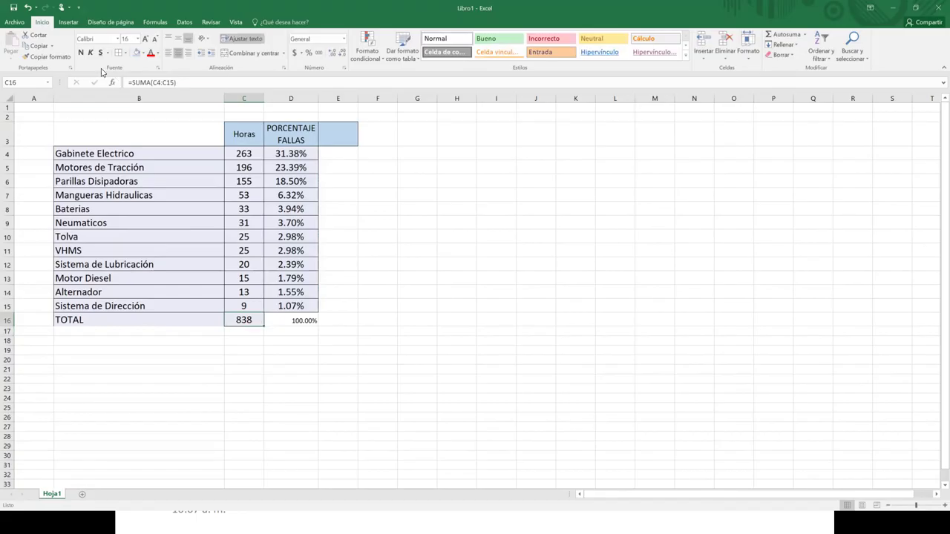
click(68, 59)
click(294, 321)
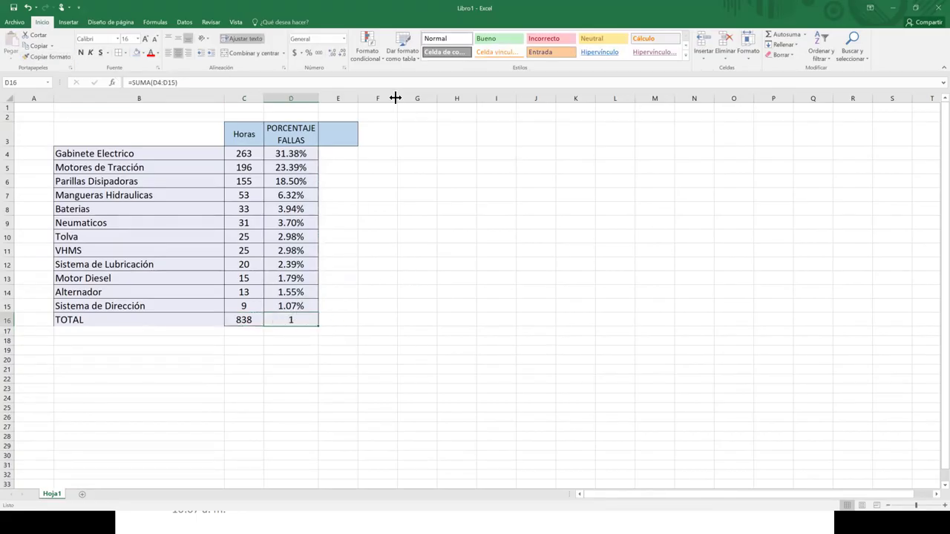
click(308, 54)
Step: Widen column E and enter the heading ACUMULADO in E3
click(340, 141)
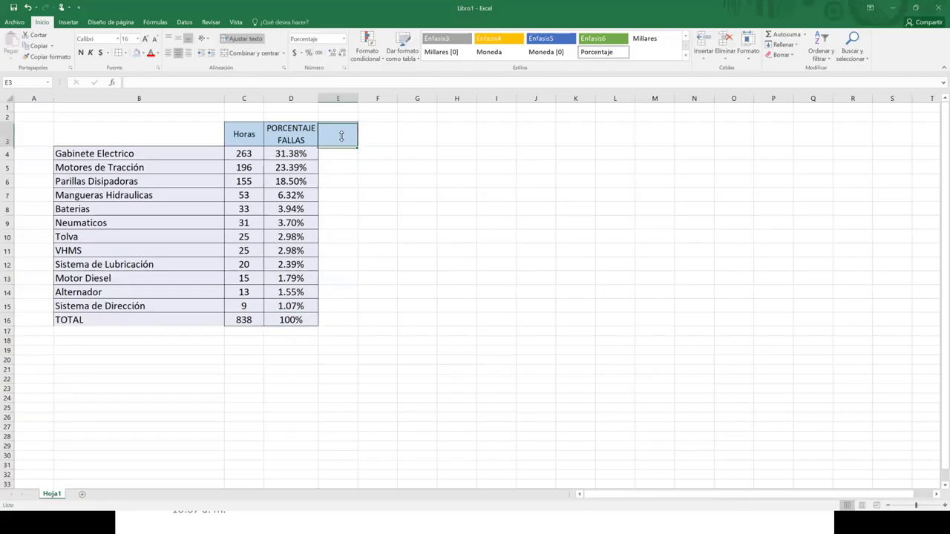
drag(360, 96, 376, 95)
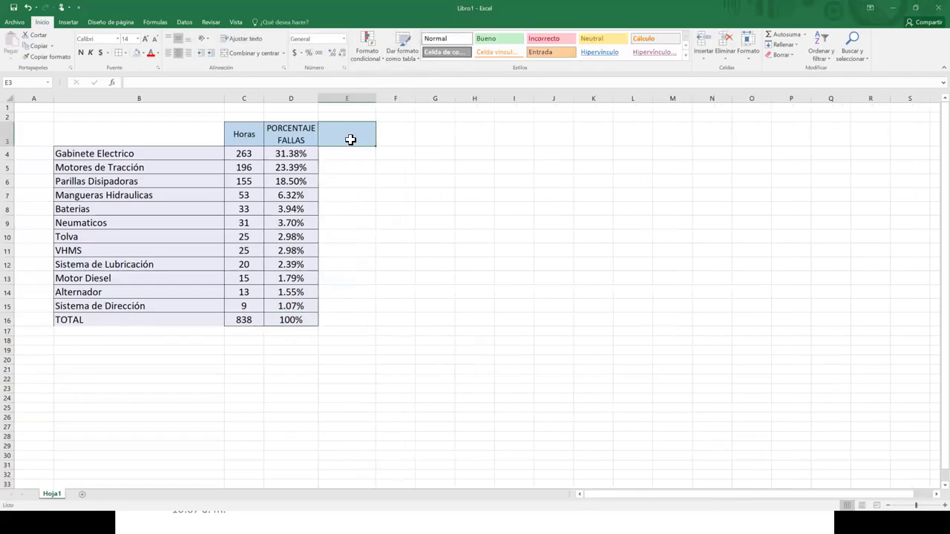
text(ACUMULADO)
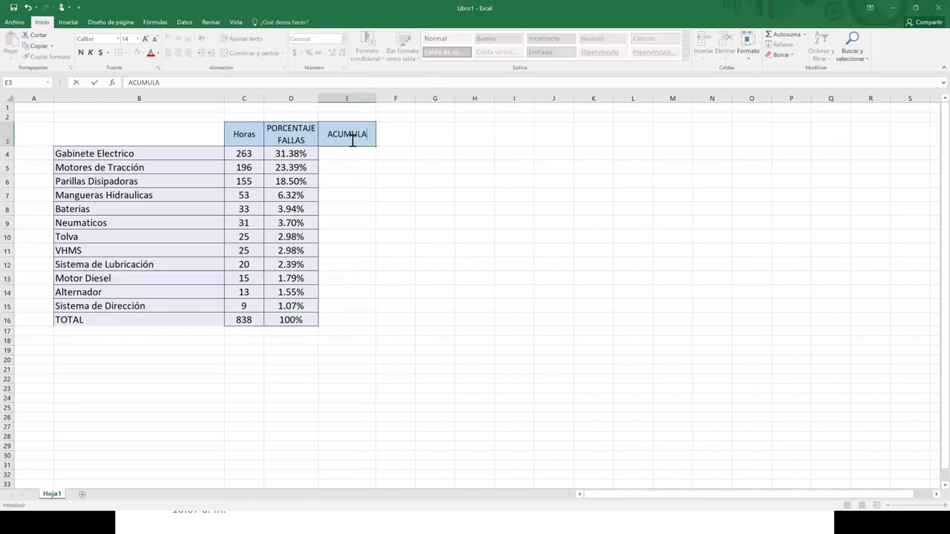
Step: Start the cumulative percentage column by entering the formula =D4 in E4
click(339, 155)
text(=)
click(290, 155)
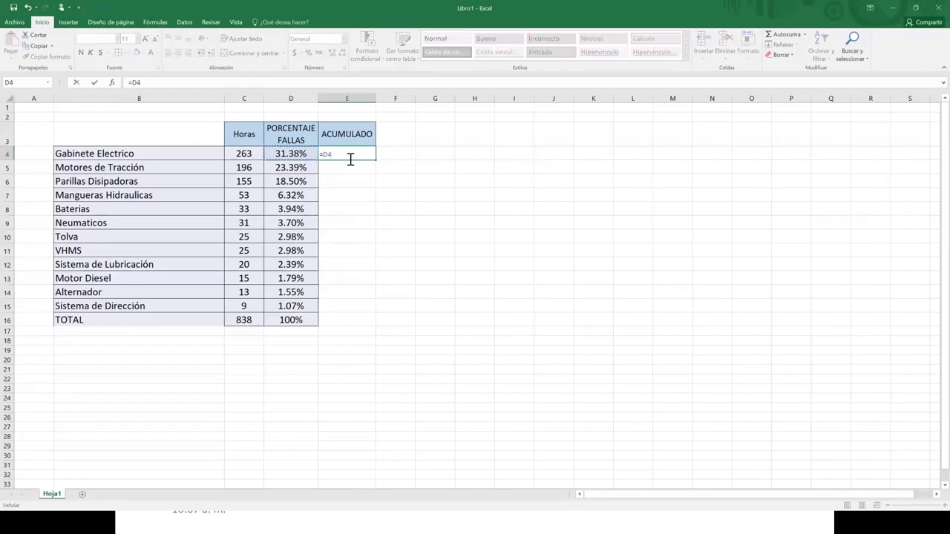
key(Return)
click(334, 154)
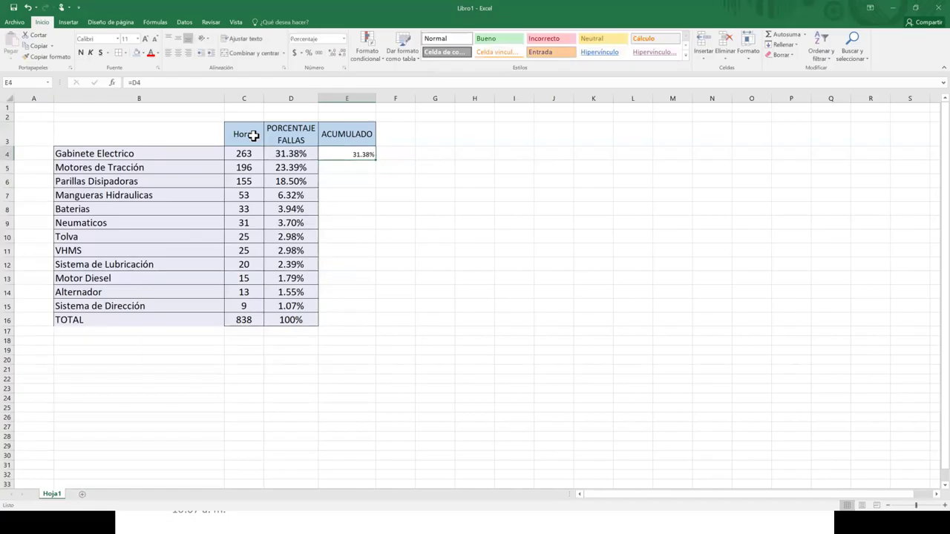
Step: Copy the cell format of D4 onto E4 and extend it over the ACUMULADO cells E5:E15
click(286, 155)
click(48, 57)
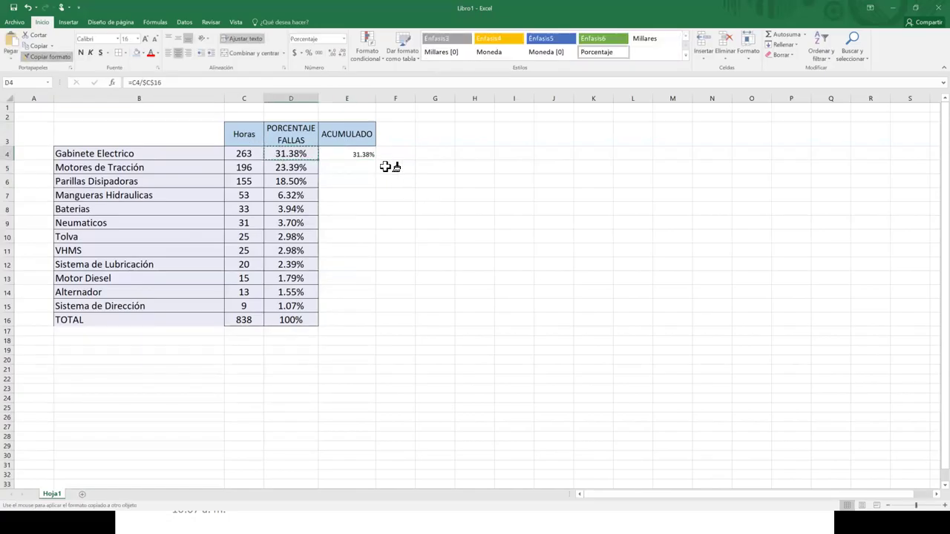
click(362, 154)
click(51, 57)
drag(350, 308, 352, 169)
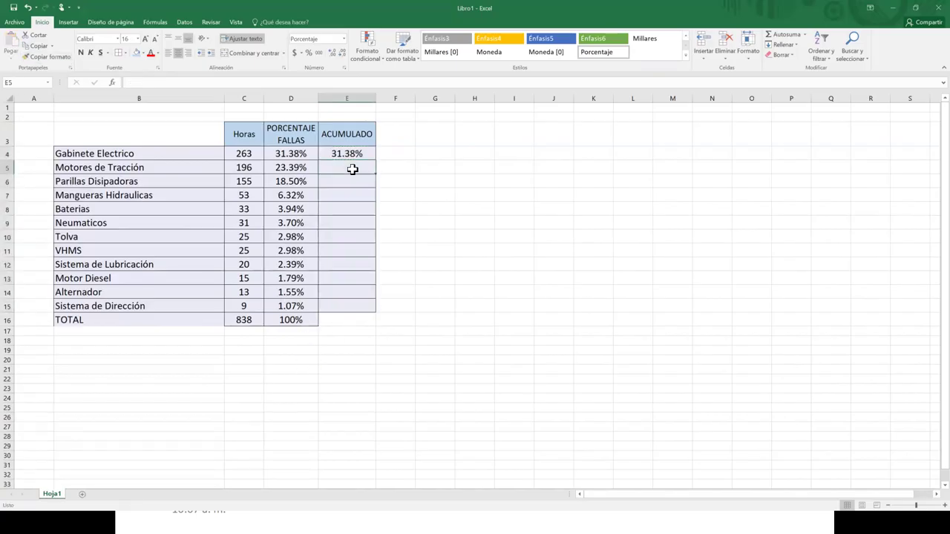
Step: Enter the cumulative formula =E4+D5 in E5 and fill it down to E15
click(340, 153)
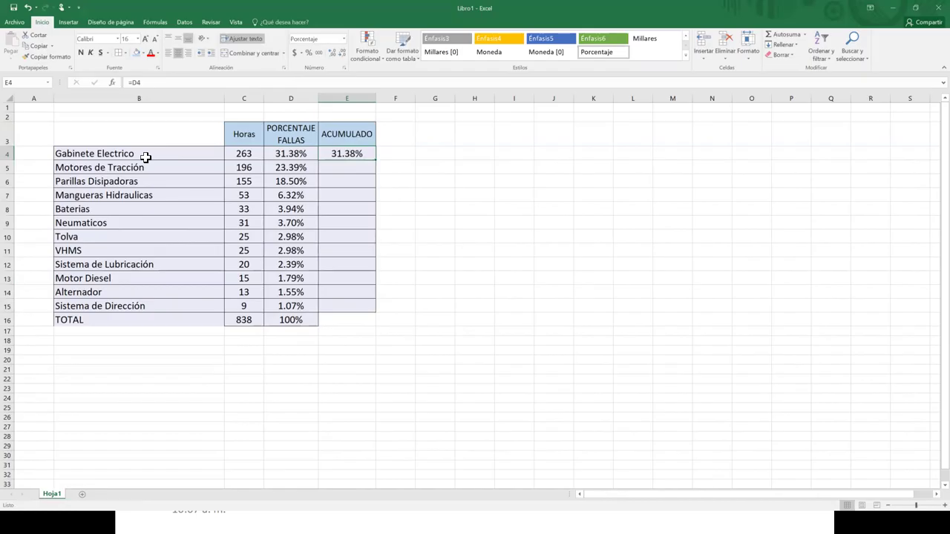
click(351, 167)
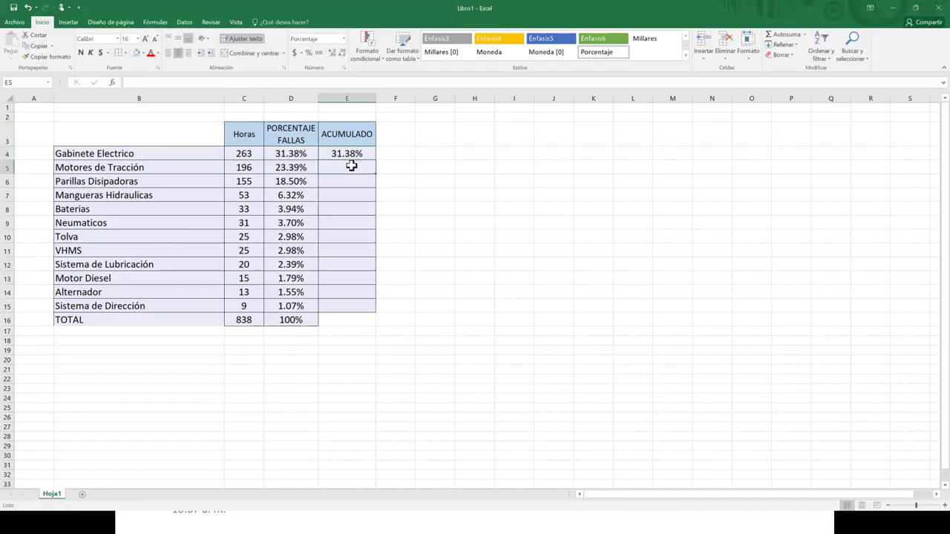
text(=)
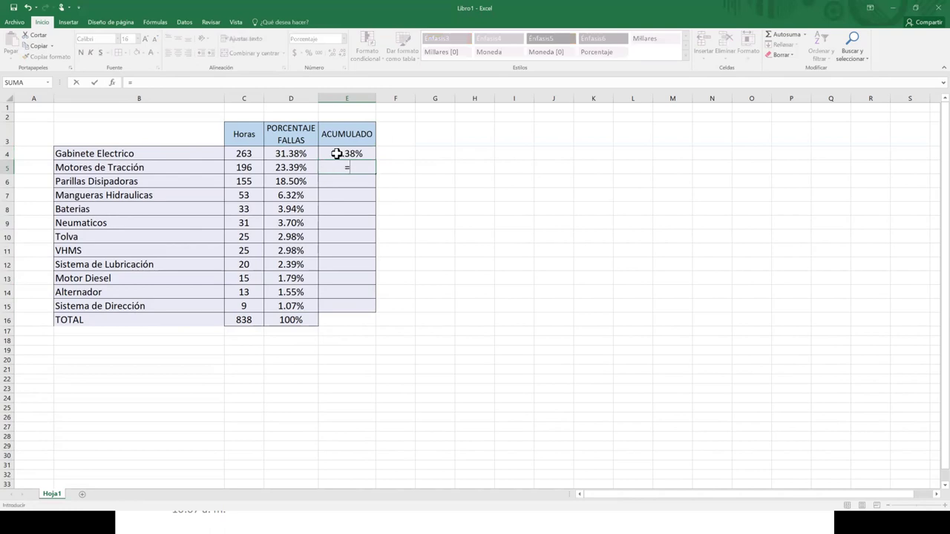
click(336, 154)
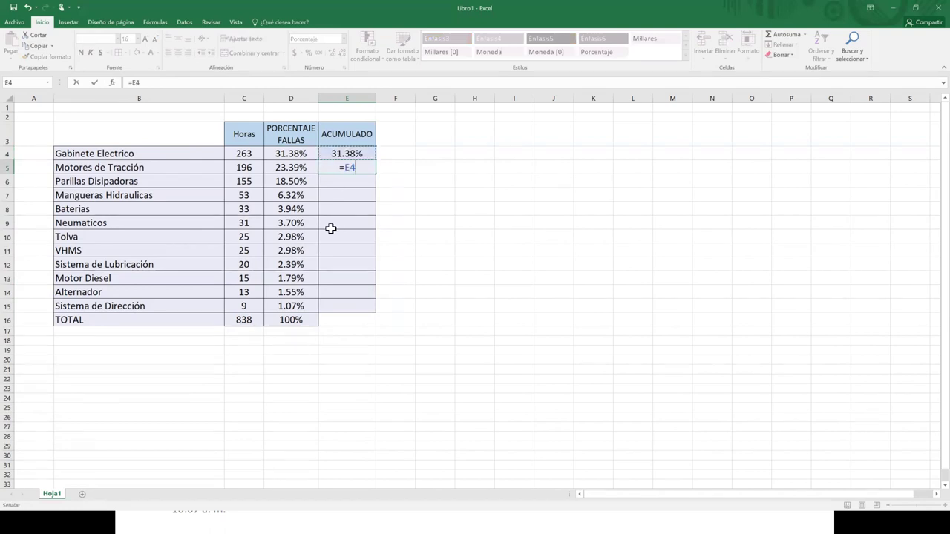
text(+)
click(302, 165)
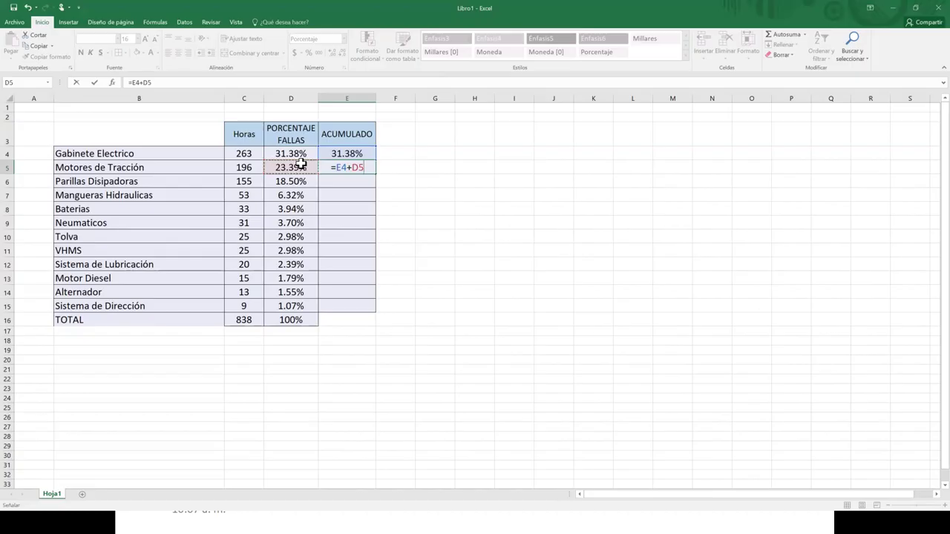
key(Return)
click(359, 167)
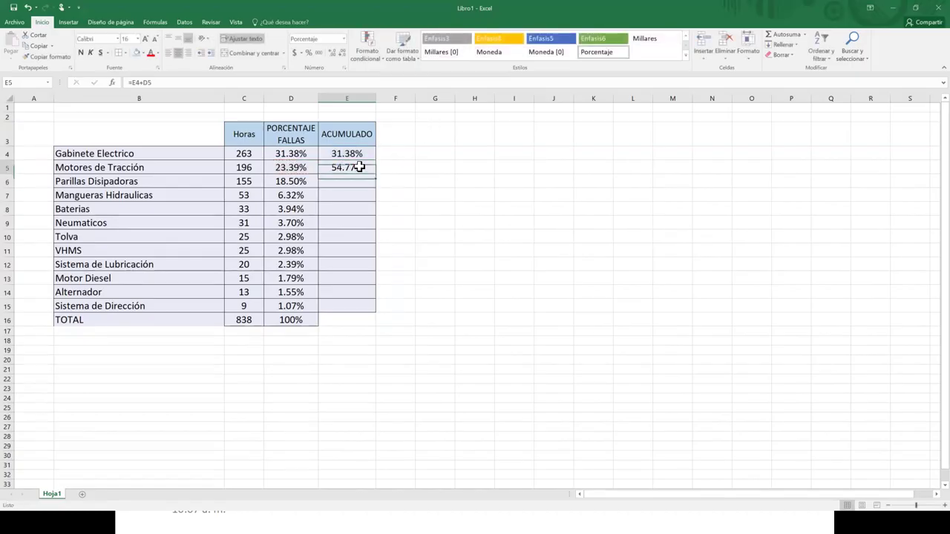
double_click(377, 174)
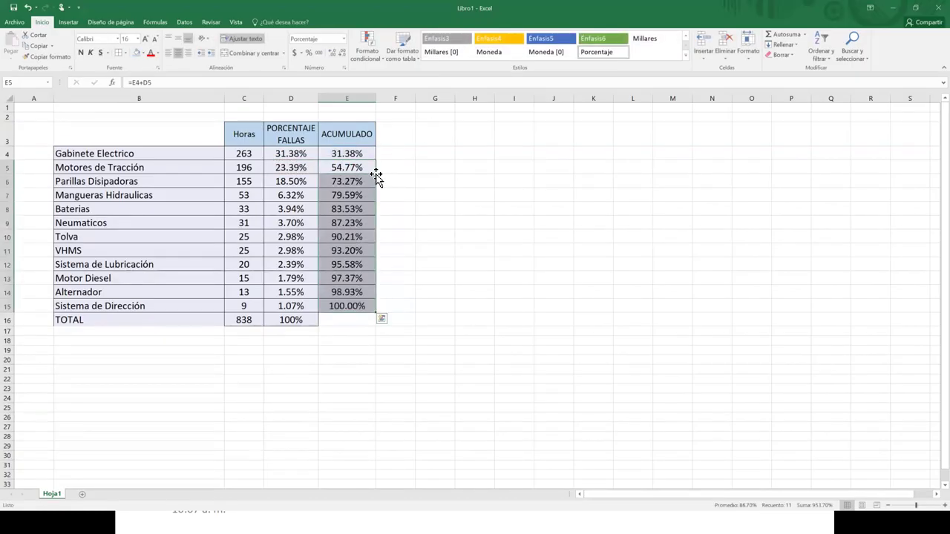
Step: Try the formula =D4+D5 in E5 and fill it down to E15
click(341, 167)
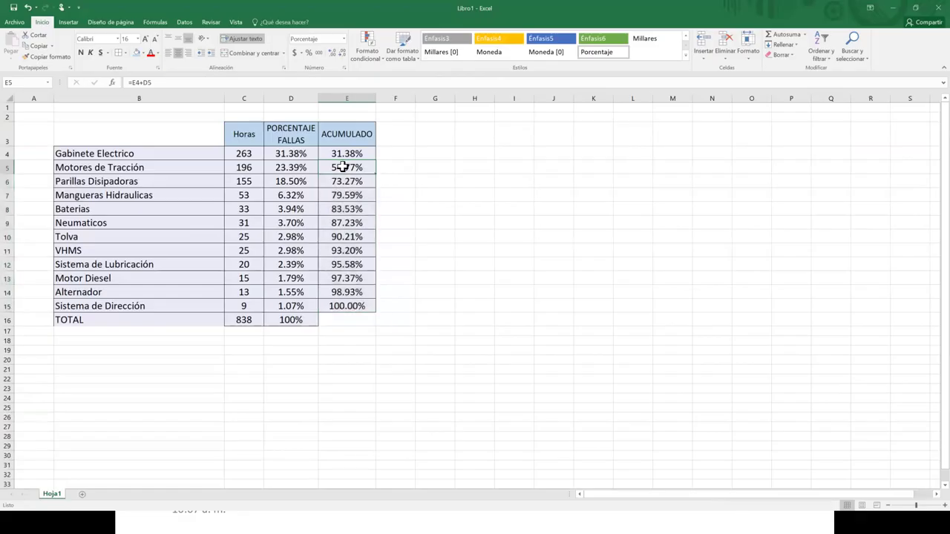
text(=)
click(287, 153)
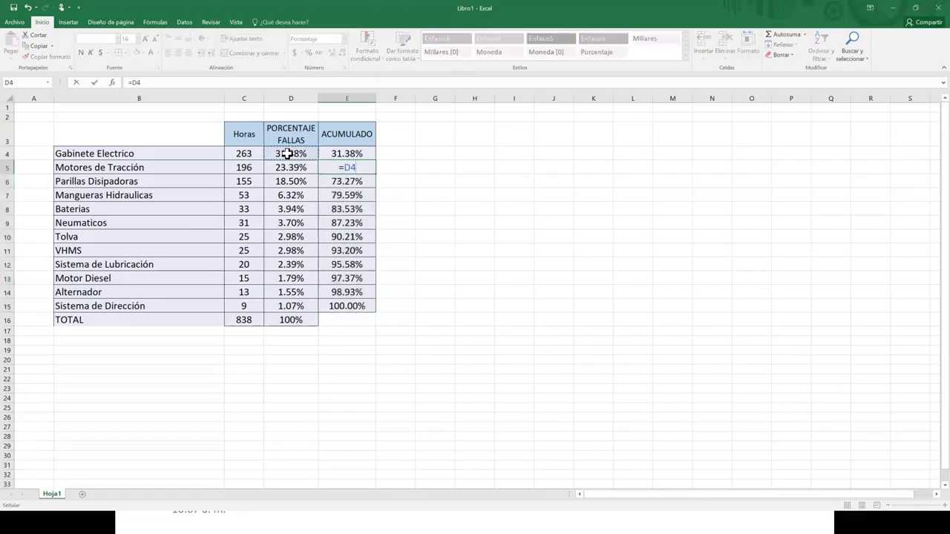
text(+)
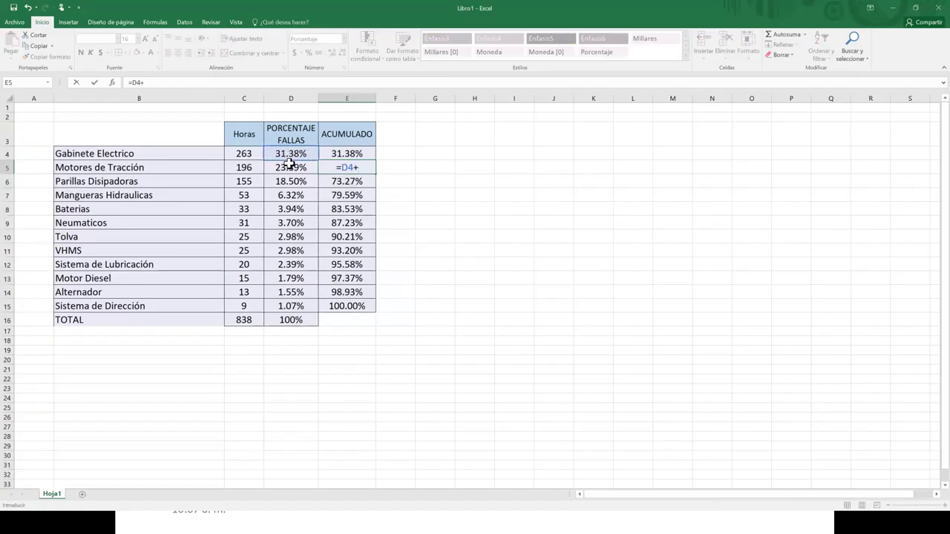
click(288, 165)
key(ctrl+Return)
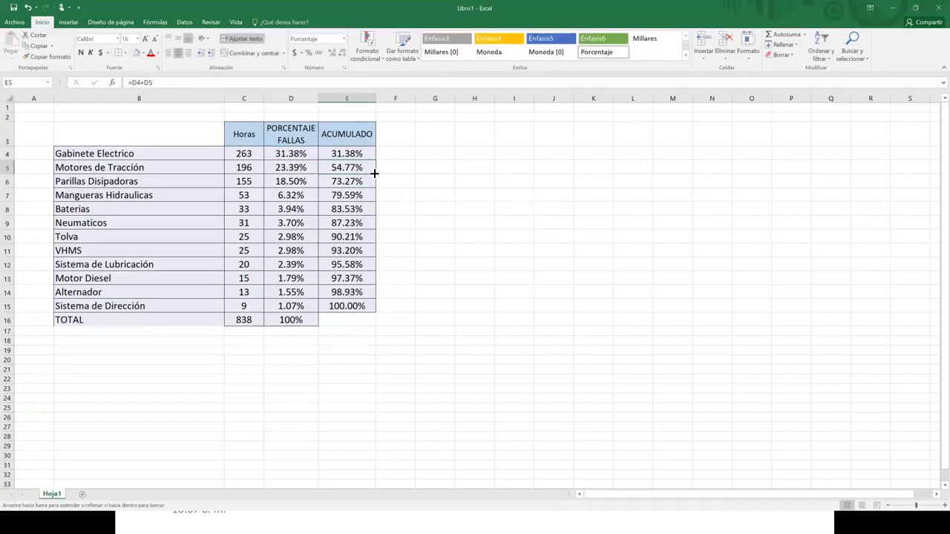
double_click(375, 172)
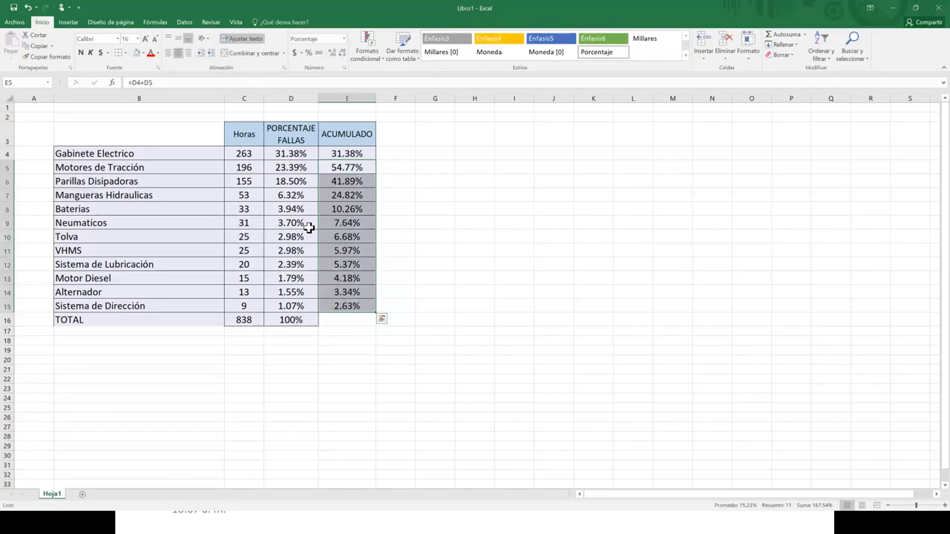
Step: Examine which cells the ACUMULADO formula in the VHMS row adds together
click(346, 251)
double_click(346, 250)
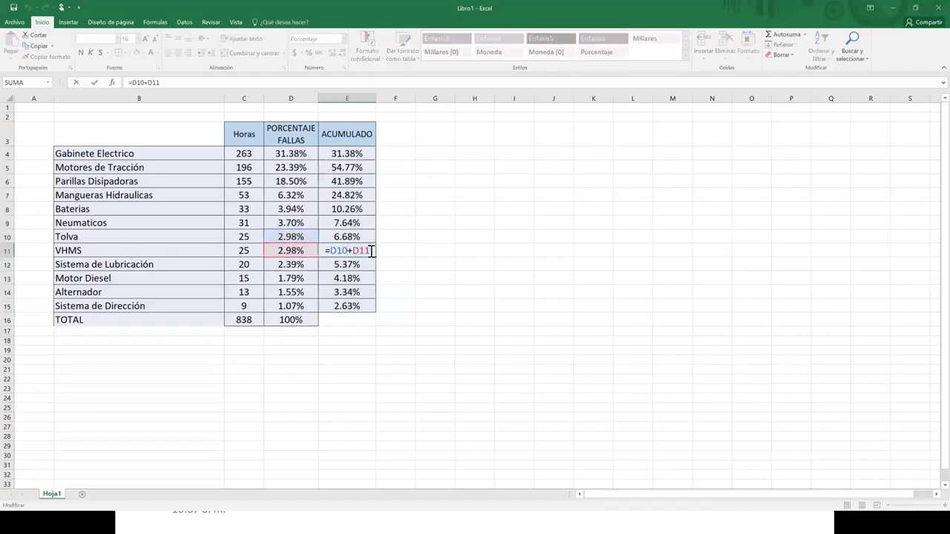
key(Return)
Step: Change the first reference of the formula in E5 so it reads =E4+D5, and refill it down to E15
click(344, 168)
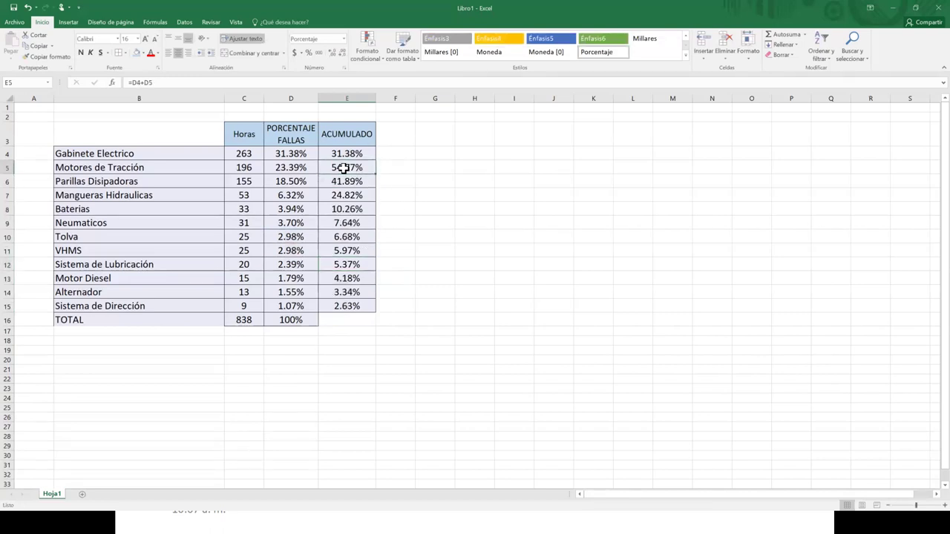
double_click(344, 168)
drag(295, 147, 352, 147)
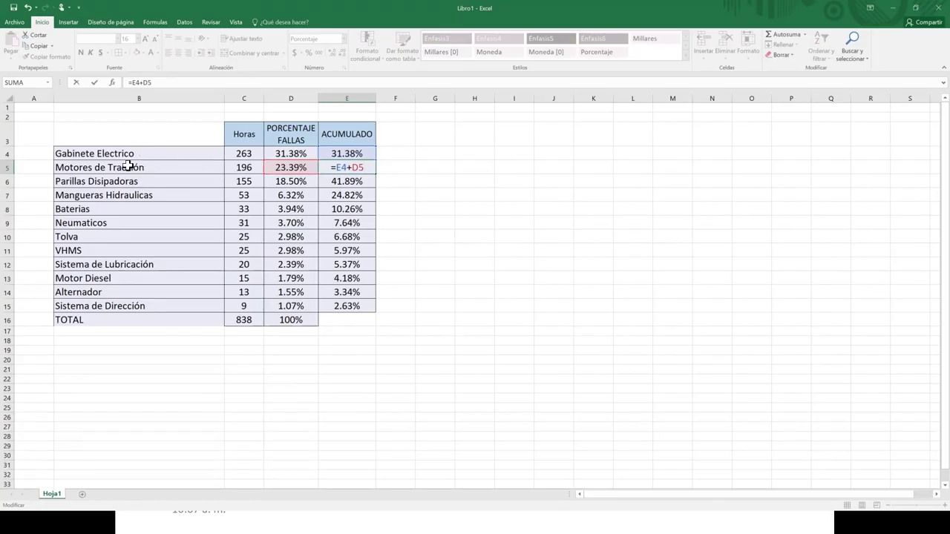
key(Return)
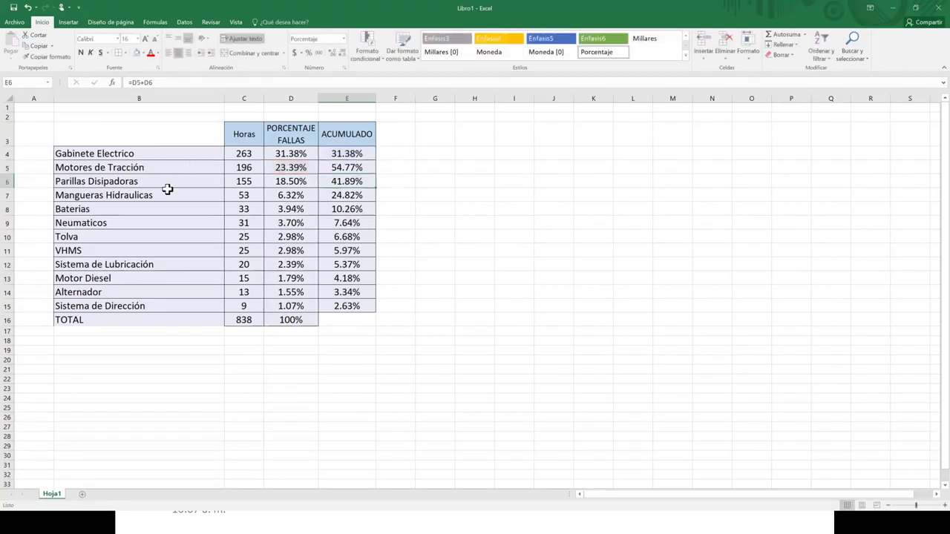
click(352, 168)
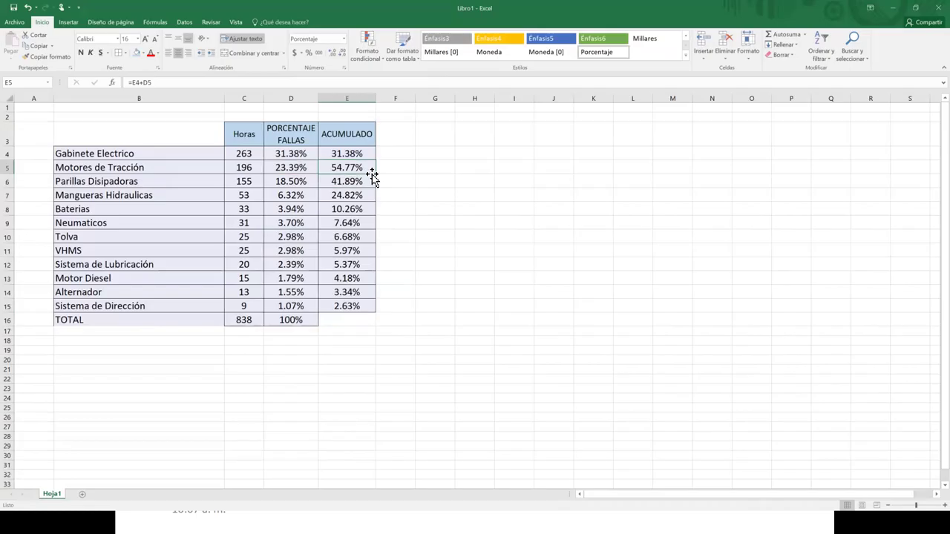
double_click(375, 175)
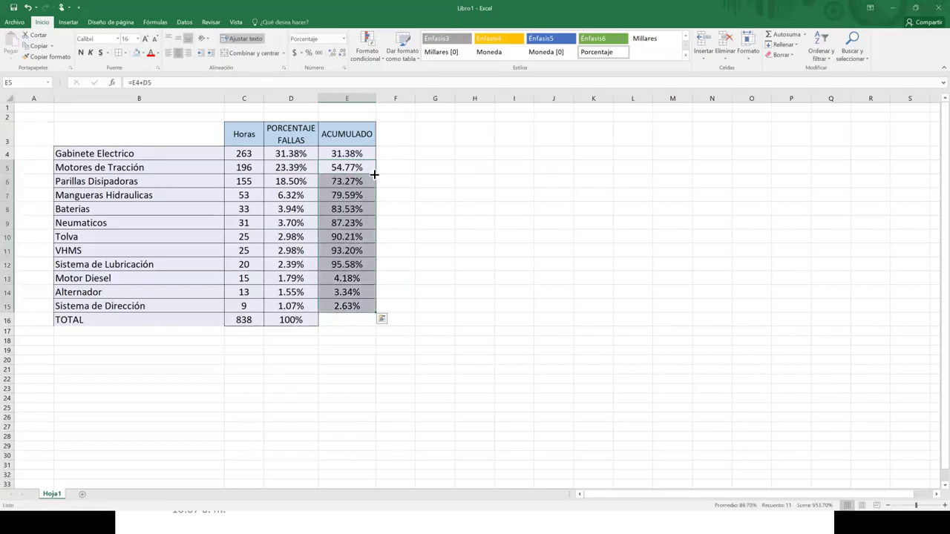
click(510, 276)
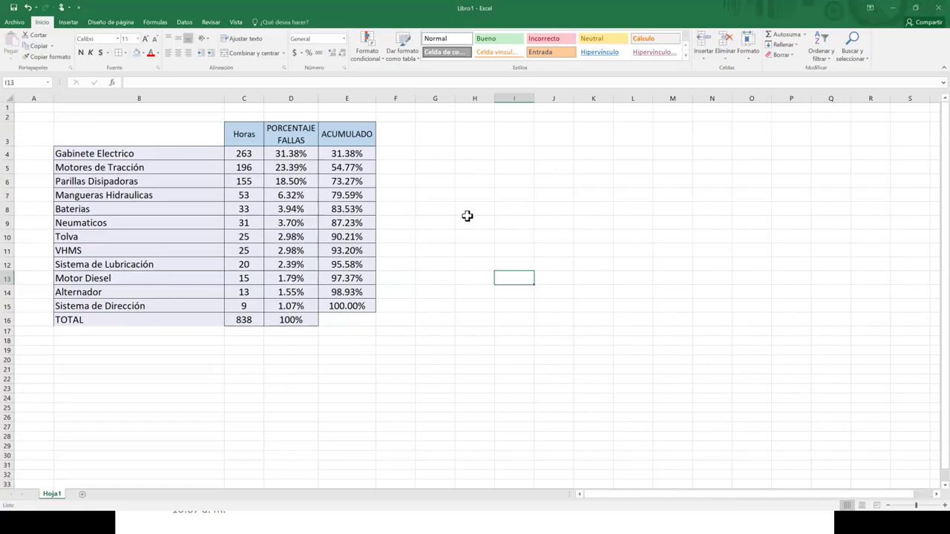
Step: Insert a clustered column chart of the component hours in B4:C15 and enlarge it beside the table over about G2:S29
click(75, 26)
drag(184, 153, 232, 308)
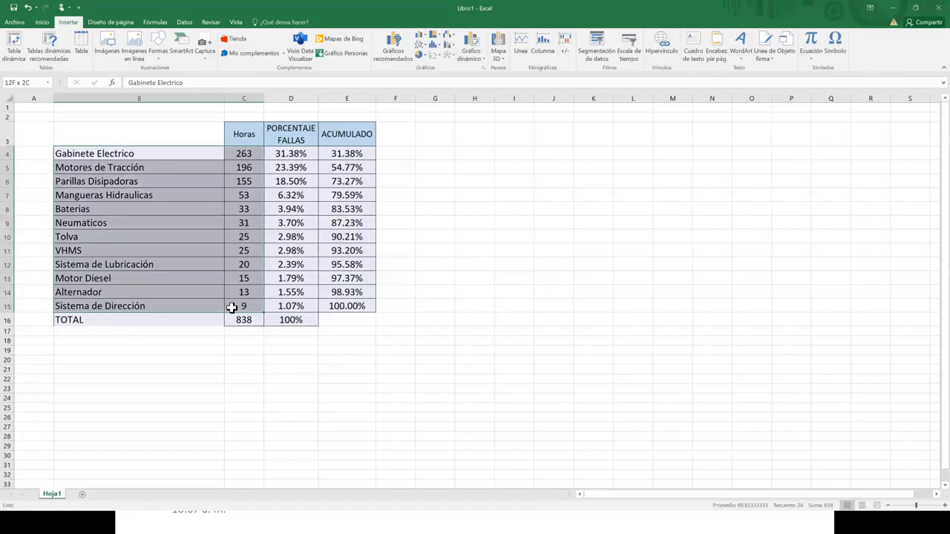
click(397, 49)
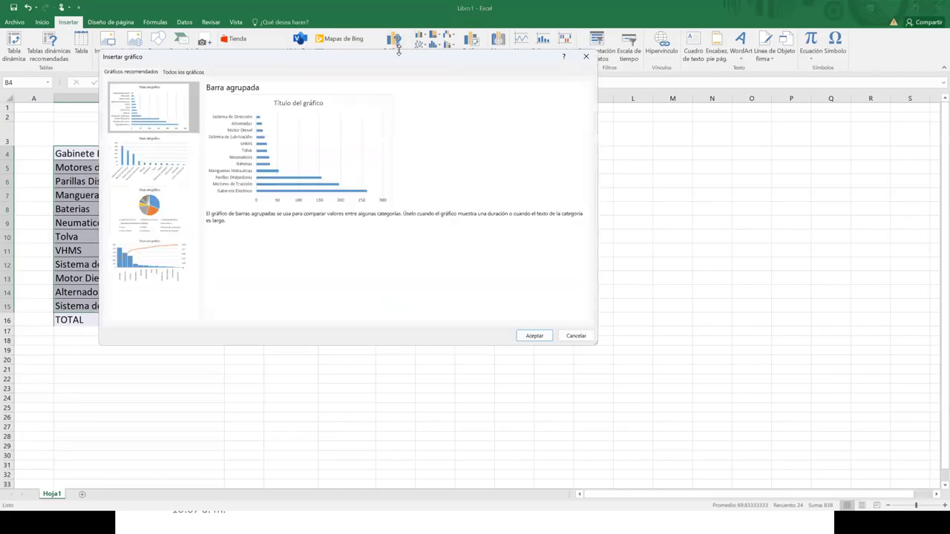
click(169, 147)
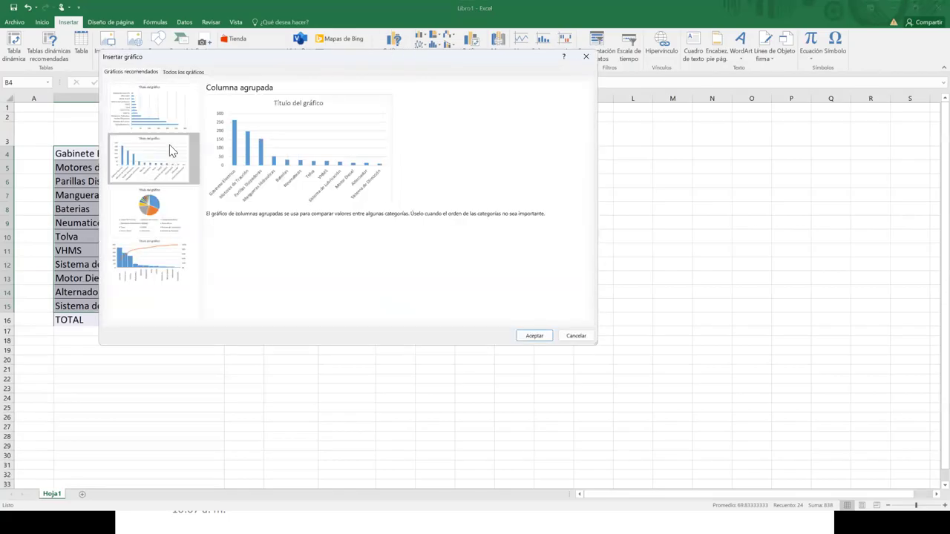
click(141, 253)
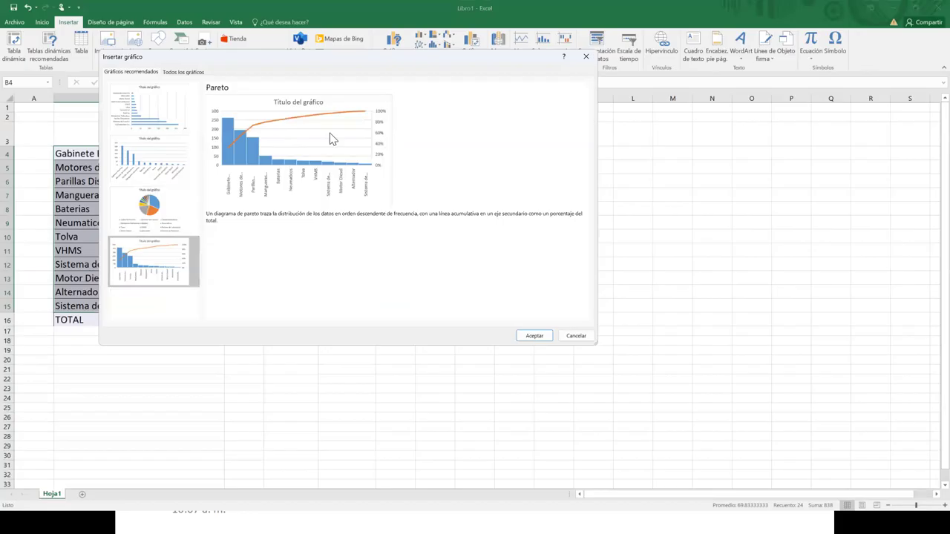
click(197, 74)
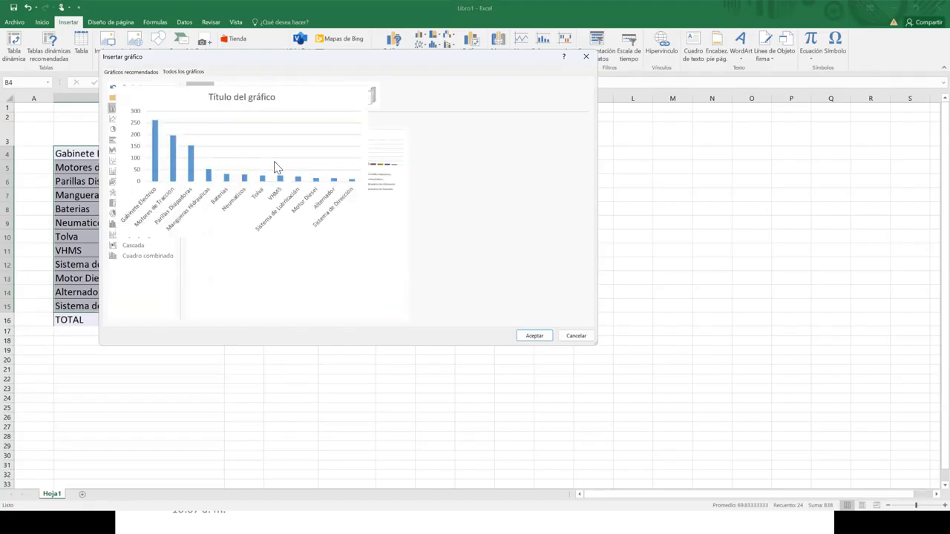
click(535, 336)
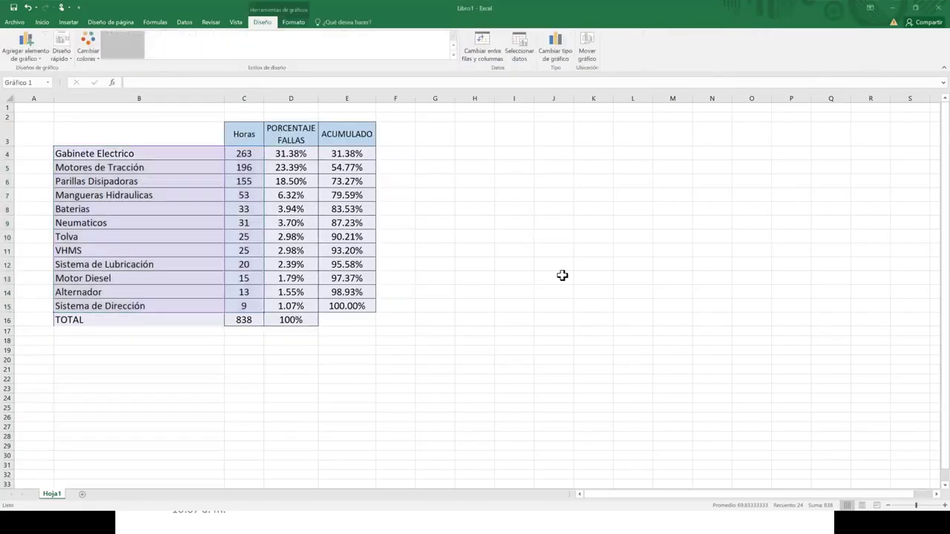
drag(435, 230, 484, 117)
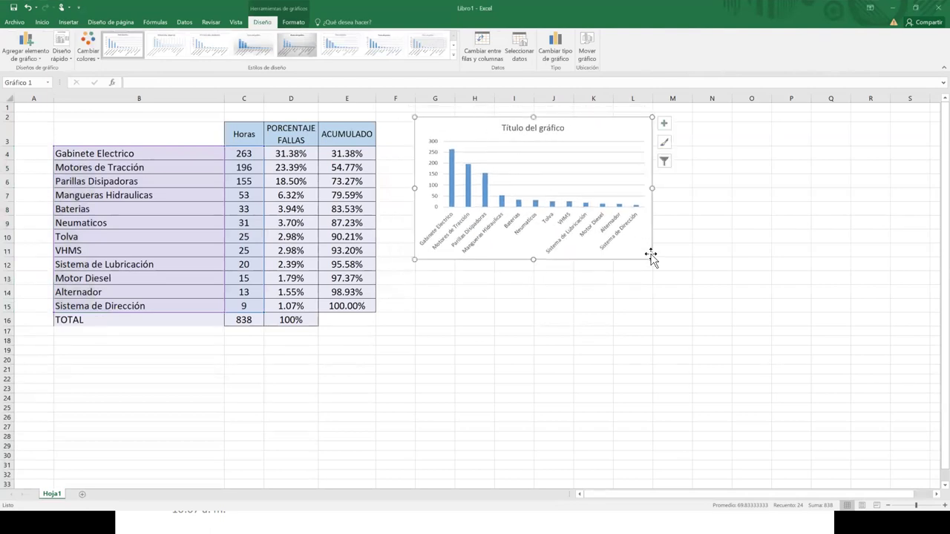
drag(648, 258, 912, 452)
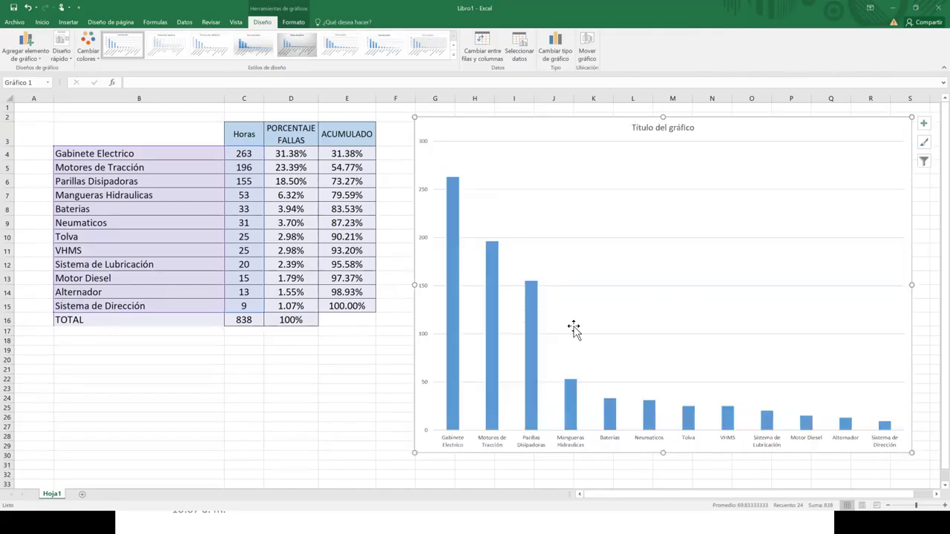
Step: Replace the column chart's placeholder title with the text DIAGRAMA PARETP
double_click(648, 127)
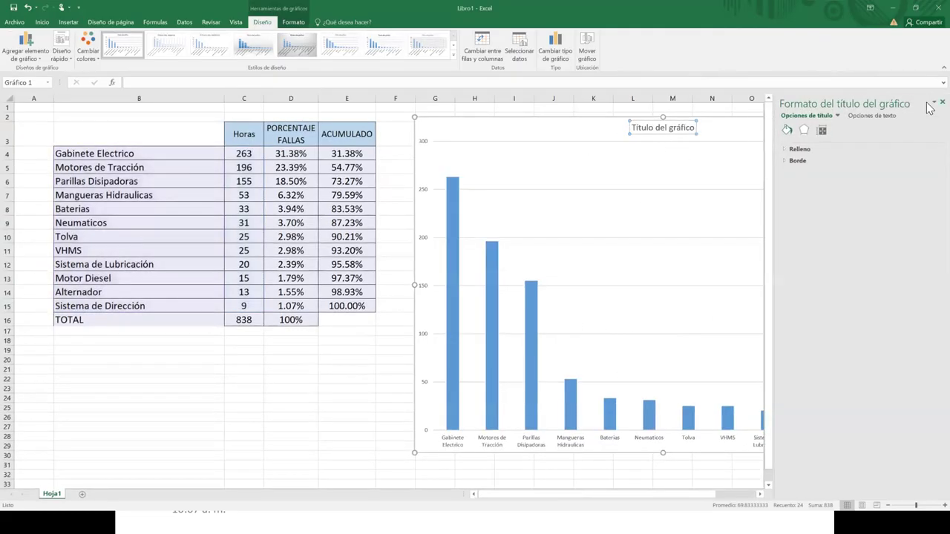
click(942, 101)
triple_click(635, 126)
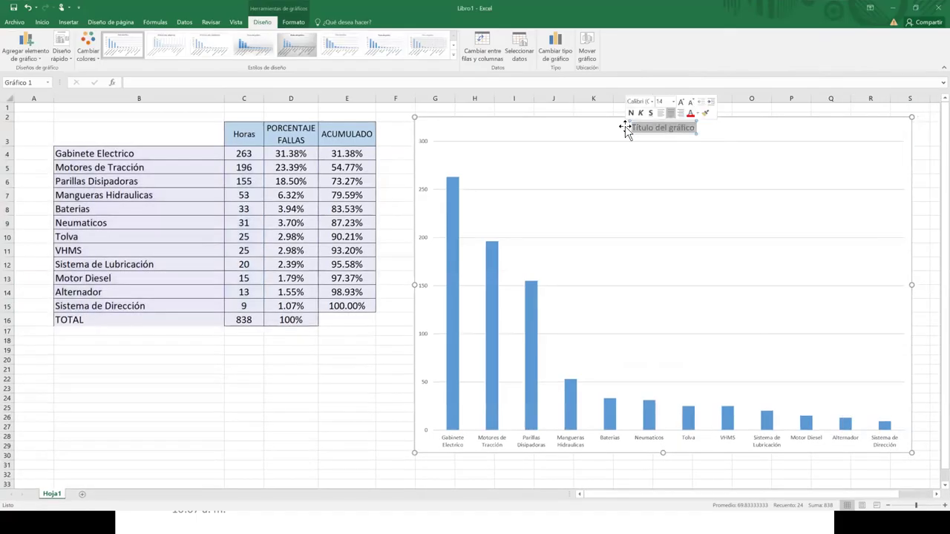
text(D)
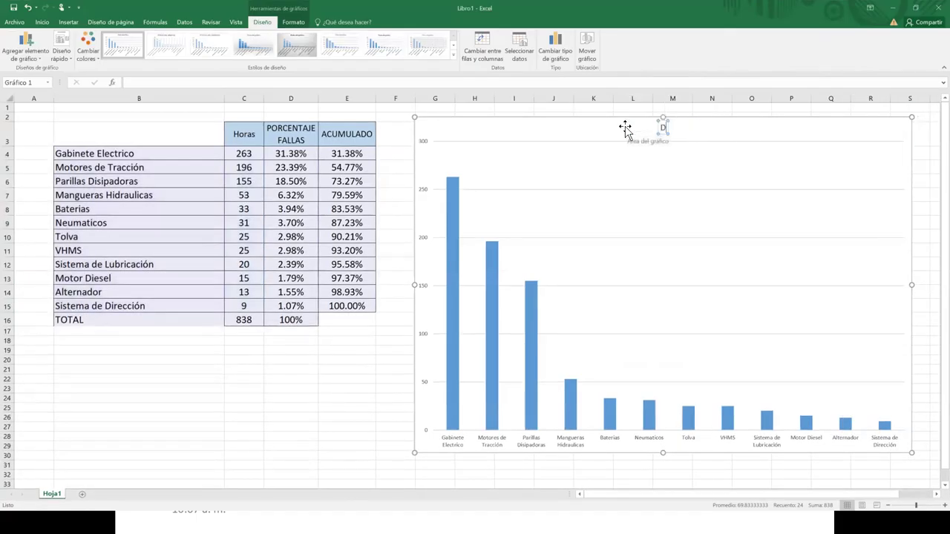
text(IAGRAMA PARETP)
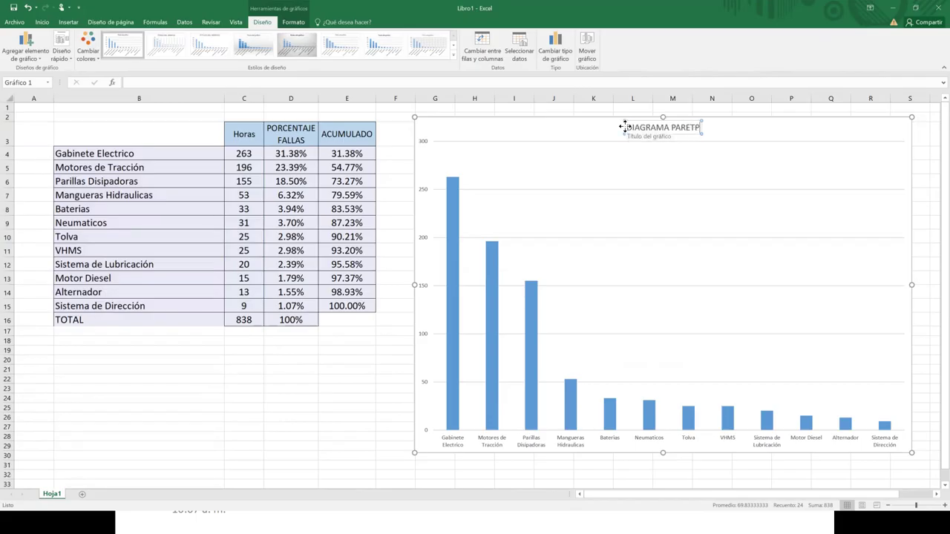
key(Escape)
key(Delete)
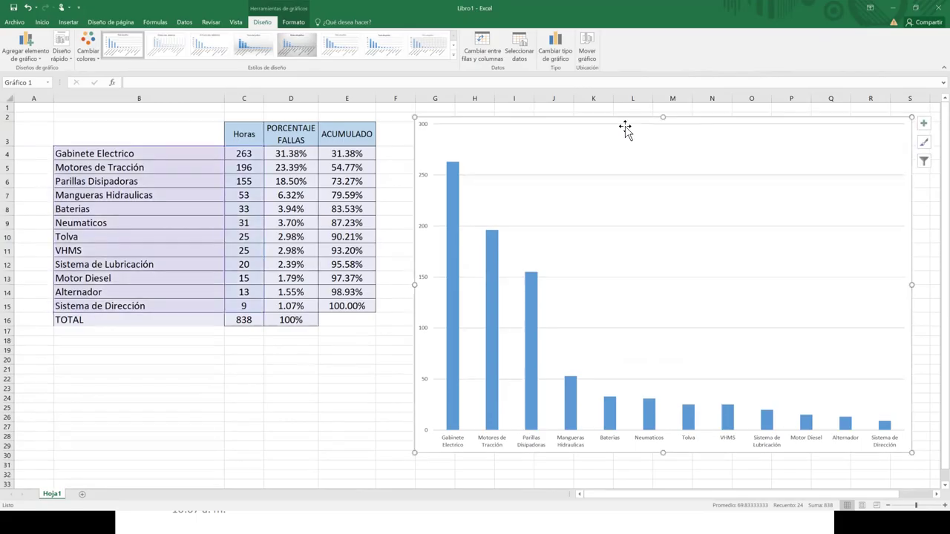
text(9)
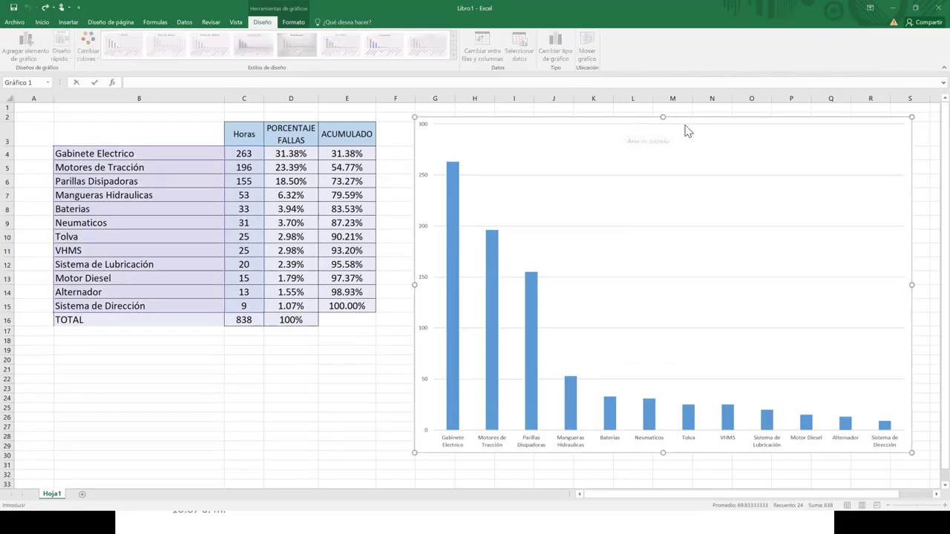
key(Escape)
key(ctrl+z)
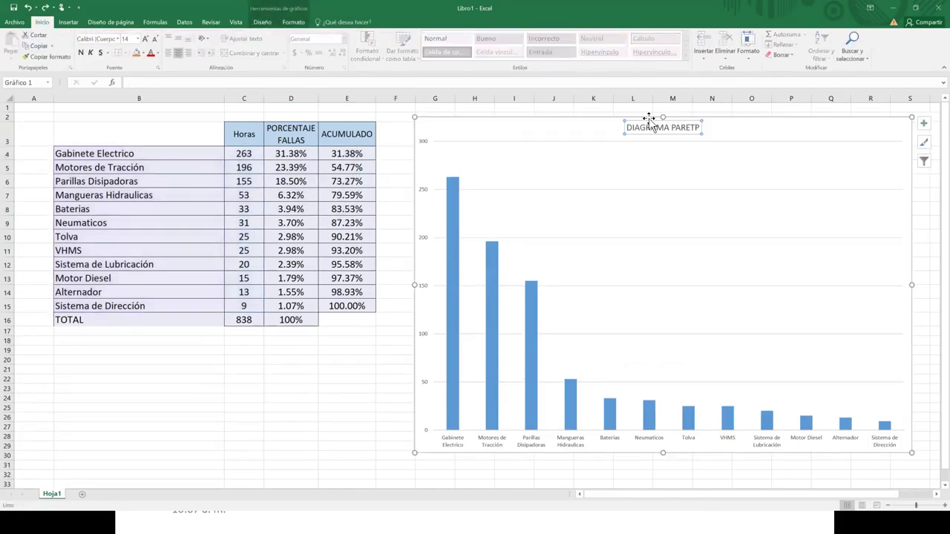
Step: Correct the last letter of the chart title so it reads DIAGRAMA PARETO
click(696, 128)
key(BackSpace)
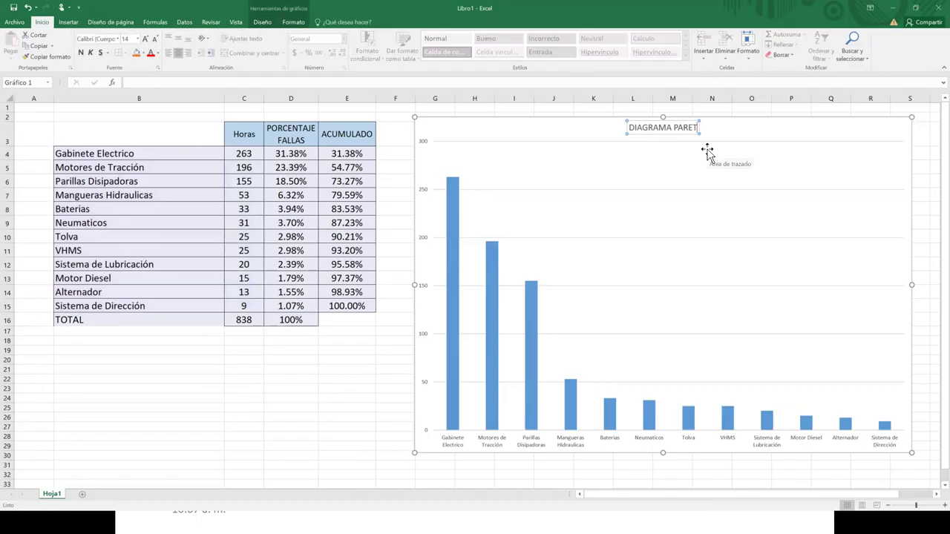
text(O)
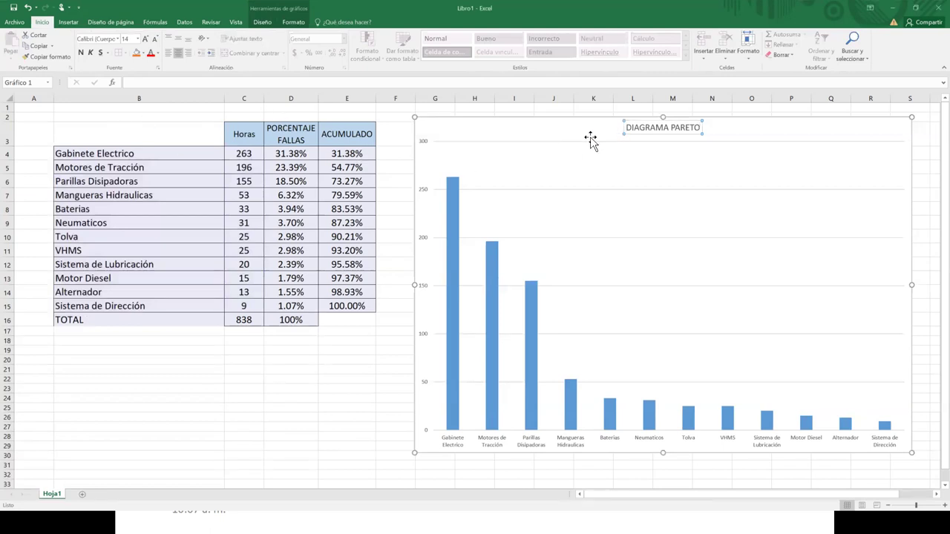
Step: Resize the chart slightly from its upper-left corner so its left edge sits just inside column G
click(398, 307)
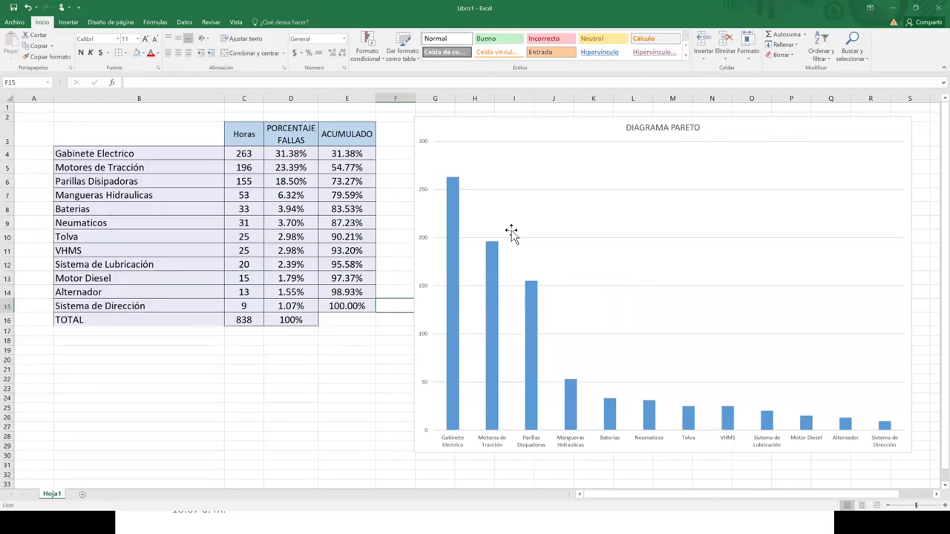
click(418, 120)
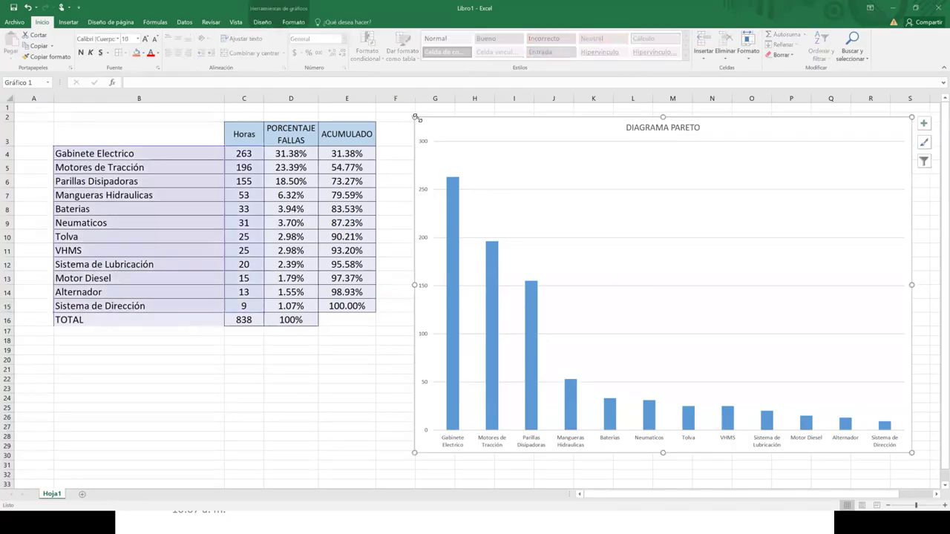
drag(421, 116, 422, 116)
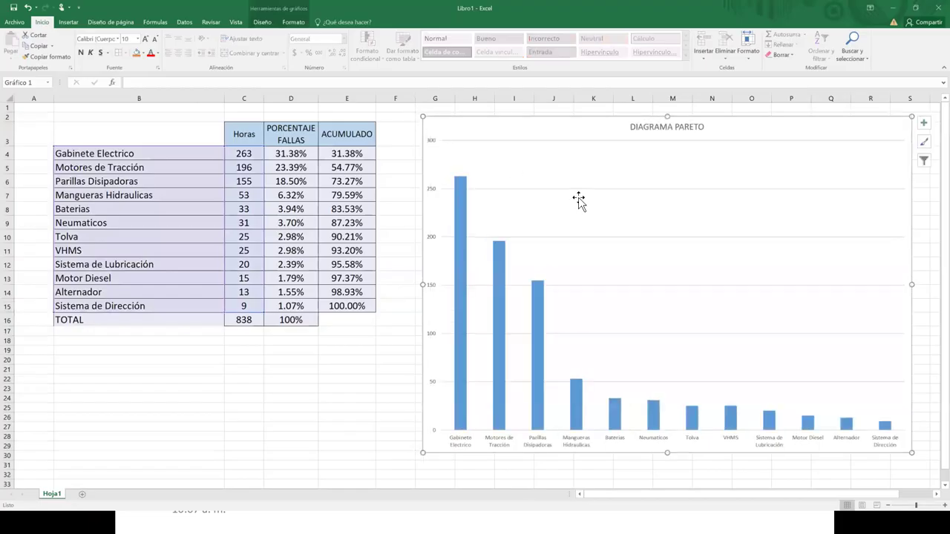
Step: Add a second data series to the chart, named from the ACUMULADO header in E3 with values from E4:E15
click(663, 230)
right_click(665, 232)
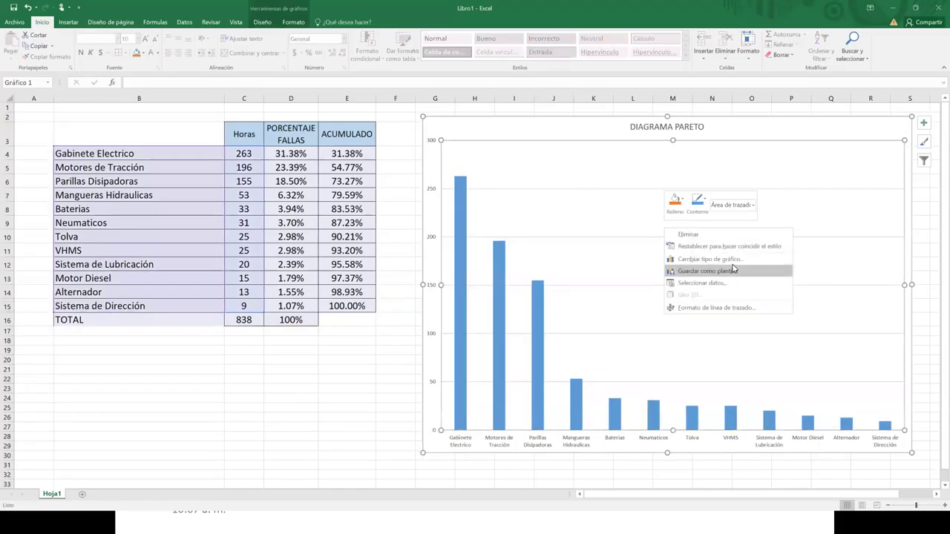
click(702, 283)
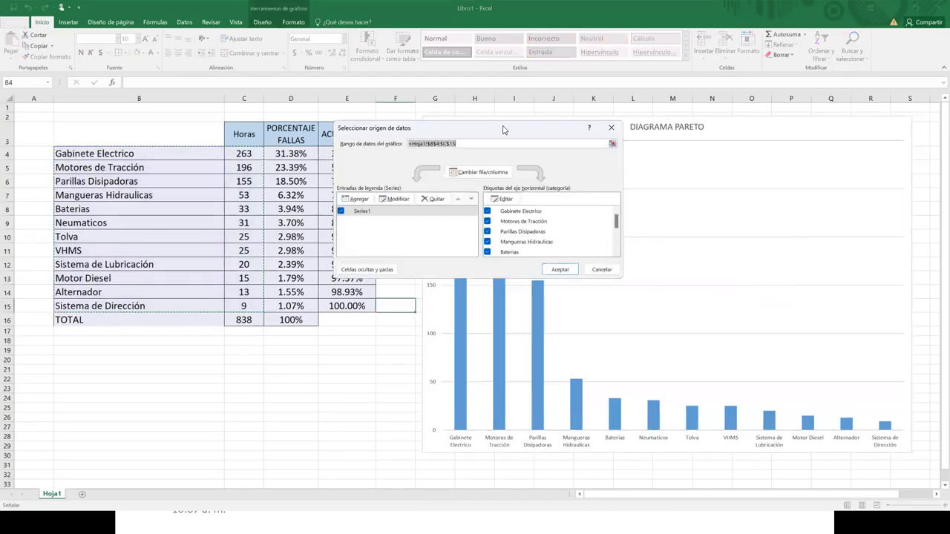
drag(504, 130, 659, 123)
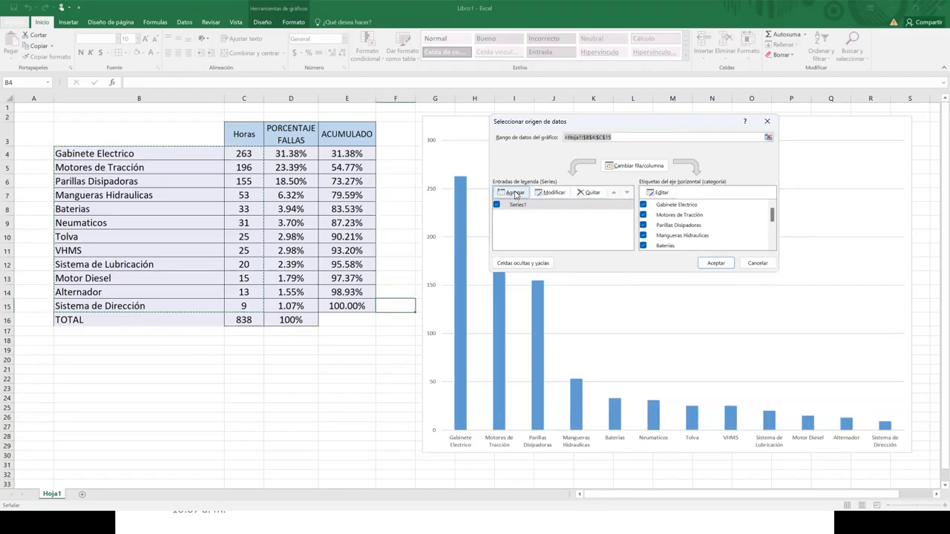
click(515, 193)
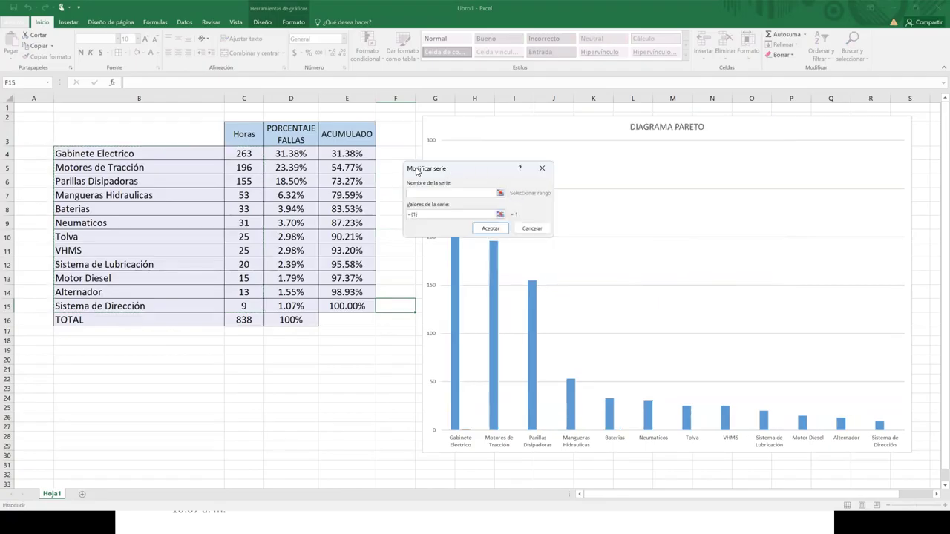
click(362, 134)
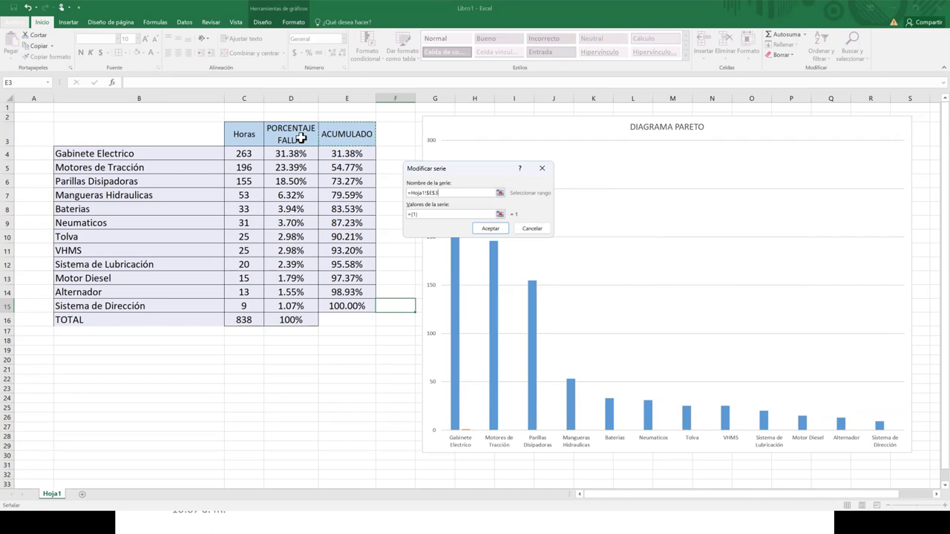
click(425, 215)
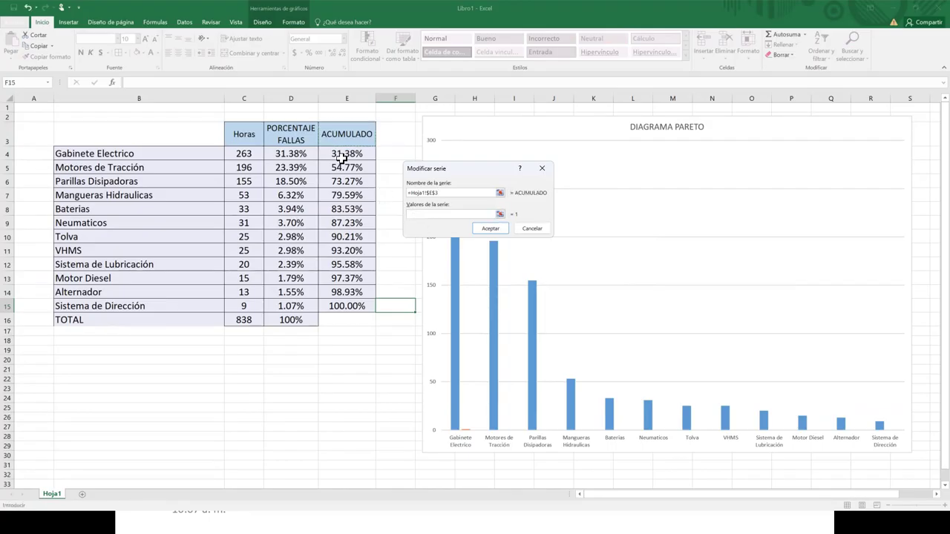
drag(343, 155, 345, 300)
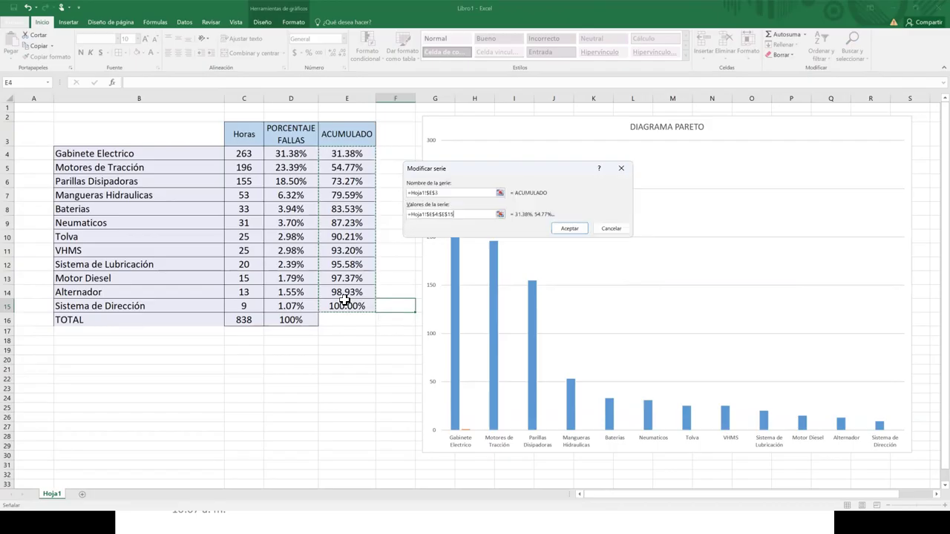
click(569, 229)
click(716, 262)
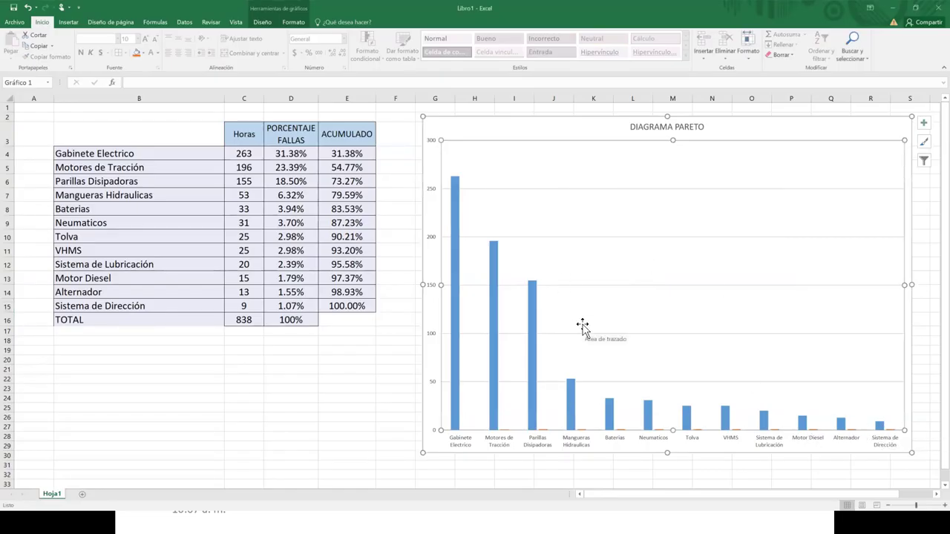
Step: Change the chart type of the ACUMULADO series to Líneas, keeping Series1 as Columna agrupada
click(534, 305)
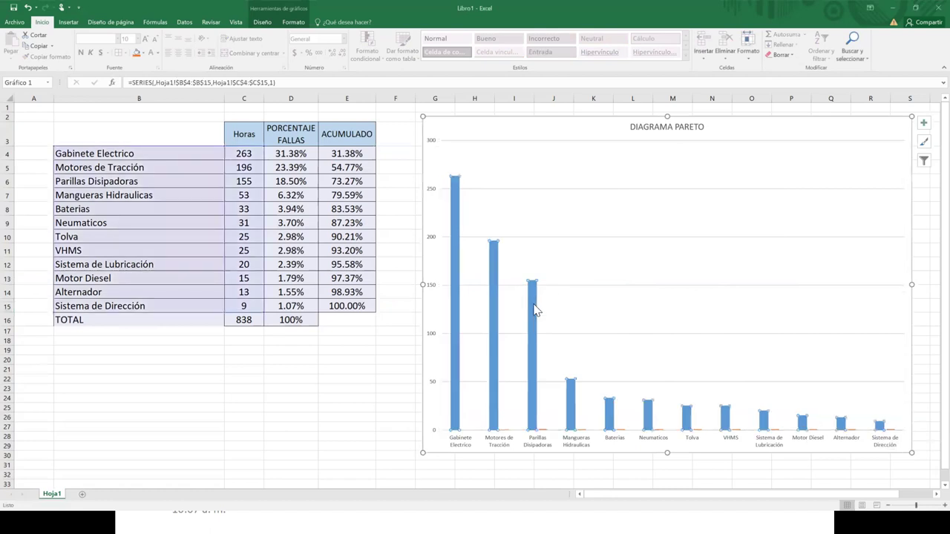
right_click(536, 311)
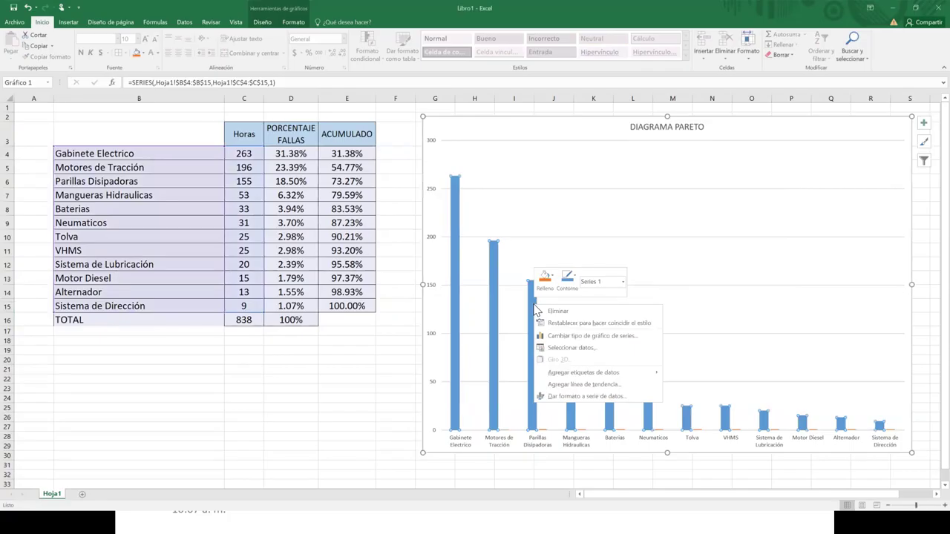
click(492, 299)
click(493, 299)
right_click(492, 299)
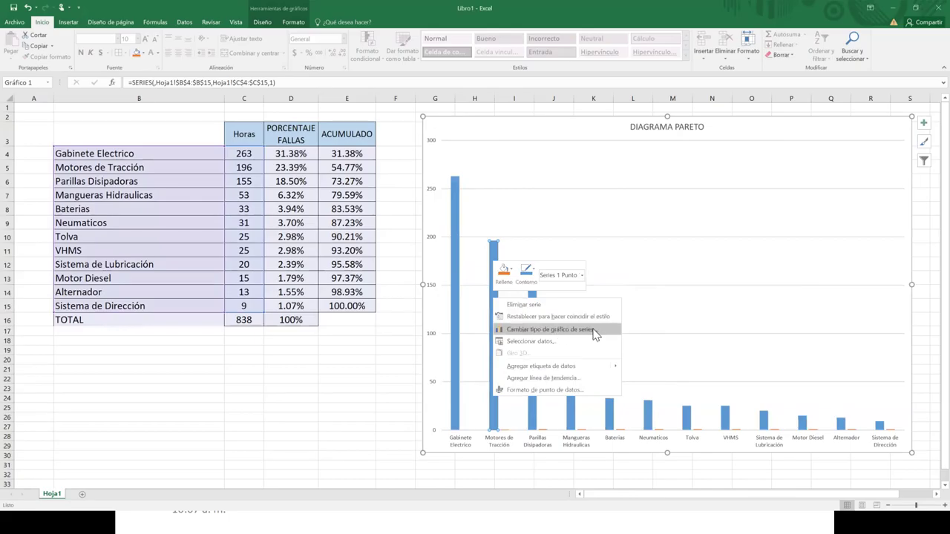
click(596, 335)
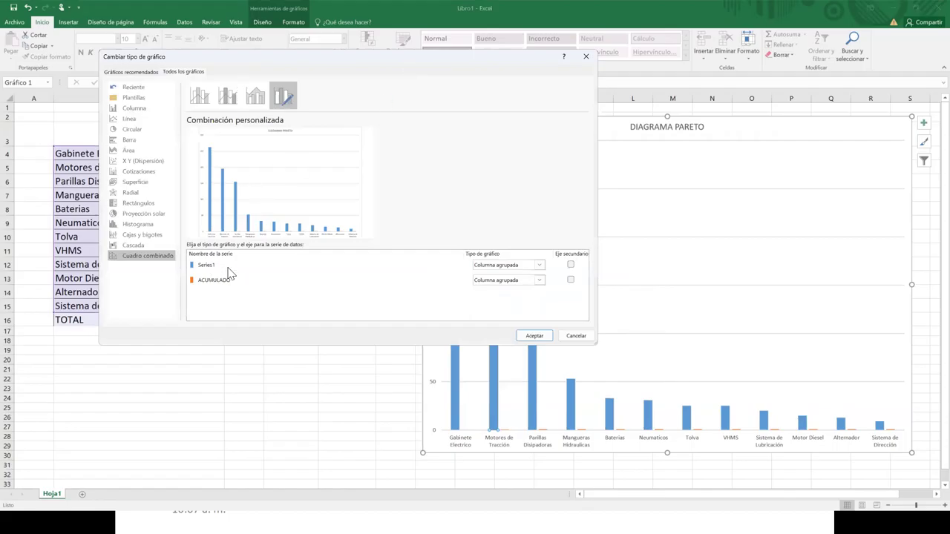
click(540, 284)
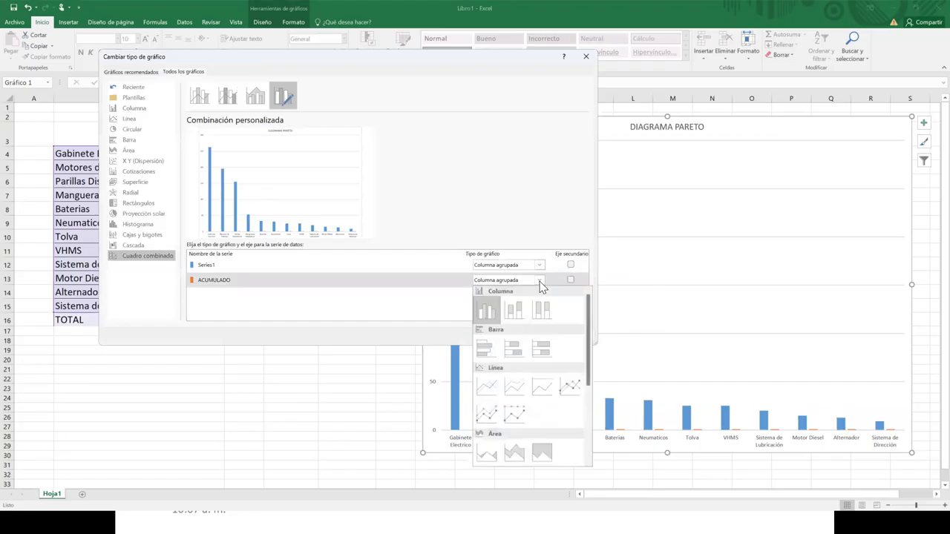
click(488, 387)
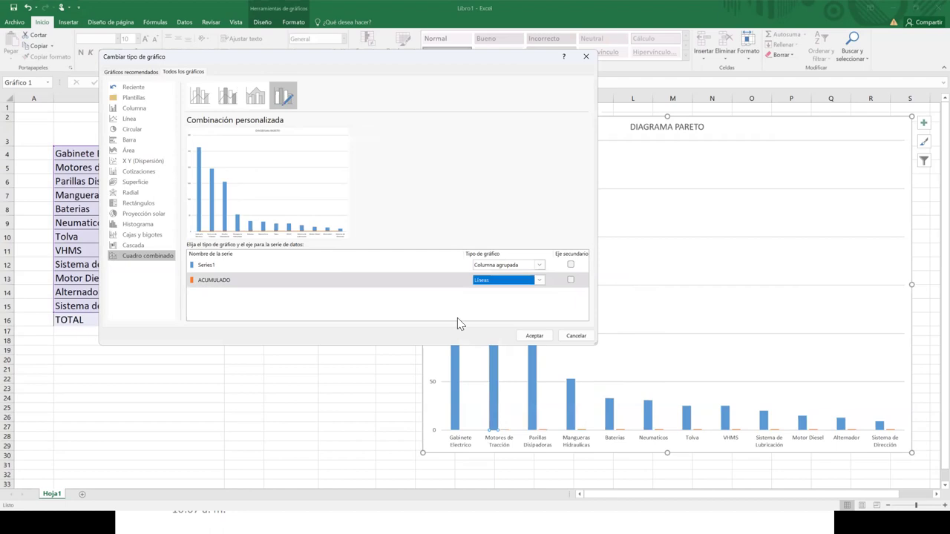
click(535, 335)
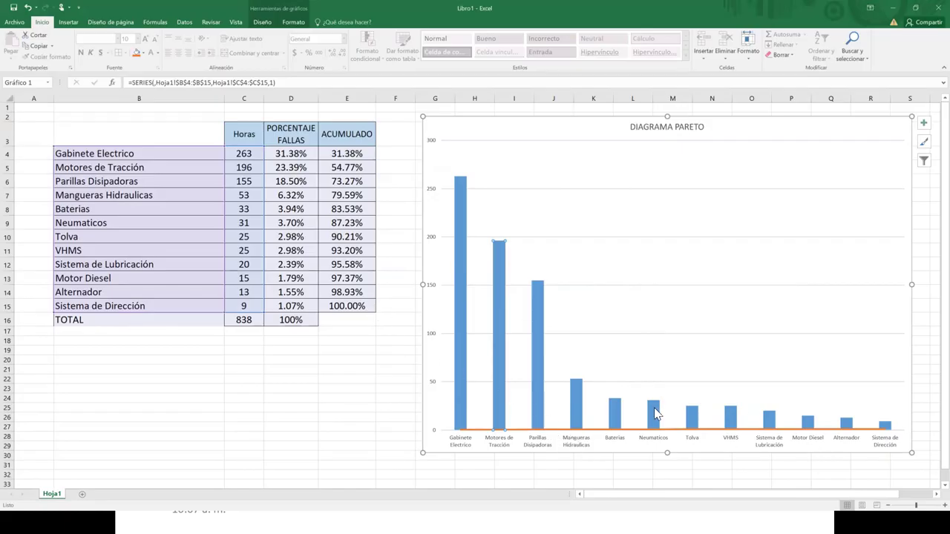
Step: Plot the ACUMULADO line series on the secondary axis of the combo chart
click(535, 387)
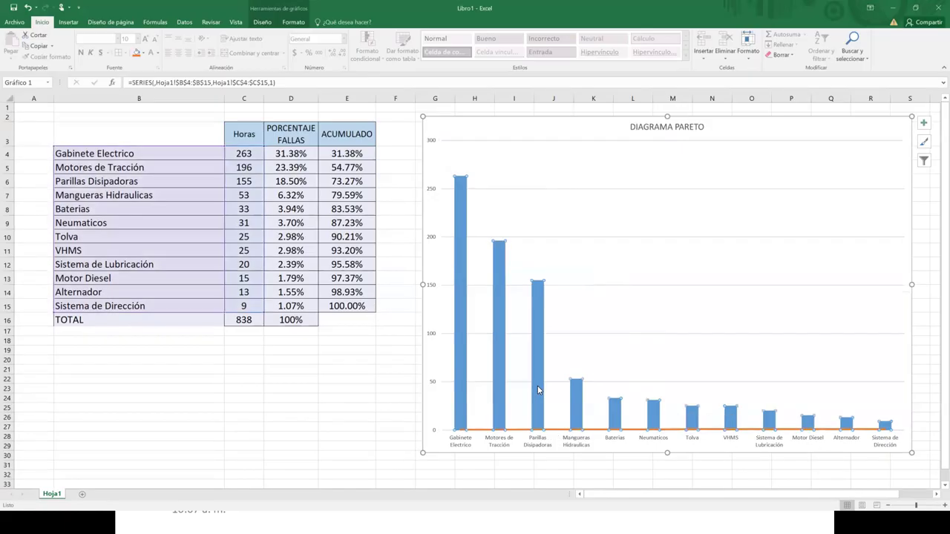
right_click(539, 390)
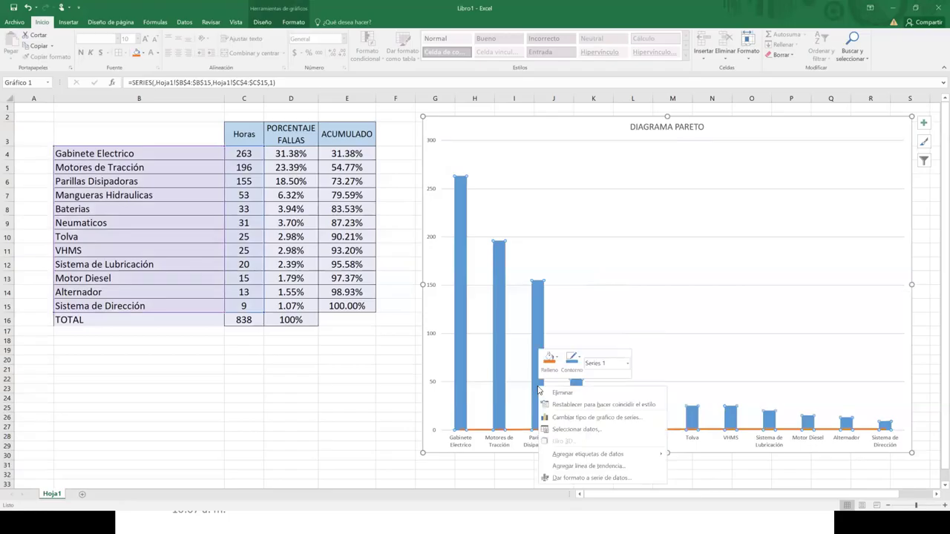
click(587, 418)
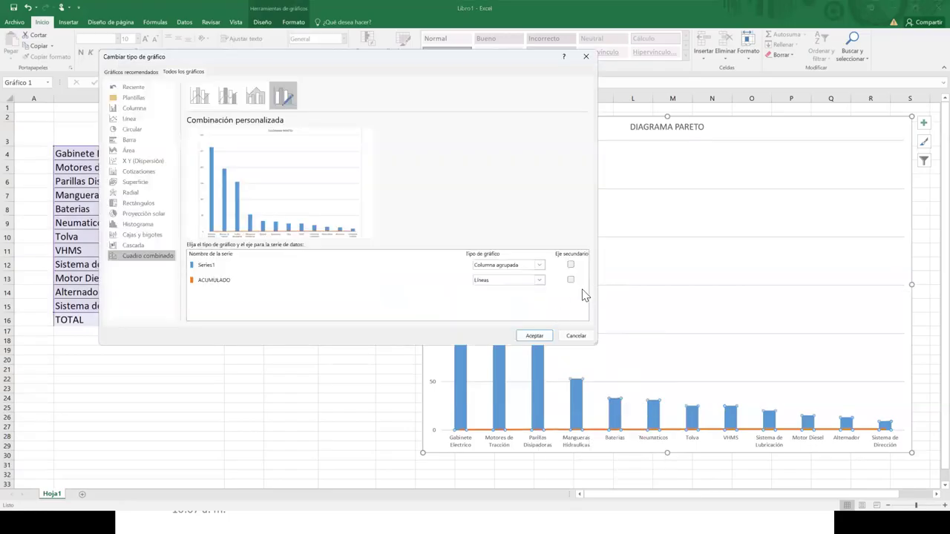
click(570, 282)
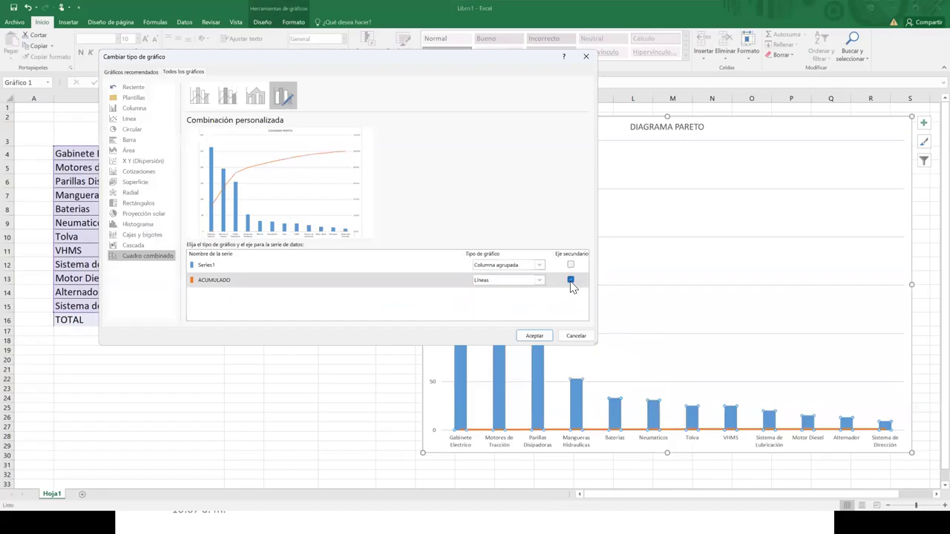
click(535, 336)
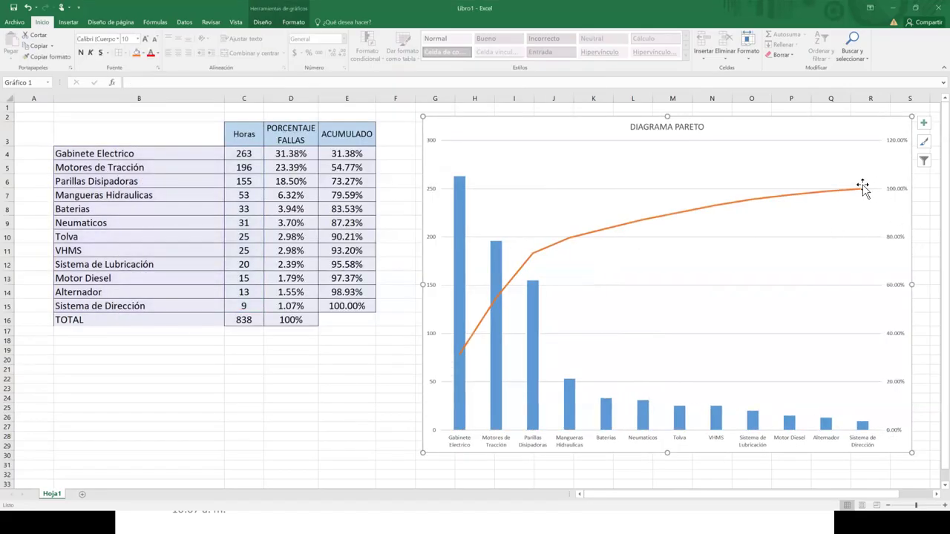
Step: Set the maximum limit of the chart's secondary percentage axis to 1.0
click(898, 194)
right_click(898, 194)
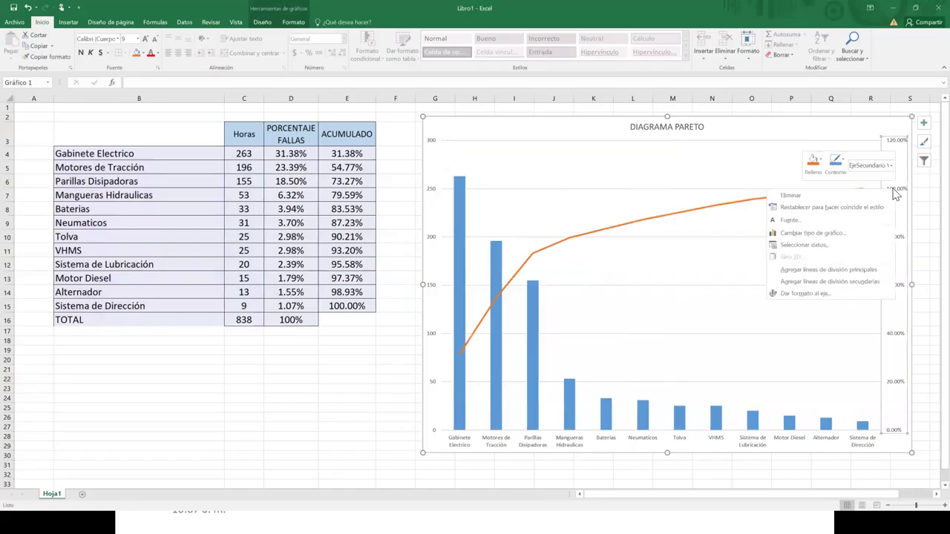
click(842, 282)
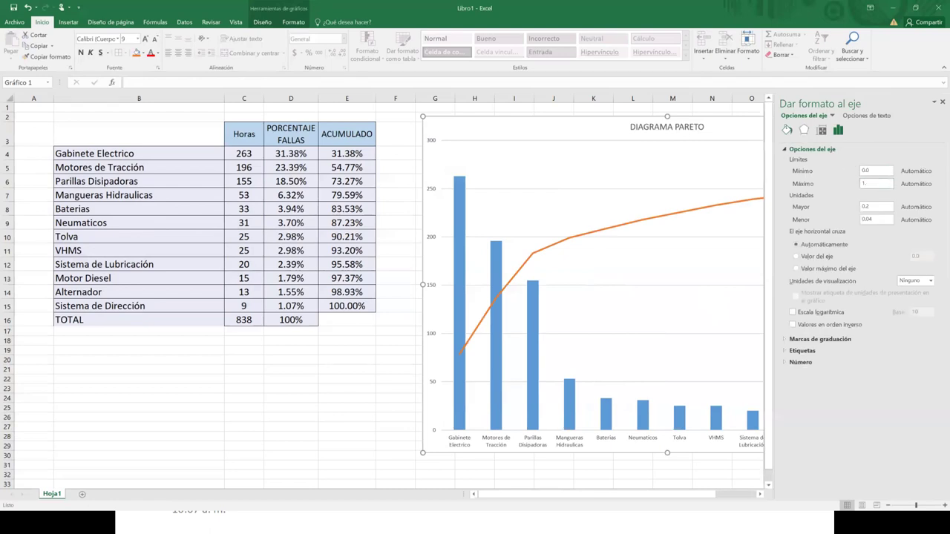
text(1)
key(Return)
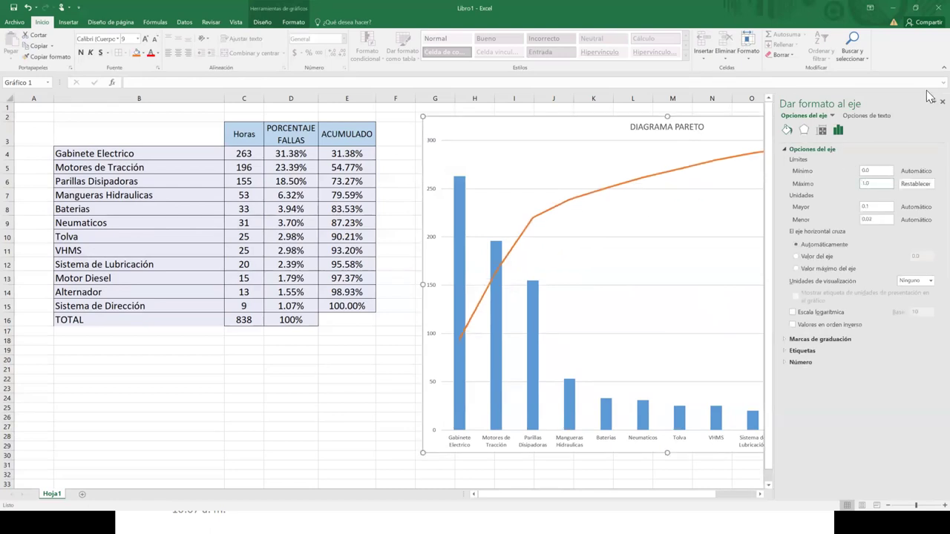
Step: Add an 80-20 column header in F3, formatted to match the ACUMULADO header
click(942, 102)
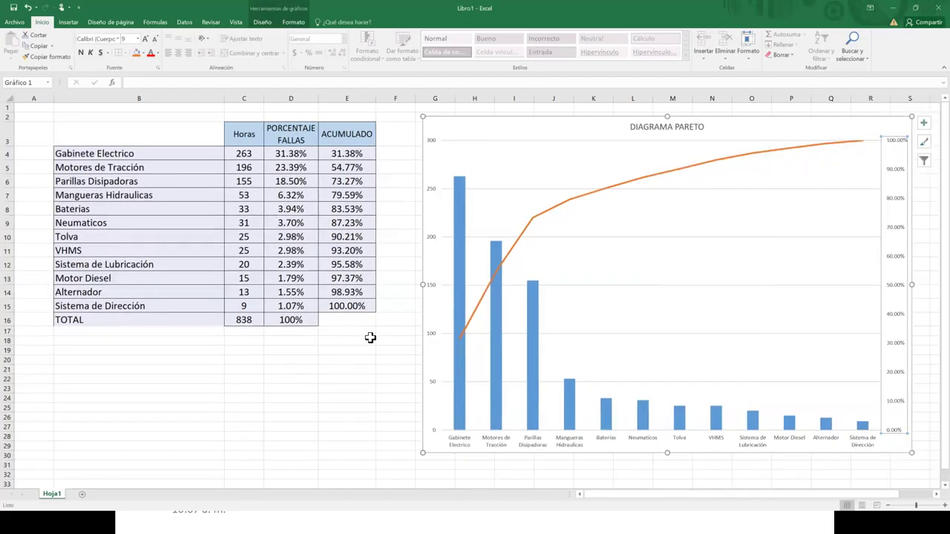
click(396, 141)
text(8)
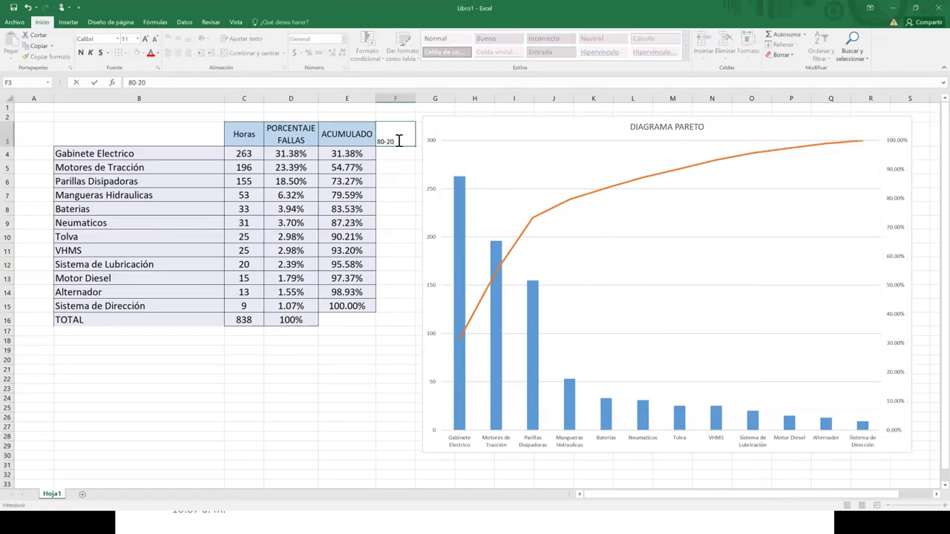
text(0-20)
click(349, 134)
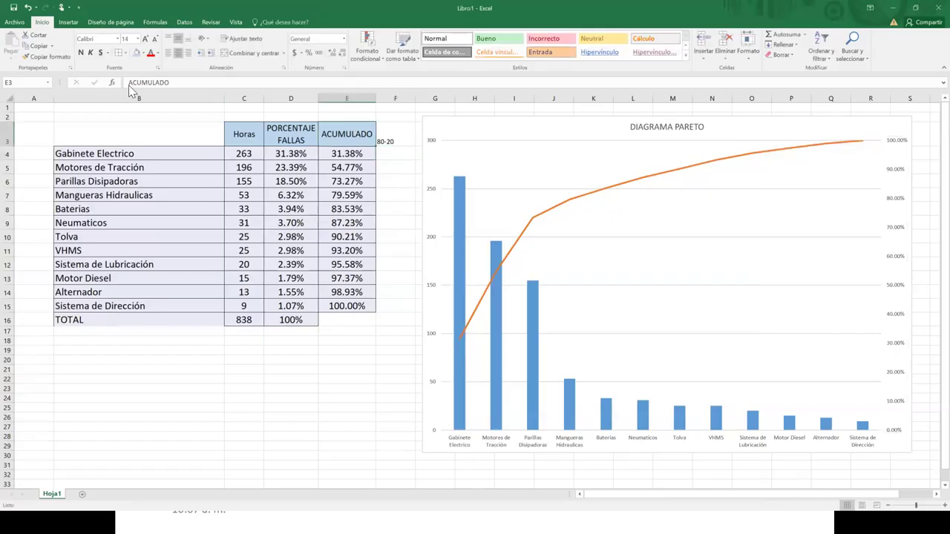
click(48, 56)
click(394, 137)
Step: Enter 80% in F4, apply the format of the PORCENTAJE FALLAS cells, and fill it down to F15
click(403, 155)
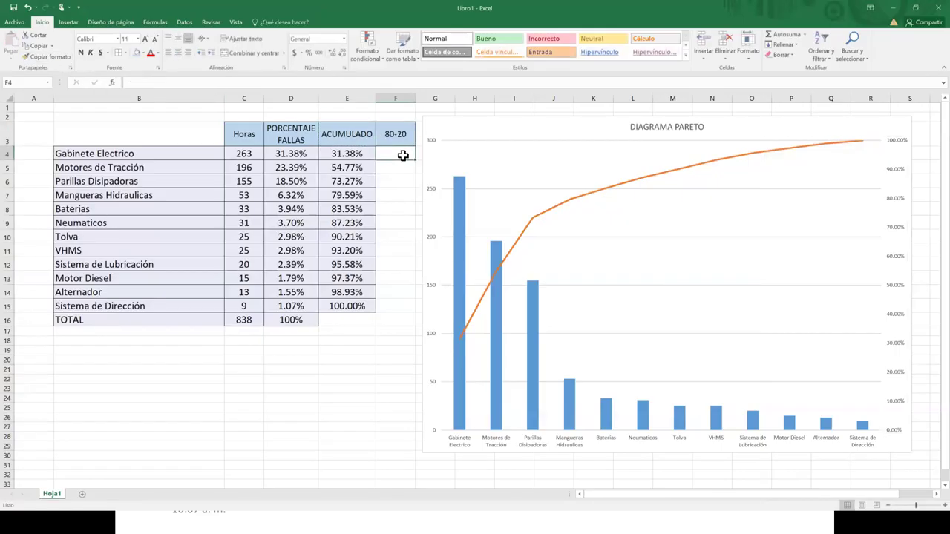
text(80)
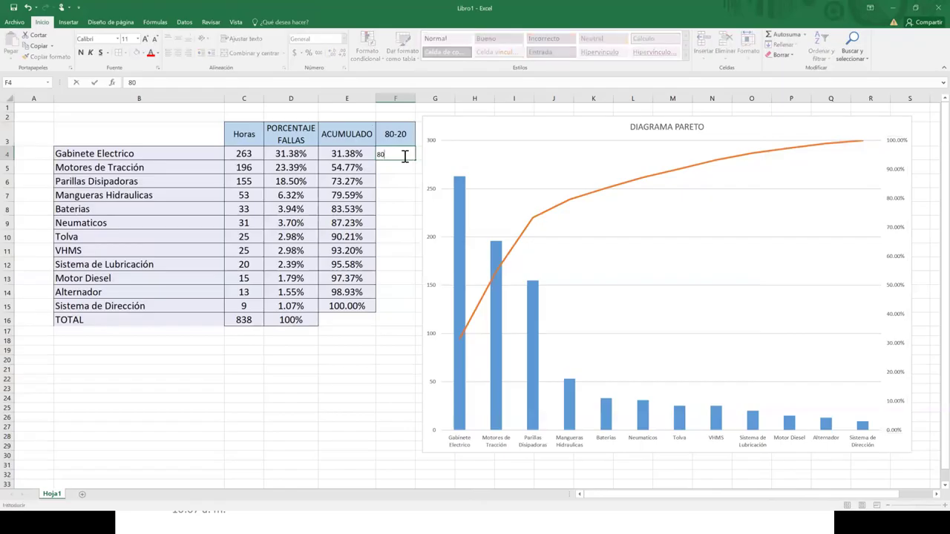
key(Return)
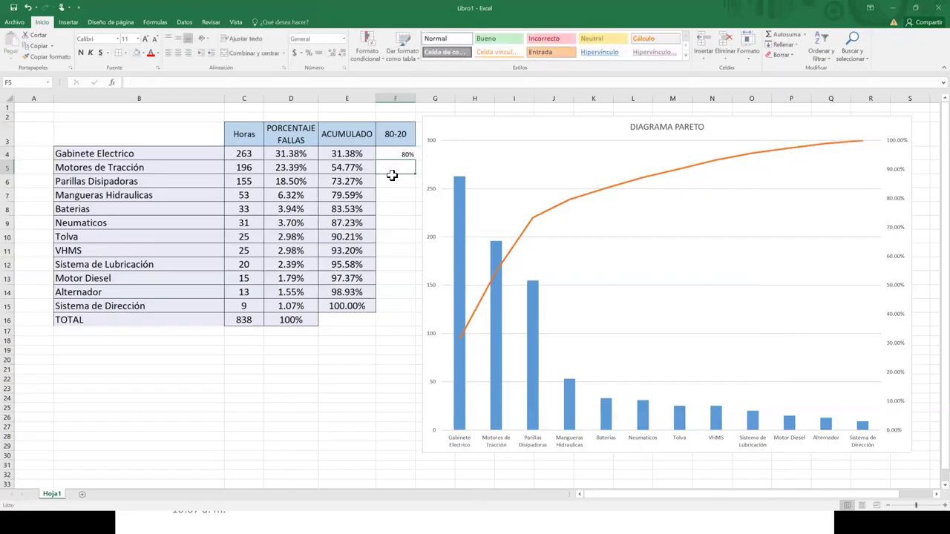
click(295, 154)
click(48, 56)
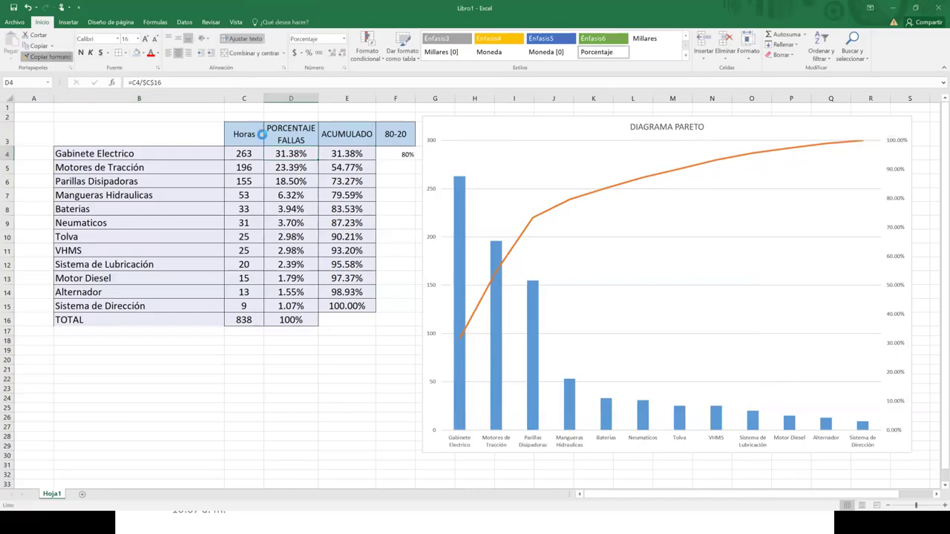
click(405, 154)
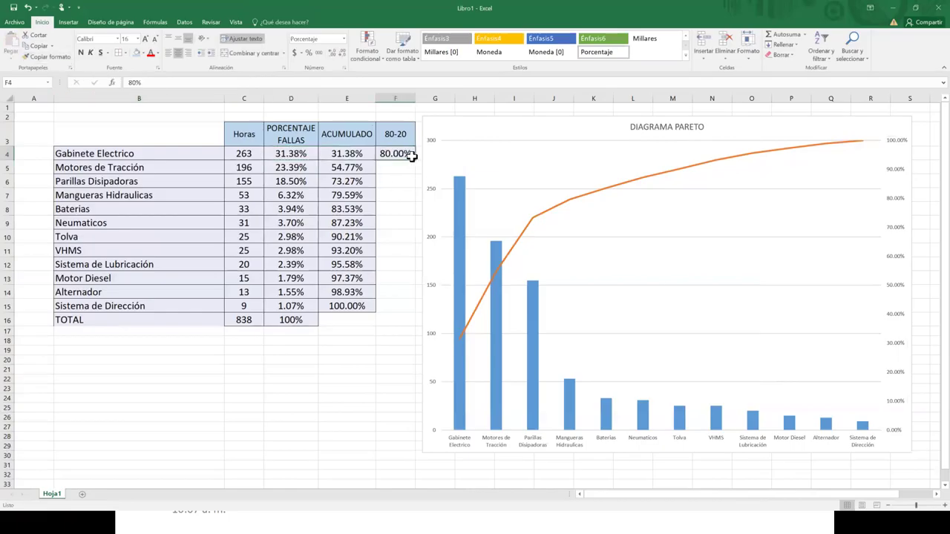
drag(414, 159, 394, 309)
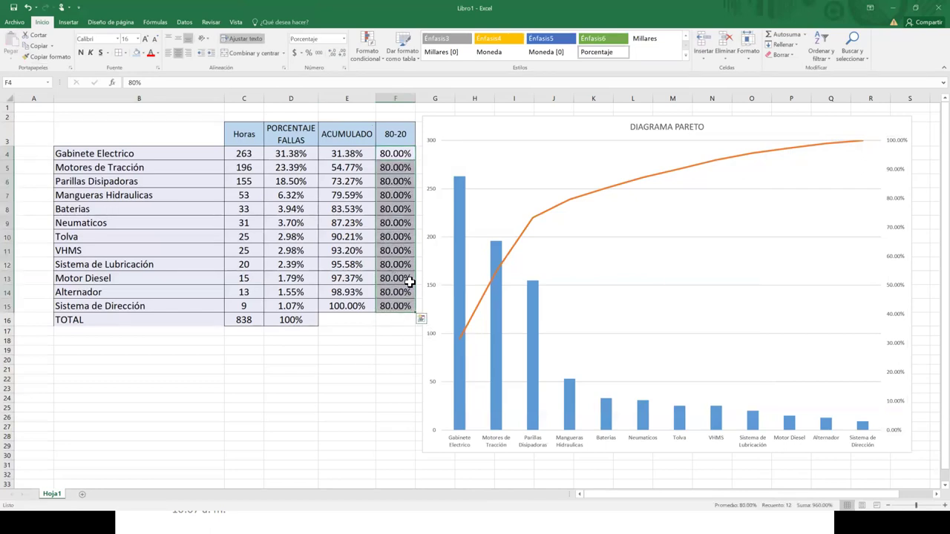
Step: Add a third data series to the chart, named from the 80-20 header in F3 with values from F4:F15
click(699, 248)
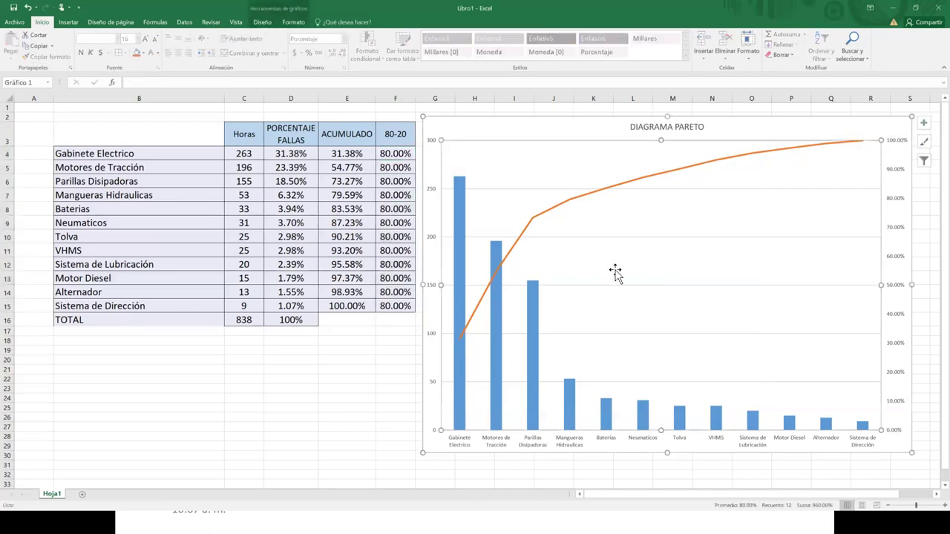
right_click(615, 273)
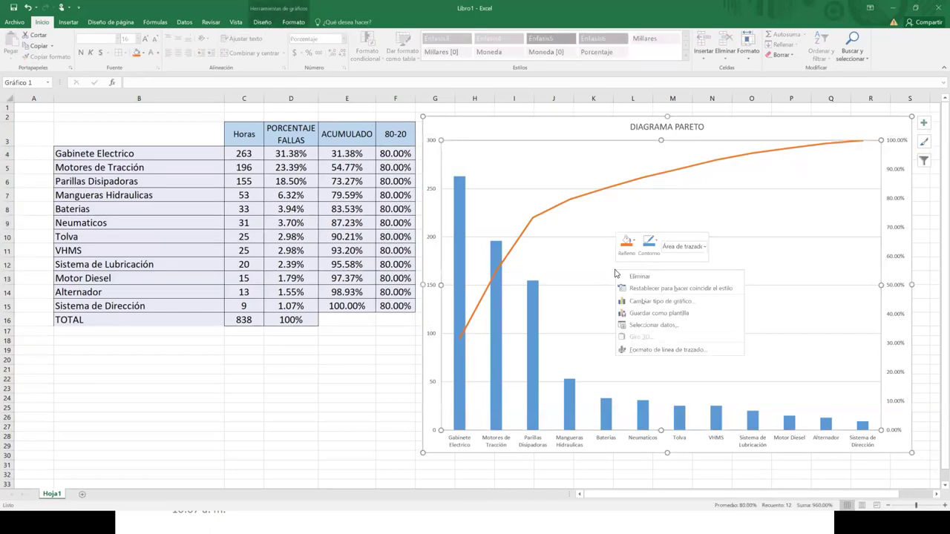
click(677, 328)
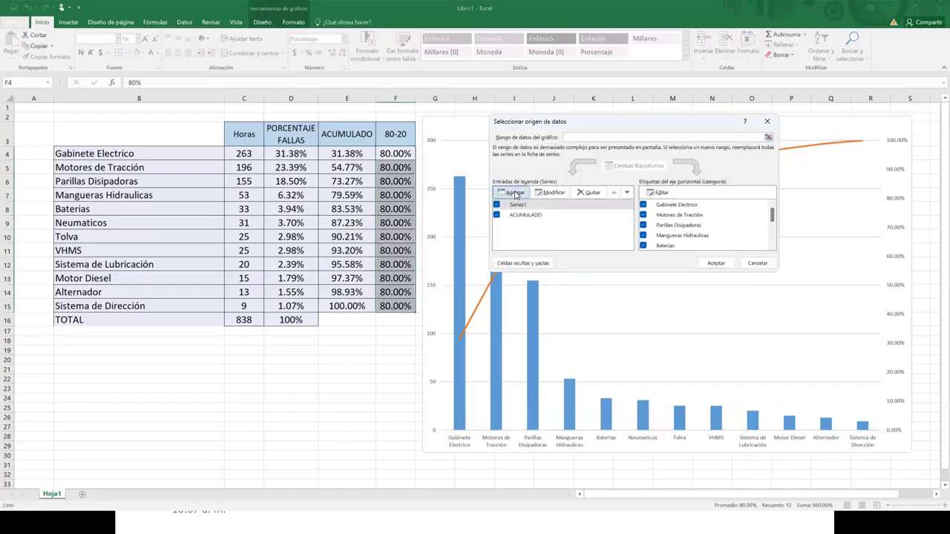
click(516, 194)
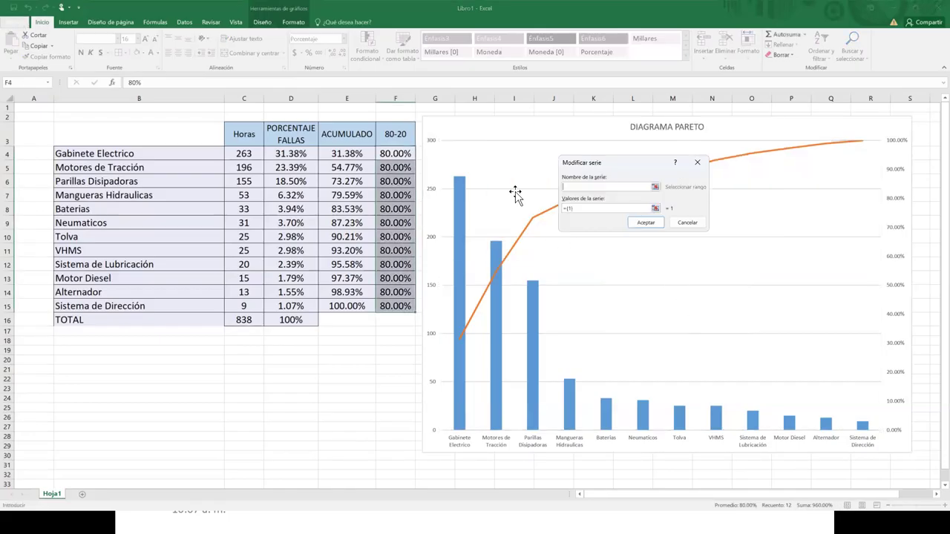
click(399, 133)
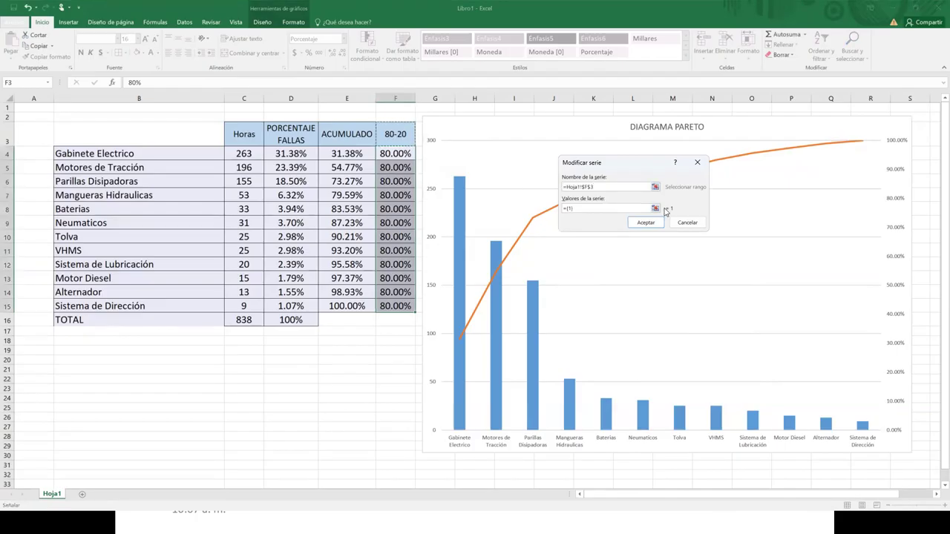
click(581, 208)
key(BackSpace)
drag(390, 154, 409, 300)
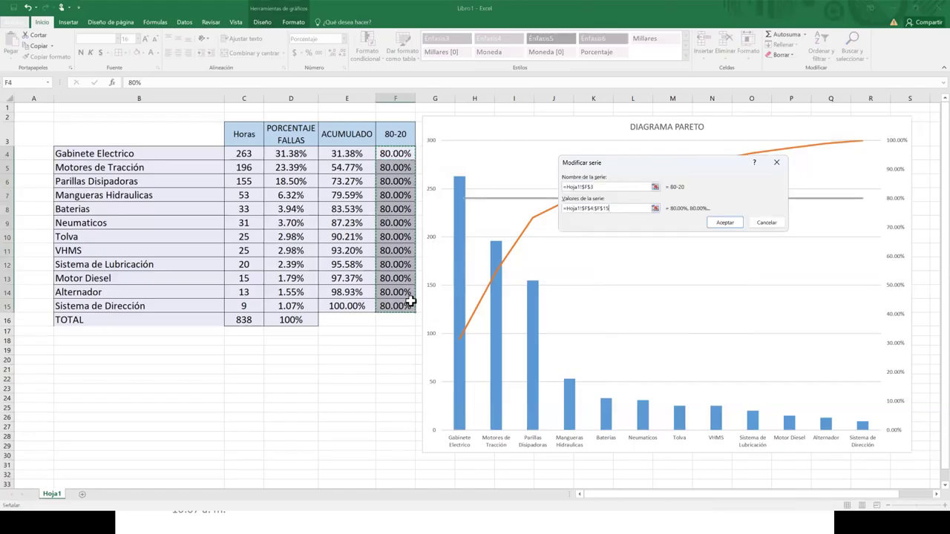
click(723, 222)
click(716, 263)
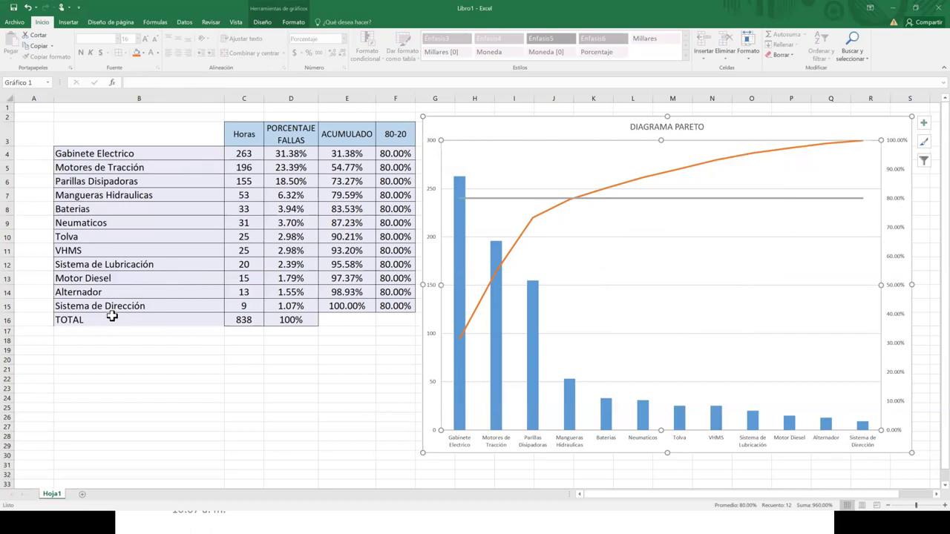
Step: Move the TOTAL row cells B16:D16 down to row 26
drag(112, 316, 294, 320)
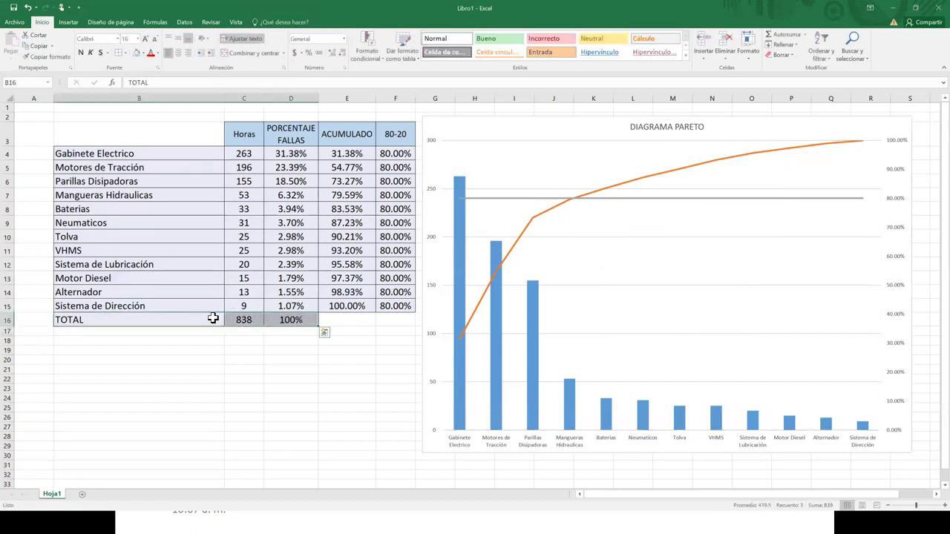
drag(204, 327, 196, 421)
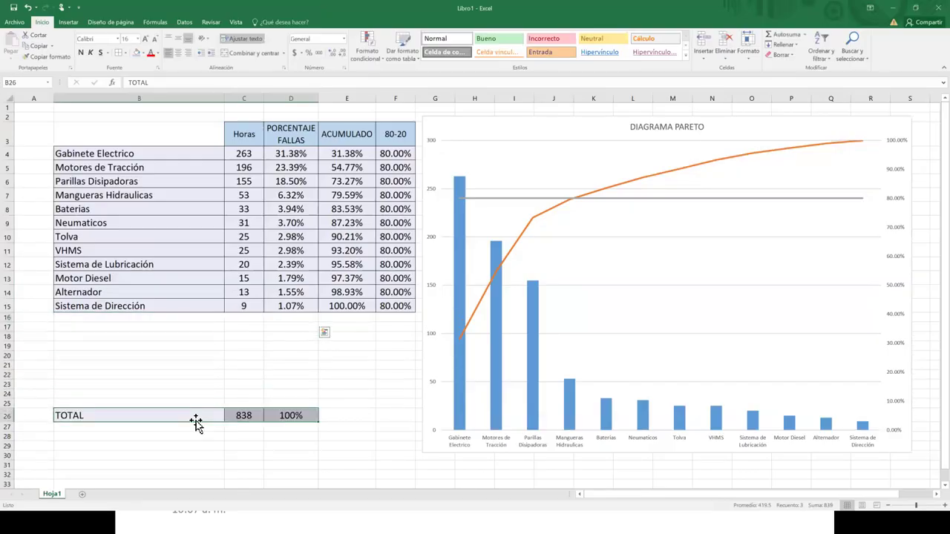
drag(197, 317, 197, 365)
drag(196, 366, 197, 394)
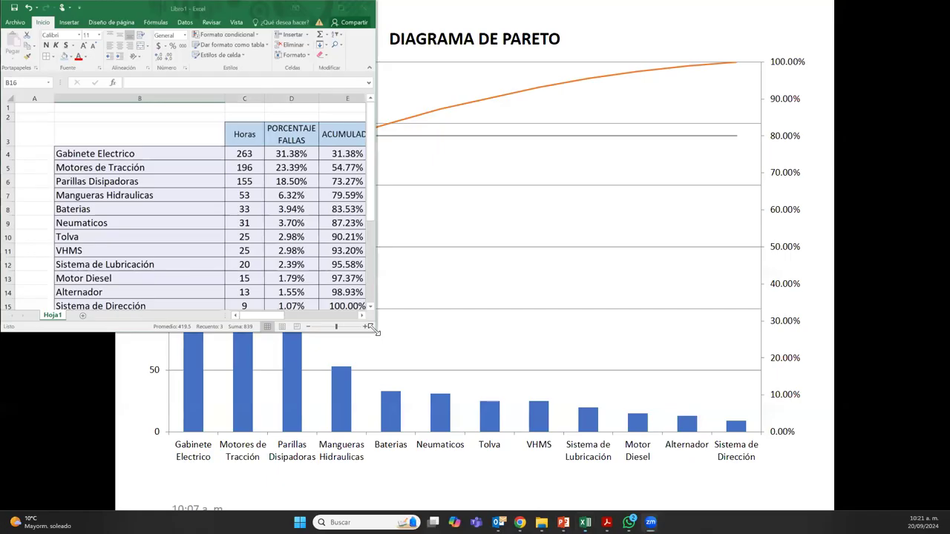
Step: Enlarge the Excel window until the full table and most of the chart fit inside it
drag(374, 330, 878, 501)
click(299, 338)
click(210, 318)
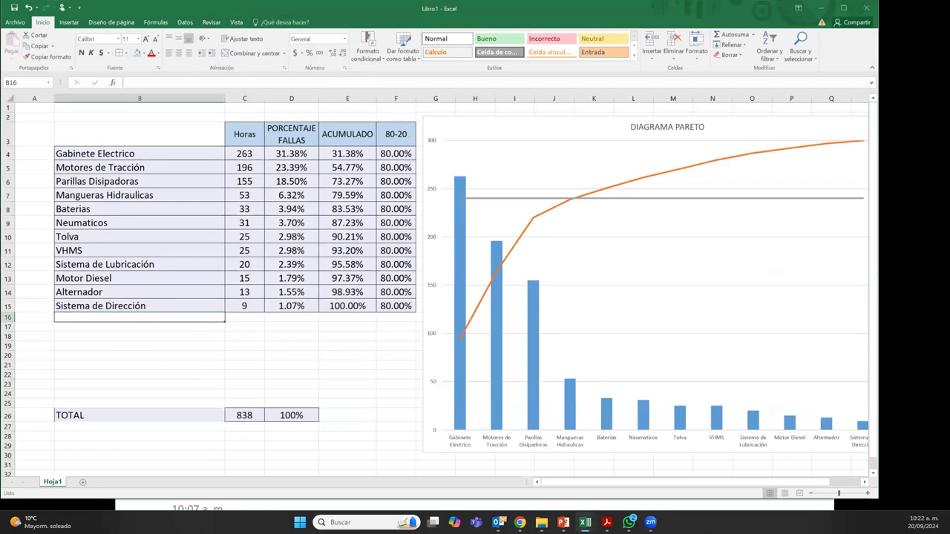
Step: Add a LUCES component with 68 hours in row 16, below Sistema de Dirección
drag(149, 306, 366, 306)
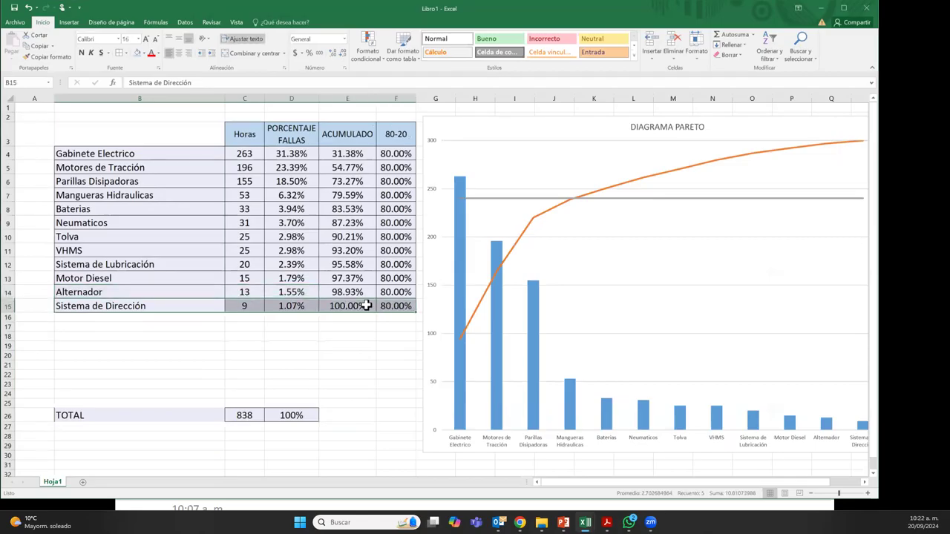
click(145, 316)
text(LUCES)
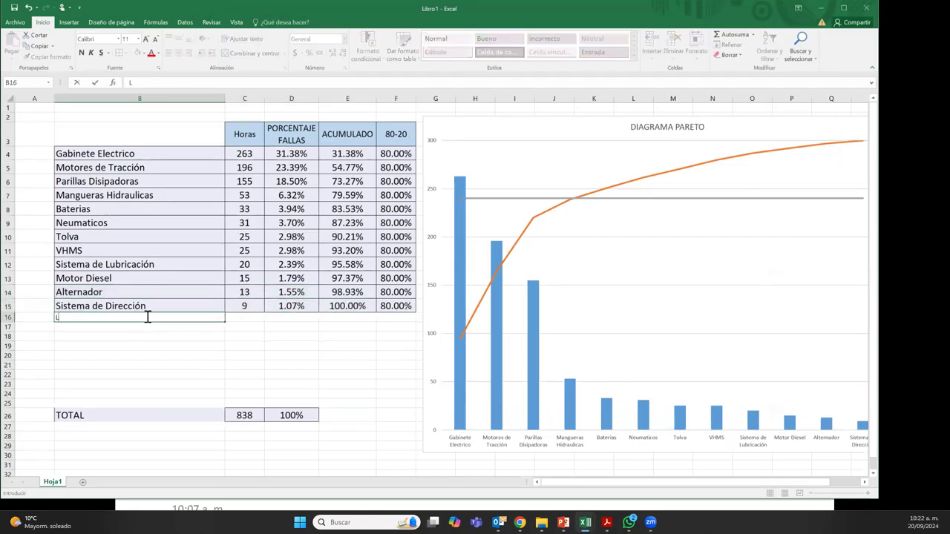
click(240, 318)
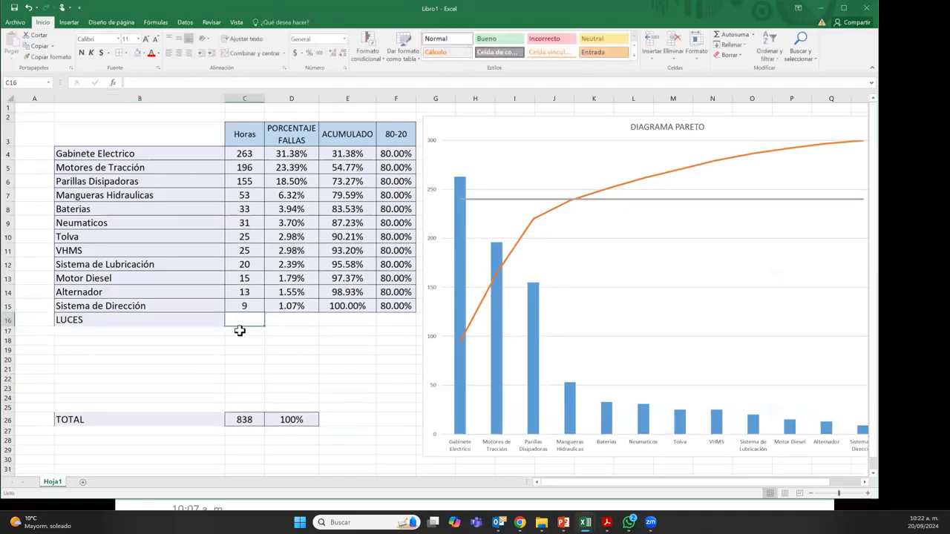
text(68)
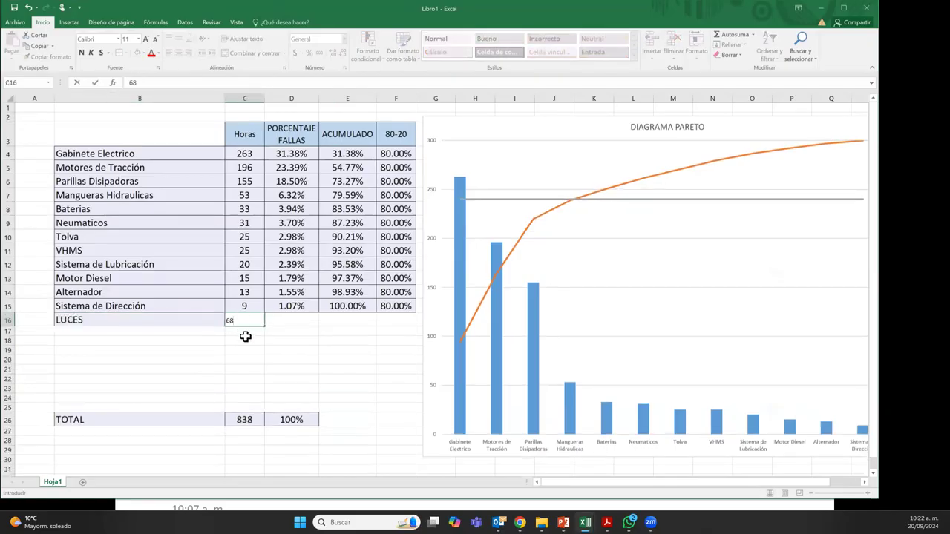
click(288, 343)
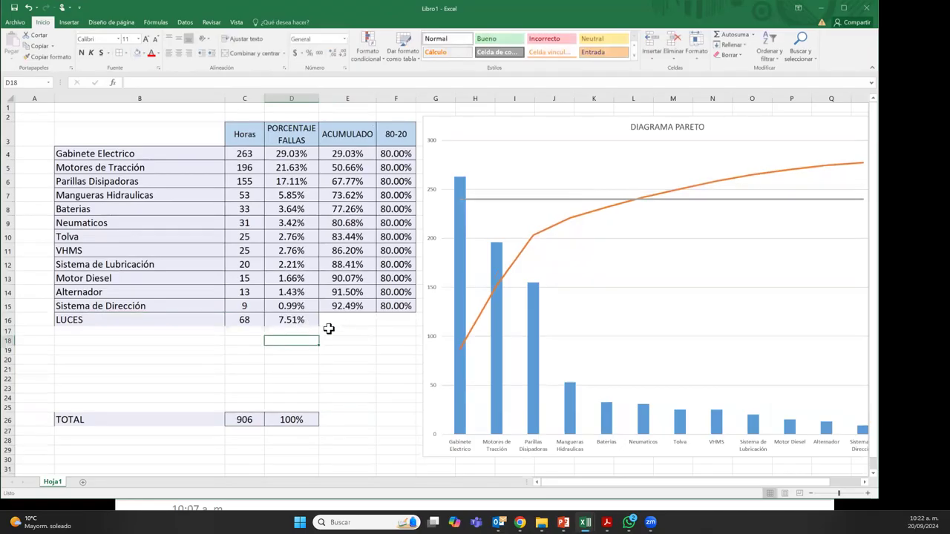
Step: Extend the ACUMULADO formula from E15 down to E16 for the LUCES row
scroll(410, 362, right, 3)
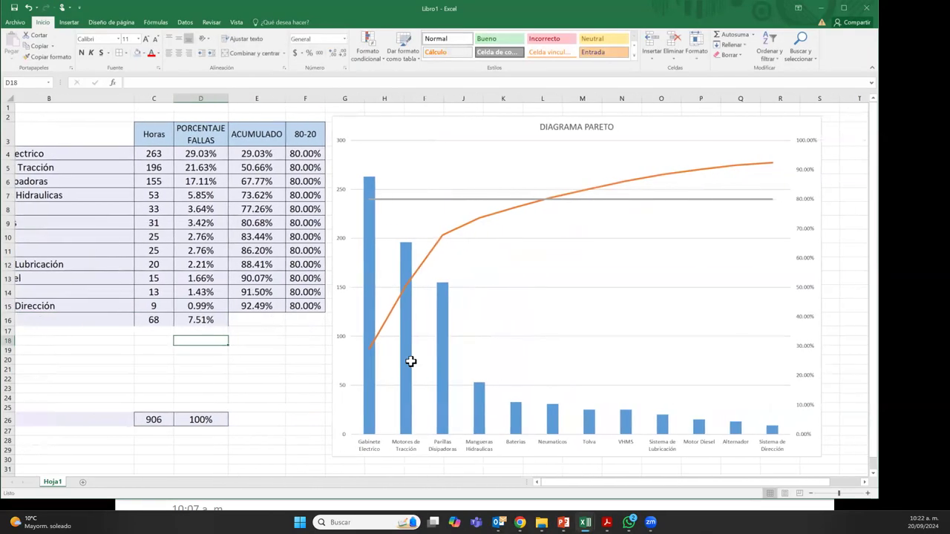
scroll(410, 361, left, 1)
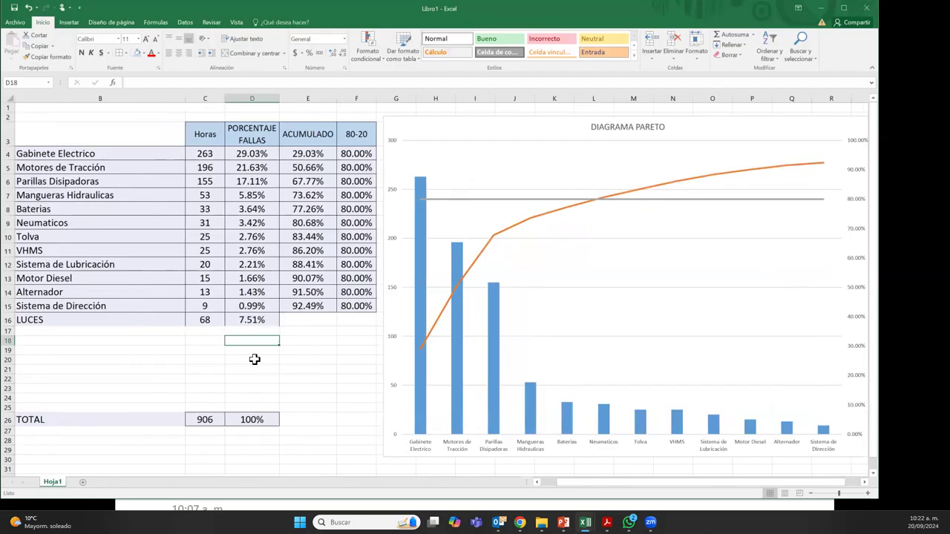
click(316, 300)
drag(336, 313, 334, 325)
click(327, 370)
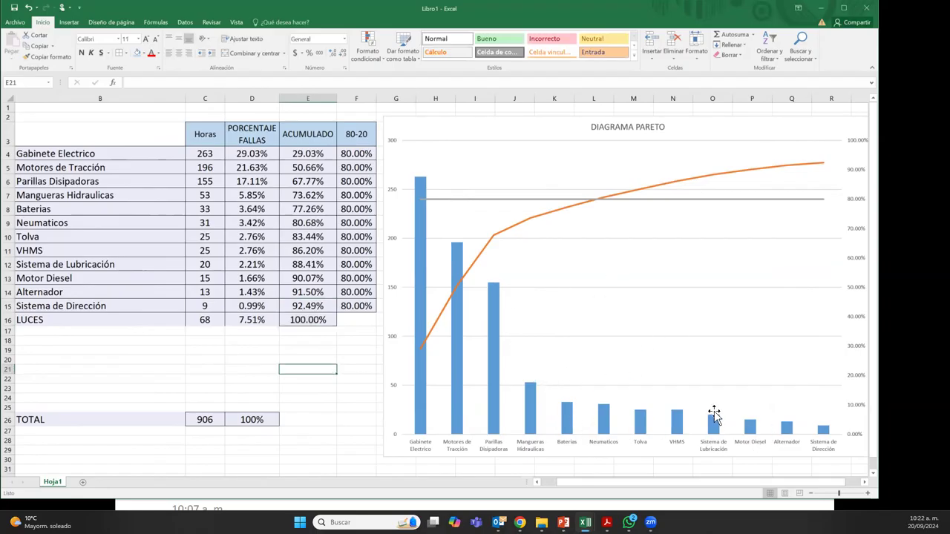
Step: Extend the chart's horizontal axis label range to B4:B16 so it includes LUCES
right_click(583, 314)
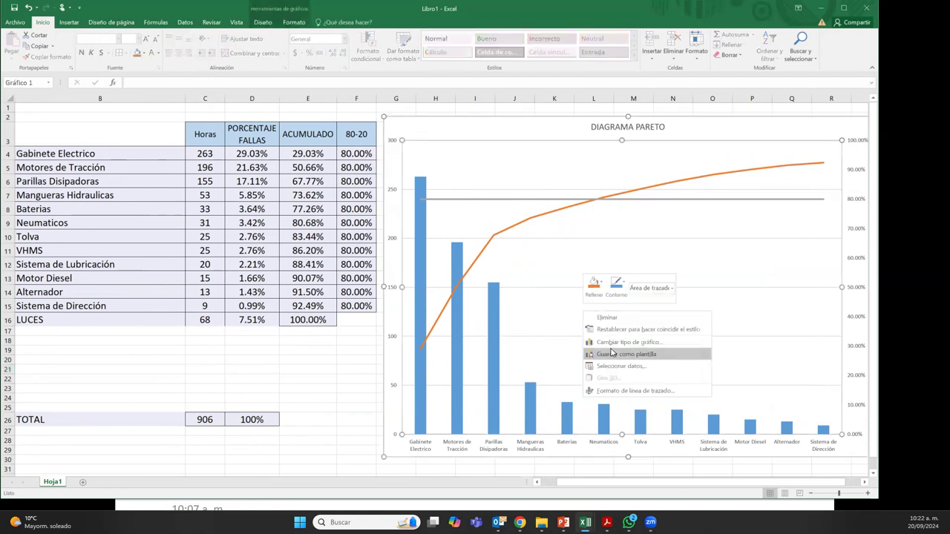
key(Escape)
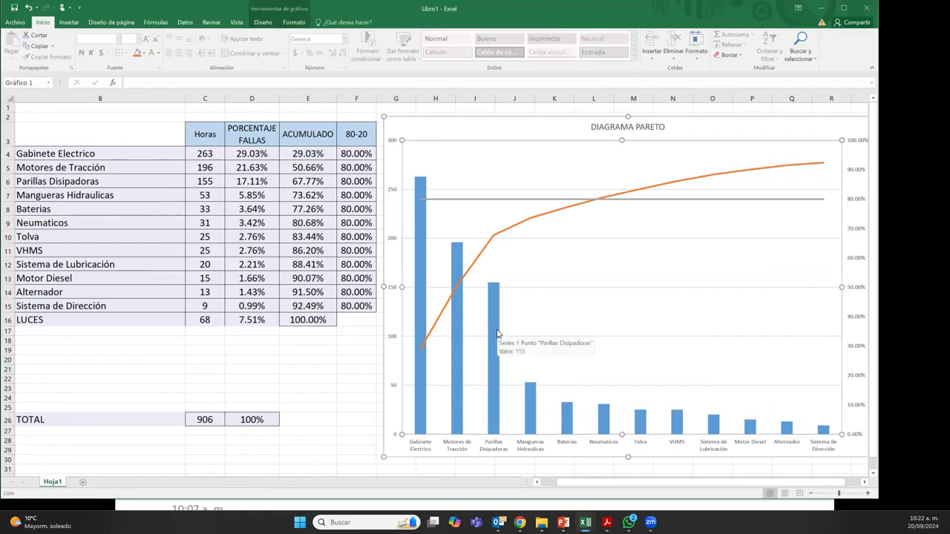
right_click(496, 334)
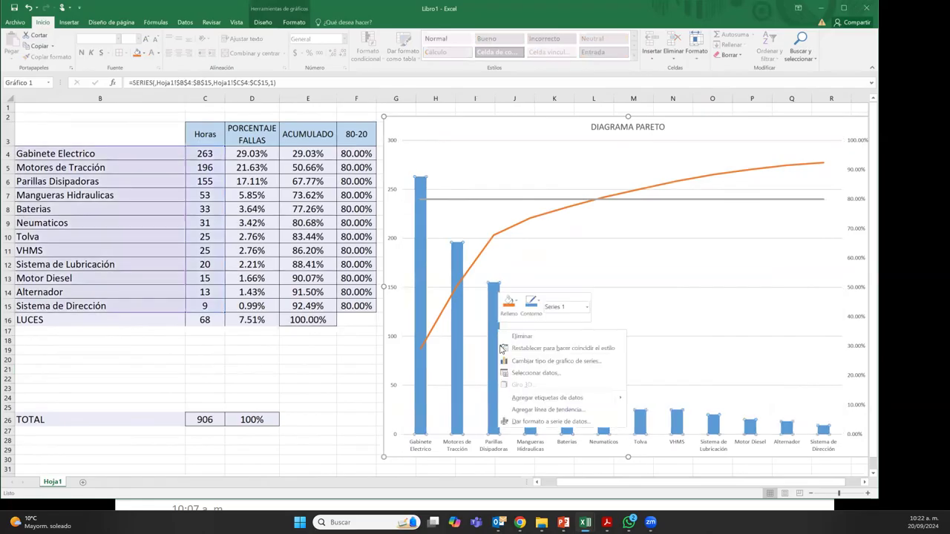
click(549, 373)
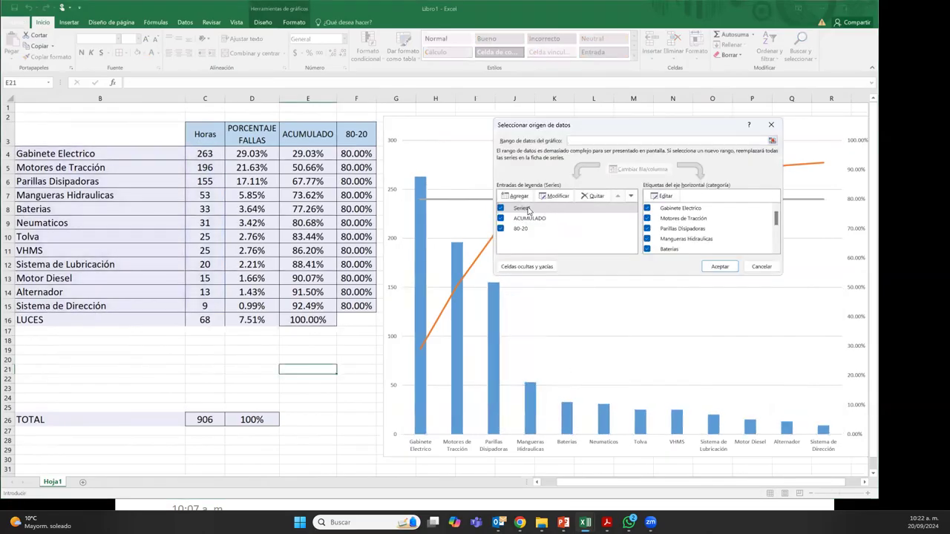
click(663, 196)
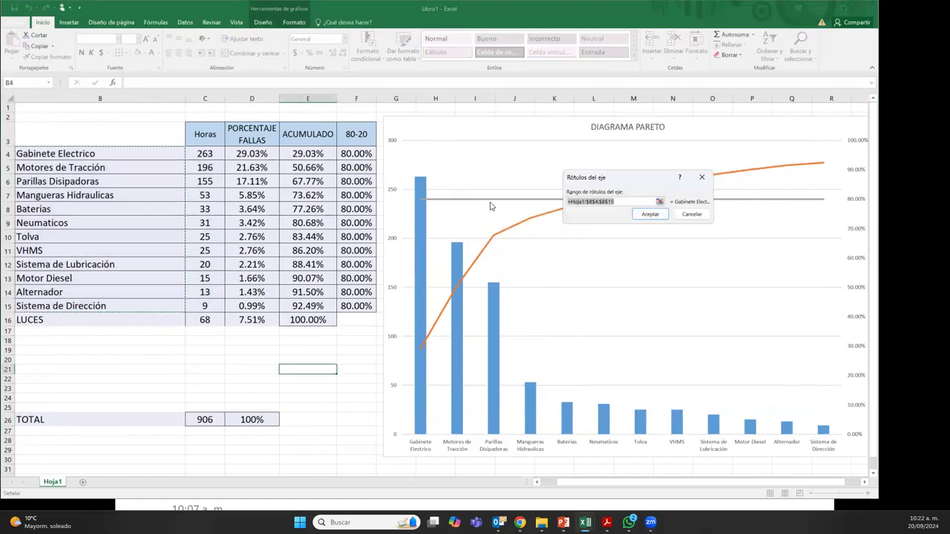
drag(135, 152, 78, 319)
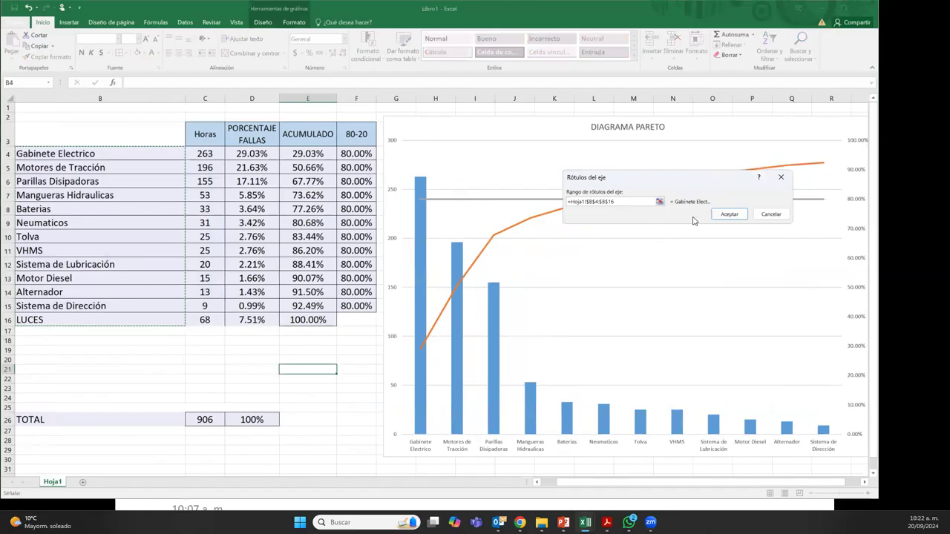
click(730, 215)
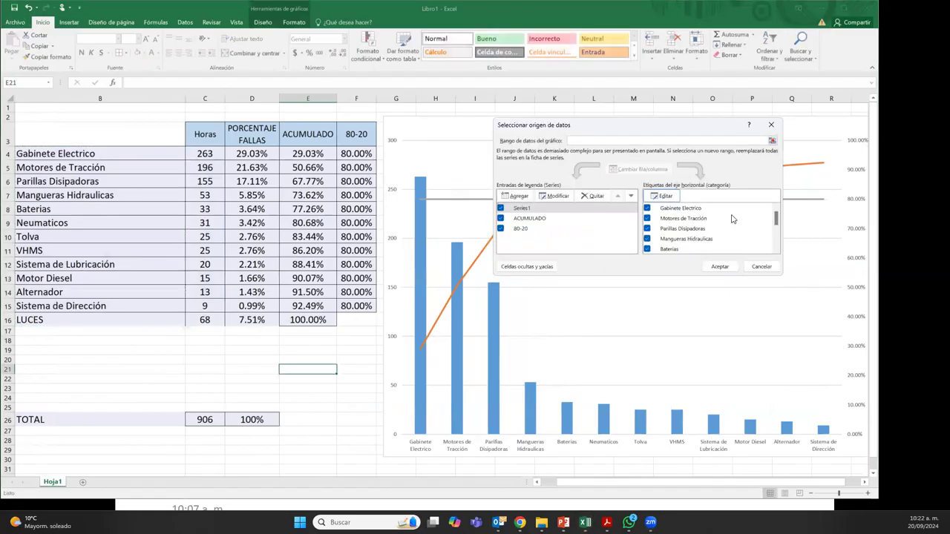
Step: Accept the chart's data source settings and clear the LUCES component's contents from B16:E16
click(717, 267)
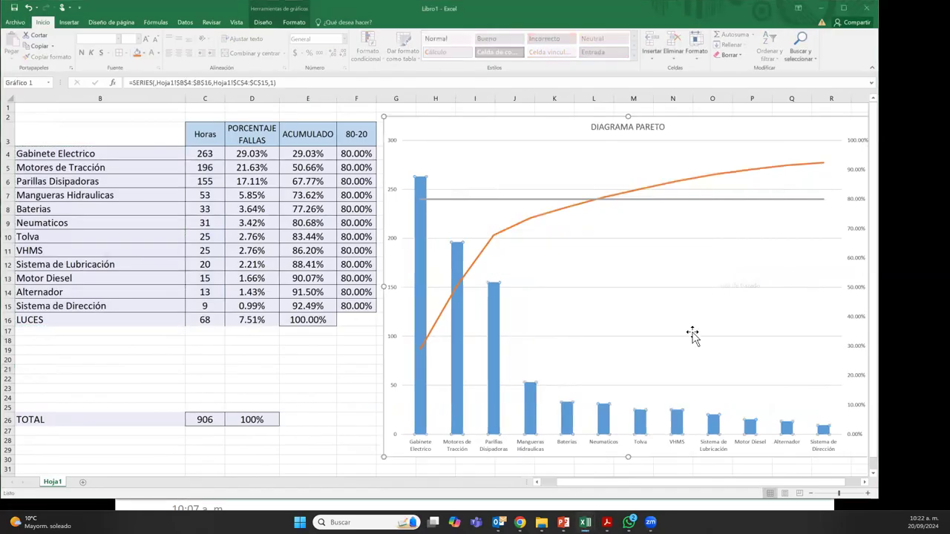
click(334, 367)
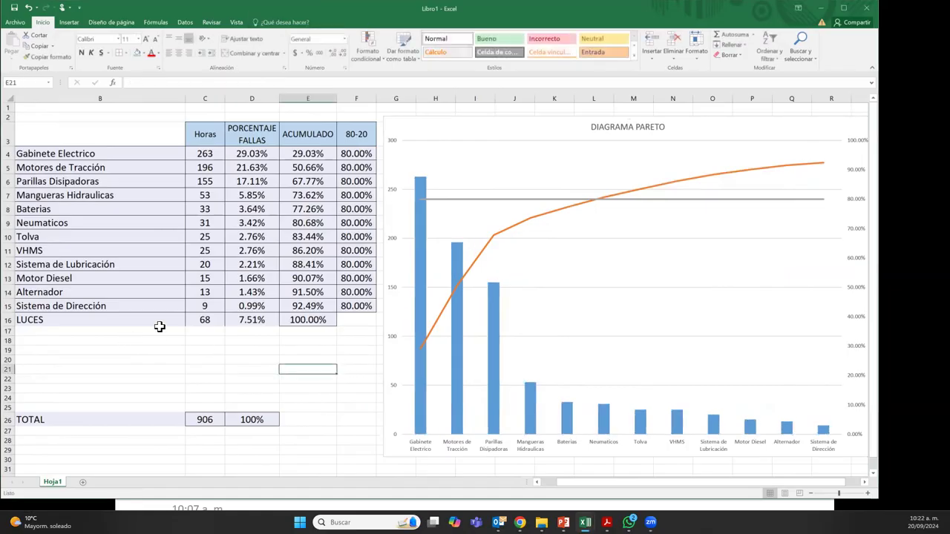
scroll(417, 413, left, 1)
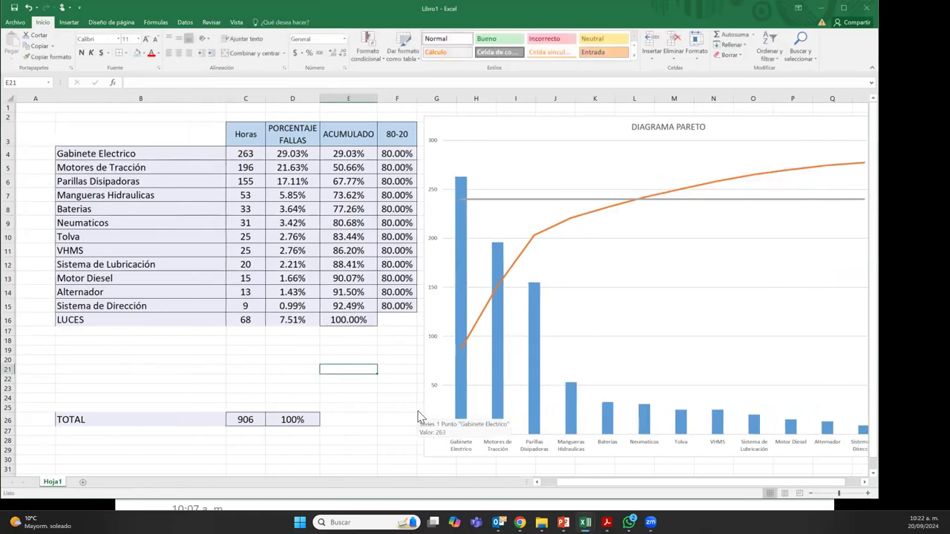
drag(312, 321, 159, 314)
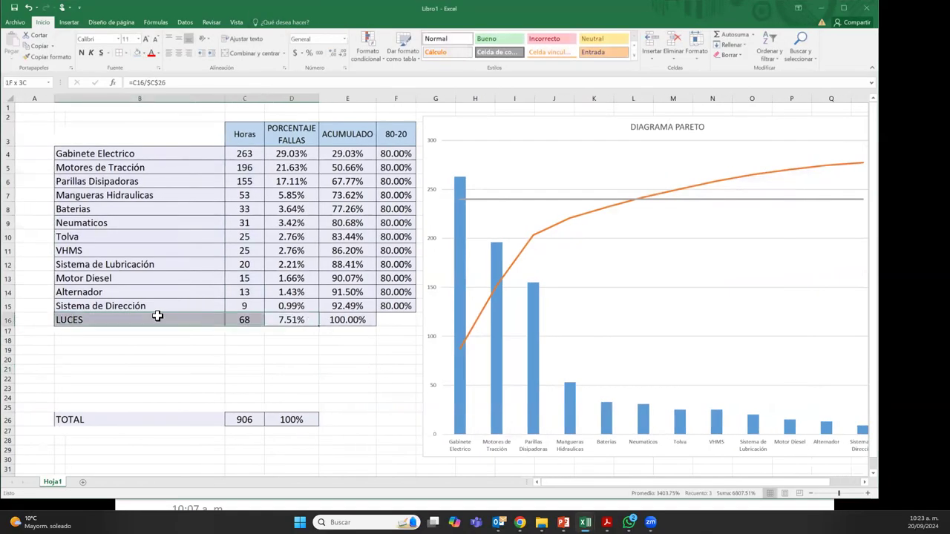
drag(248, 316, 250, 153)
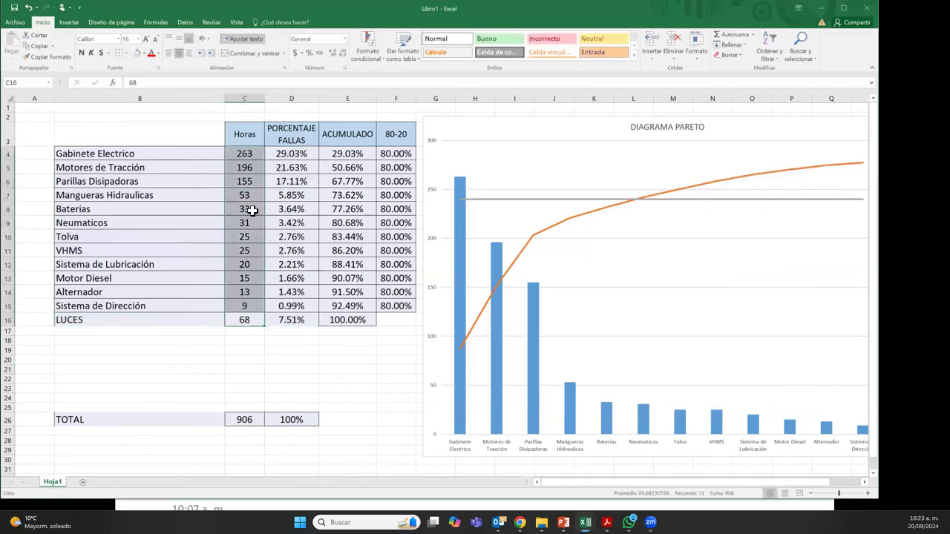
drag(148, 320, 347, 328)
key(Delete)
click(365, 351)
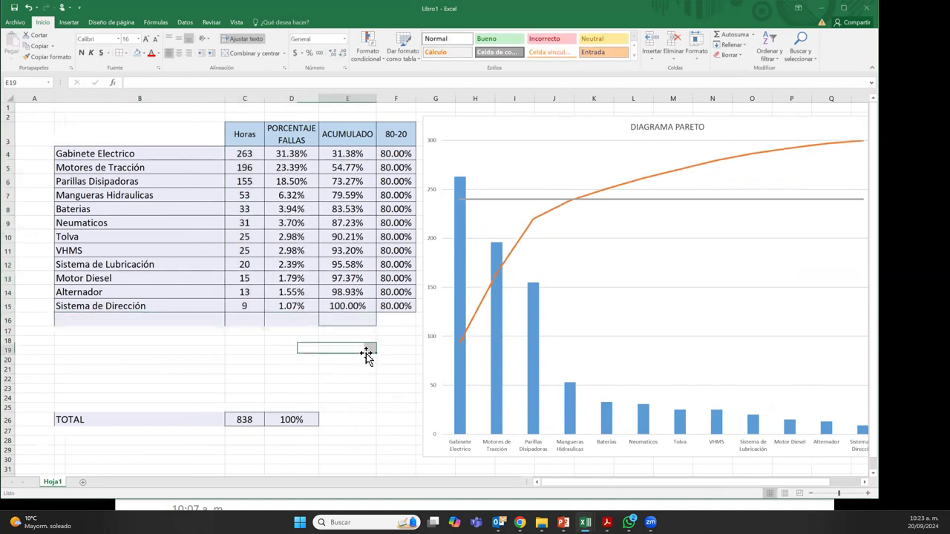
Step: Rename the Hoja1 worksheet as LUCES
scroll(366, 355, right, 3)
scroll(366, 355, left, 2)
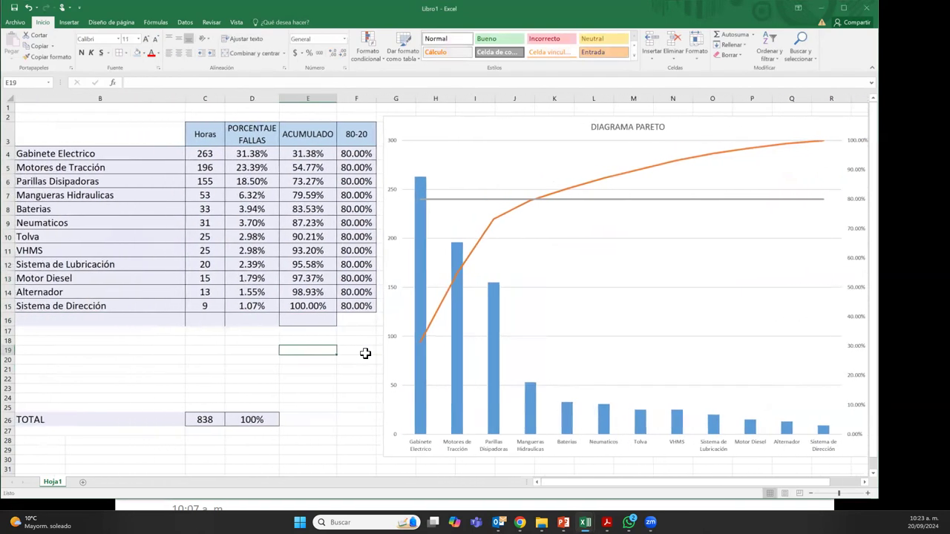
scroll(365, 353, left, 1)
double_click(54, 482)
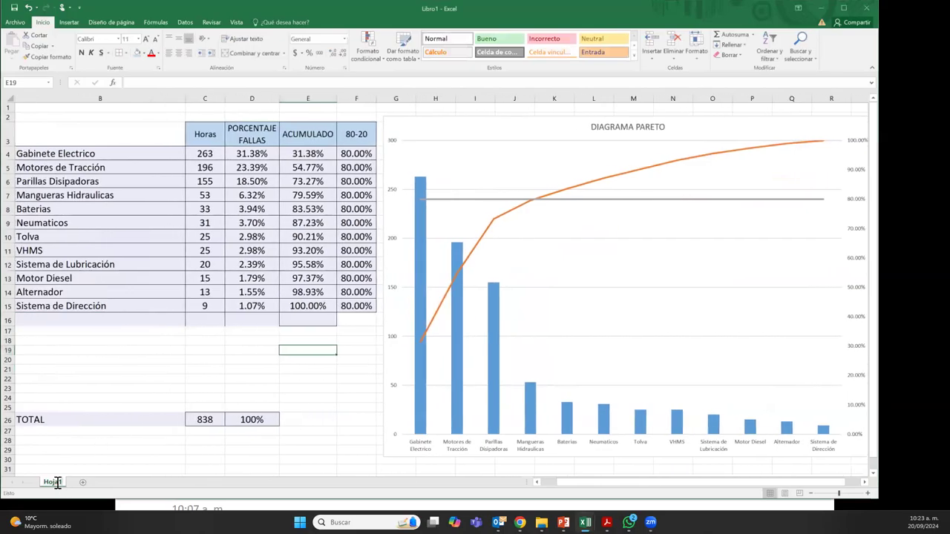
text(LUCES)
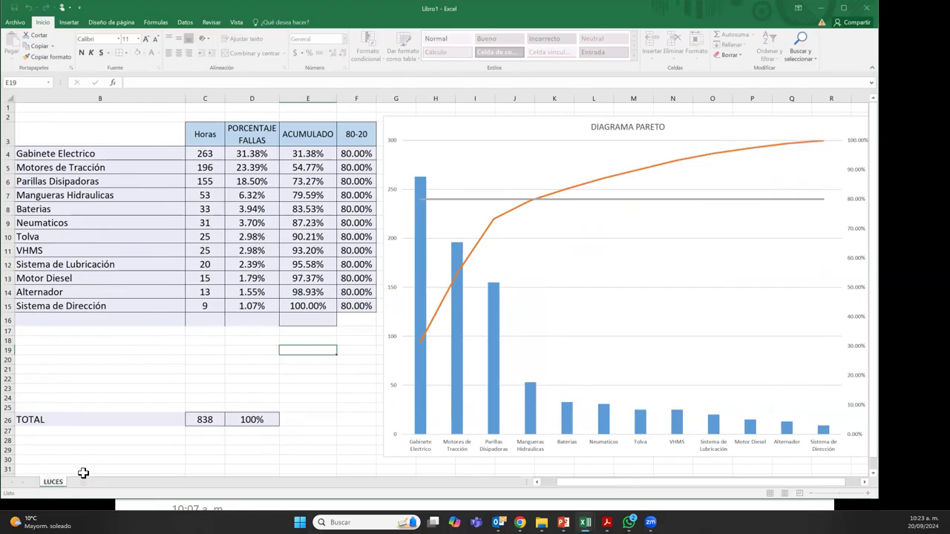
key(Return)
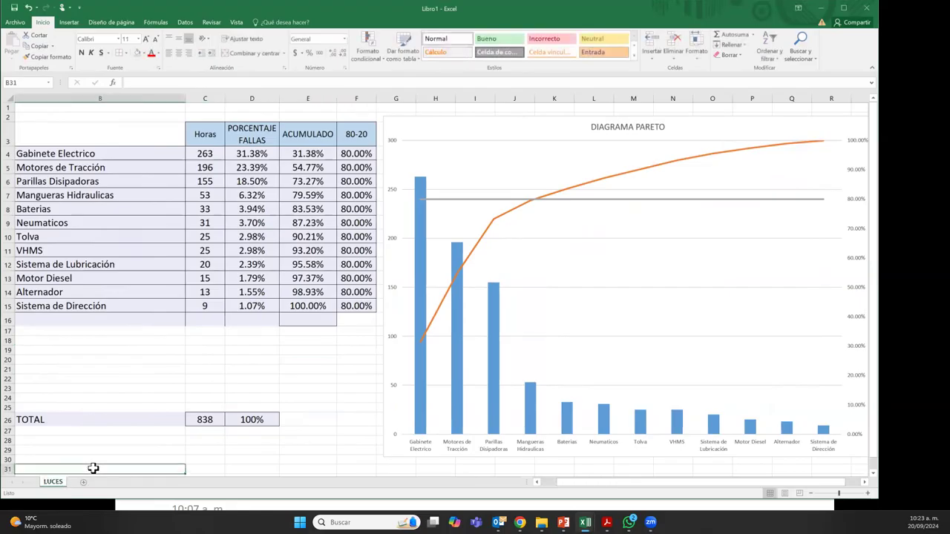
Step: Add a new blank worksheet and minimize the workbook to view the Pareto diagram slides in the presentation
click(83, 482)
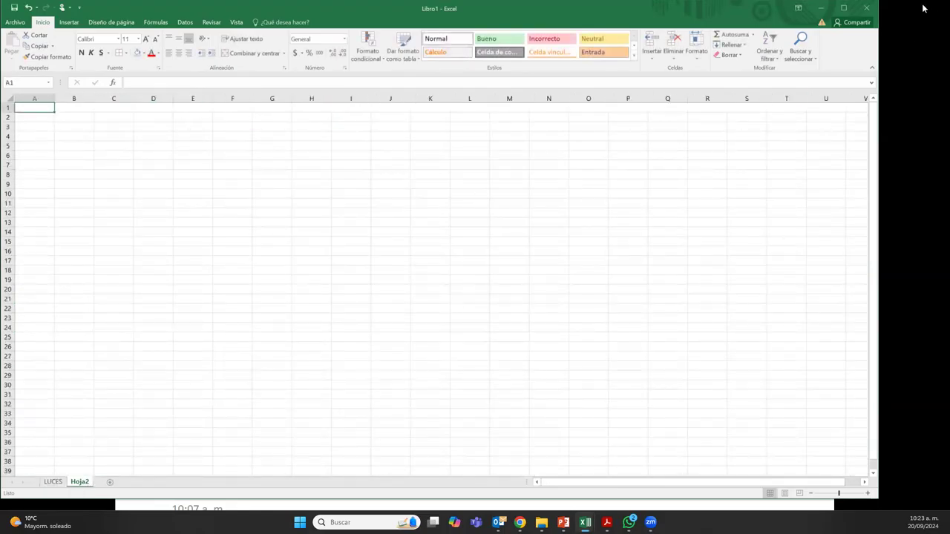
click(821, 9)
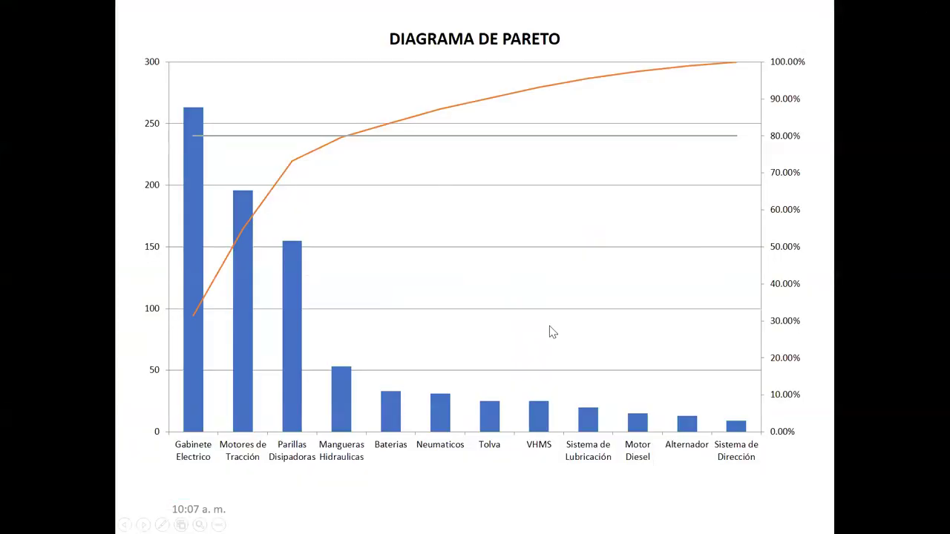
key(Right)
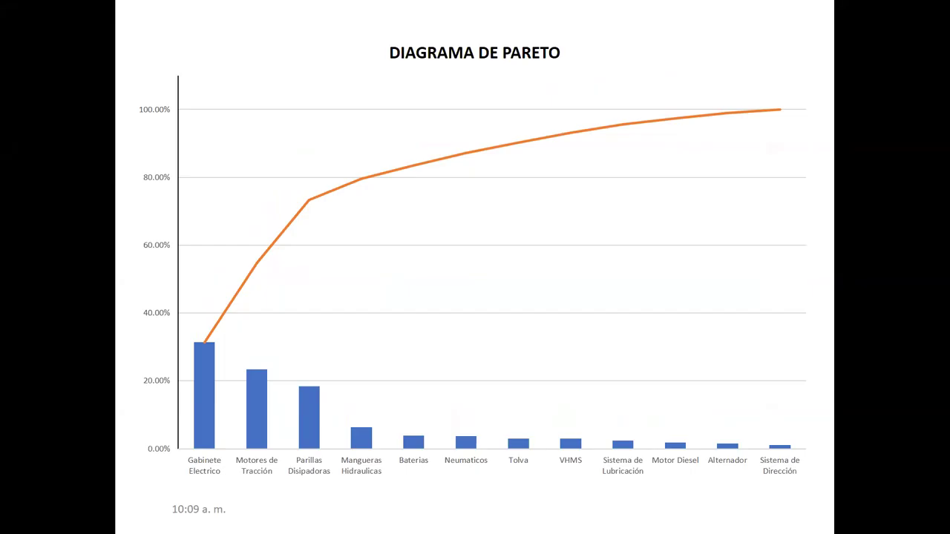
click(532, 225)
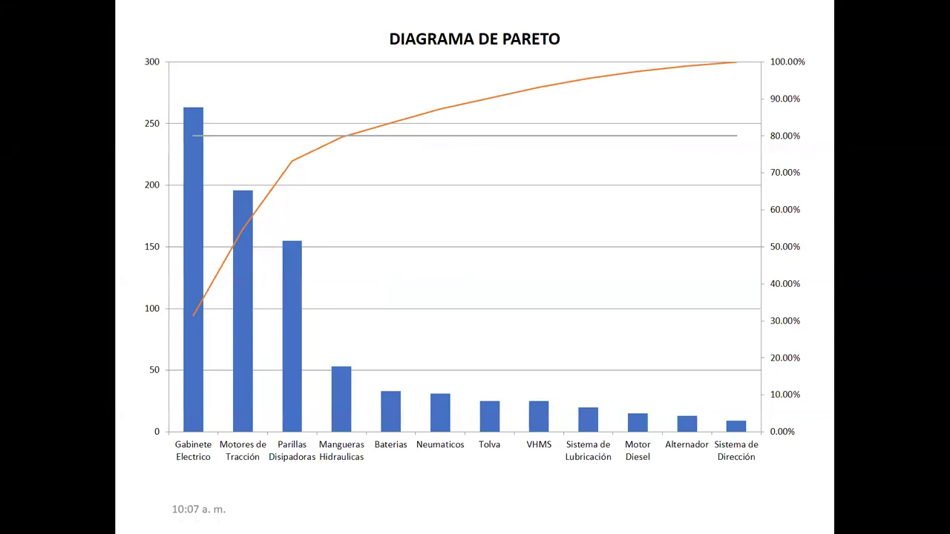
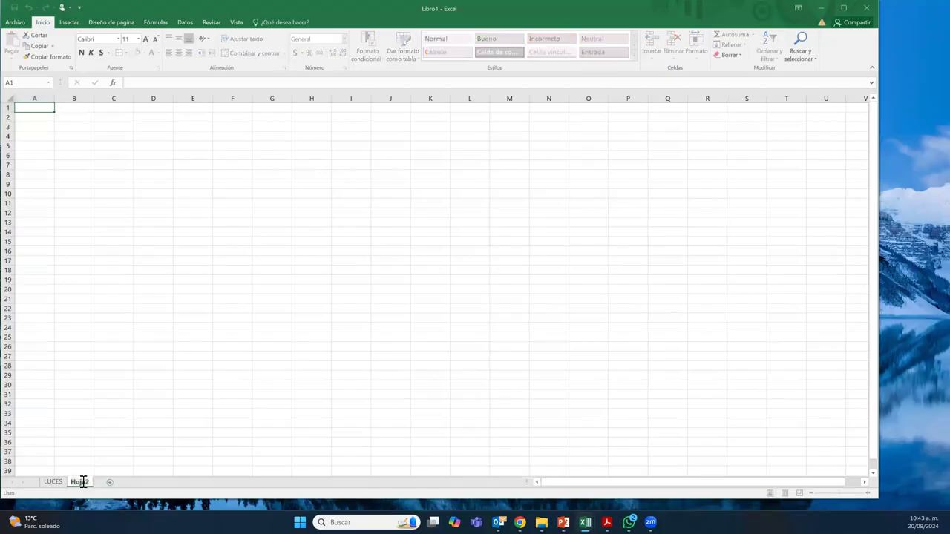
Step: Rename the LUCES worksheet as PARETO
click(52, 482)
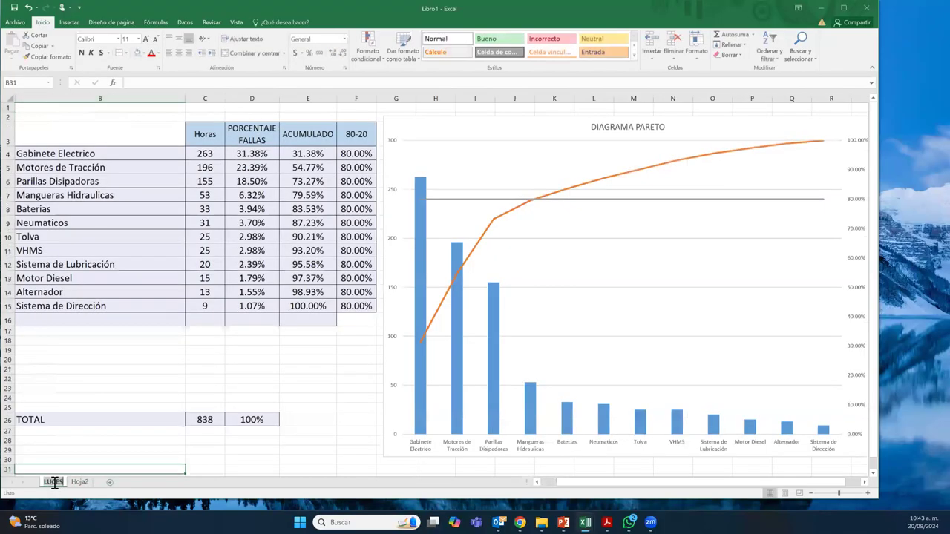
text(PARET)
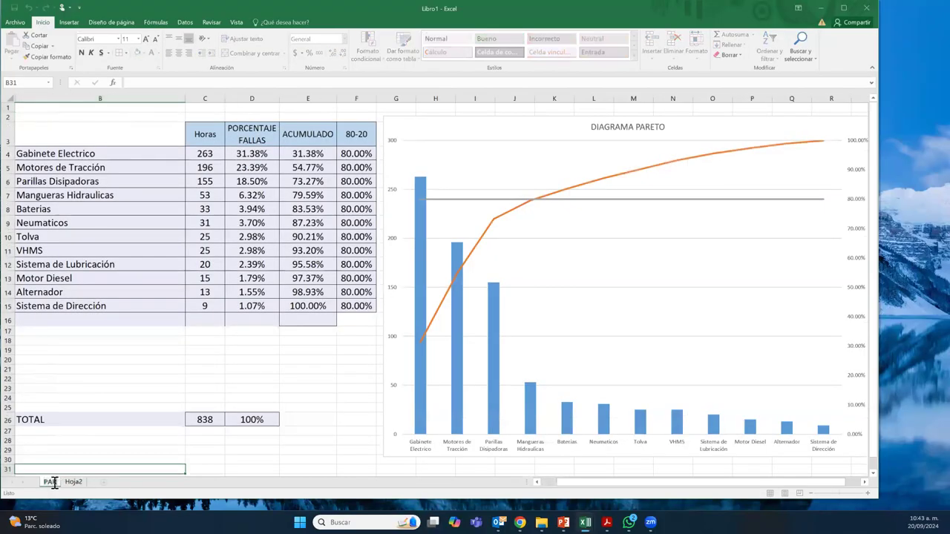
text(O)
key(Return)
Step: Rename the Hoja2 worksheet as JACK KNIFE
click(86, 481)
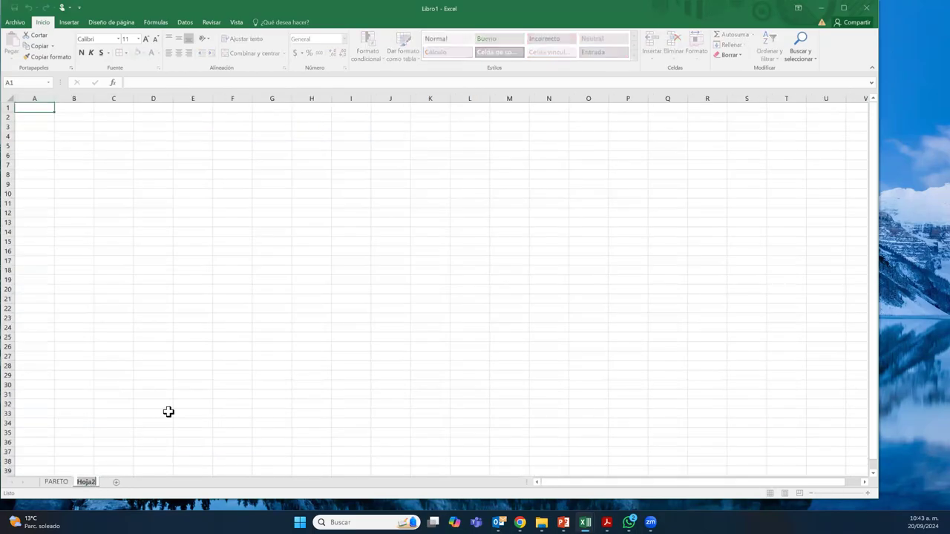
key(alt+h)
key(o)
key(r)
key(BackSpace)
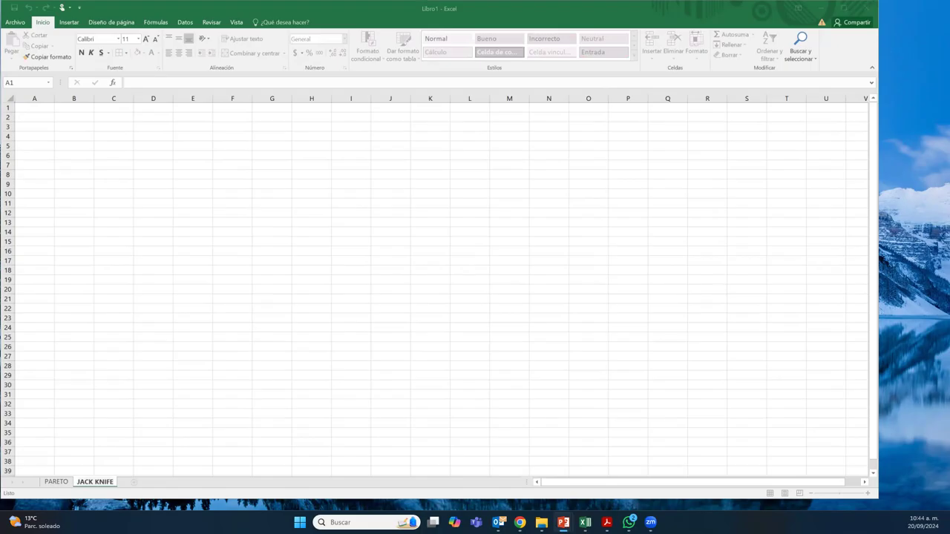
Step: Paste the copied components table at B3 of the JACK KNIFE sheet and widen columns B and D to fit it
click(64, 127)
key(ctrl+v)
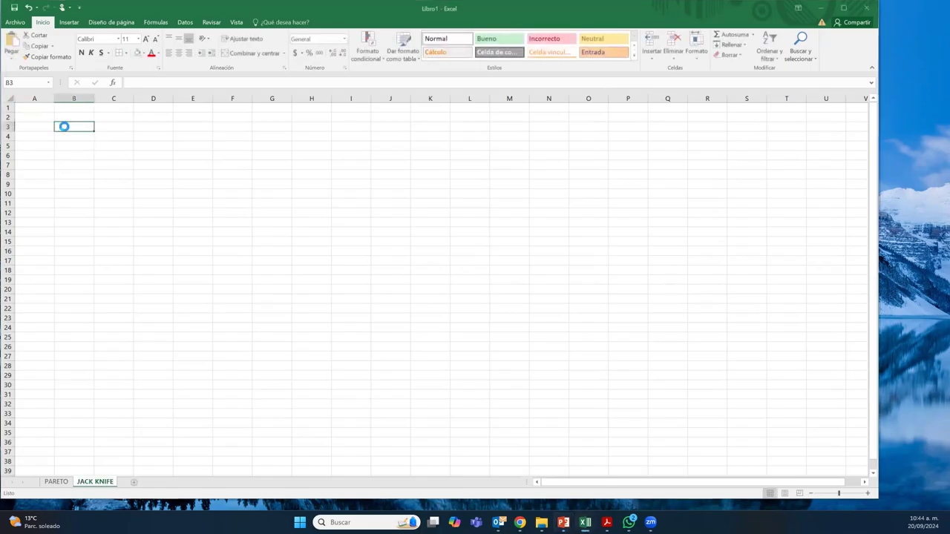
drag(93, 98, 171, 93)
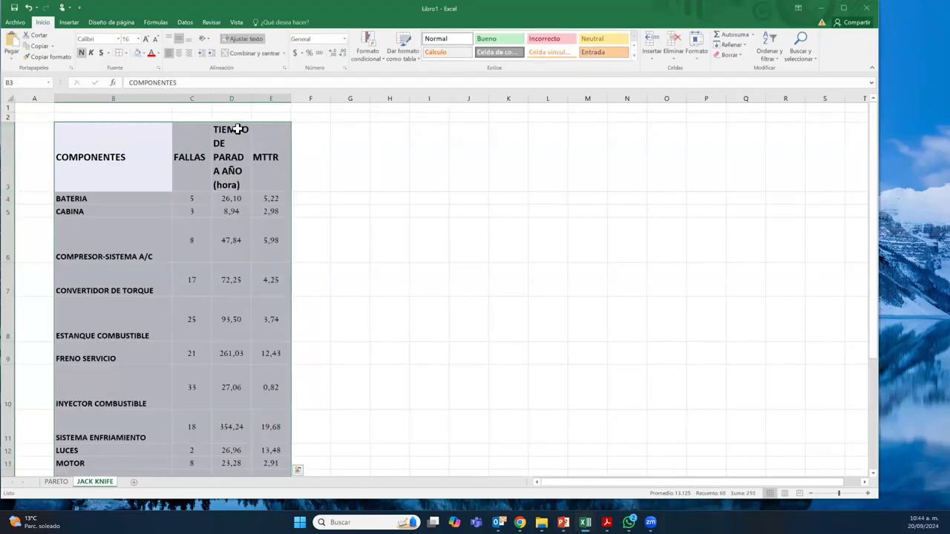
drag(252, 96, 277, 97)
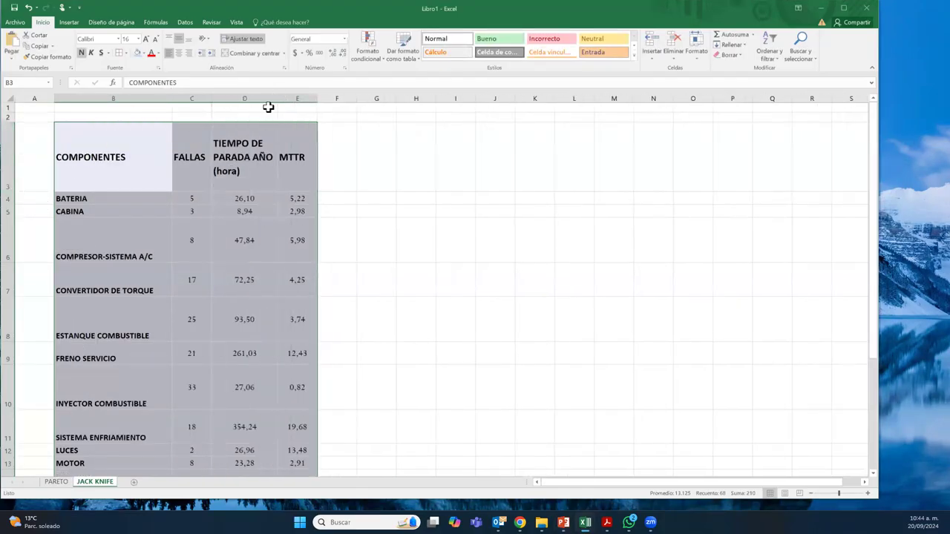
Step: Reduce the height of header row 3 and set the font size of B3:E3 to 14
drag(9, 192, 9, 165)
mouse_move(104, 147)
mouse_down()
mouse_move(260, 152)
mouse_move(117, 144)
mouse_up()
click(291, 144)
click(155, 37)
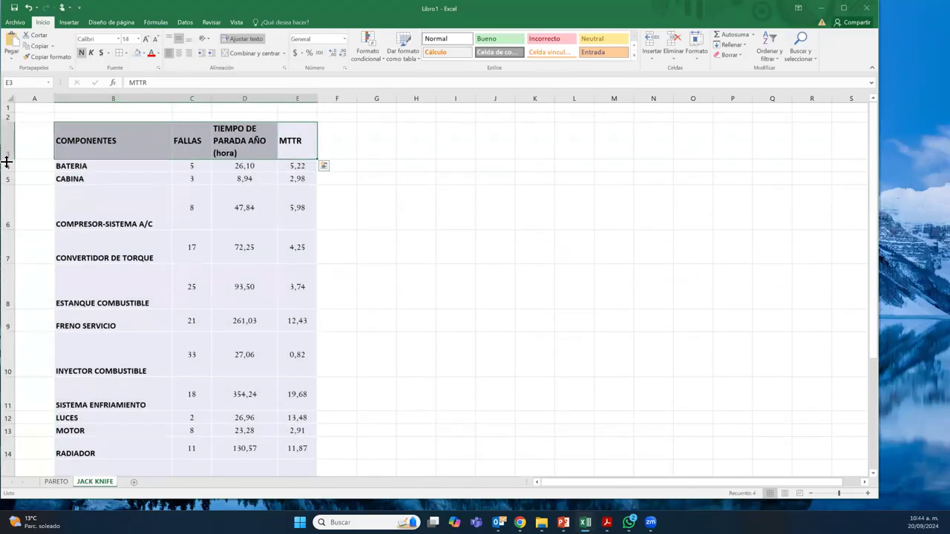
Step: Autofit the height of rows 4 to 19 to the components table's contents
click(6, 166)
drag(6, 166, 9, 445)
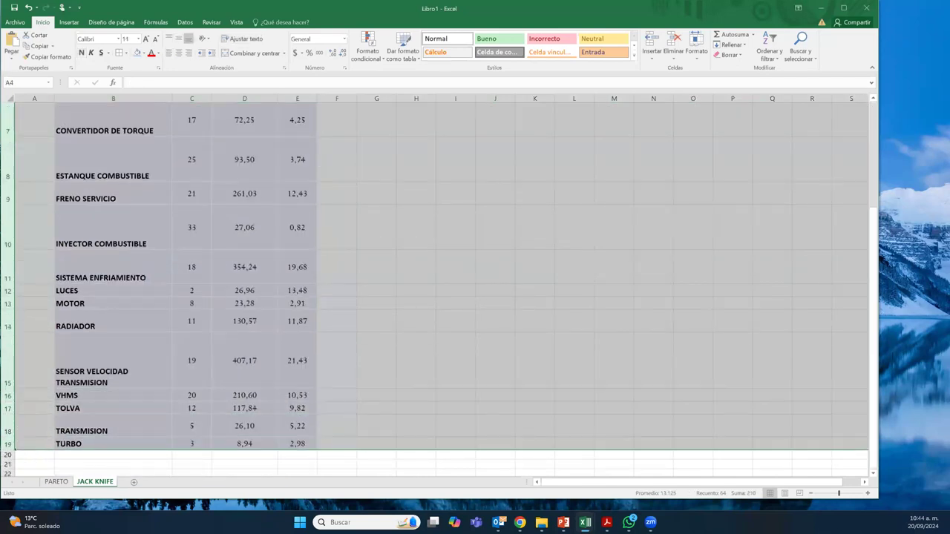
double_click(9, 435)
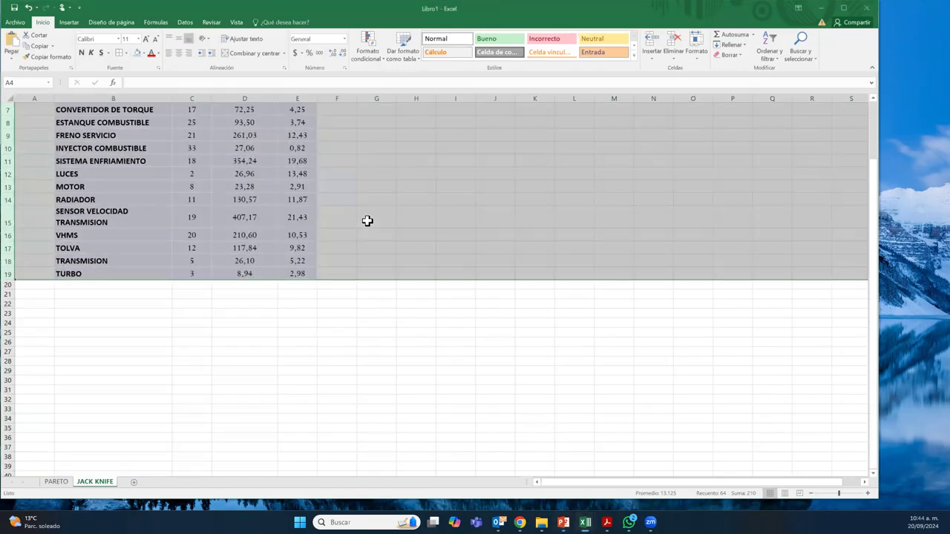
Step: Apply all borders to the components table in B3:E19
scroll(366, 223, up, 2)
drag(144, 140, 294, 363)
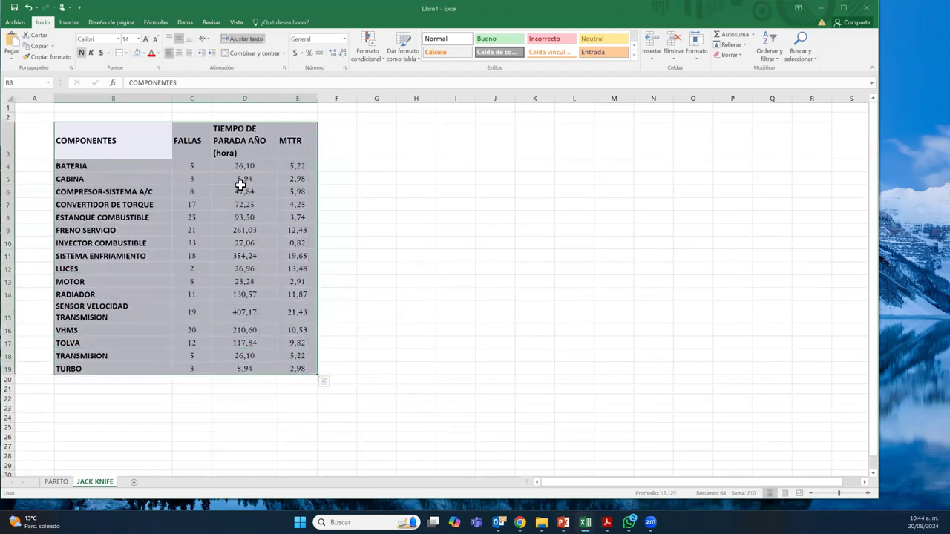
click(117, 55)
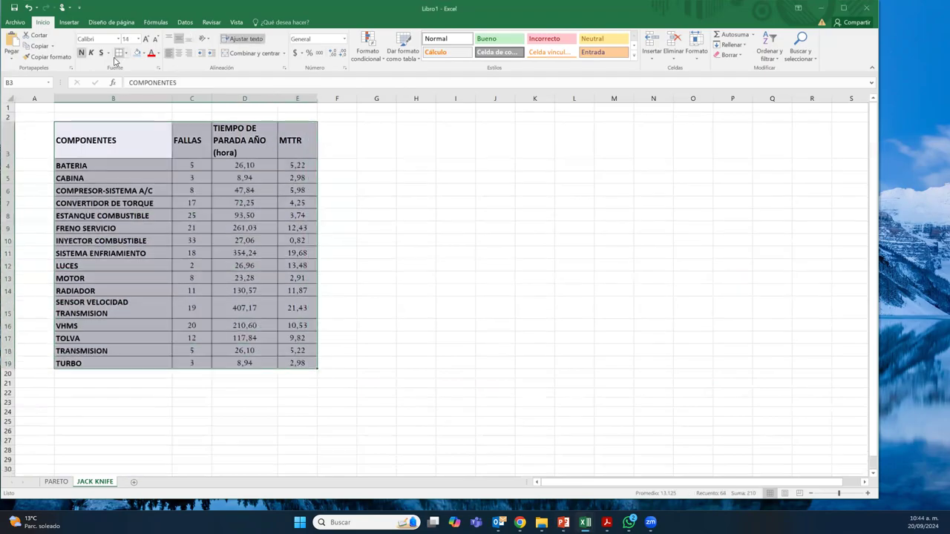
click(358, 254)
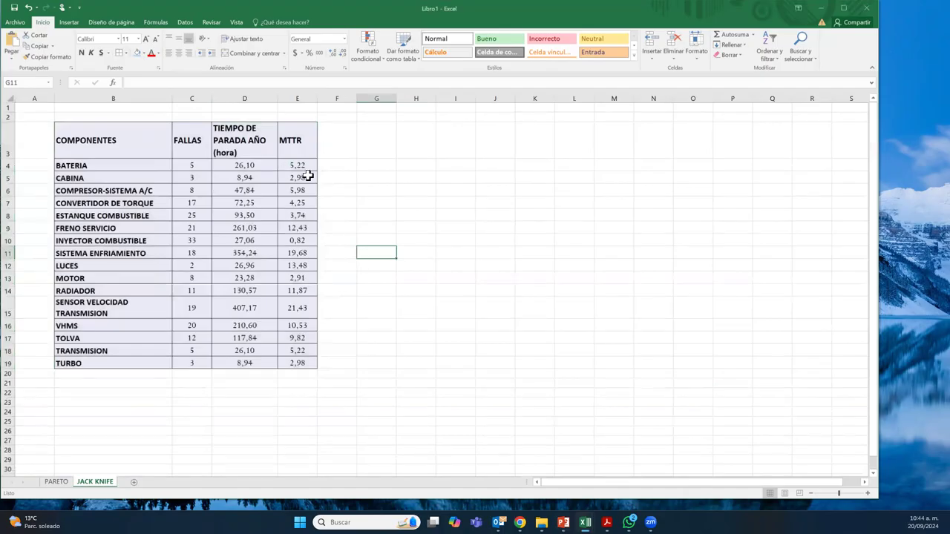
Step: Replace BATERIA's MTTR value in E4 with the formula =D4/C4, dividing downtime by failures
click(286, 166)
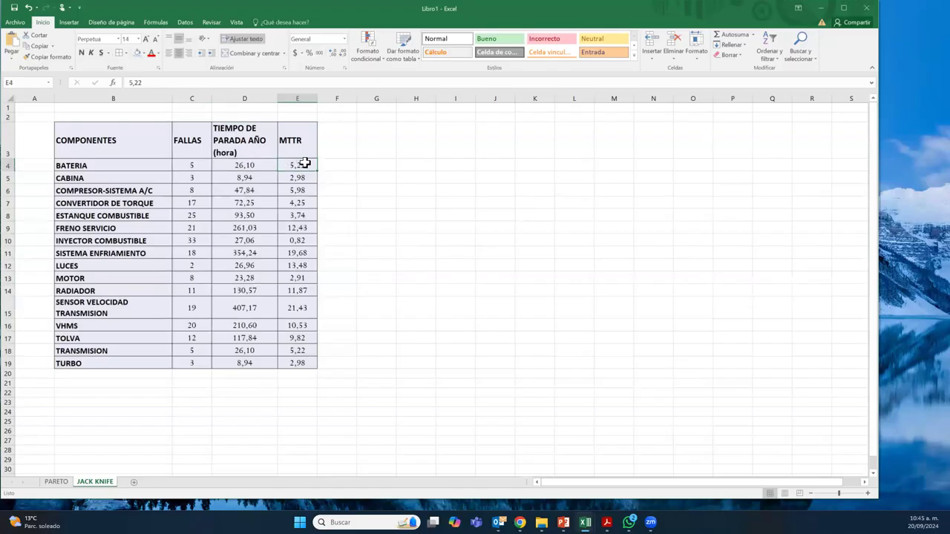
text(=)
click(265, 164)
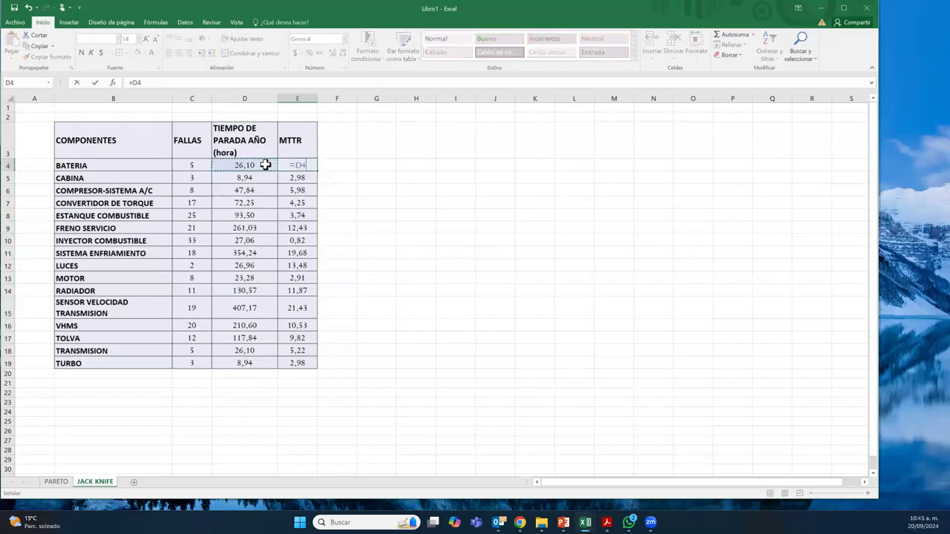
text(/)
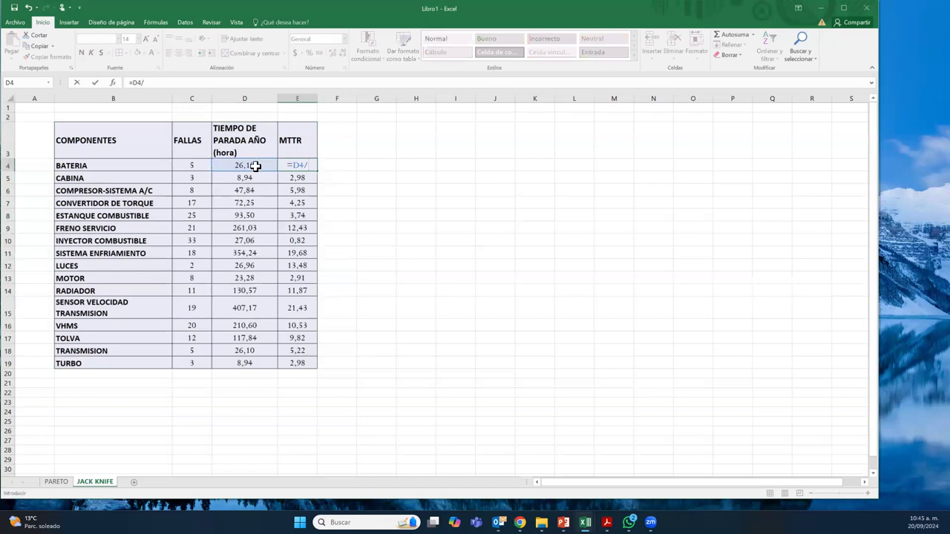
click(193, 165)
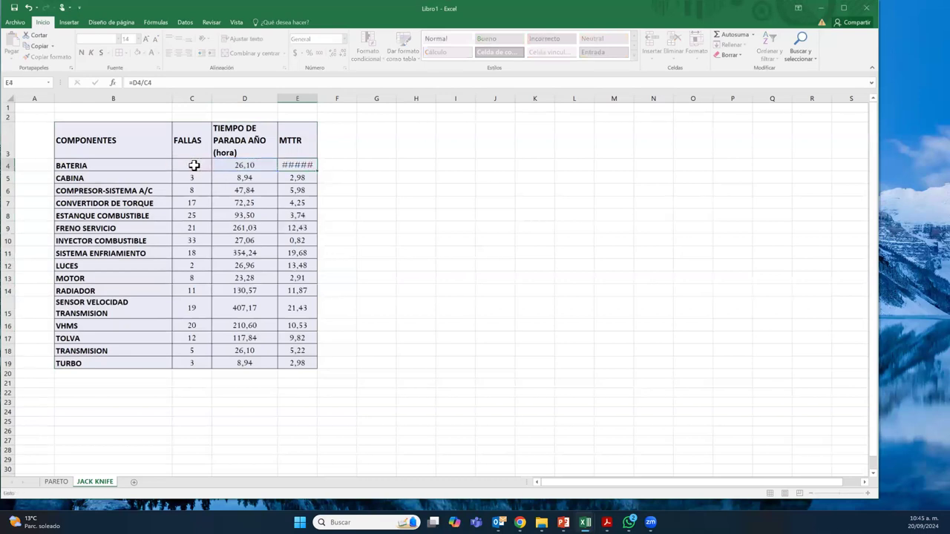
key(Return)
Step: Correct BATERIA's downtime in D4 to 26.10, using a decimal point as separator
click(242, 165)
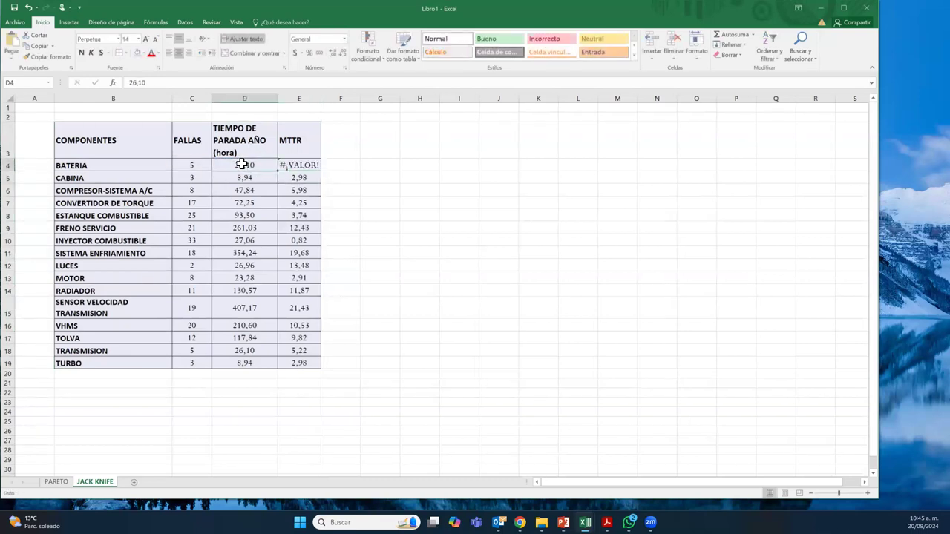
double_click(242, 165)
key(Delete)
key(Delete)
key(Delete)
text(.1)
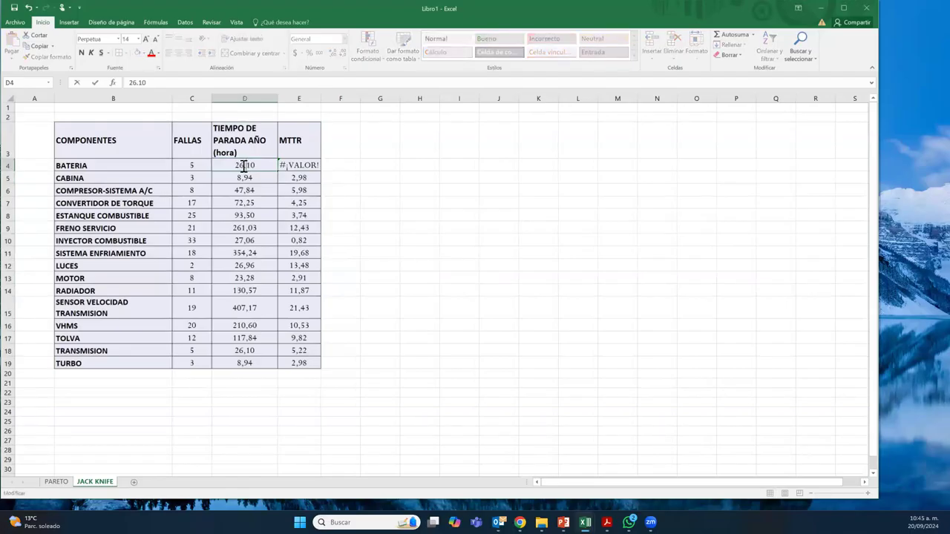
key(Return)
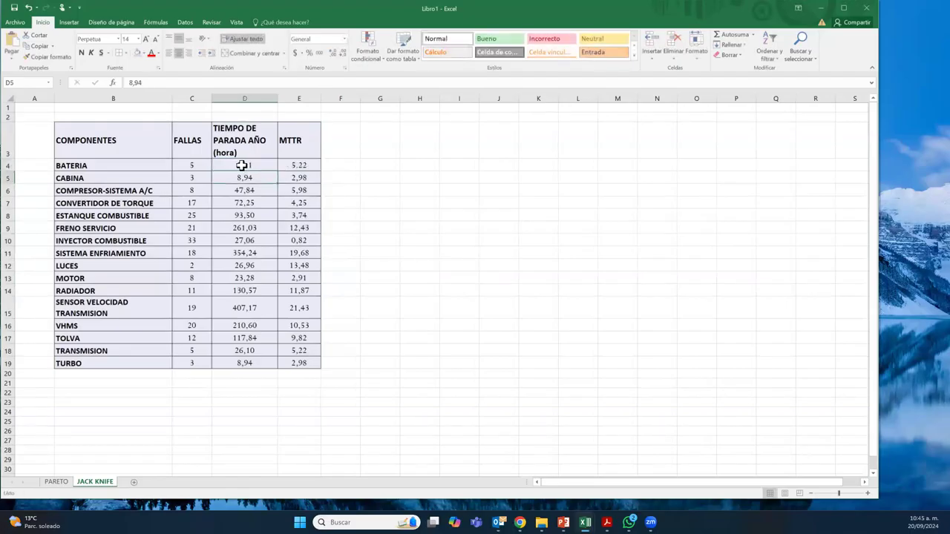
Step: Fill BATERIA's MTTR formula from E4 down through TURBO's row in E19
click(314, 164)
drag(320, 171, 314, 374)
Step: Correct the downtimes of CABINA in D5 to 8.94 and COMPRESOR-SISTEMA A/C in D6 to 47.84, using decimal points
click(243, 179)
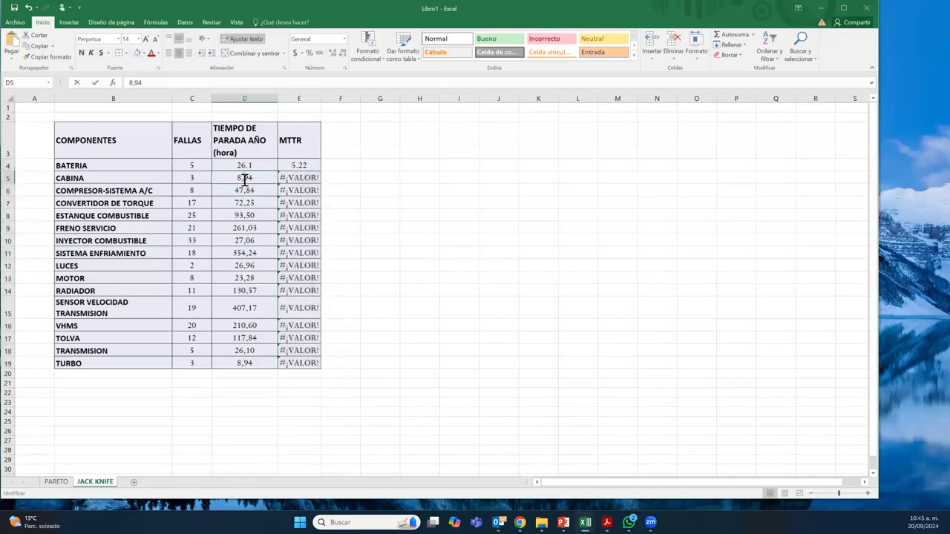
double_click(244, 179)
key(BackSpace)
key(Return)
double_click(244, 190)
key(BackSpace)
text(.)
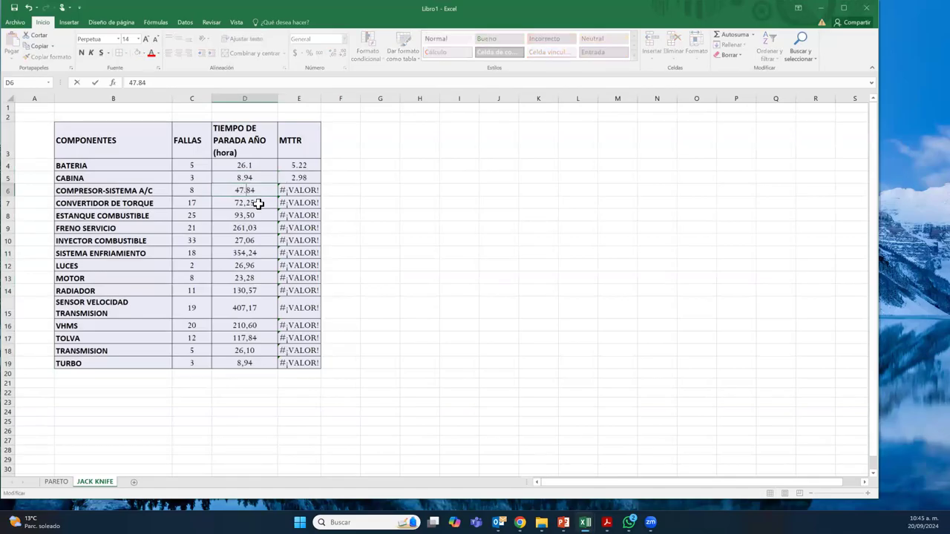
key(Return)
Step: Correct the downtimes of CONVERTIDOR DE TORQUE in D7 to 72.25 and ESTANQUE COMBUSTIBLE in D8 to 93.5, using decimal points
double_click(244, 202)
key(BackSpace)
text(.)
key(Return)
double_click(245, 215)
key(BackSpace)
text(.)
key(Return)
Step: Correct the downtimes of FRENO SERVICIO in D9 to 261.03 and INYECTOR COMBUSTIBLE in D10 to 27.06, using decimal points
double_click(247, 227)
key(BackSpace)
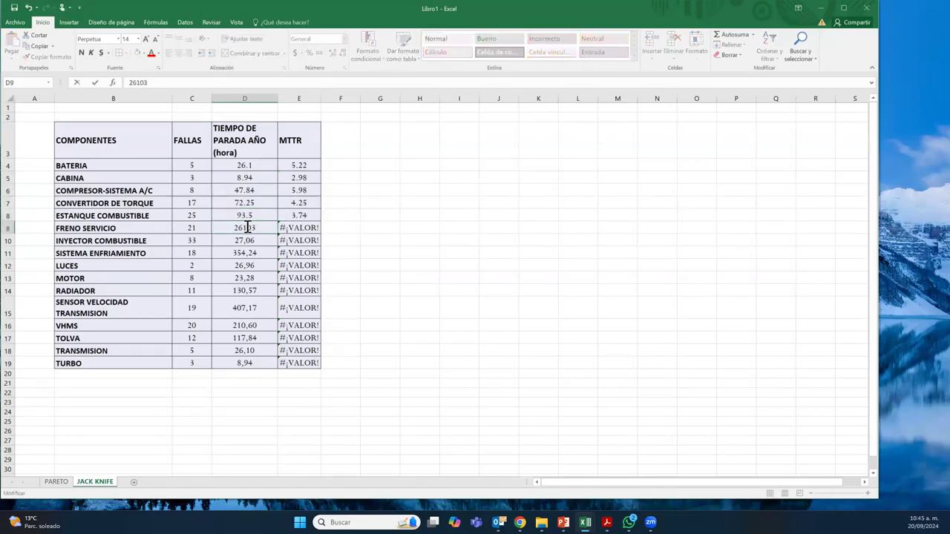
text(.)
key(Return)
double_click(243, 237)
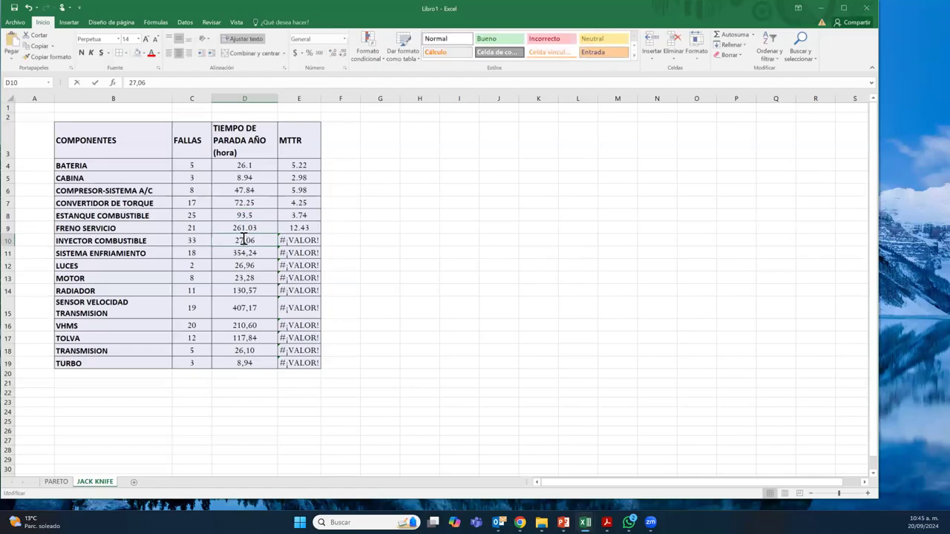
key(BackSpace)
text(.)
key(Return)
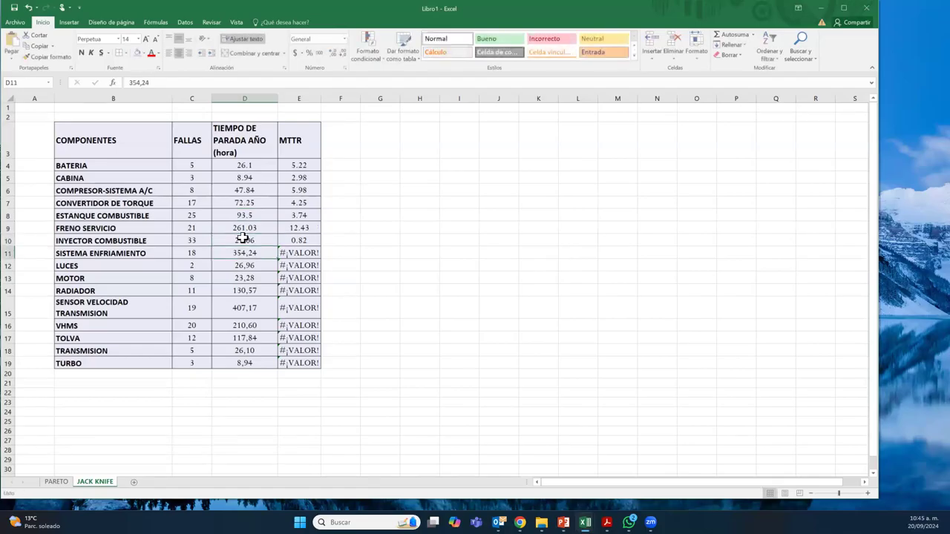
Step: Correct the downtimes of SISTEMA ENFRIAMIENTO in D11 to 354.24 and LUCES in D12 to 26.96, using decimal points
double_click(247, 251)
key(BackSpace)
text(.)
key(Return)
double_click(244, 265)
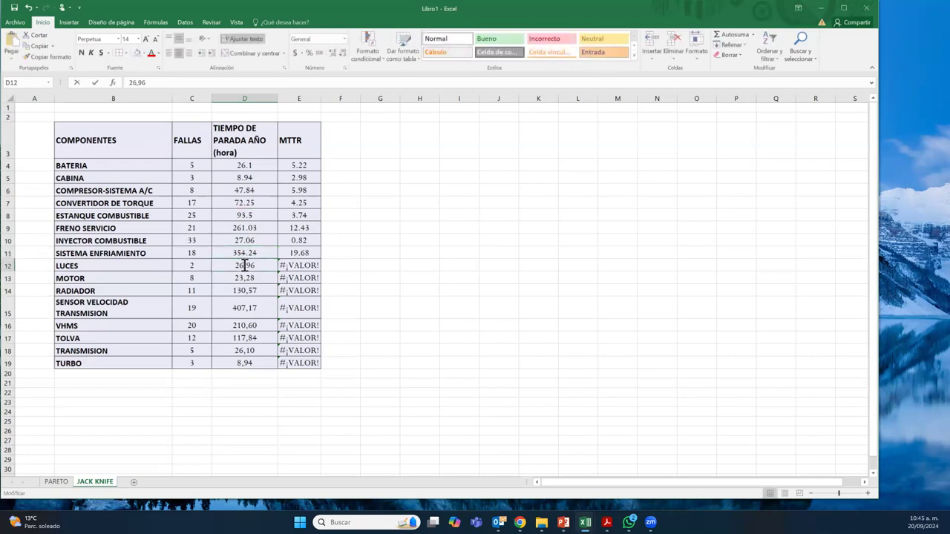
key(BackSpace)
text(.)
key(Return)
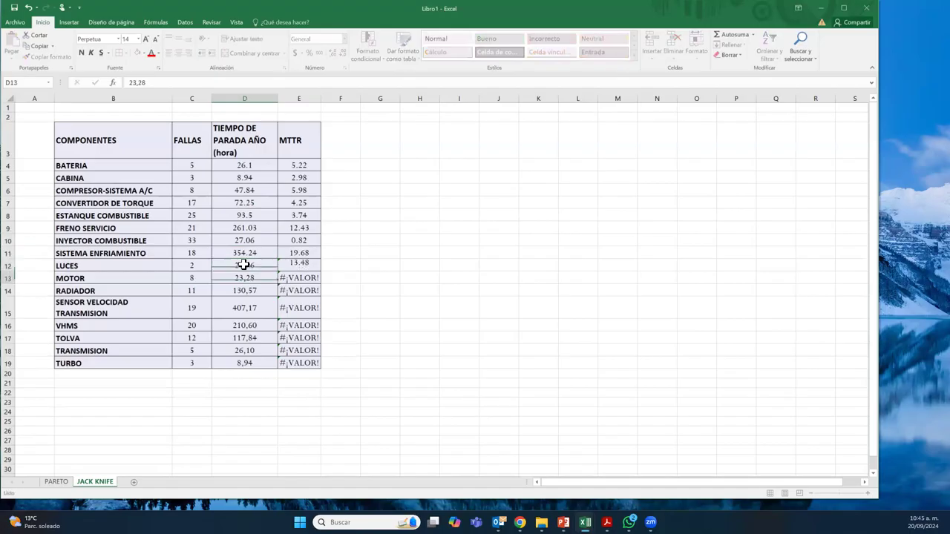
Step: Correct the downtimes of MOTOR, RADIADOR and SENSOR VELOCIDAD TRANSMISION in D13:D15 to 23.28, 130.57 and 407.17, using decimal points
double_click(245, 278)
key(BackSpace)
text(.)
key(Return)
double_click(245, 290)
key(BackSpace)
text(.)
key(Return)
double_click(245, 307)
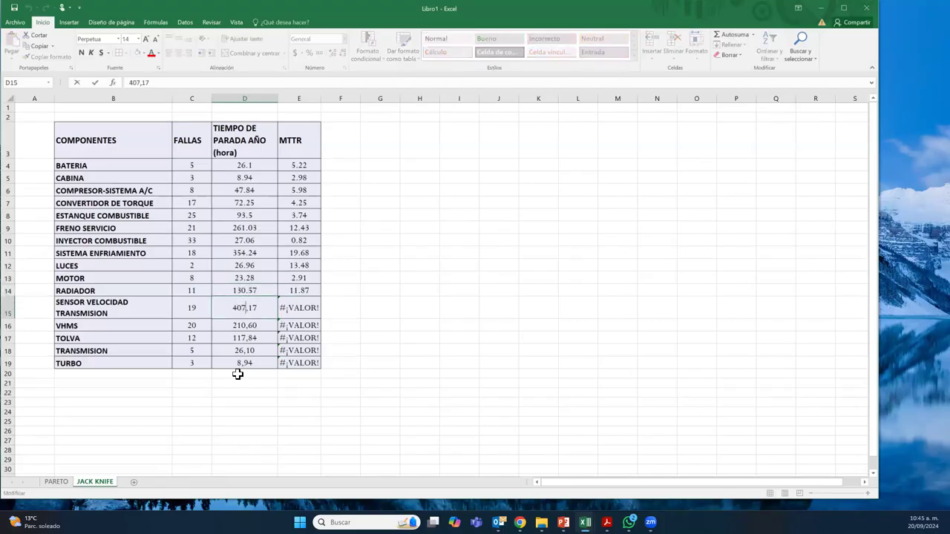
key(Delete)
text(.)
key(Return)
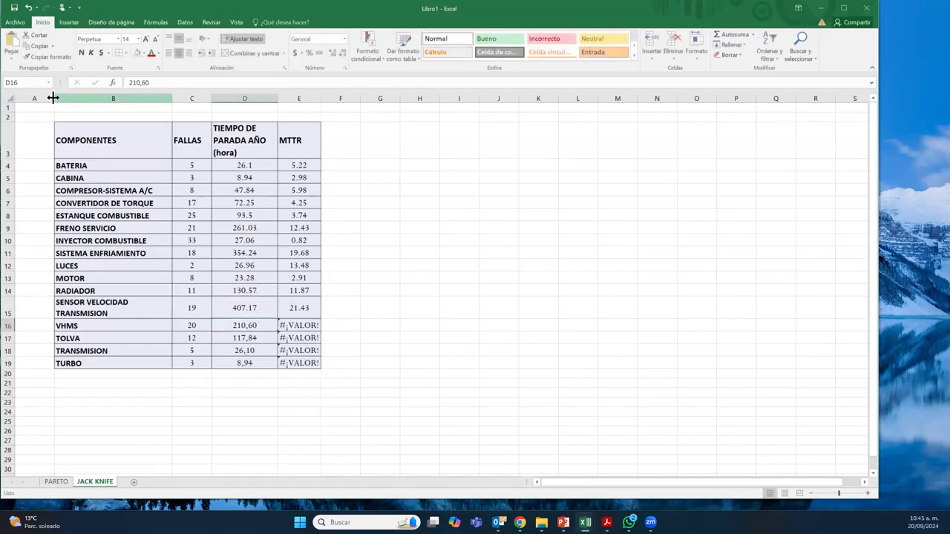
Step: Narrow column A, widen column B to fit SENSOR VELOCIDAD TRANSMISION on one line, and reduce row 15's height
drag(53, 101, 25, 101)
drag(141, 98, 155, 98)
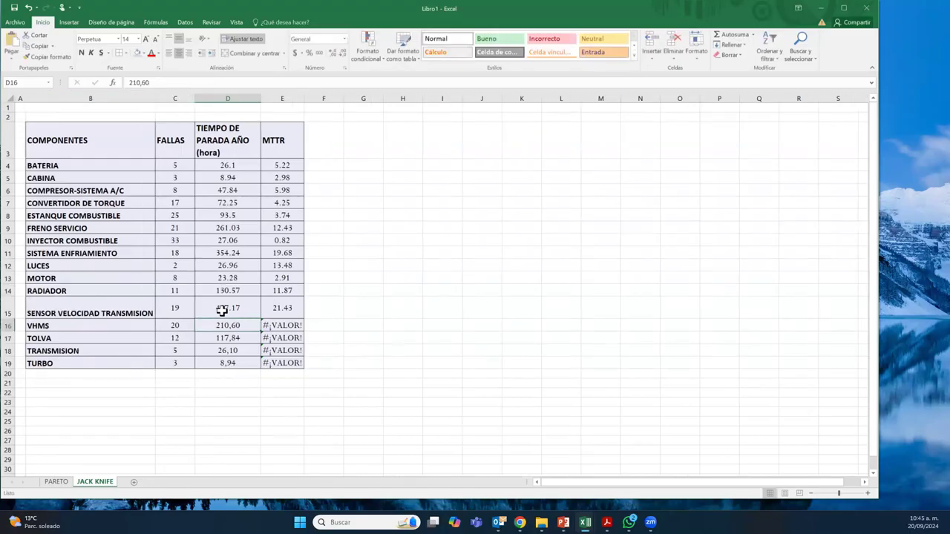
click(10, 318)
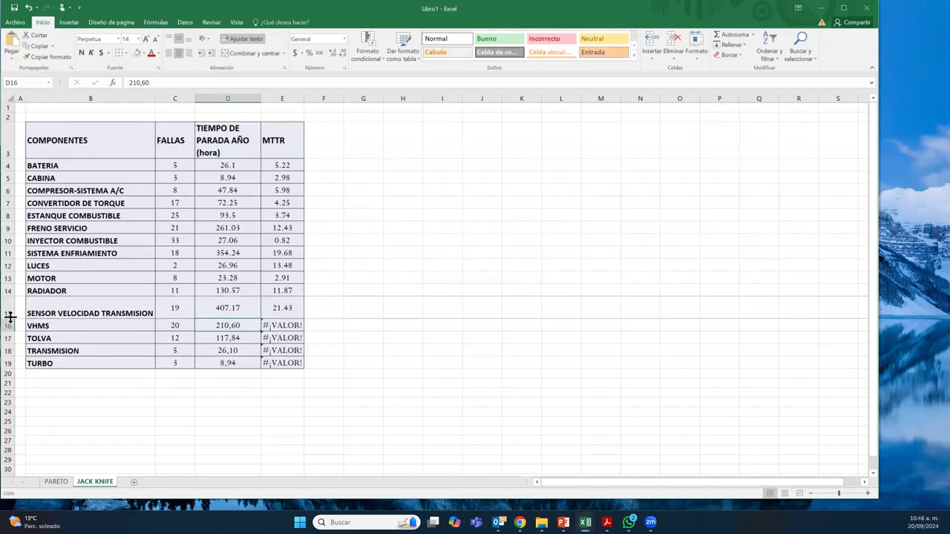
drag(11, 318, 10, 312)
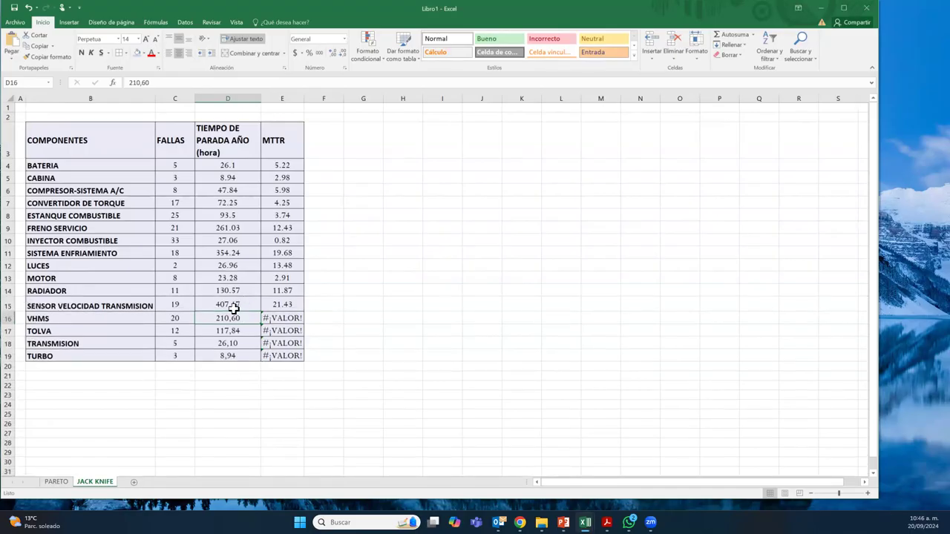
Step: Correct the downtimes of VHMS in D16 to 210.6 and TOLVA in D17 to 117.84, using decimal points
double_click(231, 320)
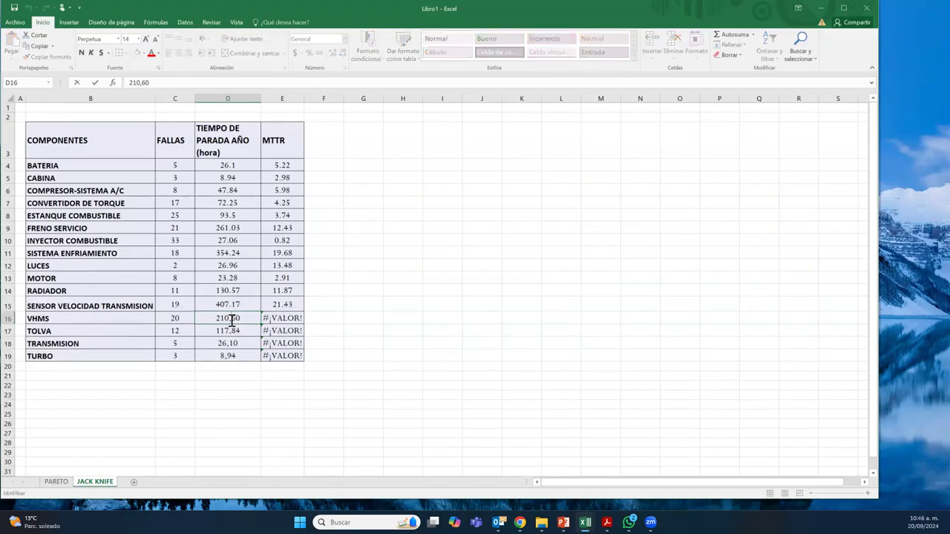
key(BackSpace)
text(.)
key(Return)
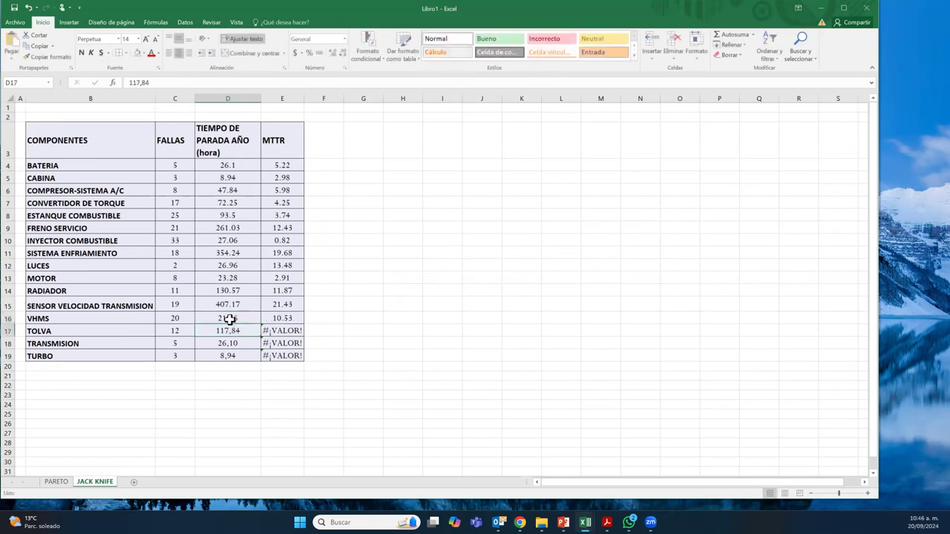
key(BackSpace)
text(.)
key(Return)
Step: Correct the downtimes of TRANSMISION in D18 to 26.1 and TURBO in D19 to 8.94, using decimal points
key(BackSpace)
text(.)
key(Return)
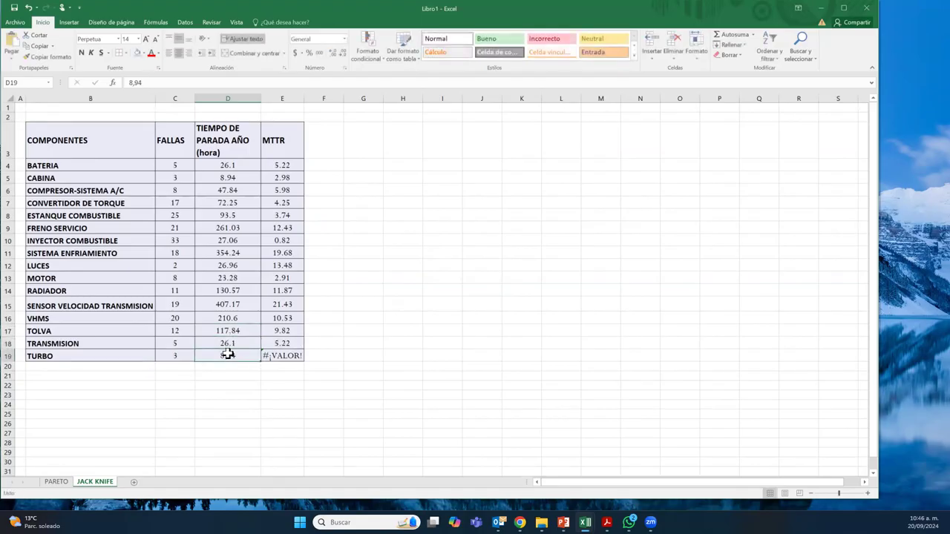
double_click(228, 354)
key(BackSpace)
text(.)
key(Return)
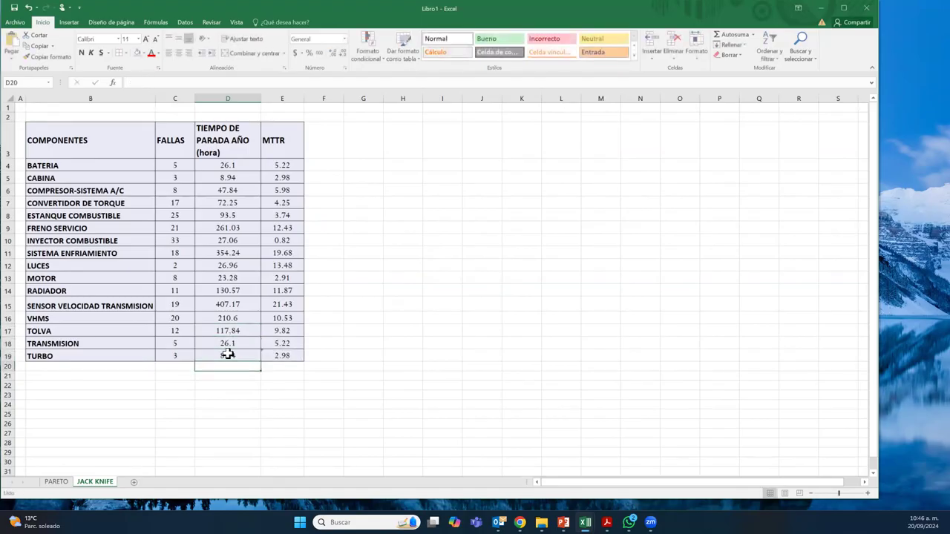
Step: Set the number of failures for LUCES in C12 to 42
click(277, 291)
right_click(191, 268)
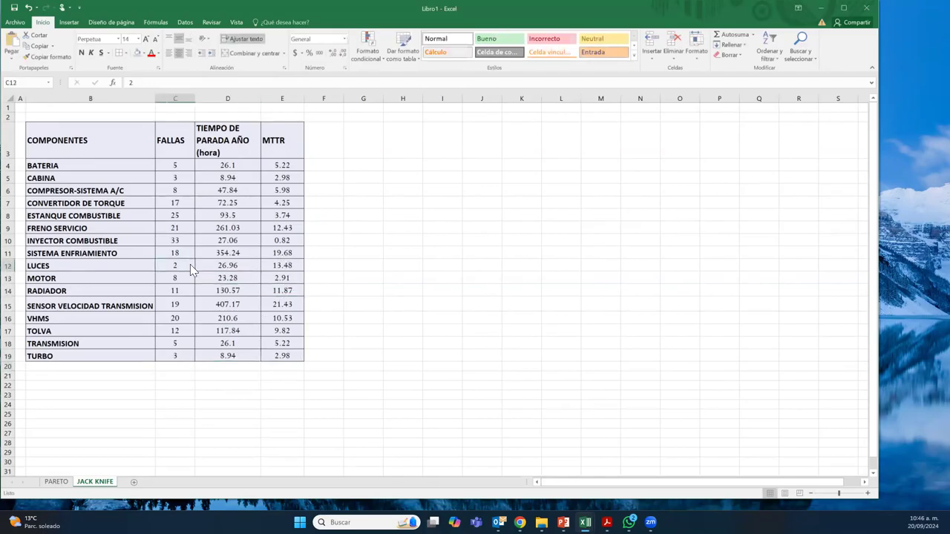
click(171, 264)
right_click(177, 261)
click(161, 263)
right_click(162, 263)
click(165, 261)
text(4)
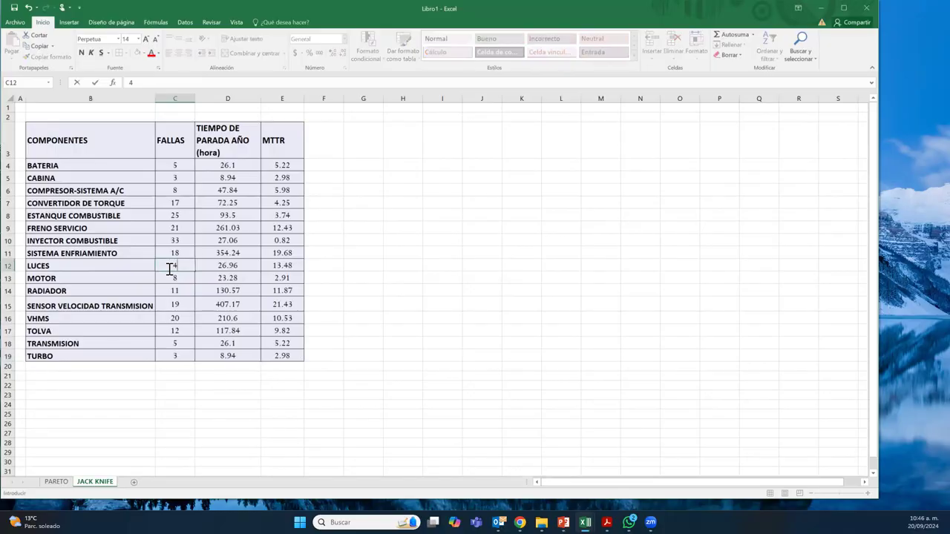
key(Return)
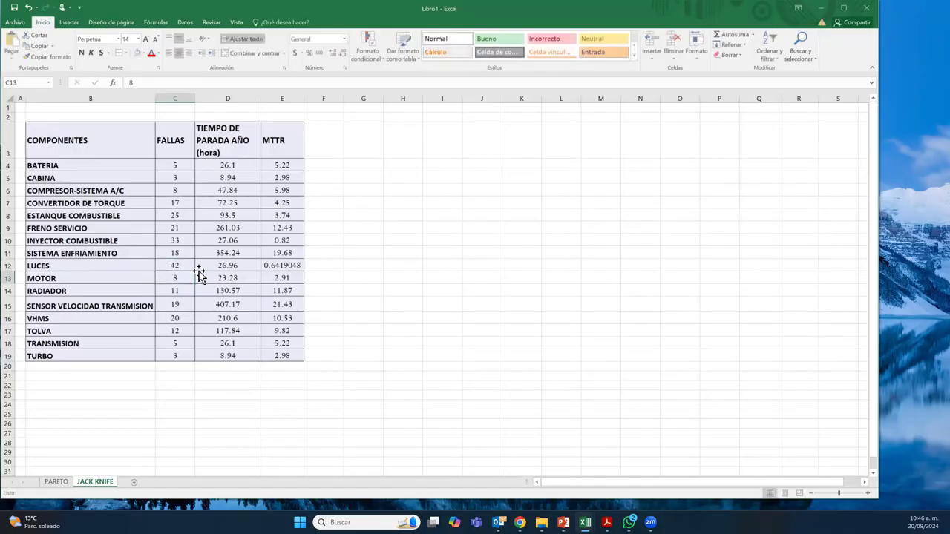
Step: Try to copy the cell format of BATERIA's MTTR in E4 to LUCES's MTTR in E12
click(285, 164)
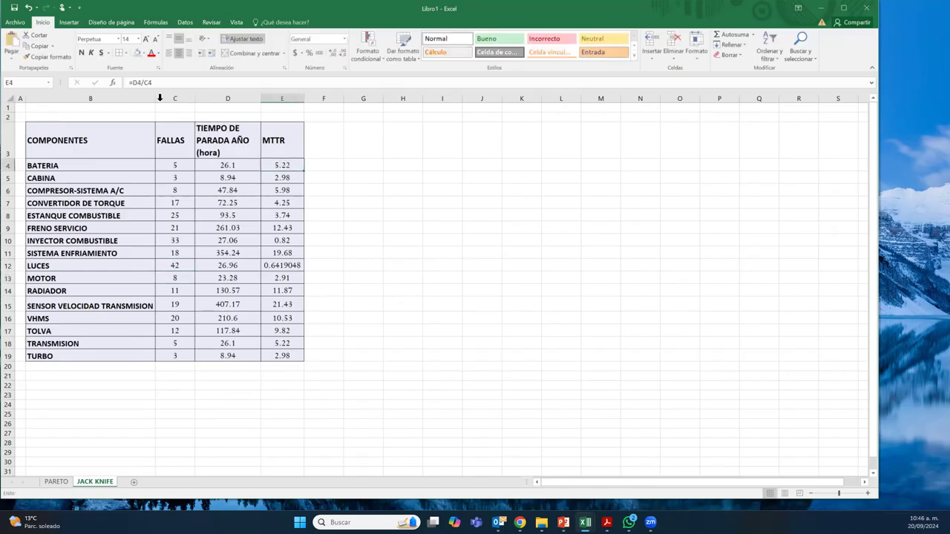
click(48, 57)
click(286, 265)
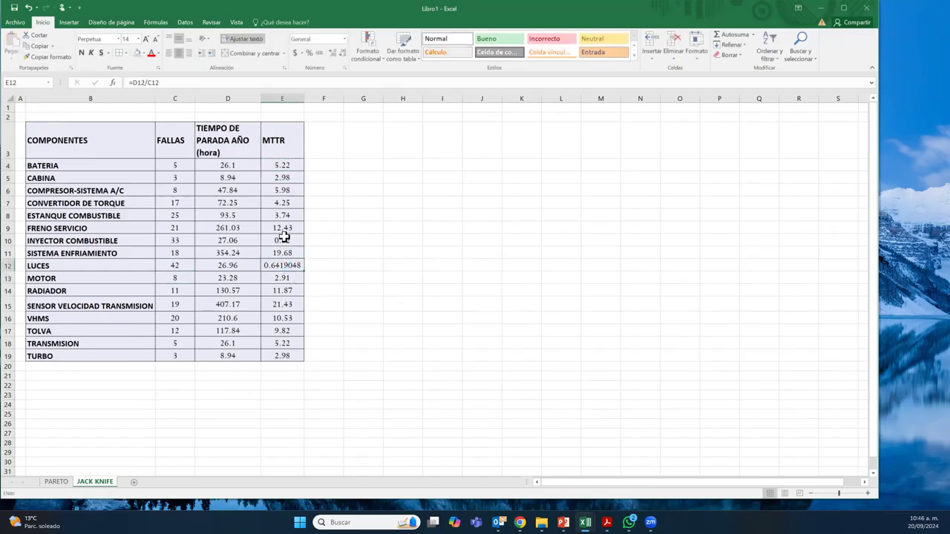
Step: Display LUCES's MTTR in E12 with two decimals and narrow column E slightly
click(334, 53)
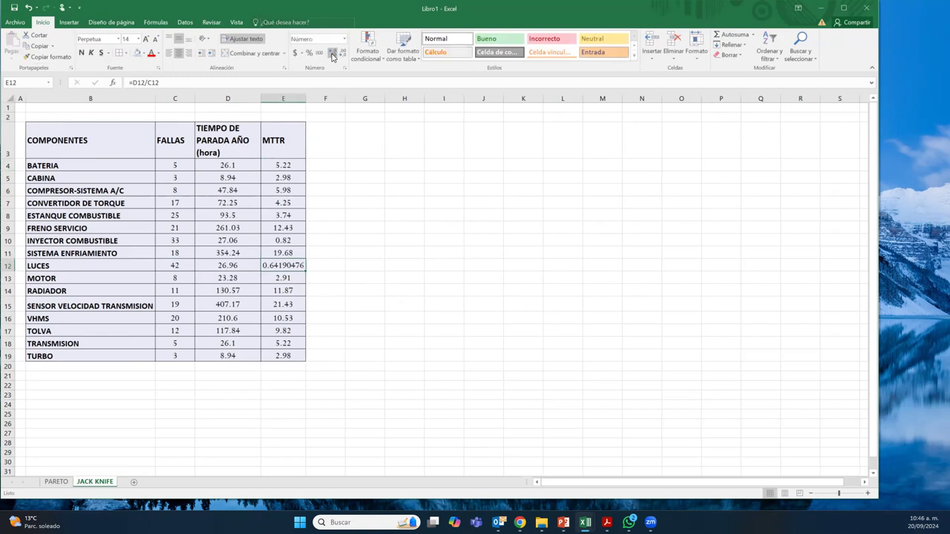
click(343, 54)
click(343, 54)
click(343, 53)
click(343, 53)
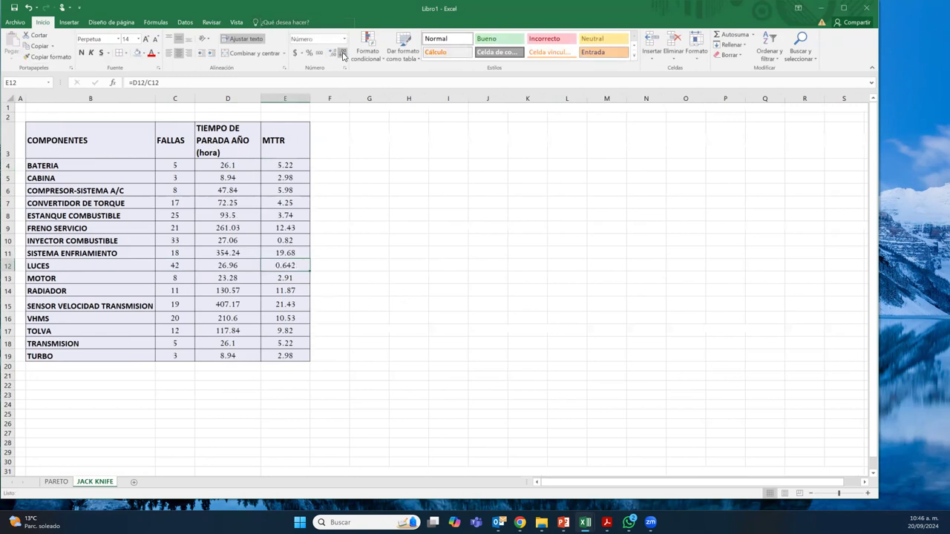
click(343, 54)
click(343, 54)
drag(308, 101, 299, 98)
click(345, 190)
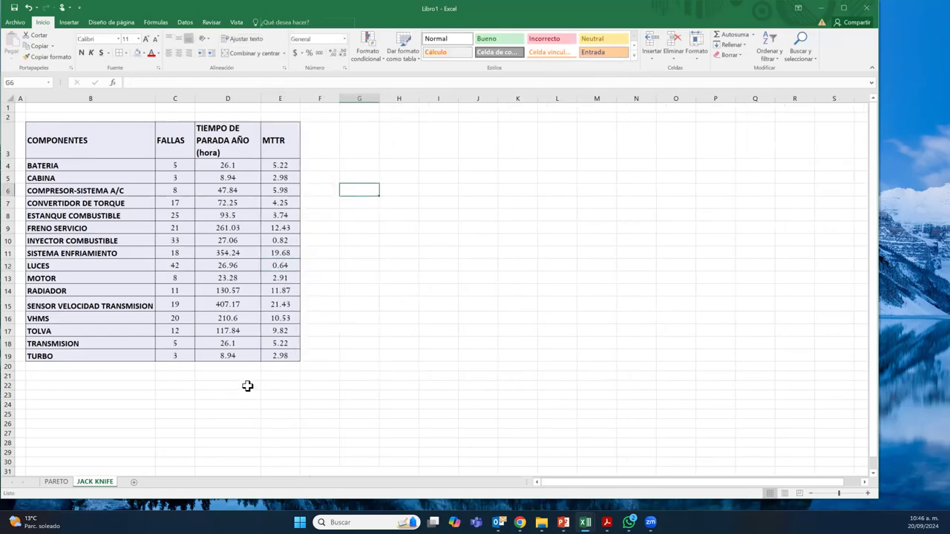
Step: Enter the label PROMEDIO in B20, directly below TURBO
click(100, 371)
right_click(100, 371)
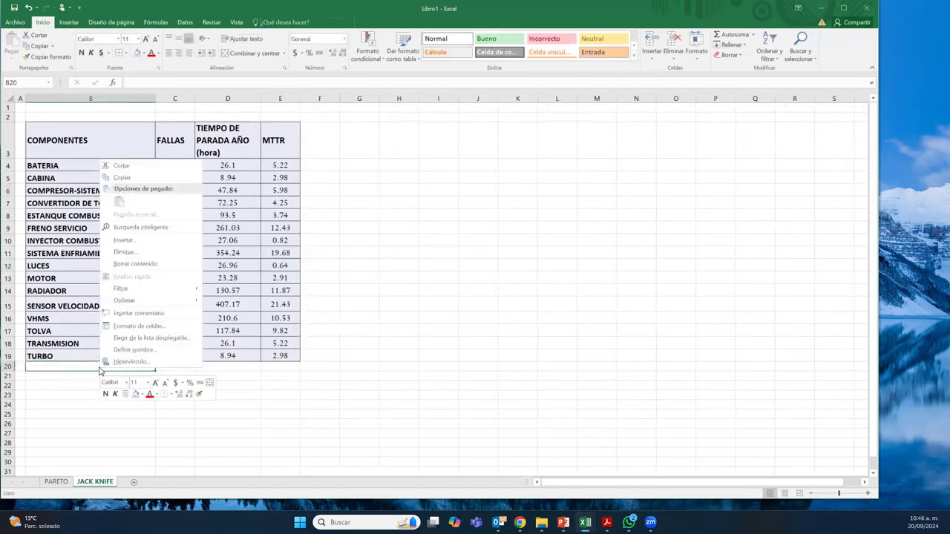
click(148, 338)
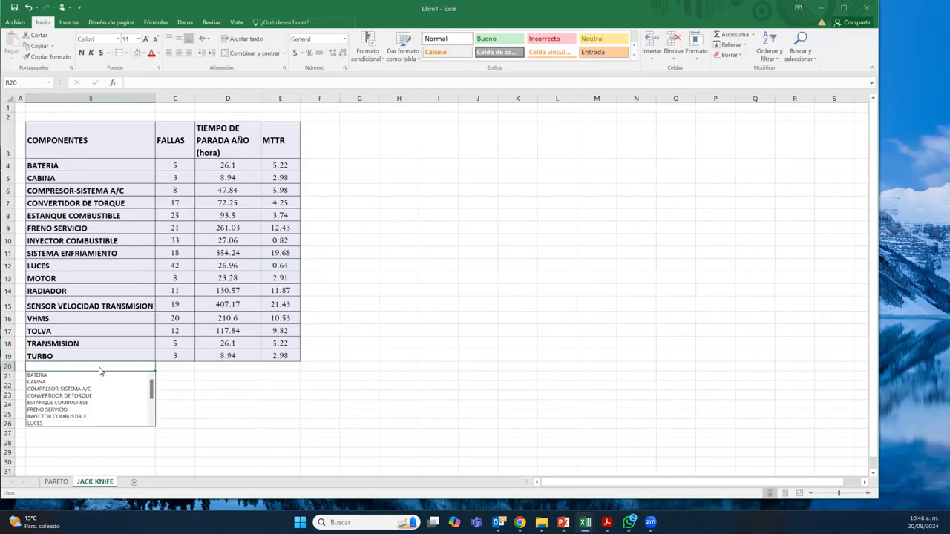
key(Escape)
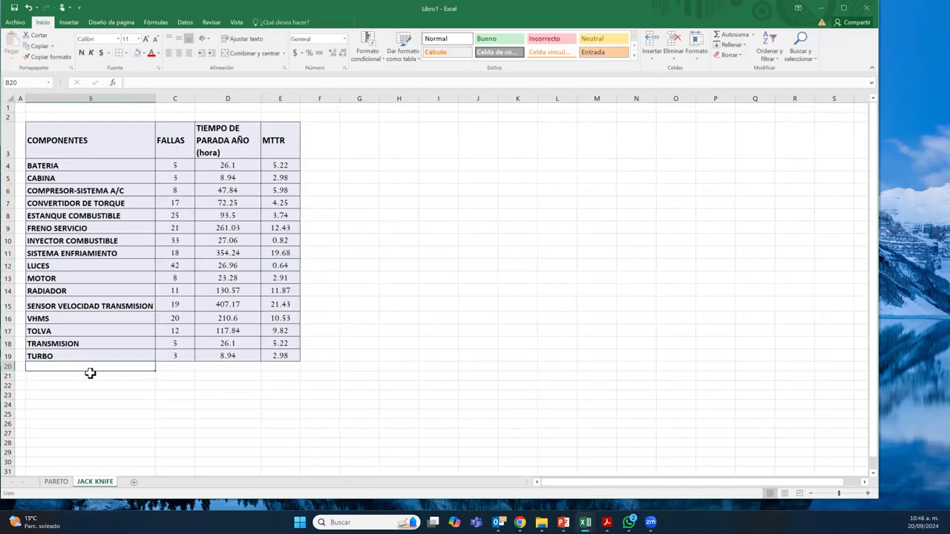
text(0)
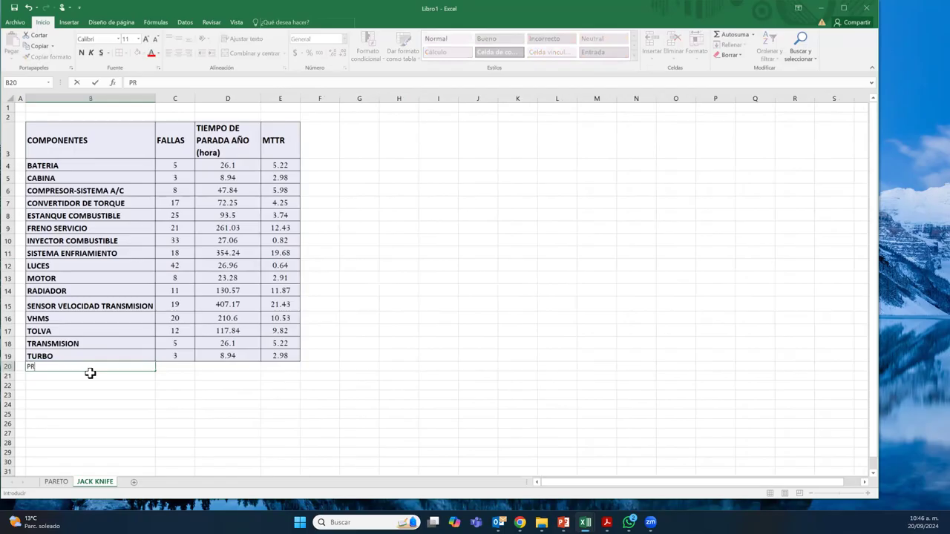
text(PROMEDIO)
key(Return)
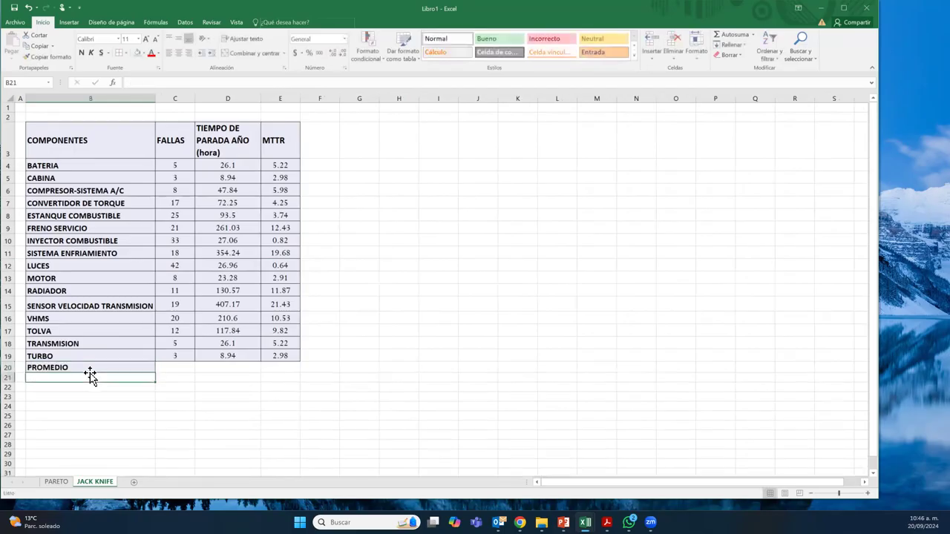
Step: Apply a yellow fill and cell borders to the PROMEDIO row, B20:E20
drag(161, 364, 141, 367)
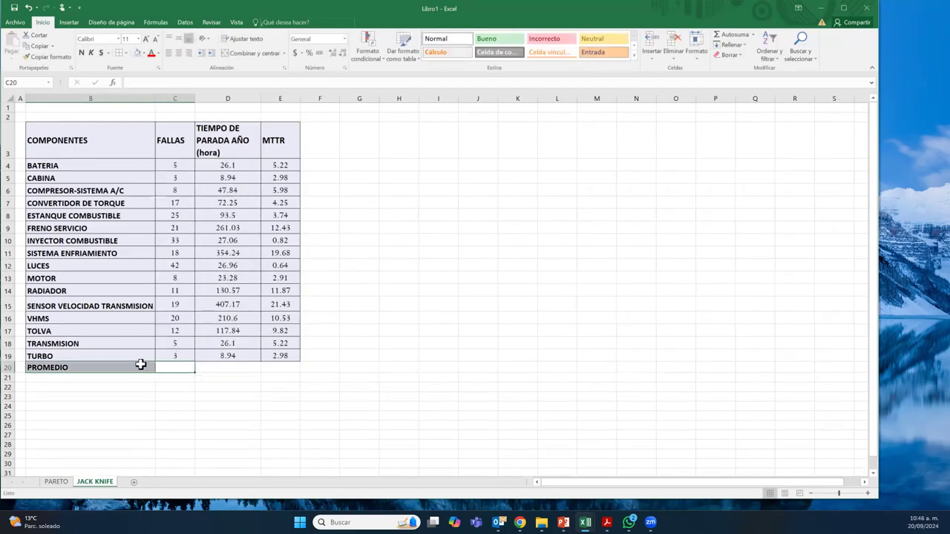
click(265, 368)
drag(265, 369, 128, 371)
click(146, 52)
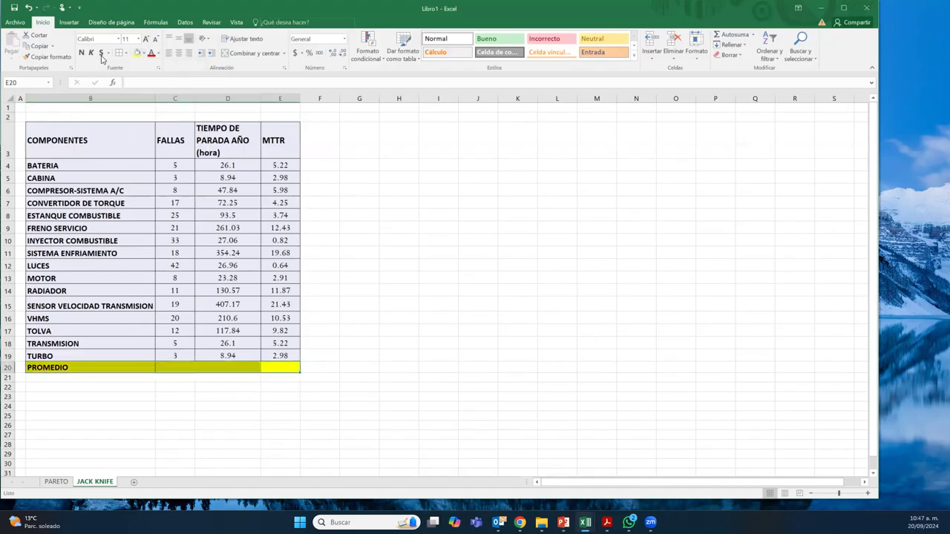
Step: Calculate the average of FALLAS over C4:C19 in PROMEDIO cell C20 with the PROMEDIO function
click(177, 367)
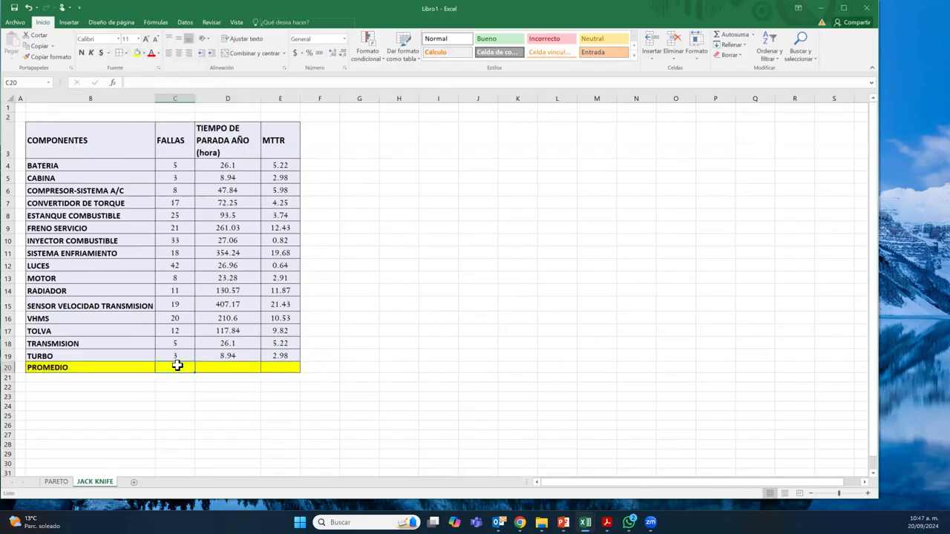
text(p)
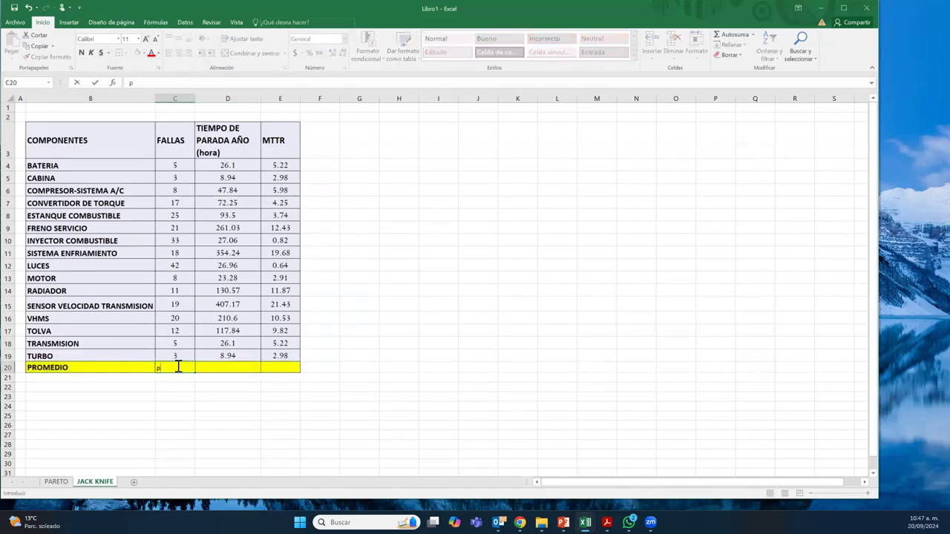
text(=PROM)
key(BackSpace)
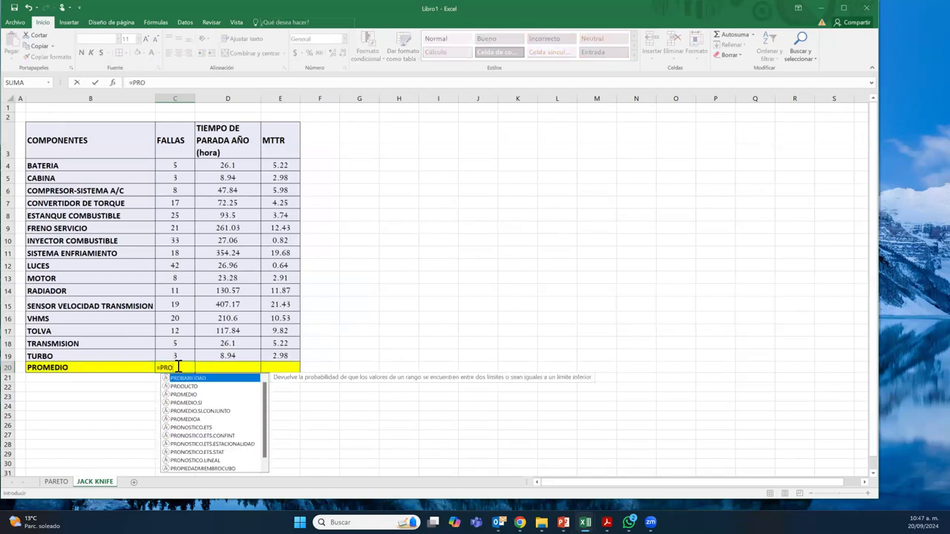
text(MED)
double_click(196, 378)
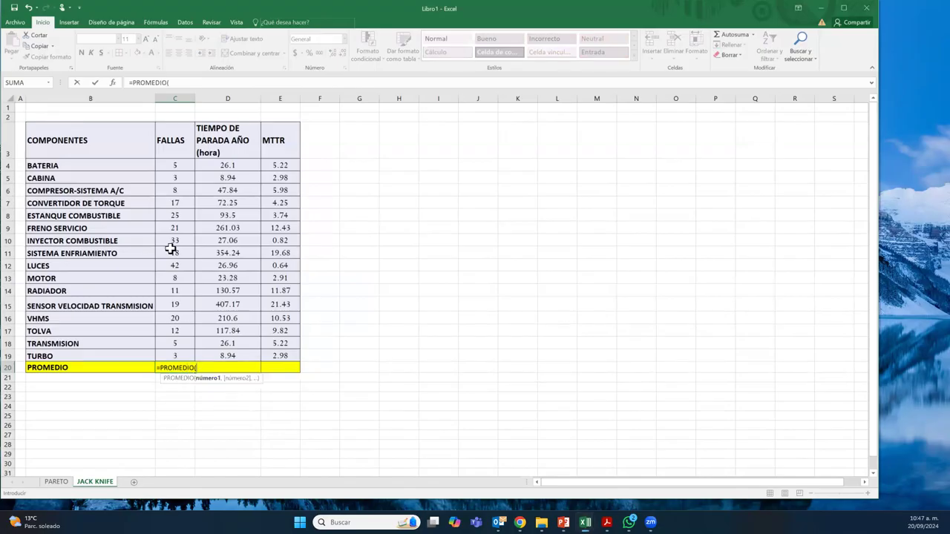
click(161, 167)
drag(164, 180, 167, 354)
key(Return)
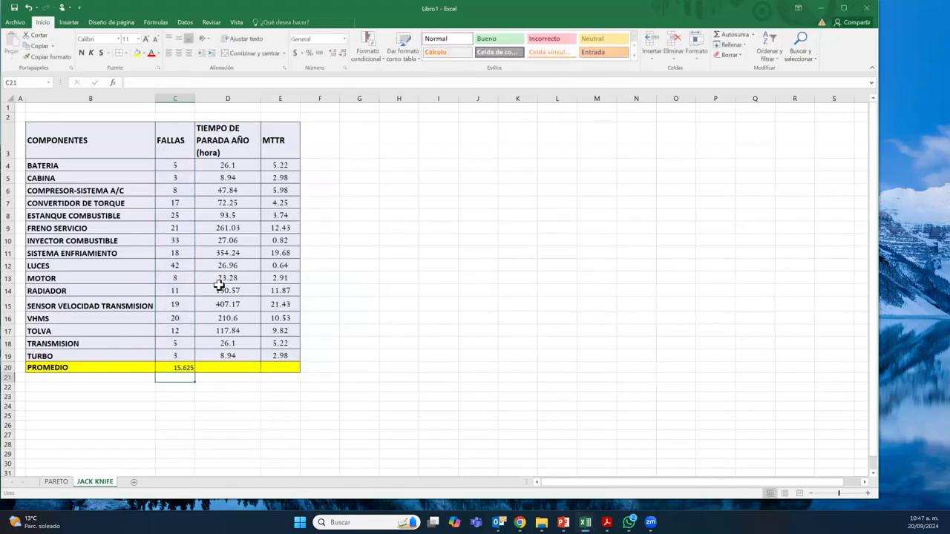
Step: Calculate the average MTTR over E4:E19 in PROMEDIO cell E20 with the PROMEDIO function
click(280, 367)
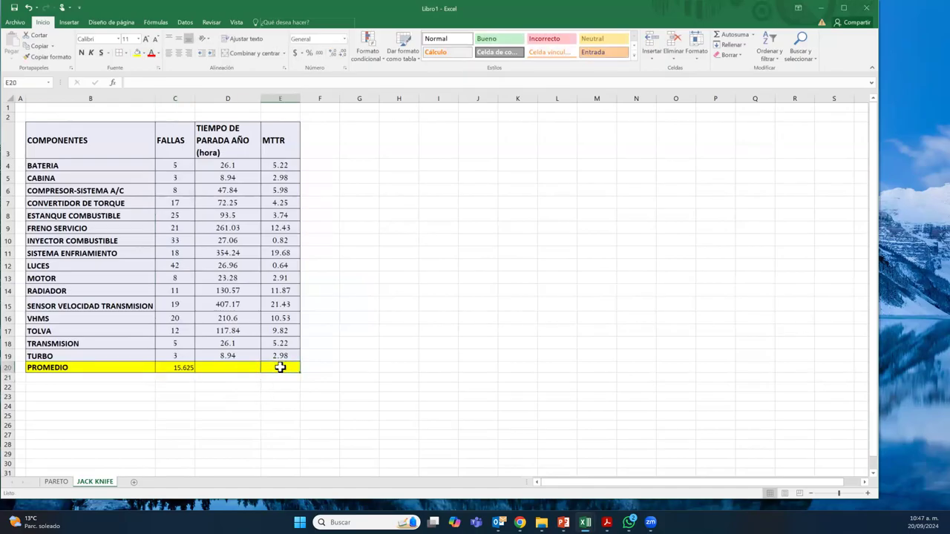
text(=PRO)
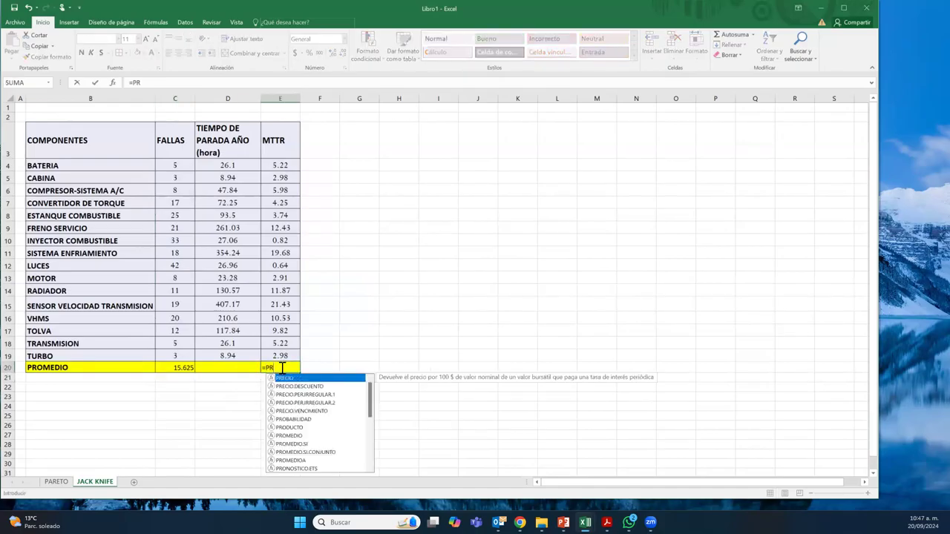
double_click(294, 395)
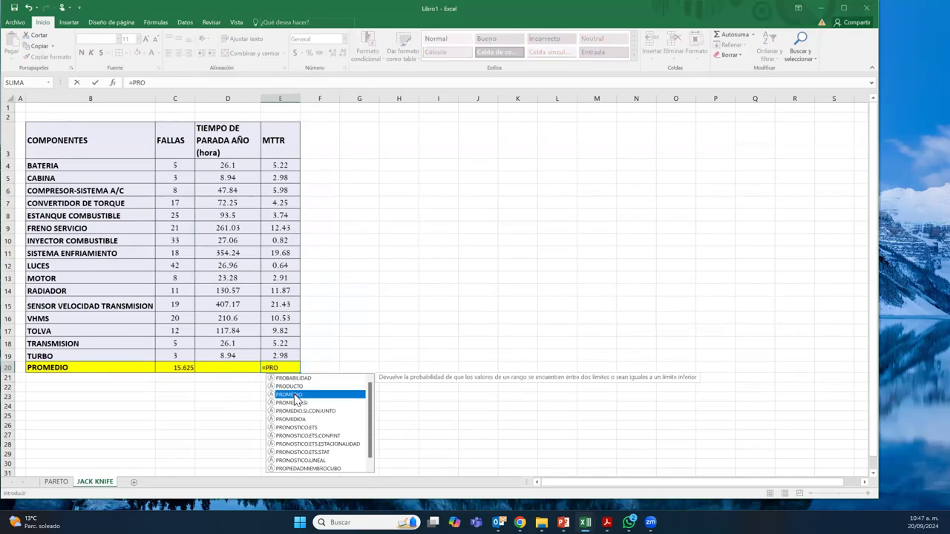
drag(274, 166, 279, 349)
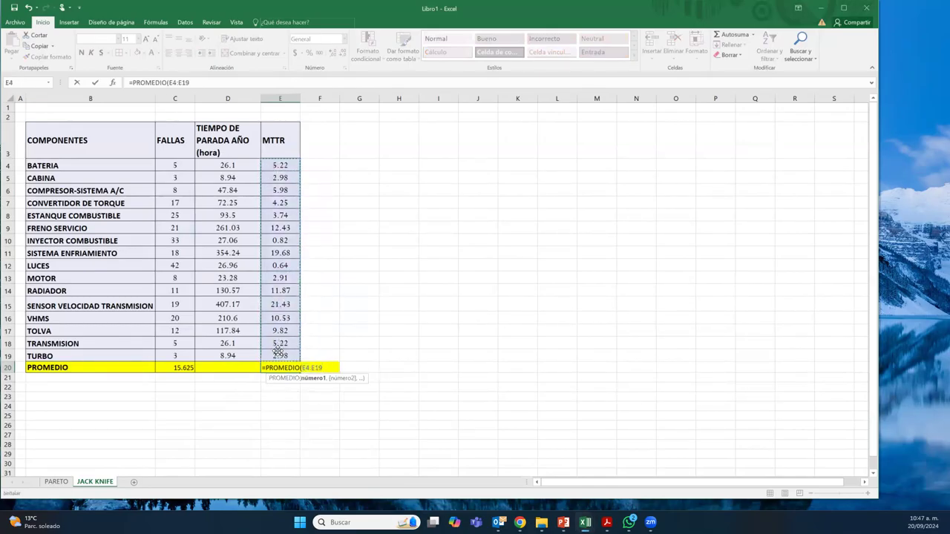
key(Return)
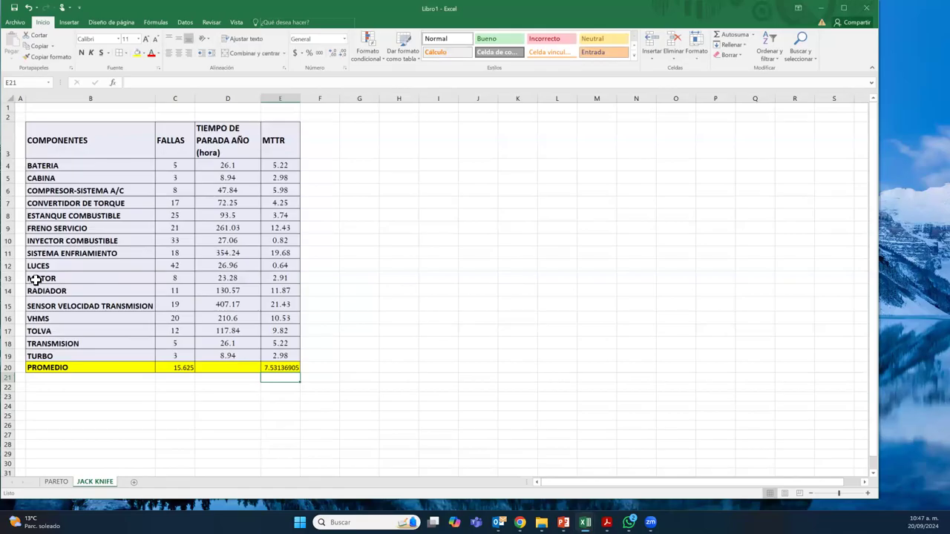
Step: Delete the entire ESTANQUE COMBUSTIBLE row, row 8, from the sheet
click(8, 277)
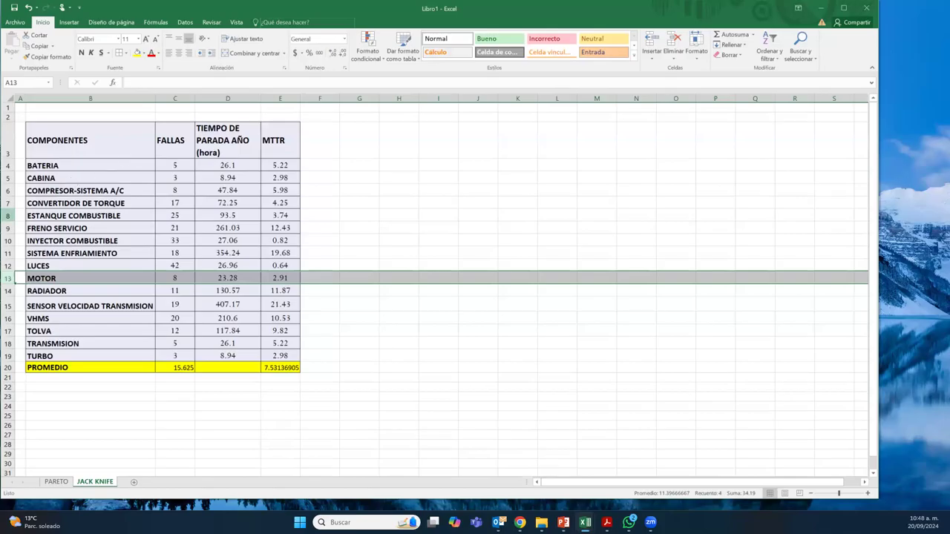
right_click(10, 277)
key(Escape)
right_click(8, 216)
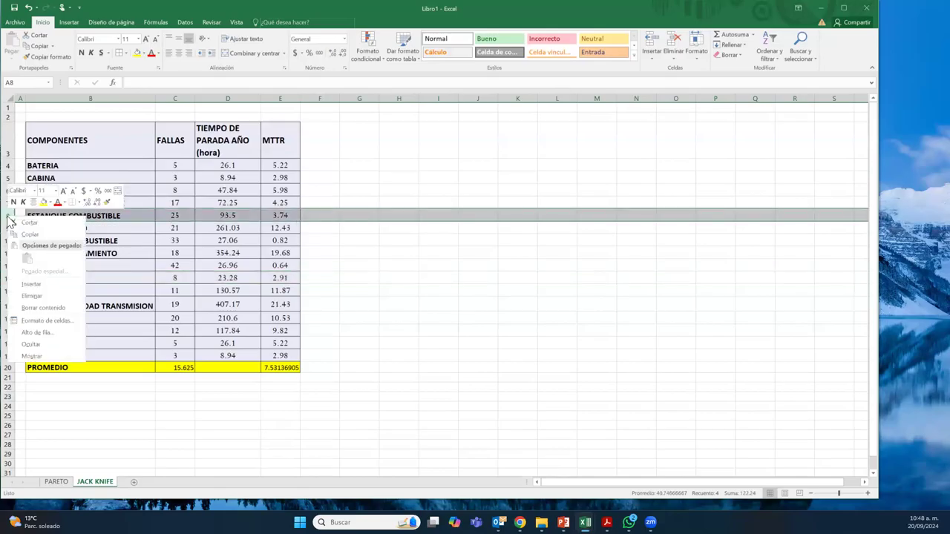
click(45, 296)
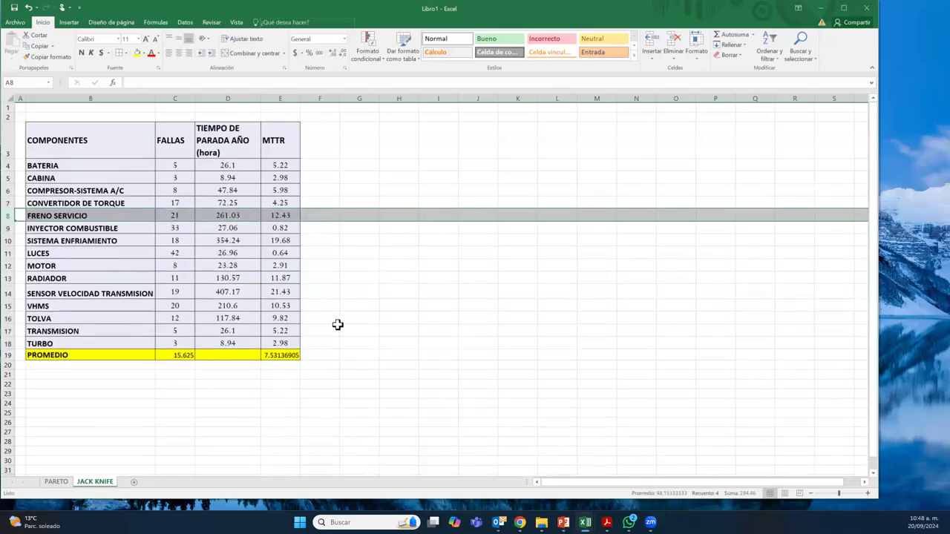
Step: Display the FALLAS and MTTR averages in C19 and E19 with two decimals
click(183, 354)
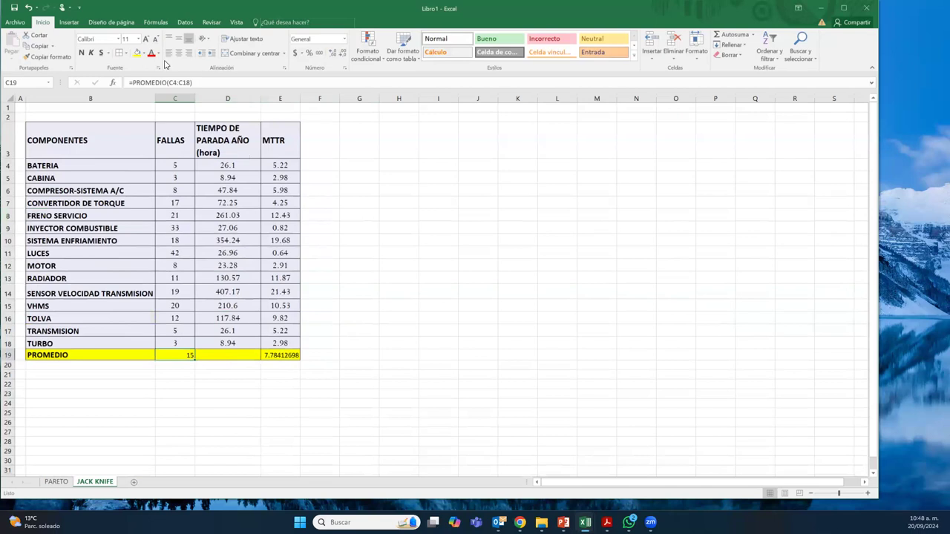
click(332, 54)
click(279, 357)
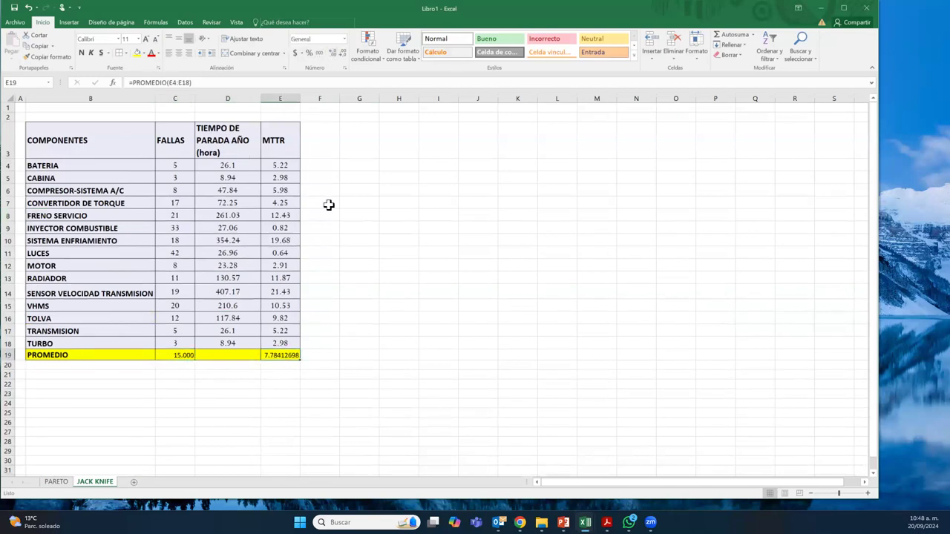
click(342, 54)
click(184, 355)
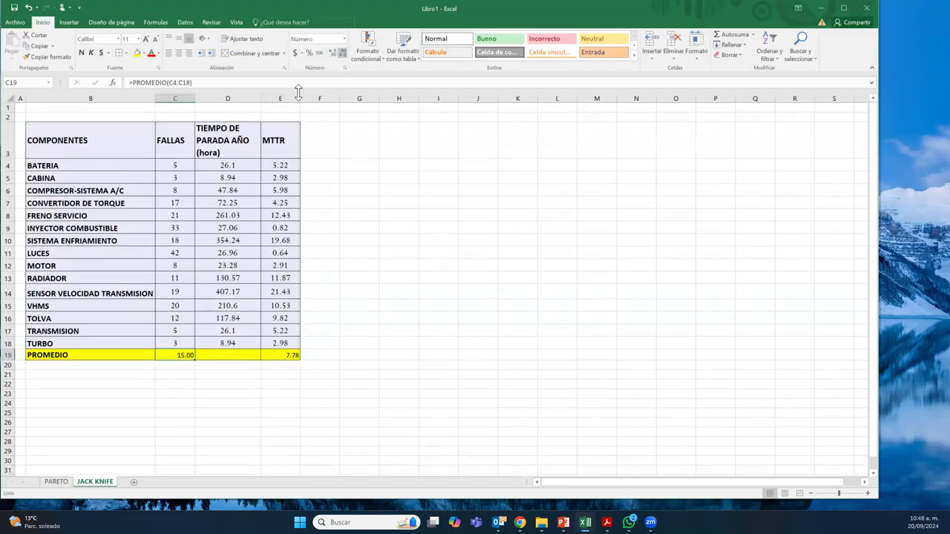
Step: Set BATERIA's number of FALLAS in C4 to 7
click(178, 164)
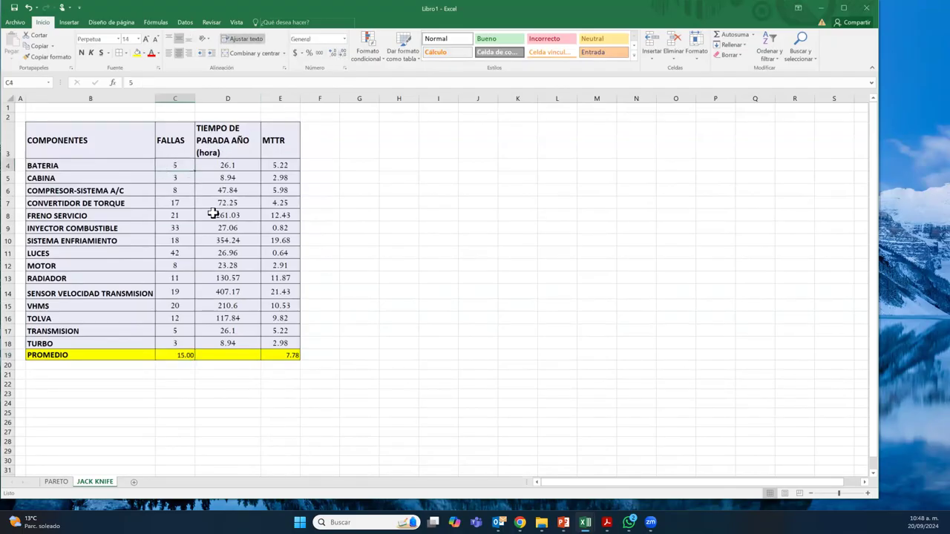
text(7)
key(Return)
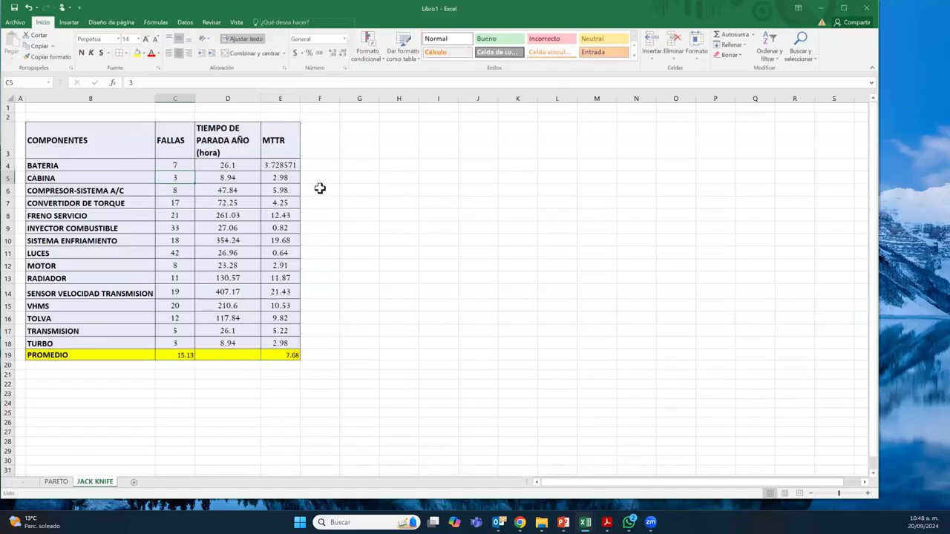
Step: Change CABINA's yearly downtime in D5 to 38.94
click(213, 177)
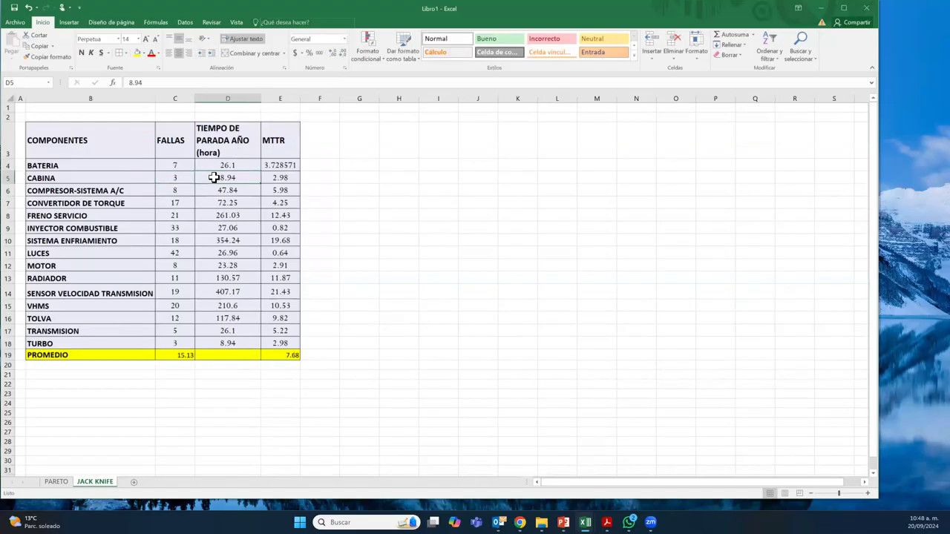
double_click(214, 177)
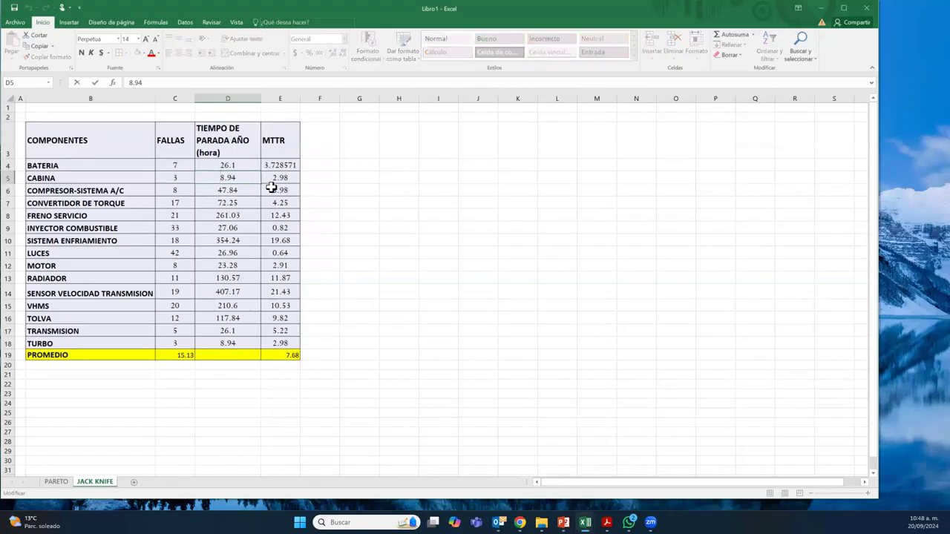
text(3)
key(Return)
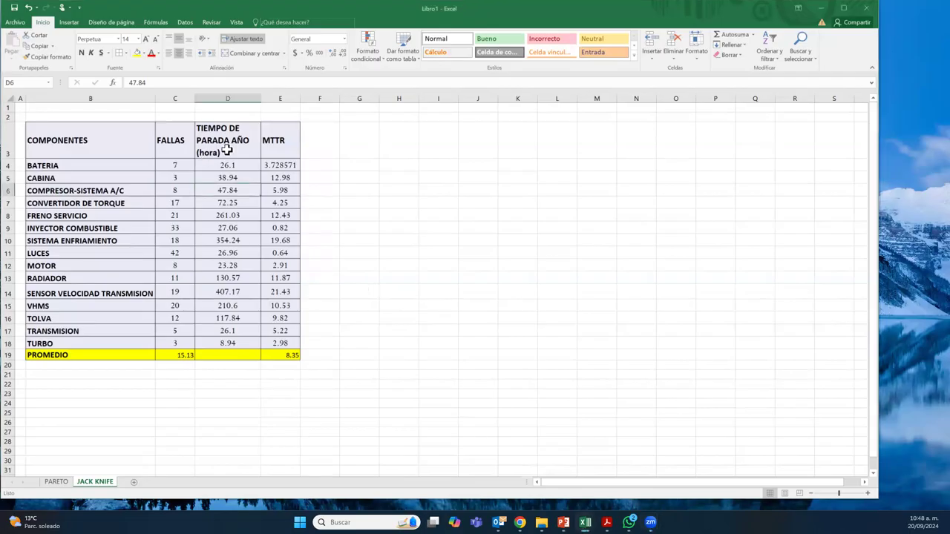
Step: Hide column D, which holds TIEMPO DE PARADA AÑO (hora)
click(230, 96)
right_click(230, 96)
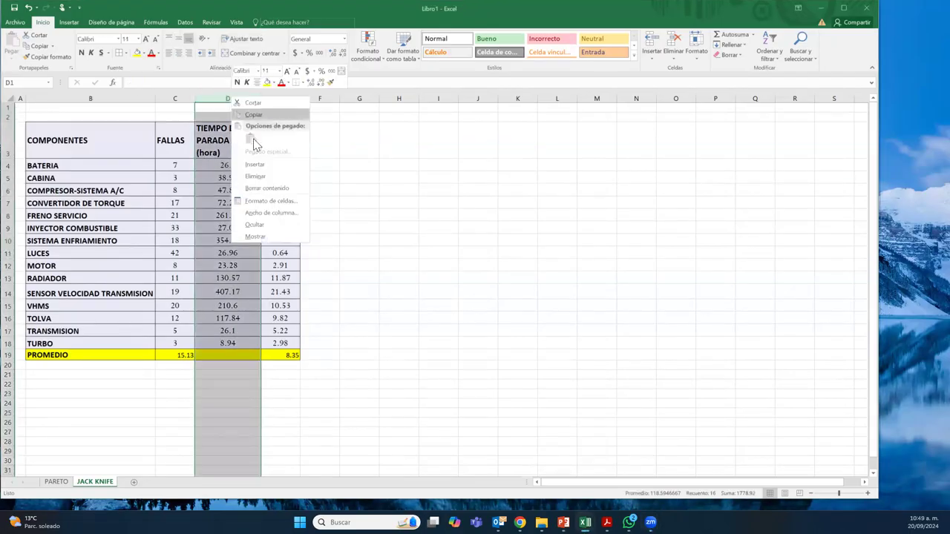
click(269, 227)
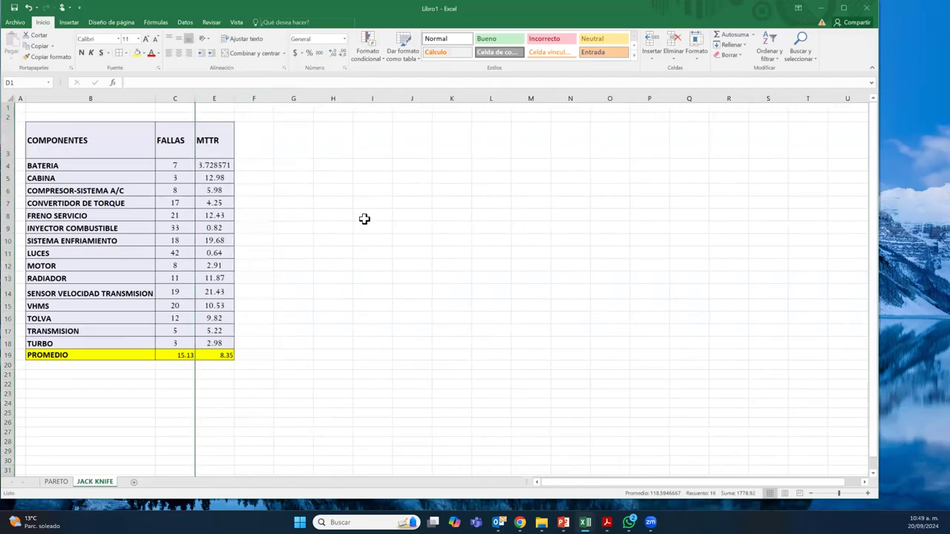
click(378, 218)
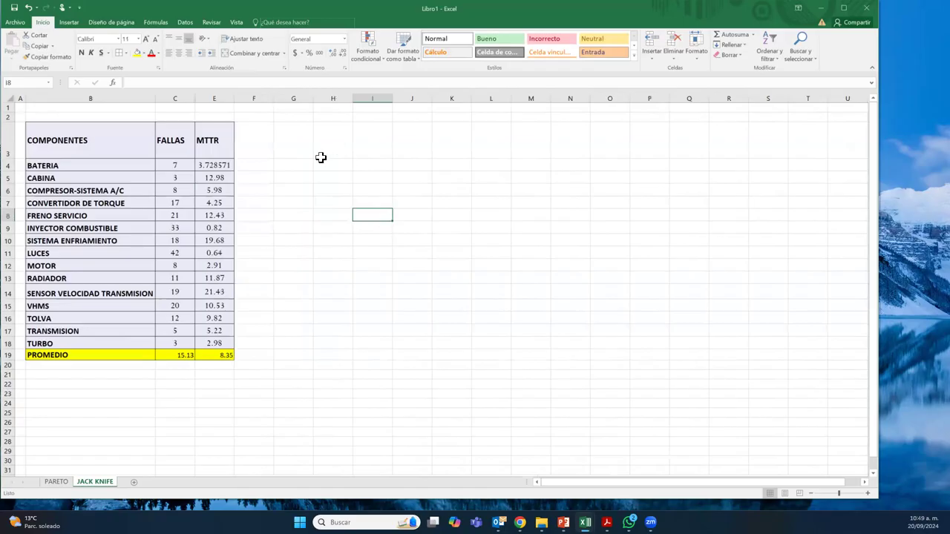
double_click(112, 163)
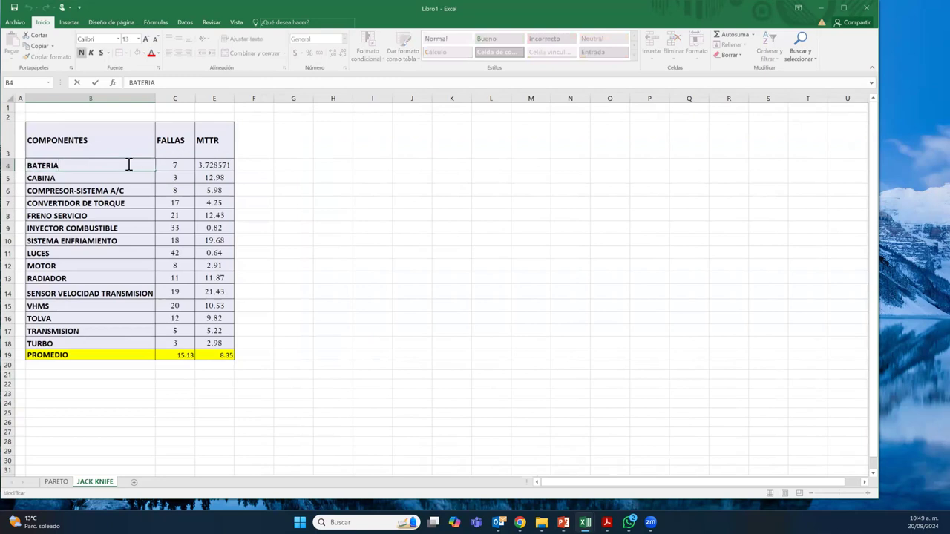
click(285, 164)
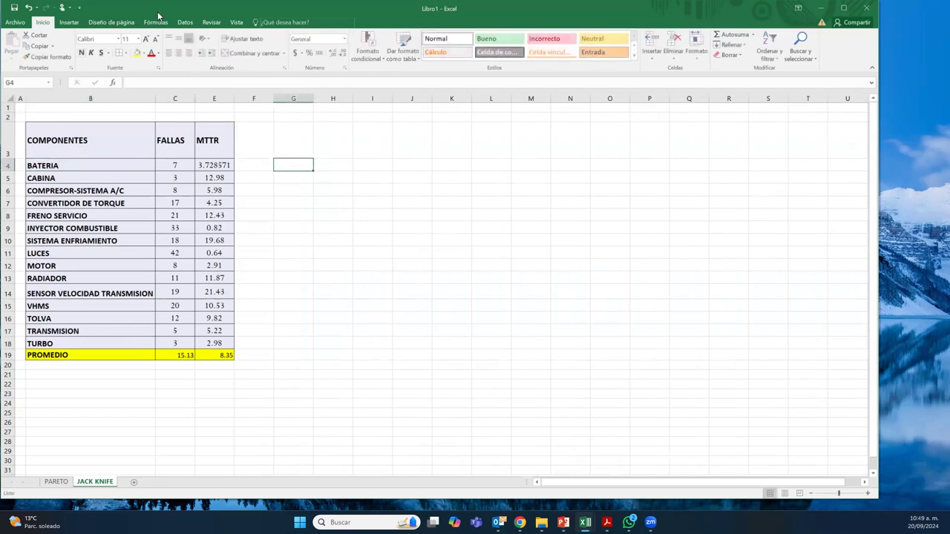
click(68, 22)
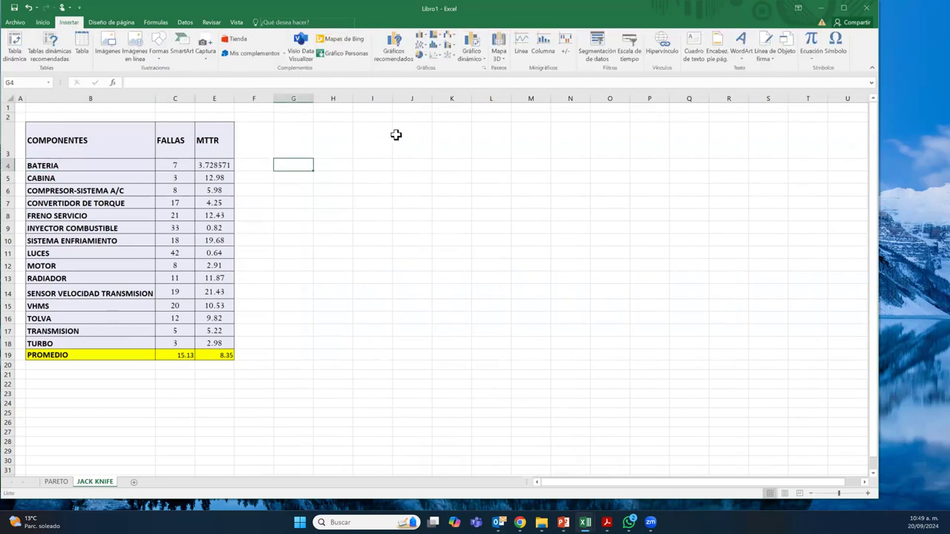
click(484, 68)
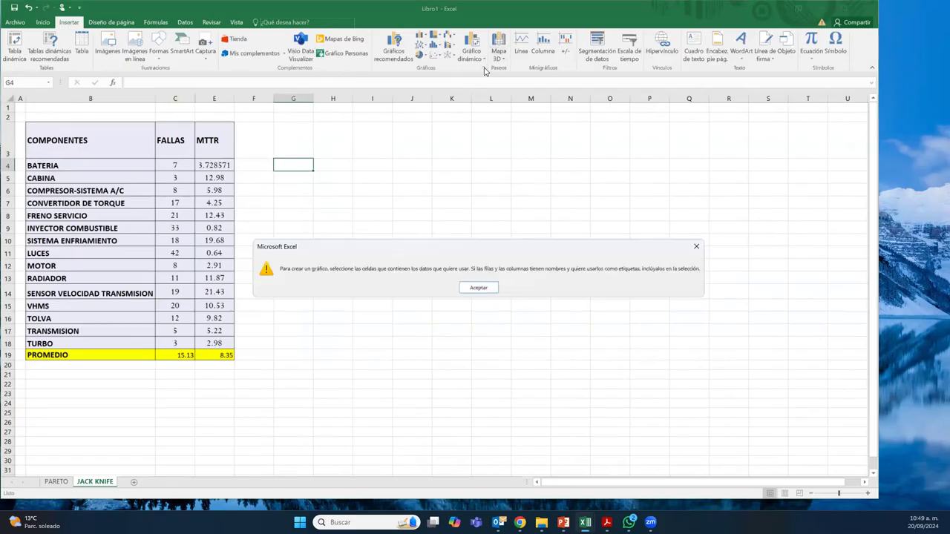
click(478, 288)
click(475, 290)
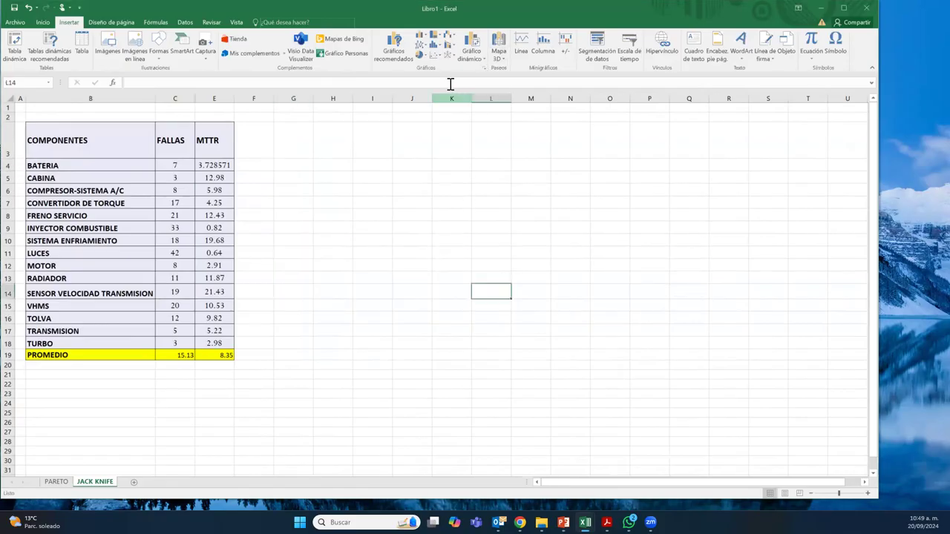
Step: Insert a blank markers-only scatter chart beside the table and delete it again
click(441, 57)
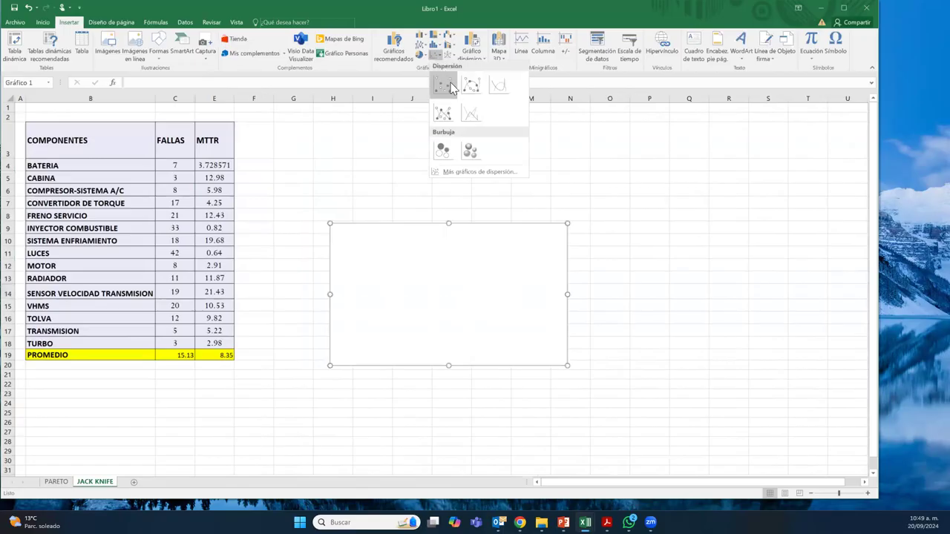
click(448, 86)
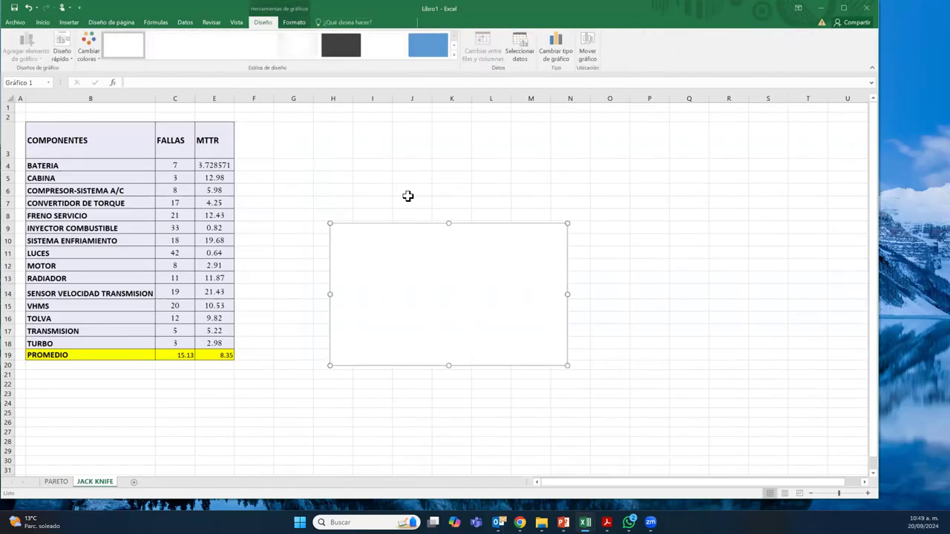
click(589, 227)
click(491, 214)
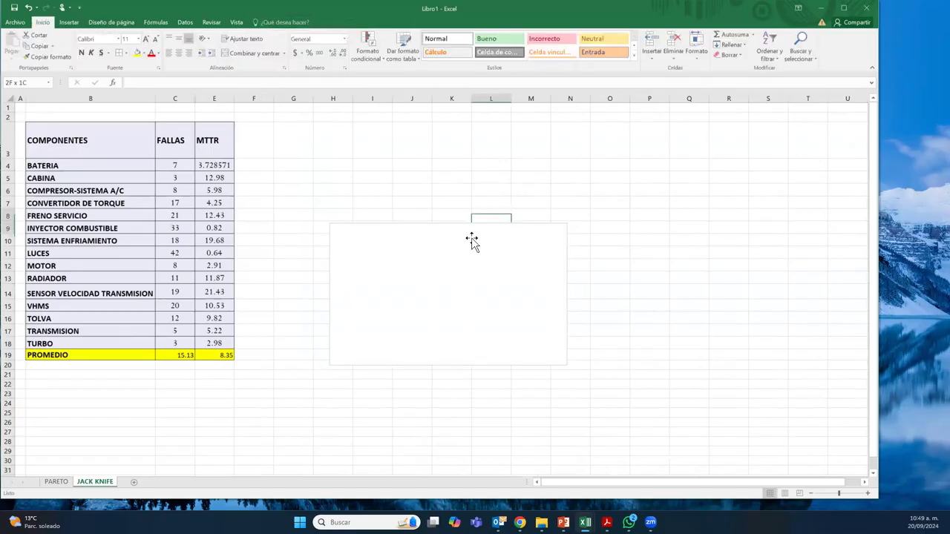
click(472, 239)
key(Delete)
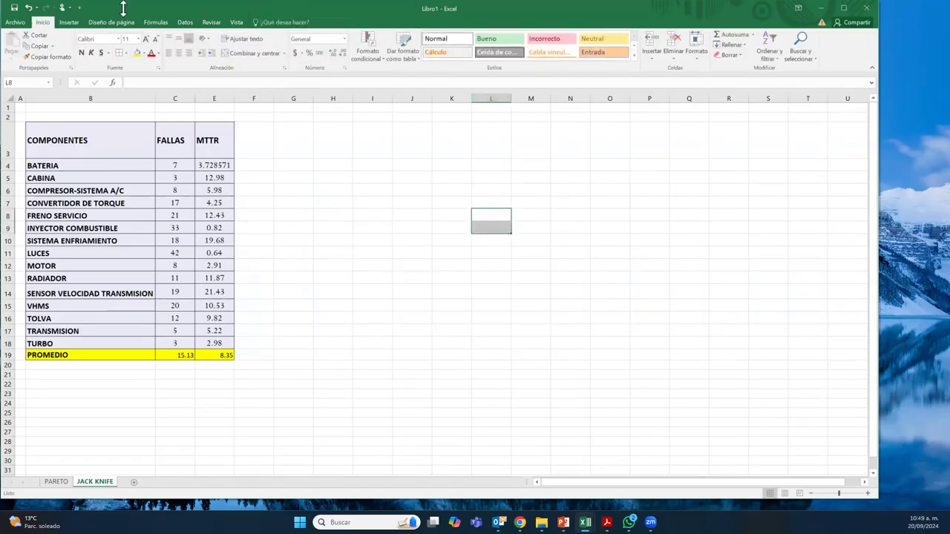
Step: Insert a blank markers-only X Y scatter (Dispersión) chart on the JACK KNIFE sheet
click(68, 22)
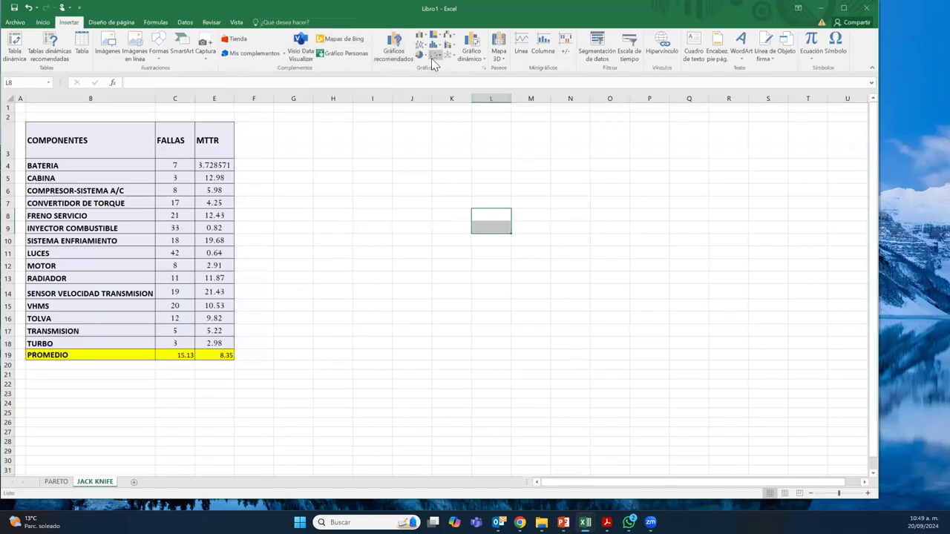
click(484, 67)
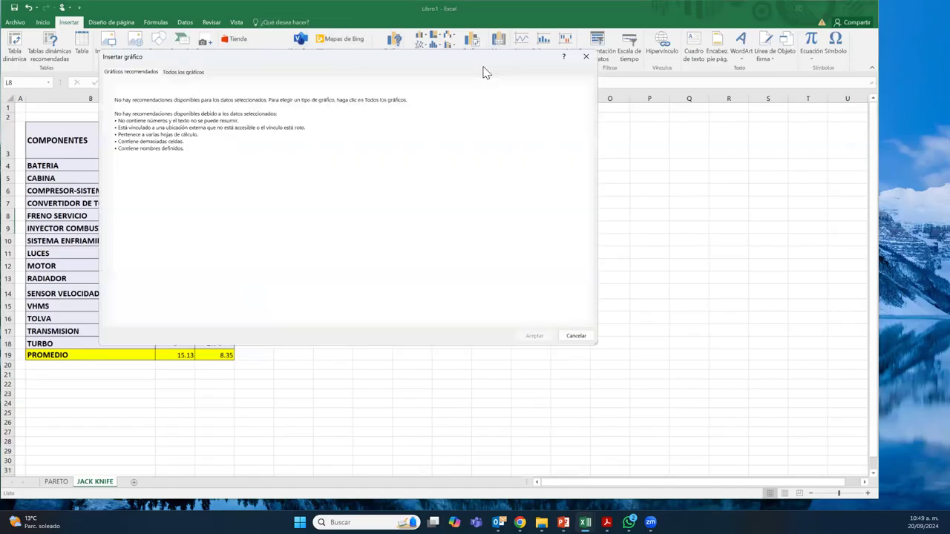
click(191, 72)
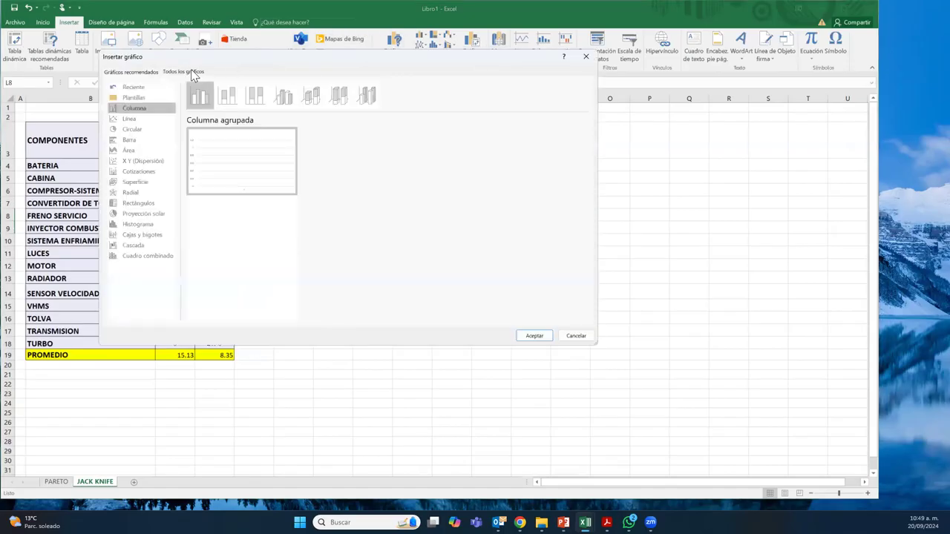
click(148, 165)
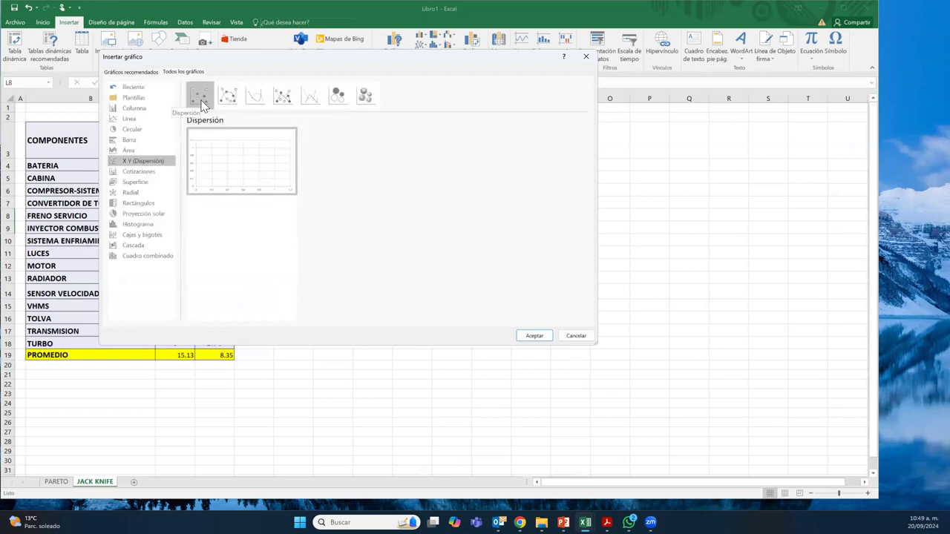
mouse_move(228, 166)
click(535, 334)
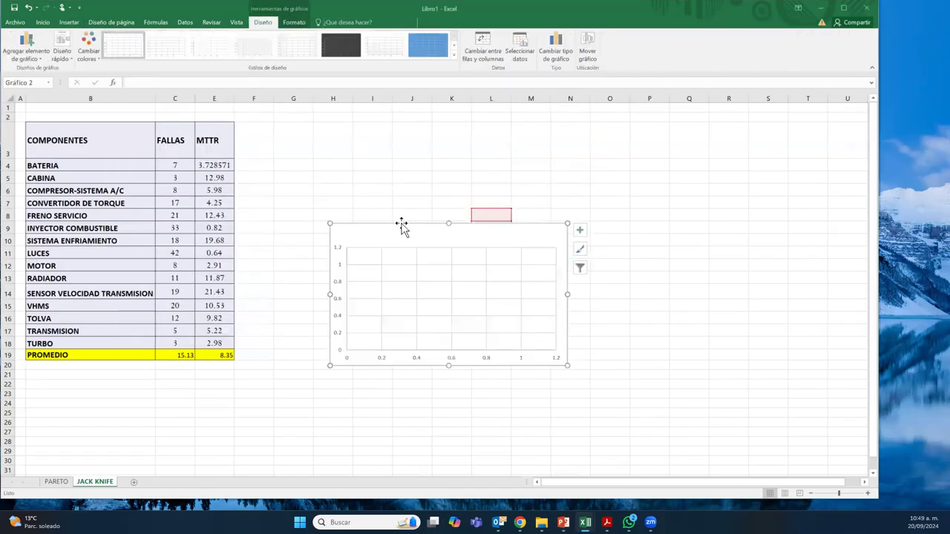
Step: Move the blank scatter chart up beside the table and enlarge it to span about columns H to Q, rows 3 to 20
drag(401, 222, 389, 165)
drag(566, 300, 716, 369)
drag(527, 138, 527, 138)
Step: Open the scatter chart's data source and remove the blank series
click(438, 204)
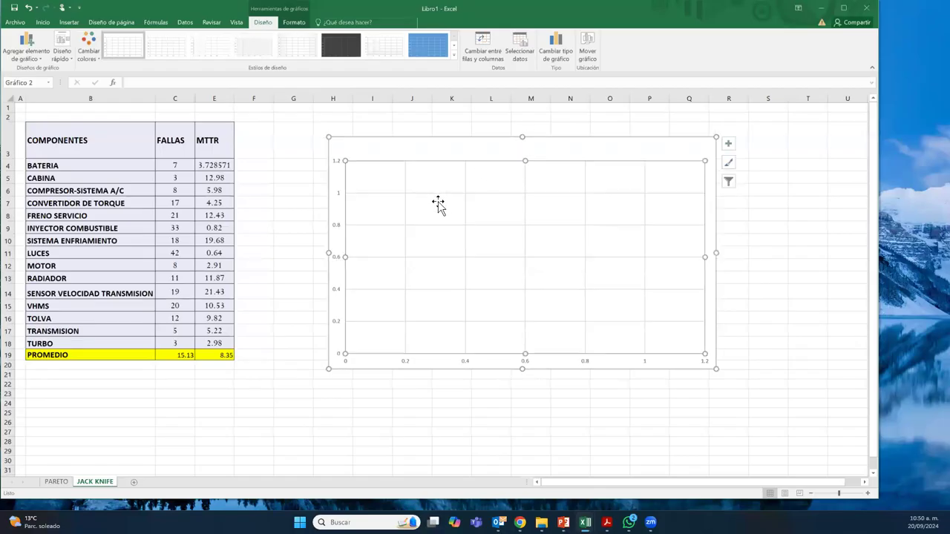
right_click(438, 204)
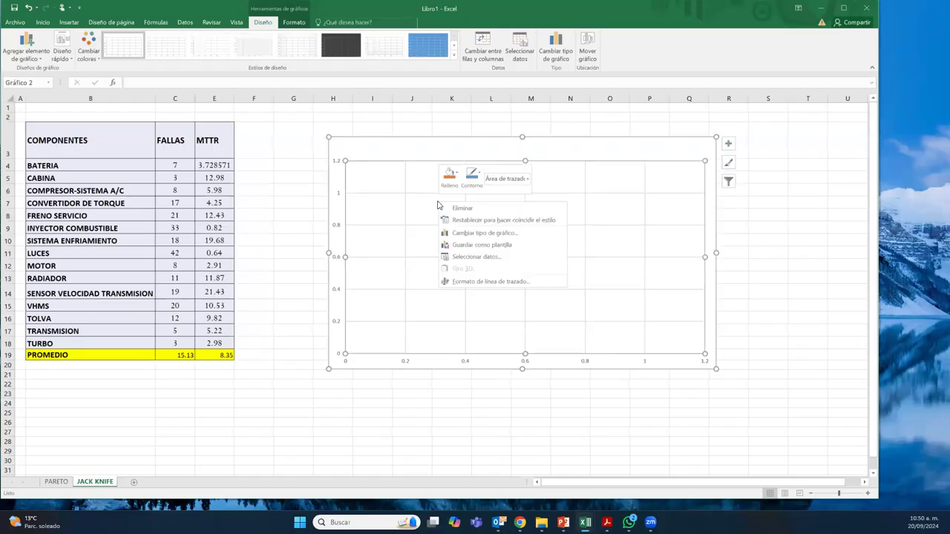
click(496, 256)
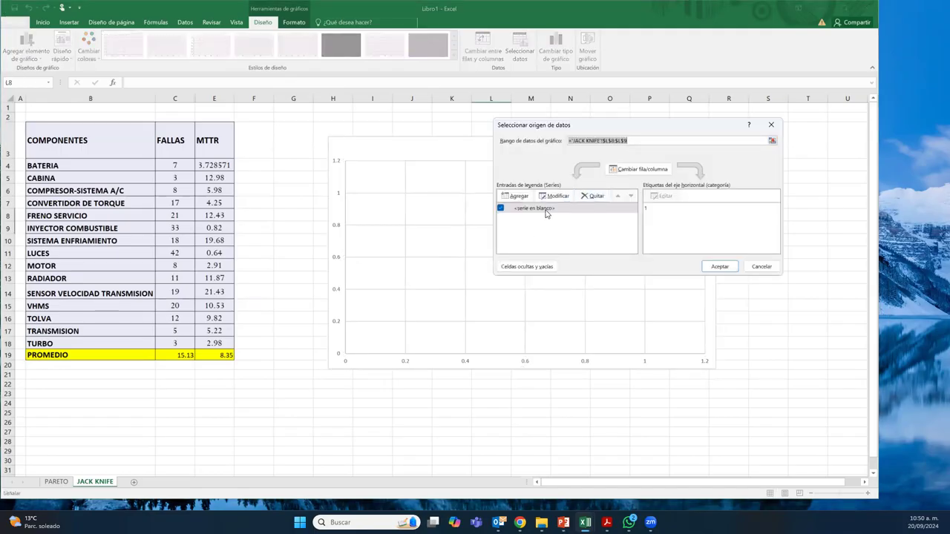
click(597, 197)
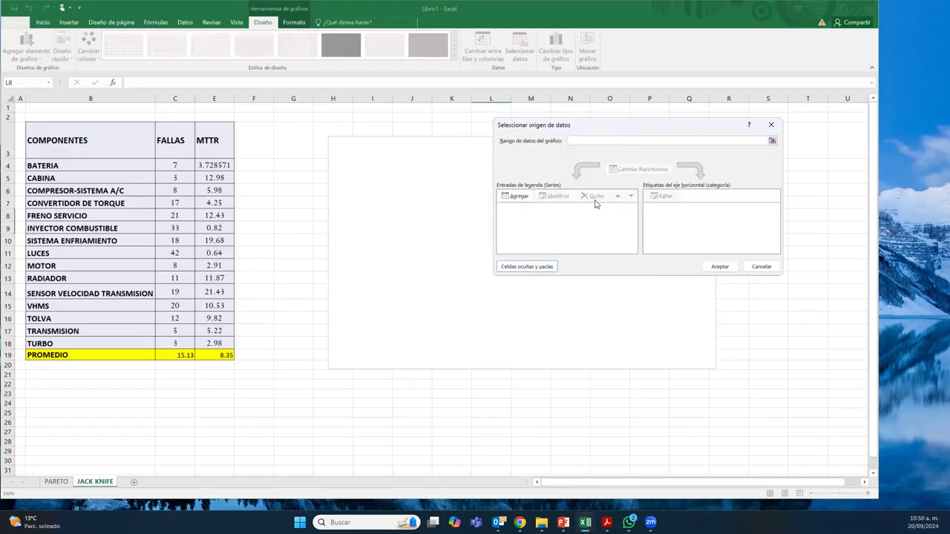
Step: Add the BATERIA series with its name from B4, X value from C4 and Y value from E4
click(515, 196)
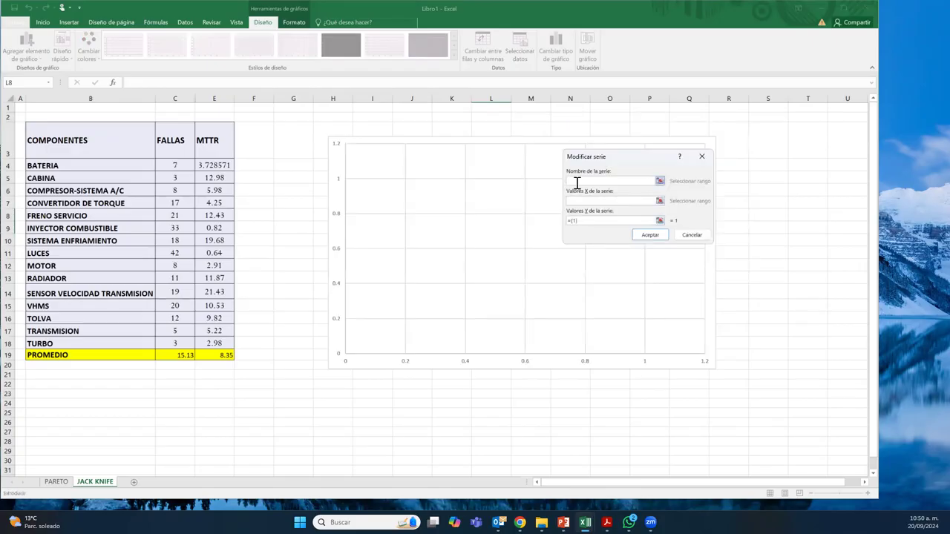
click(127, 165)
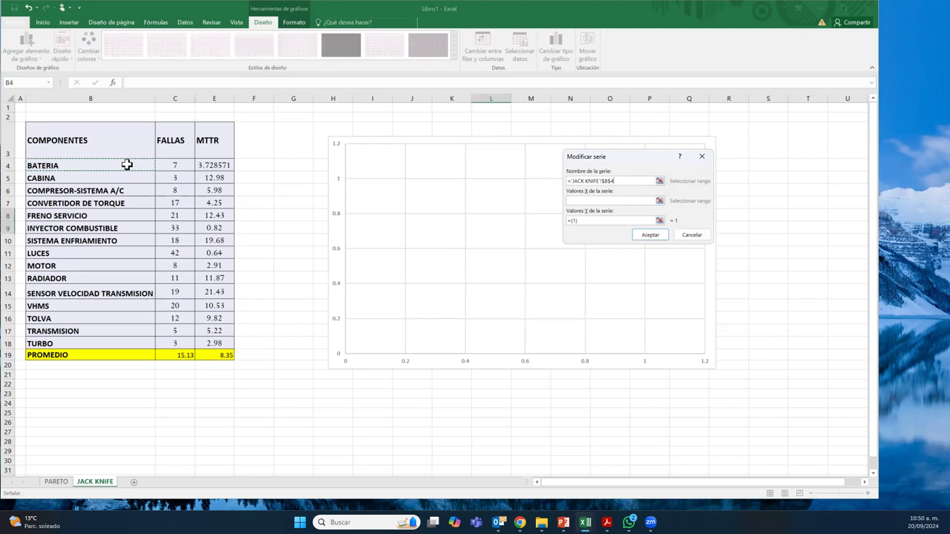
click(377, 153)
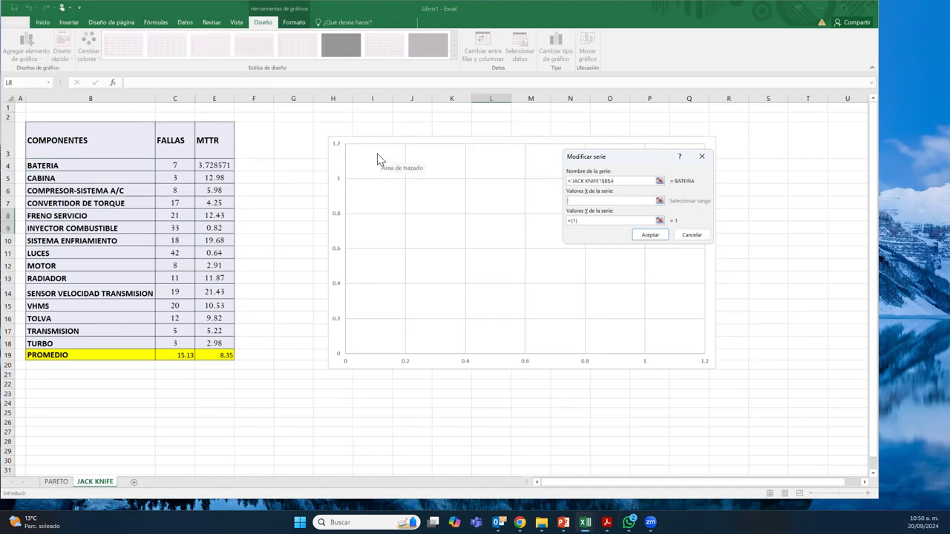
click(585, 201)
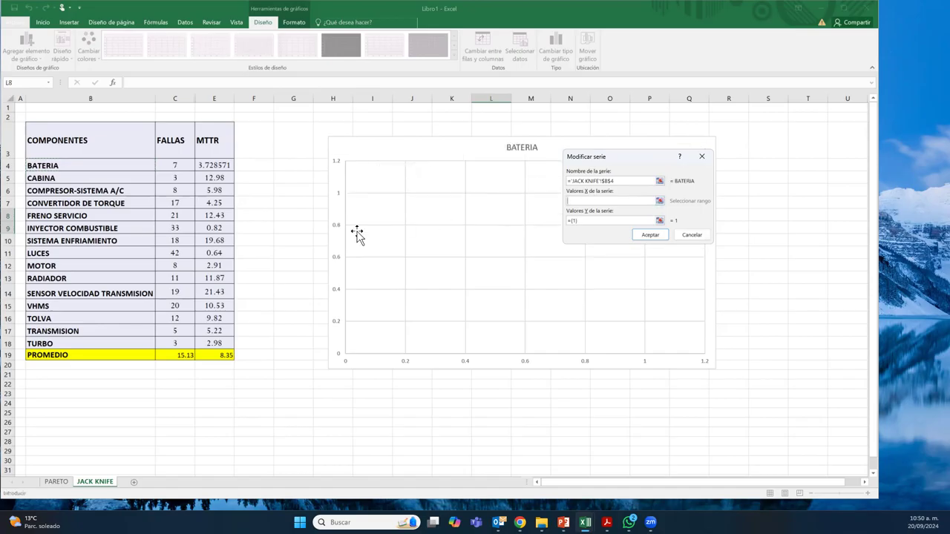
click(180, 166)
key(Tab)
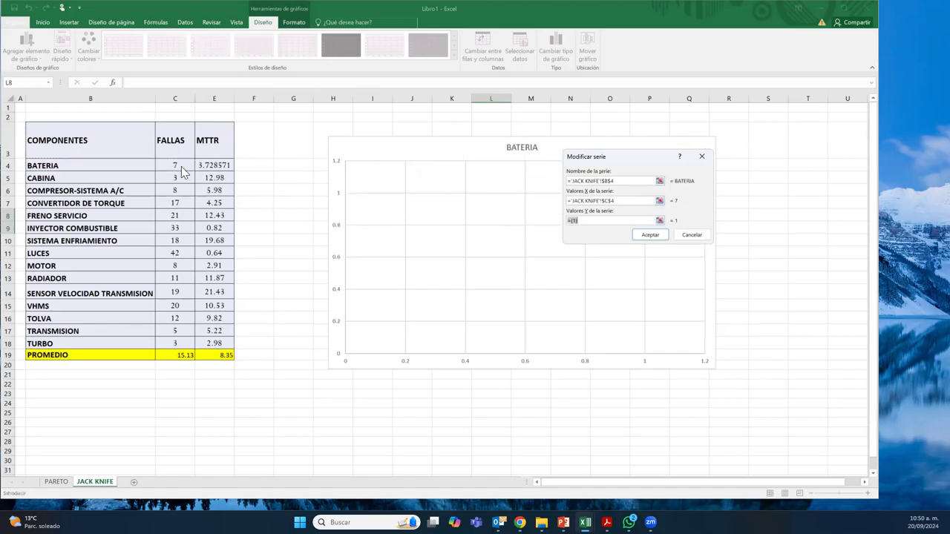
click(220, 165)
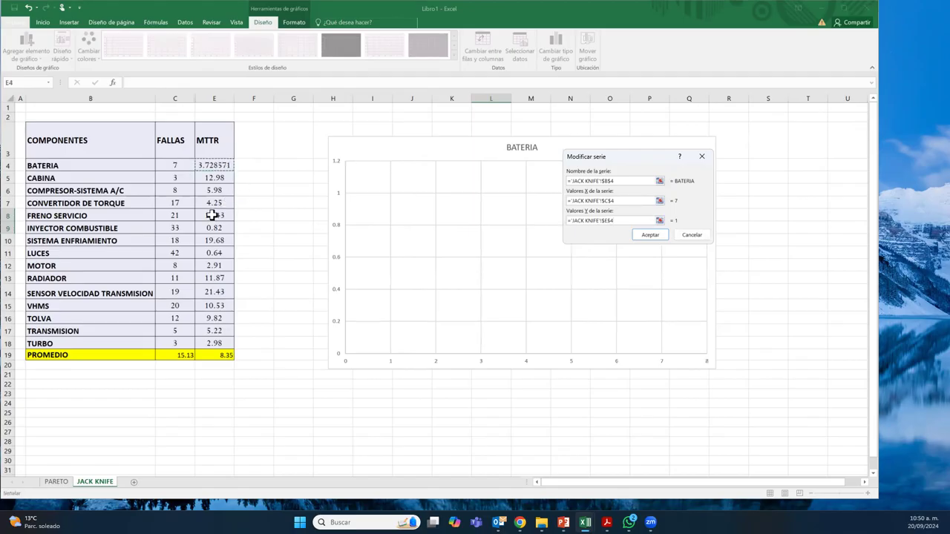
key(Return)
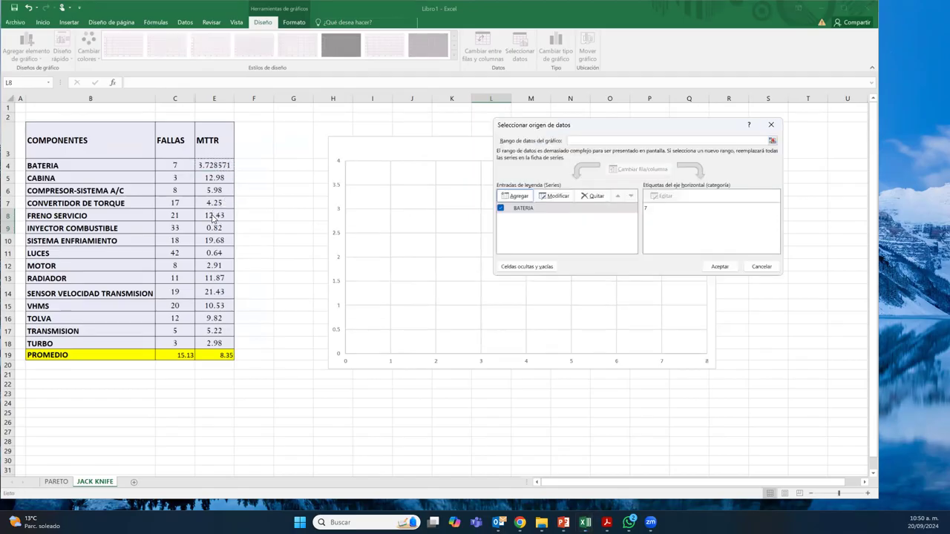
Step: Add the CABINA series with its name from B5, X value from C5 and Y value from E5
click(516, 196)
click(123, 177)
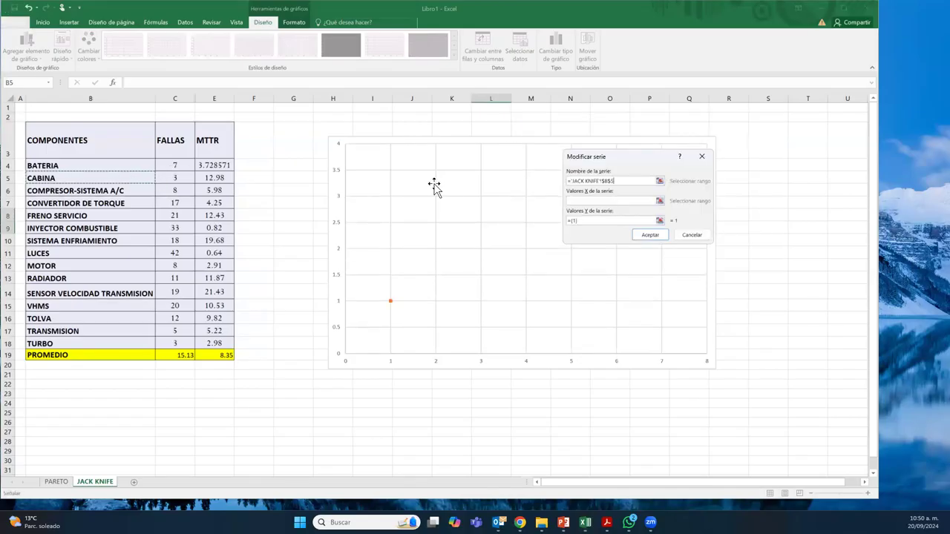
click(177, 175)
key(Tab)
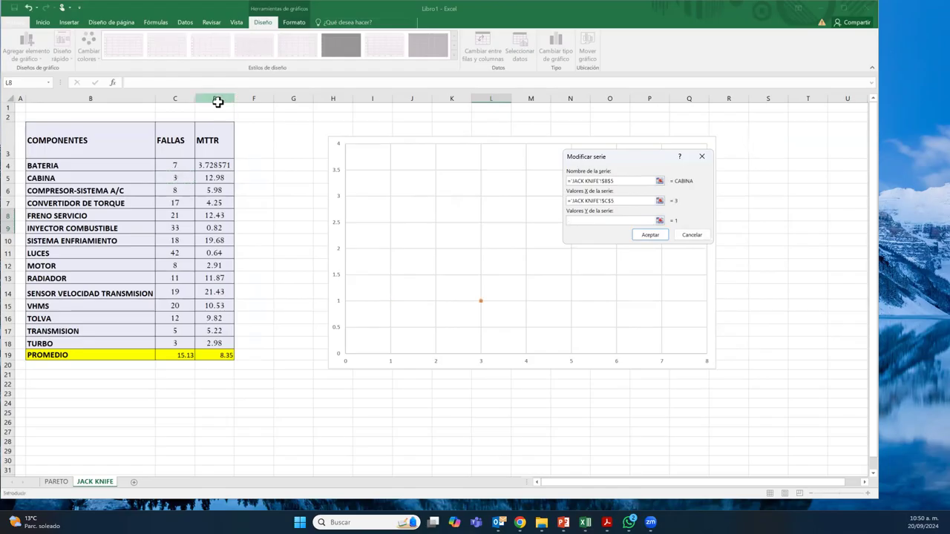
click(212, 179)
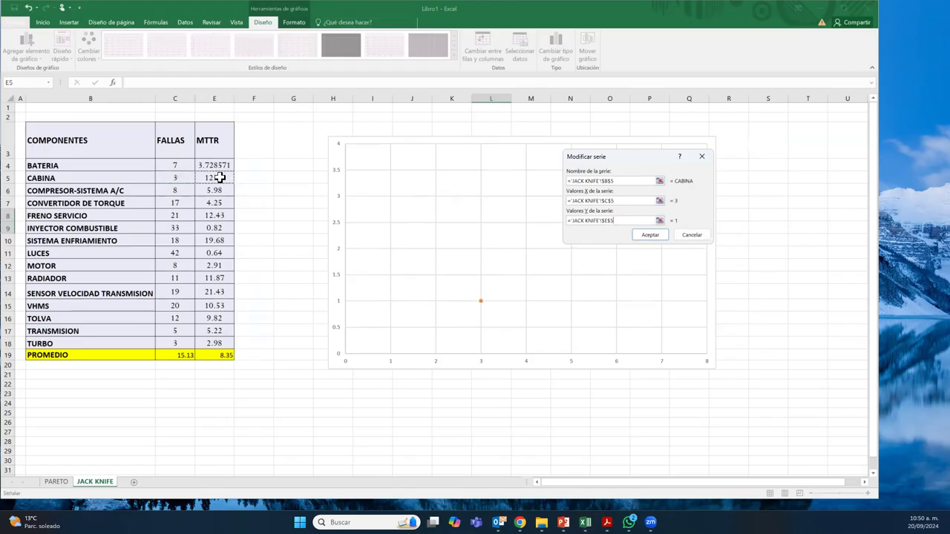
click(648, 236)
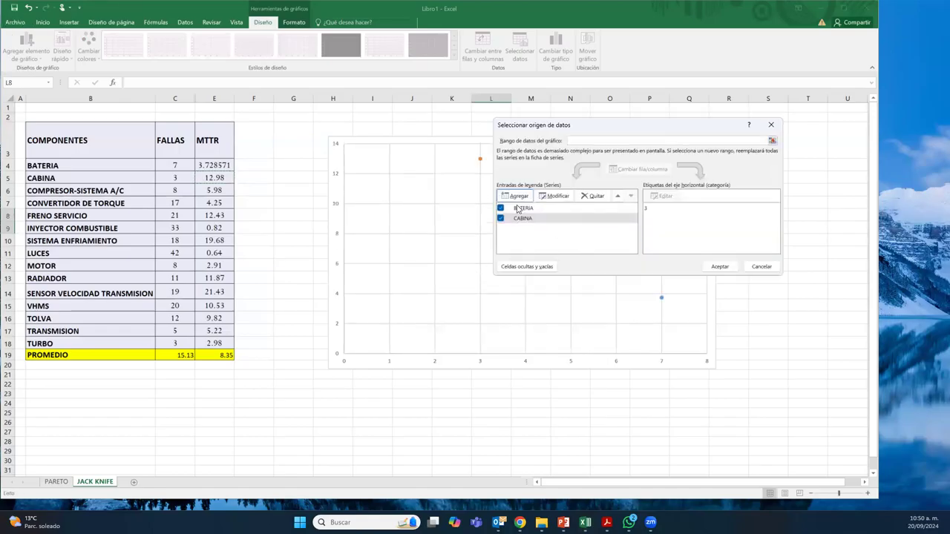
Step: Add the COMPRESOR-SISTEMA A/C series with its name from B6, X value from C6 and Y value from E6
click(518, 196)
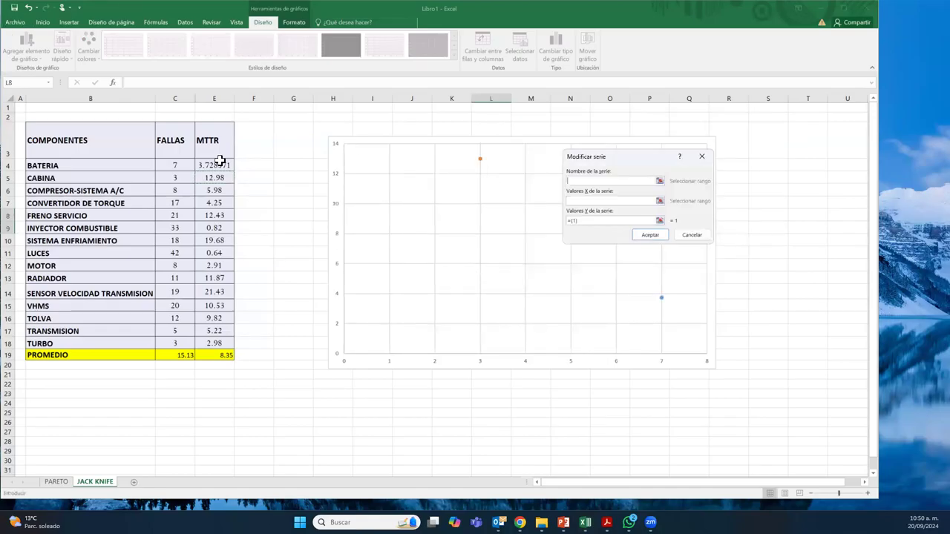
click(122, 190)
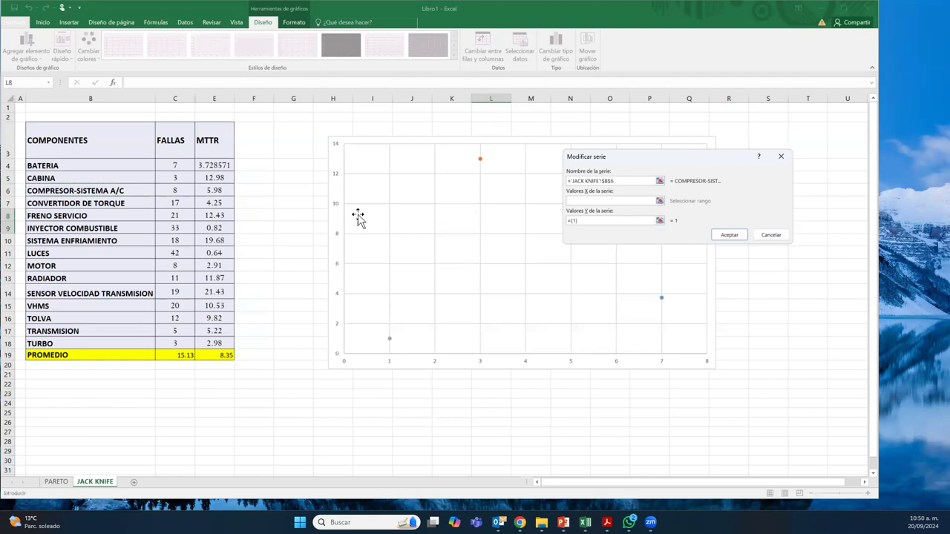
click(182, 191)
key(Tab)
click(208, 190)
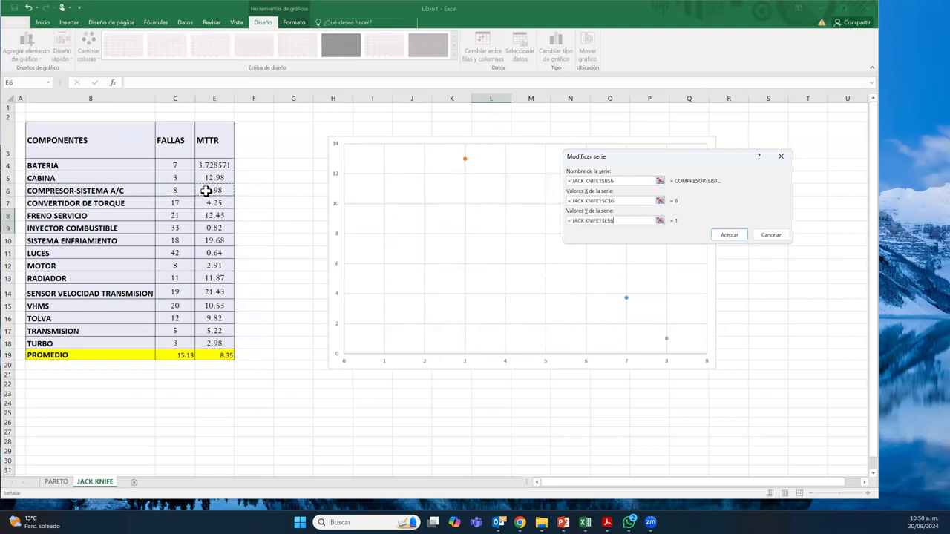
key(Return)
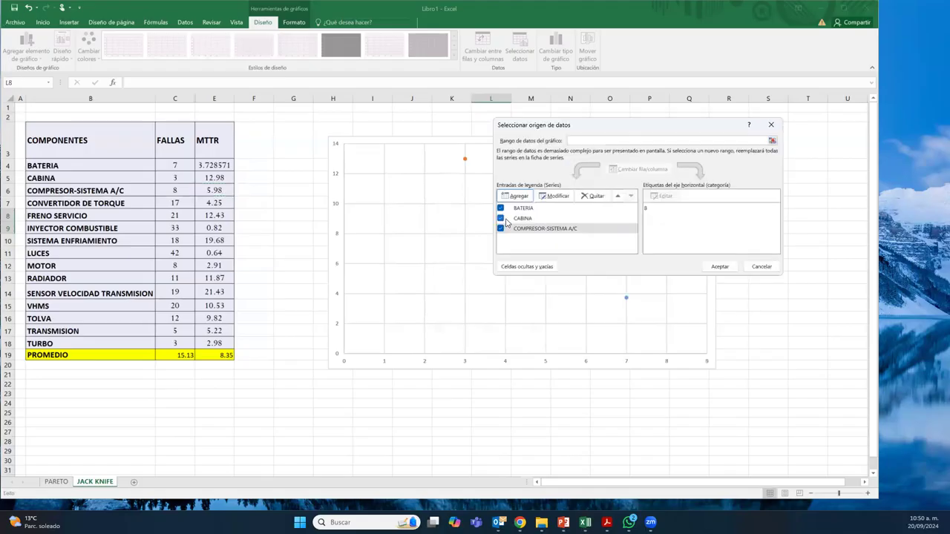
Step: Add the CONVERTIDOR DE TORQUE series with its name from B7, X value from C7 and Y value from E7
click(508, 193)
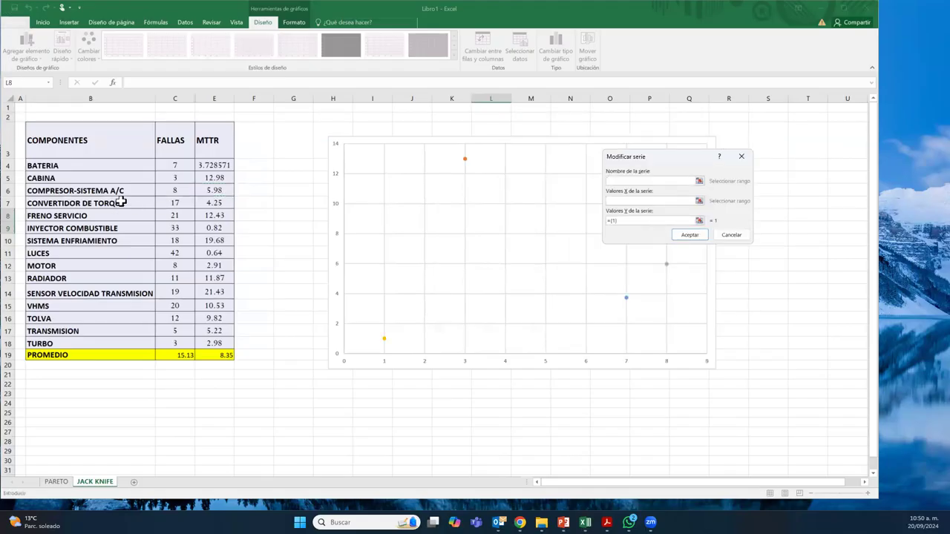
click(119, 203)
key(Tab)
click(179, 205)
key(Tab)
click(214, 201)
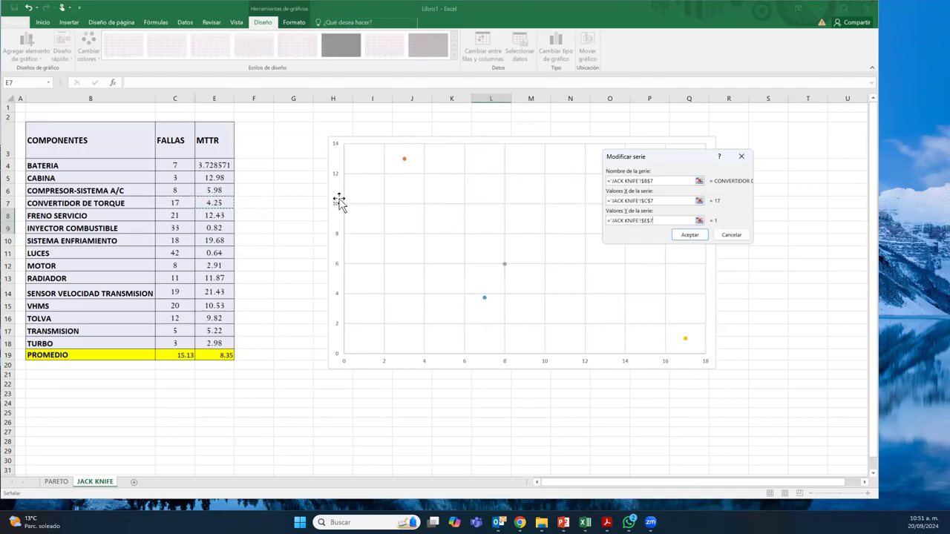
key(Return)
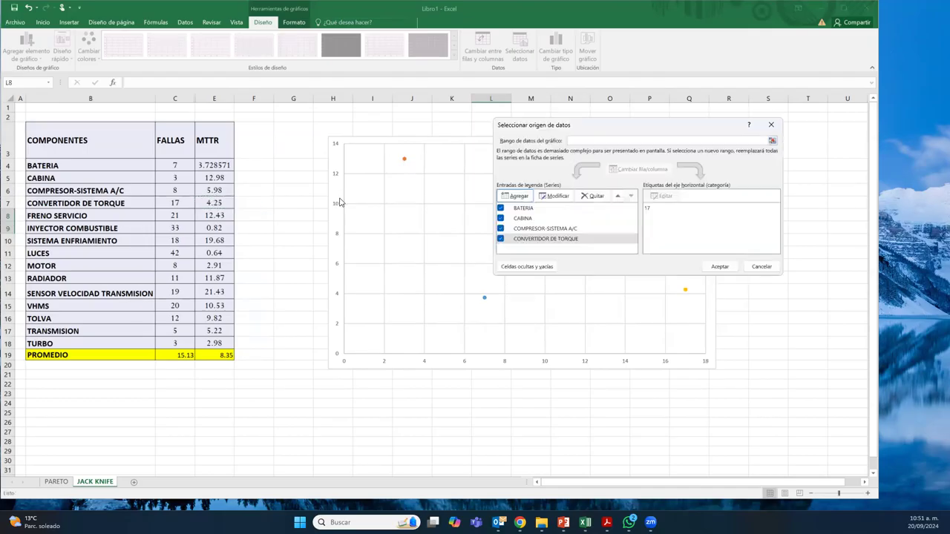
Step: Add the FRENO SERVICIO series with its name from B8, X value from C8 and Y value from E8
click(512, 197)
click(119, 215)
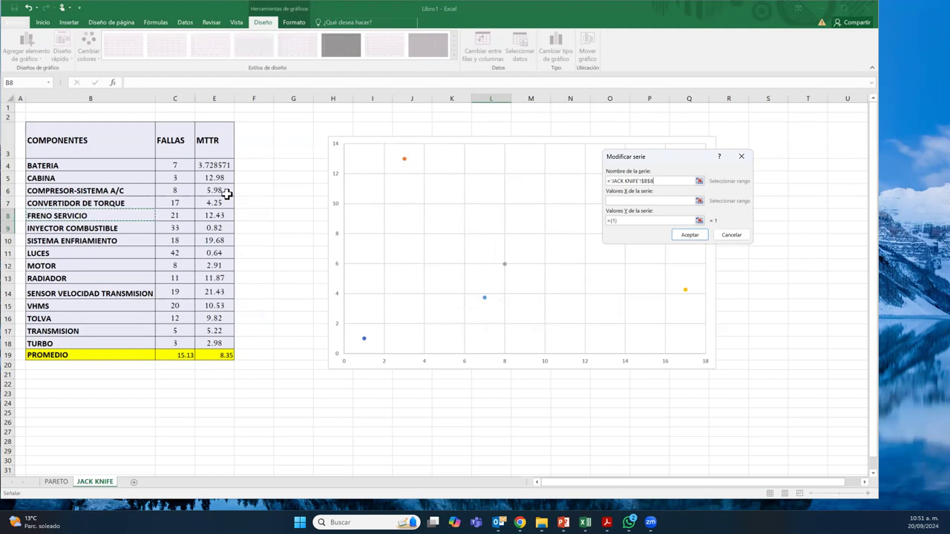
key(Tab)
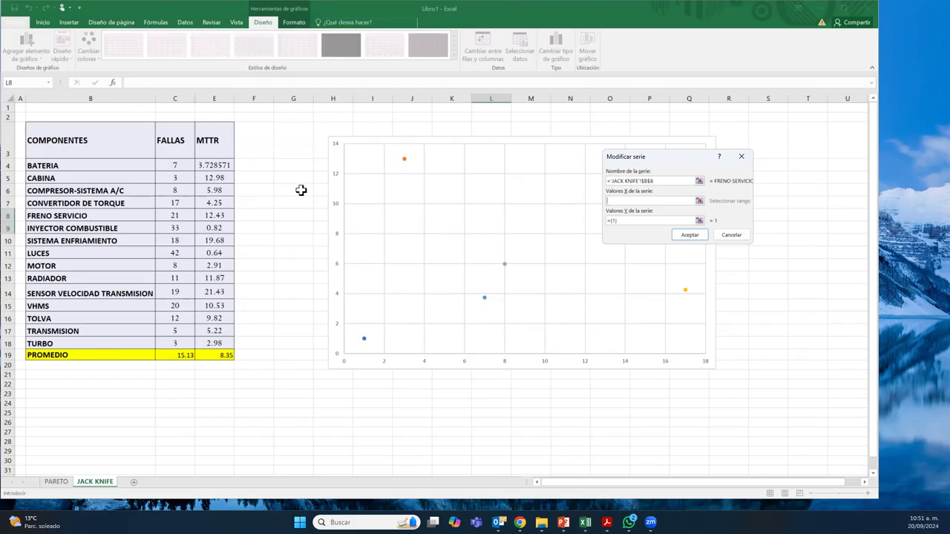
click(170, 214)
key(Tab)
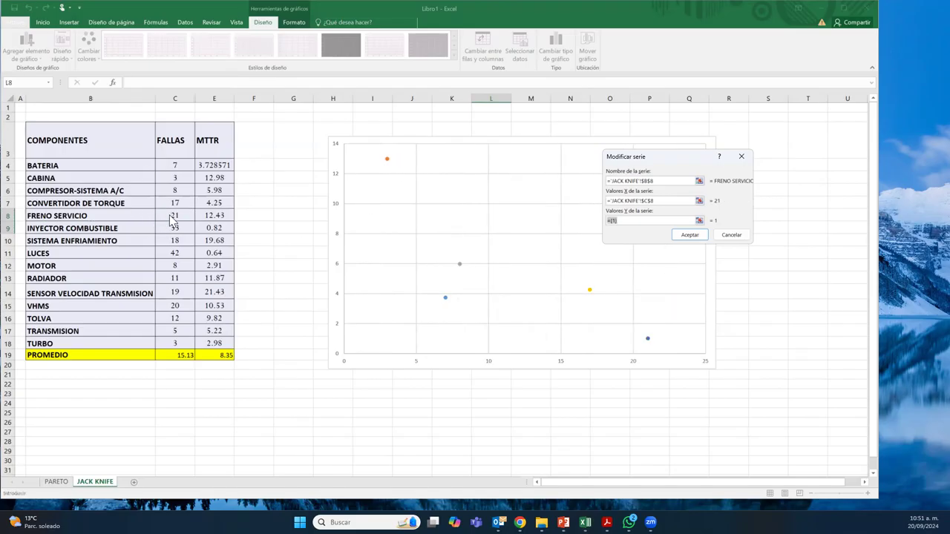
click(217, 211)
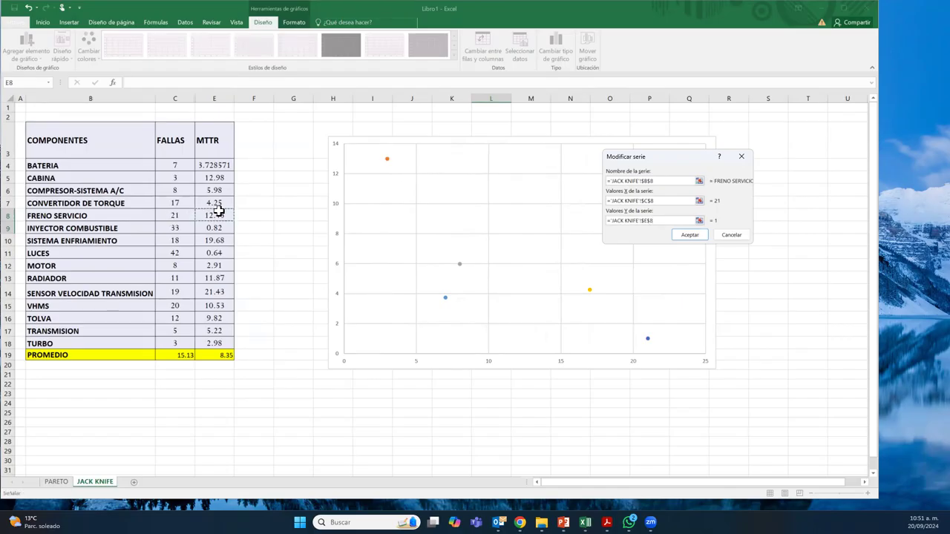
key(Return)
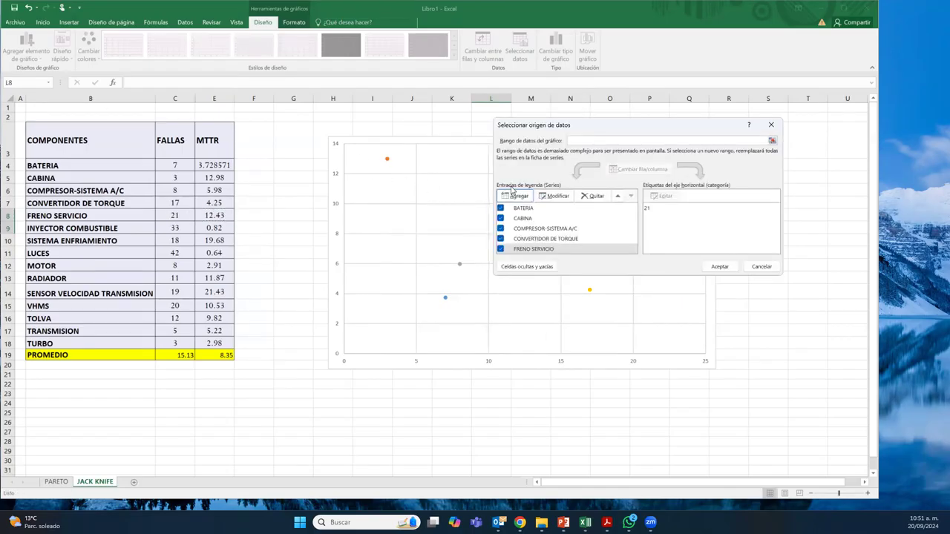
Step: Add the INYECTOR COMBUSTIBLE series with its name from B9, X value from C9 and Y value from E9
click(512, 194)
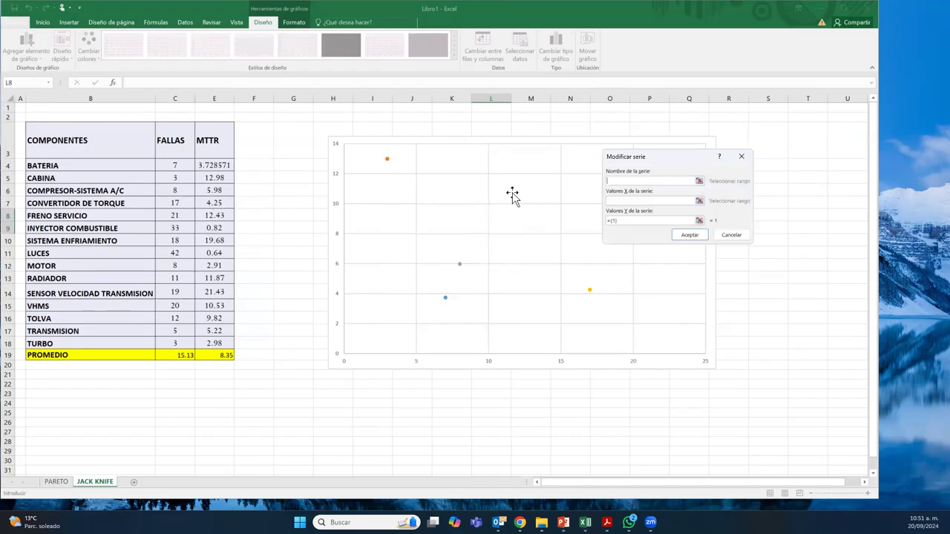
click(97, 229)
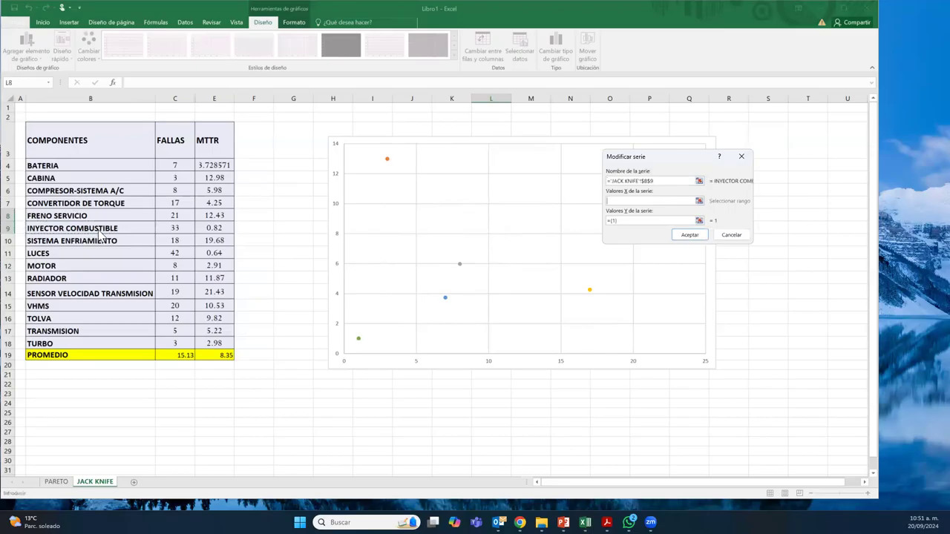
key(Tab)
click(175, 228)
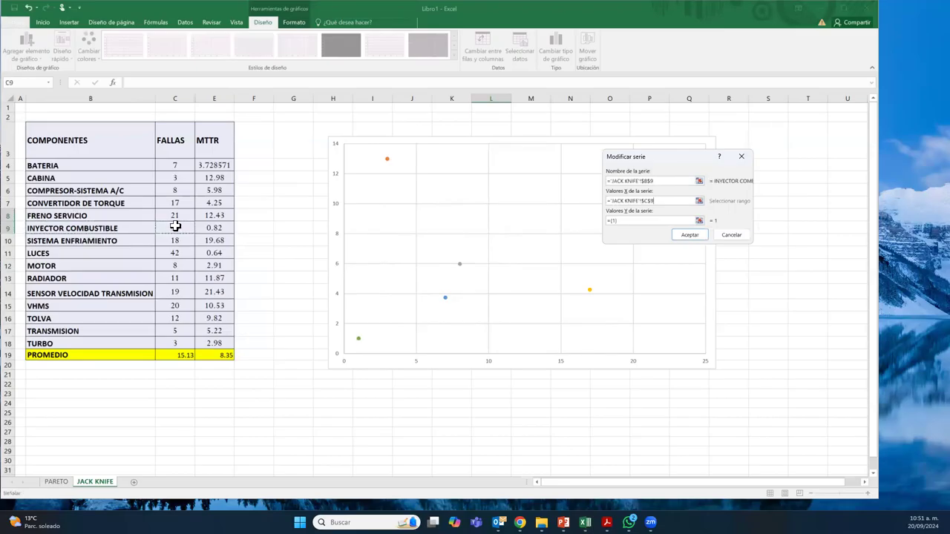
key(Tab)
click(217, 227)
key(Return)
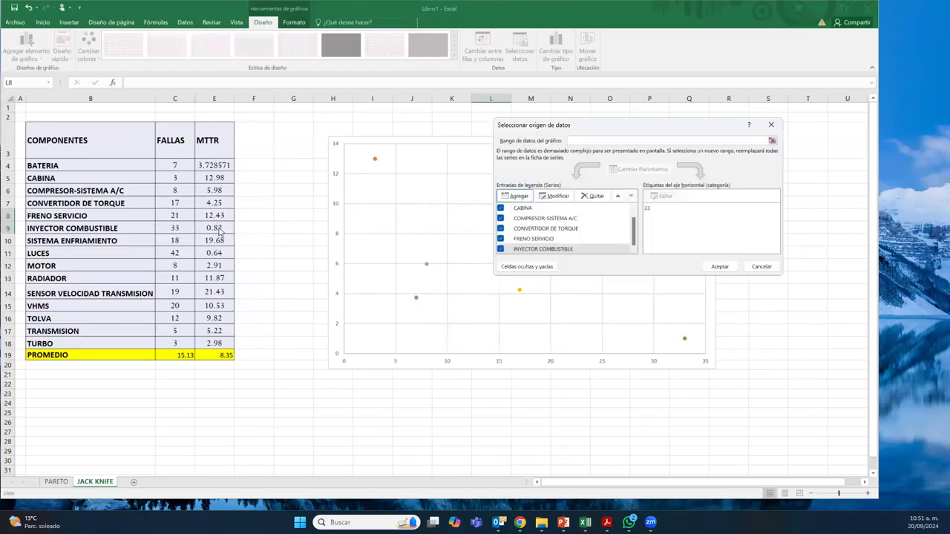
Step: Start a new chart series for LUCES, taking its name from B11
click(518, 196)
click(107, 253)
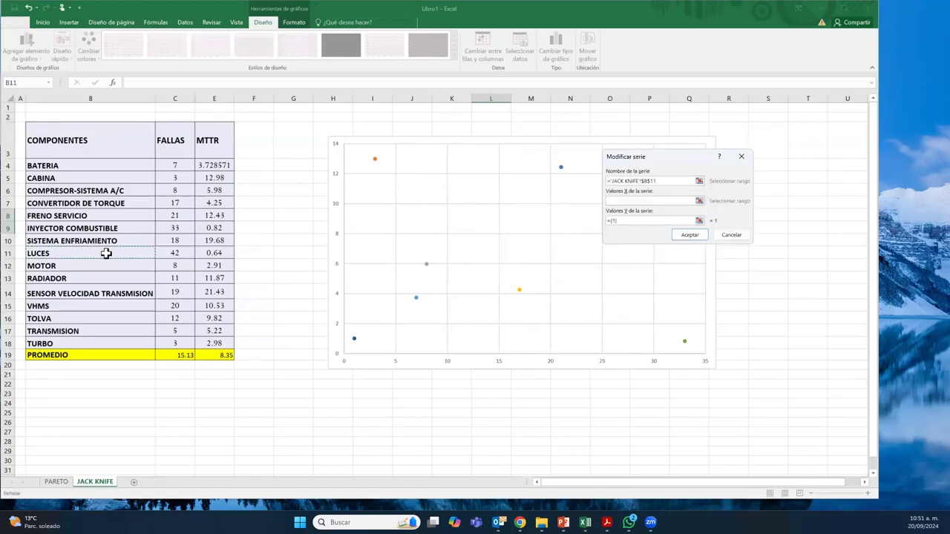
key(Tab)
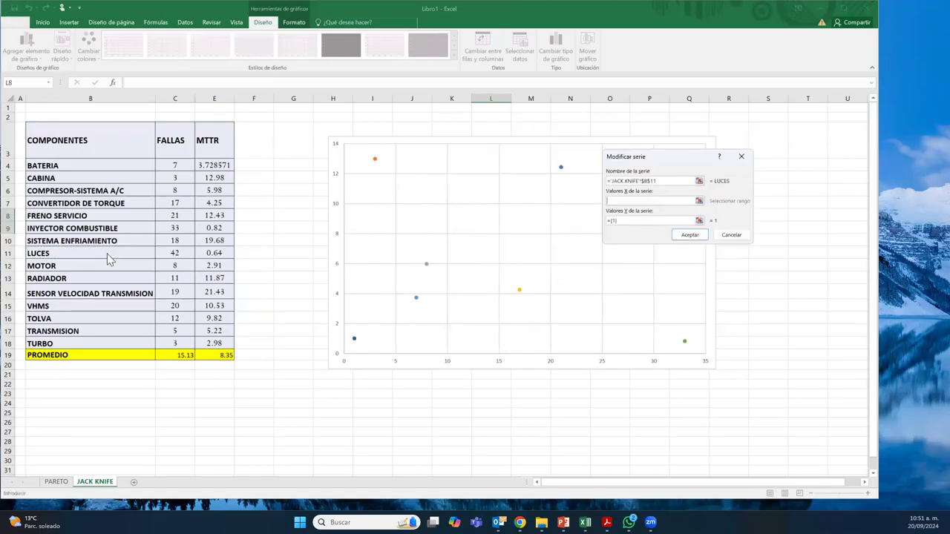
Step: Assign cell C11 as the X value and E11 as the Y value of the LUCES series
click(176, 255)
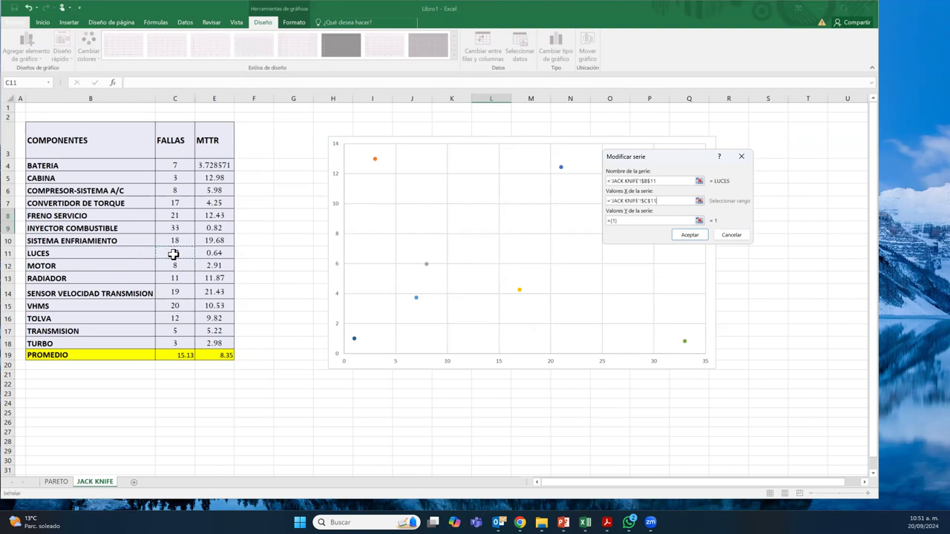
key(Tab)
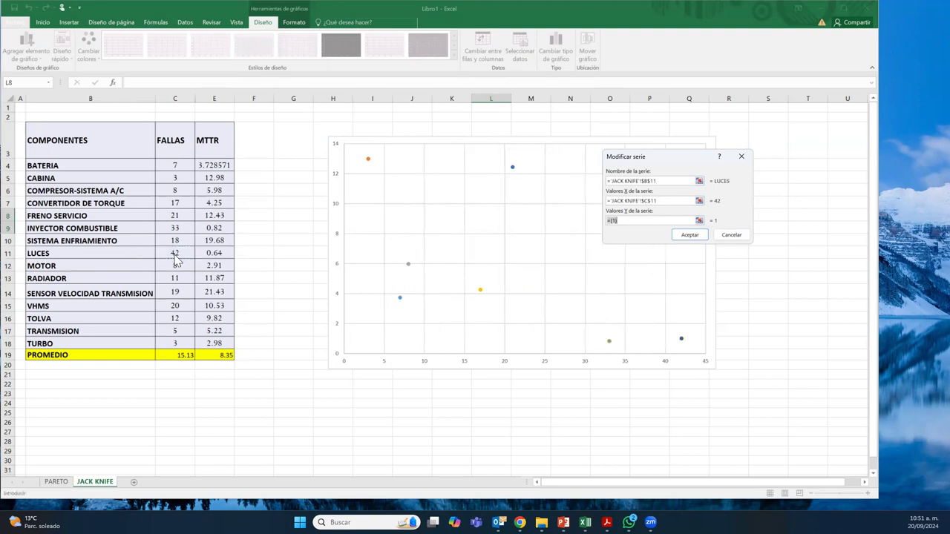
click(202, 253)
key(Return)
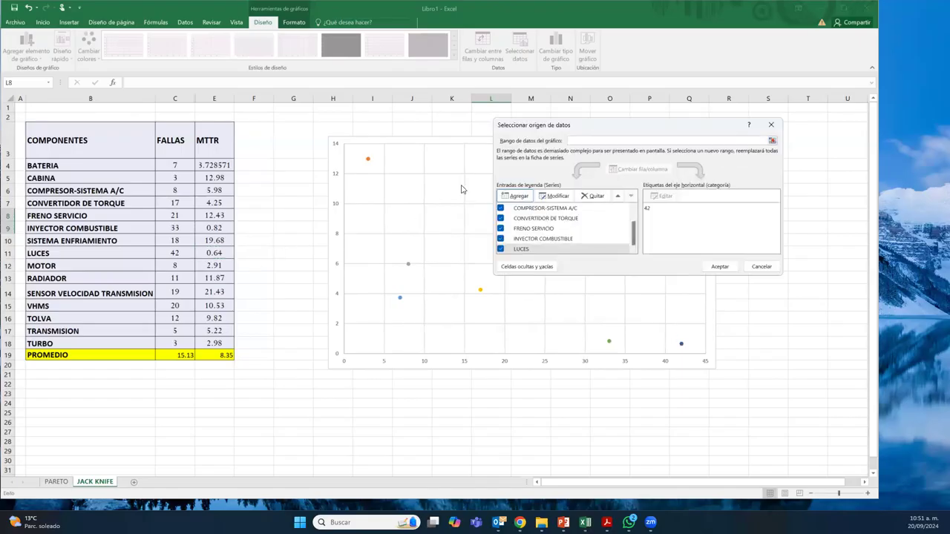
Step: Add a chart series named from B12 (MOTOR) with X value C12 and Y value E12
click(518, 195)
click(92, 267)
key(Tab)
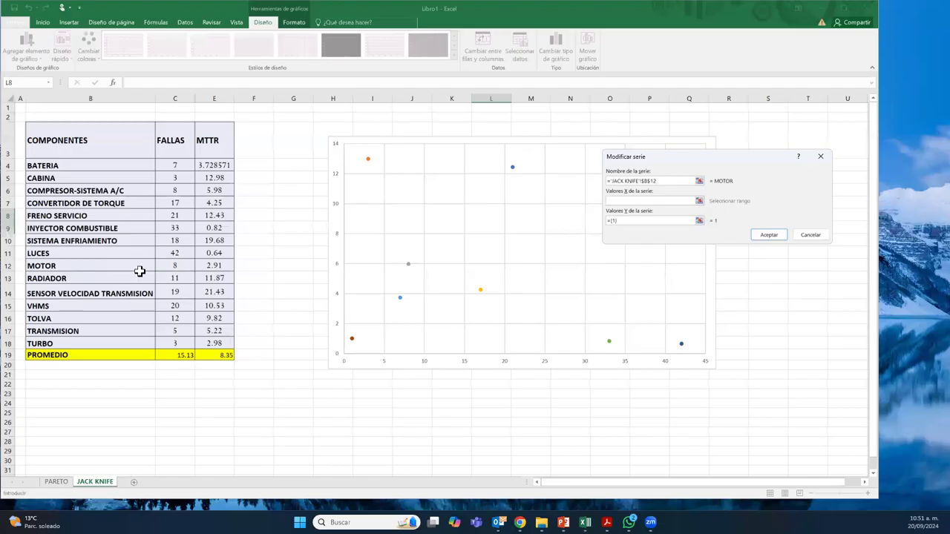
click(175, 266)
key(Tab)
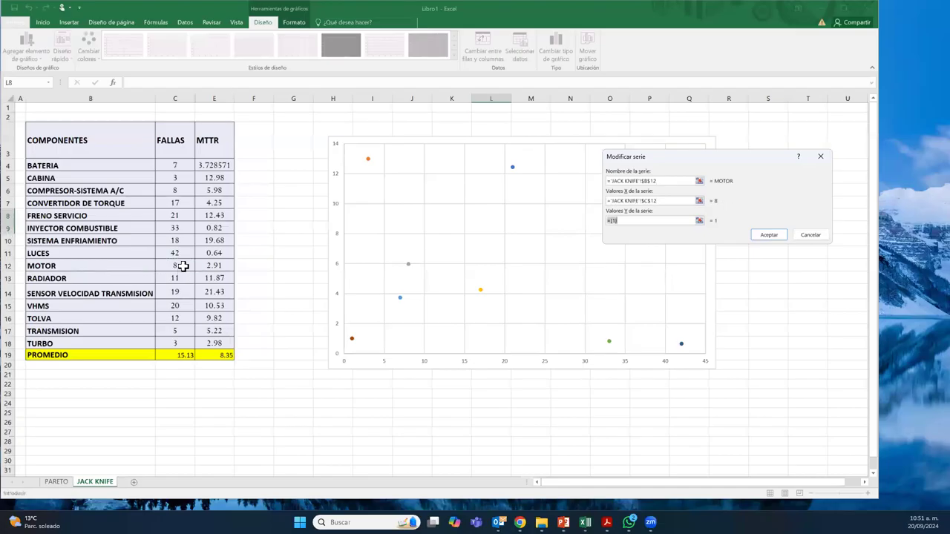
click(213, 265)
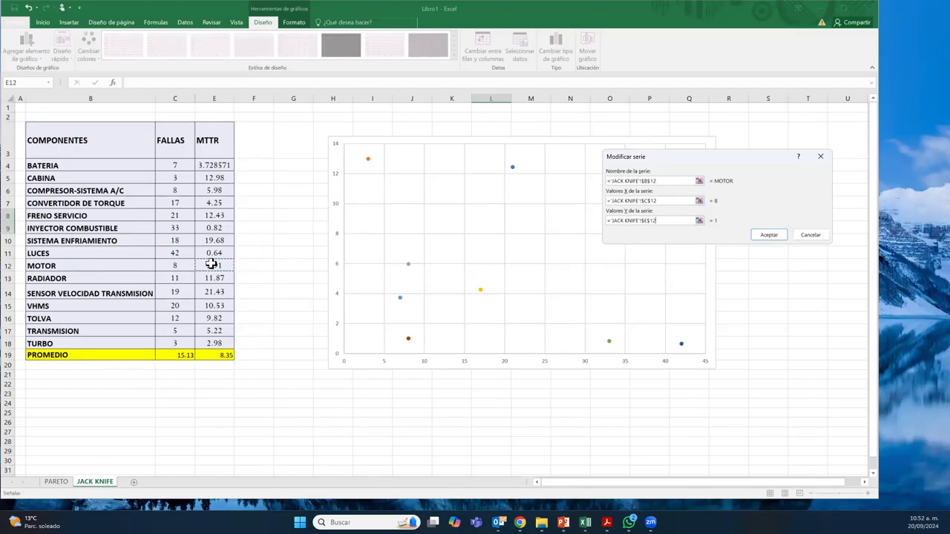
key(Return)
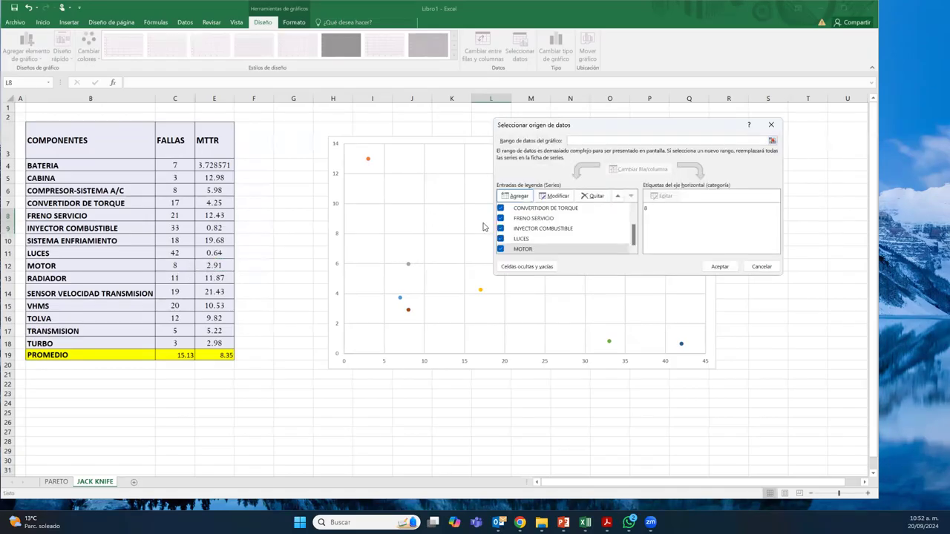
Step: Add a chart series named from B13 (RADIADOR) with its FALLAS cell C13 as X and MTTR cell E13 as Y
click(519, 197)
click(127, 276)
key(Tab)
click(169, 278)
key(Tab)
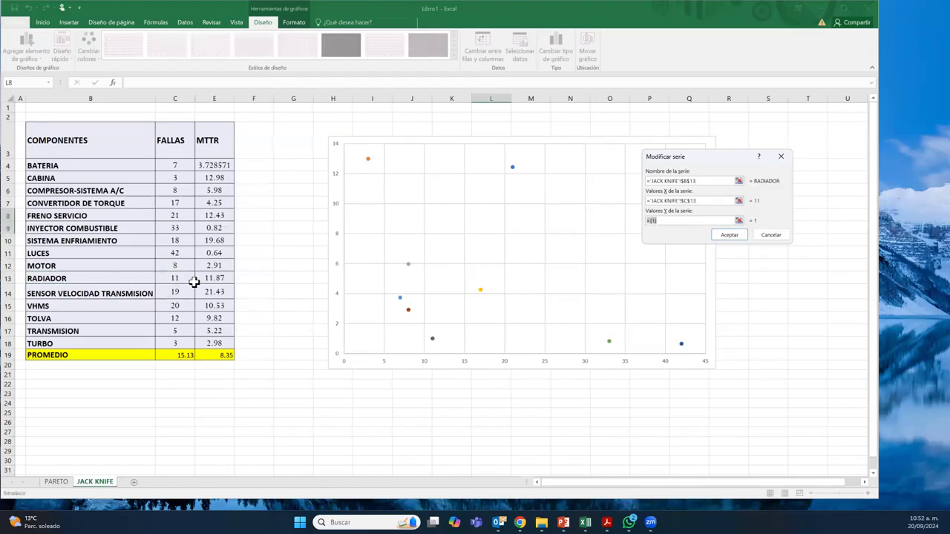
click(205, 278)
key(Return)
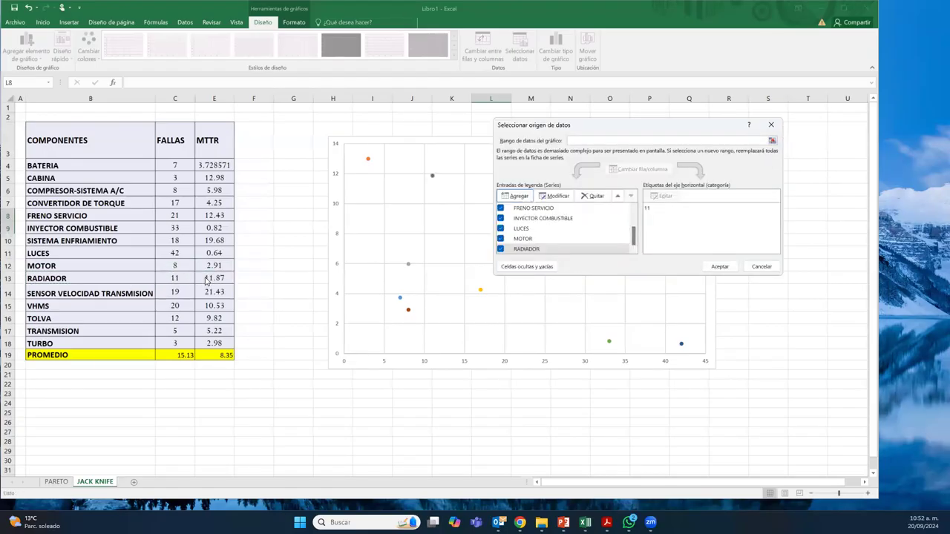
Step: Add a chart series named from B14 (SENSOR VELOCIDAD TRANSMISION) with X value C14 and Y value E14
click(517, 196)
click(119, 294)
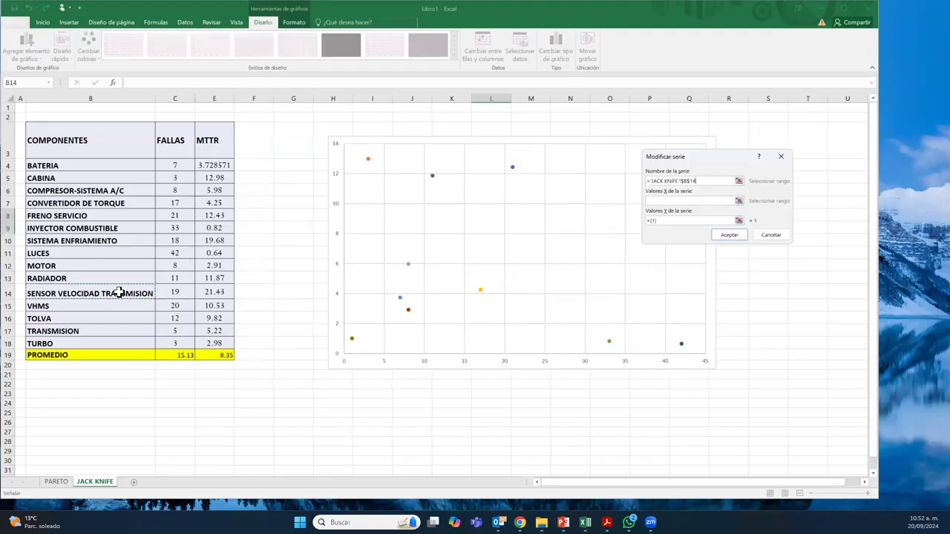
key(Tab)
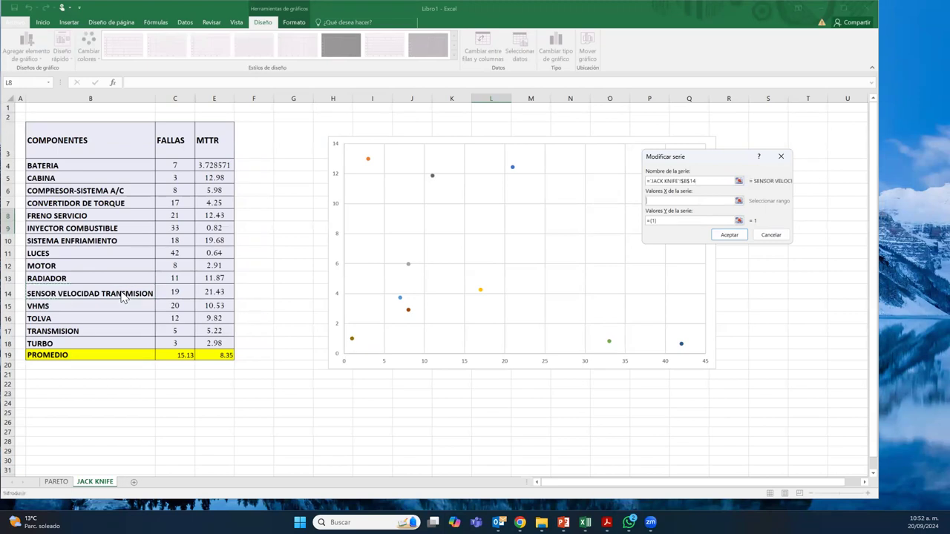
click(180, 291)
key(Tab)
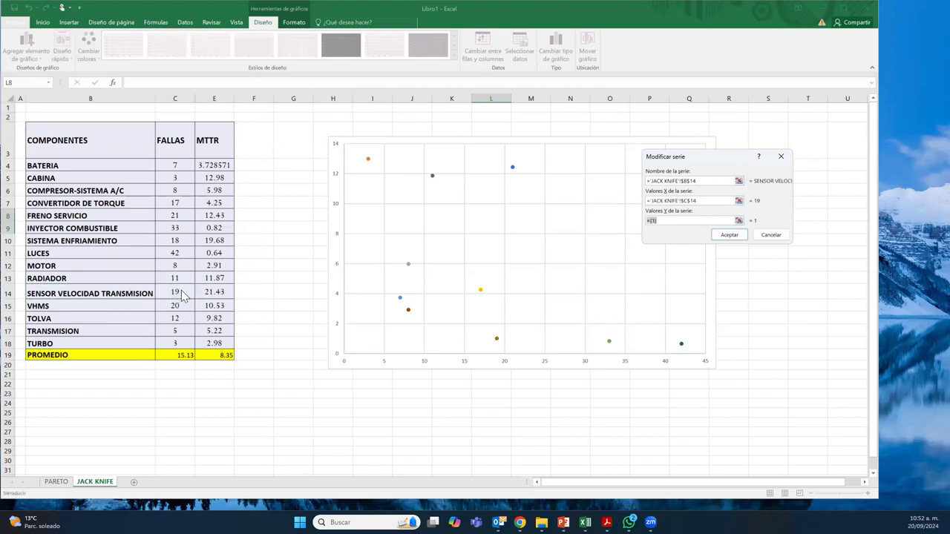
click(222, 290)
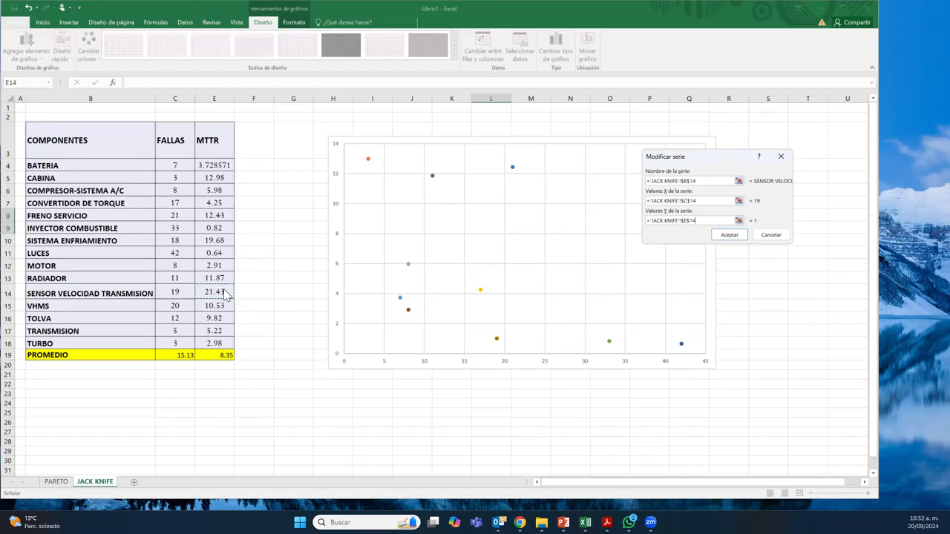
key(Return)
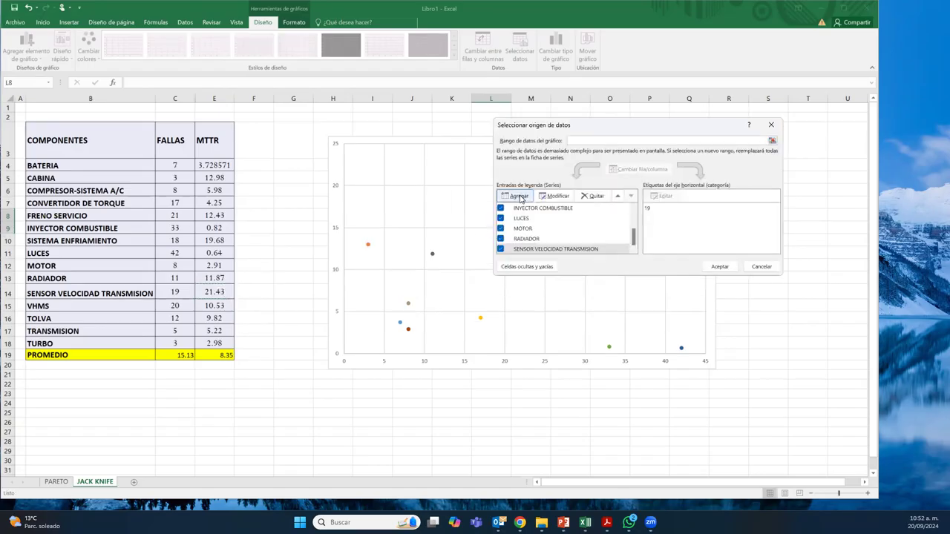
Step: Add a chart series named from B15 (VHMS) with X value C15 and Y value E15
click(519, 196)
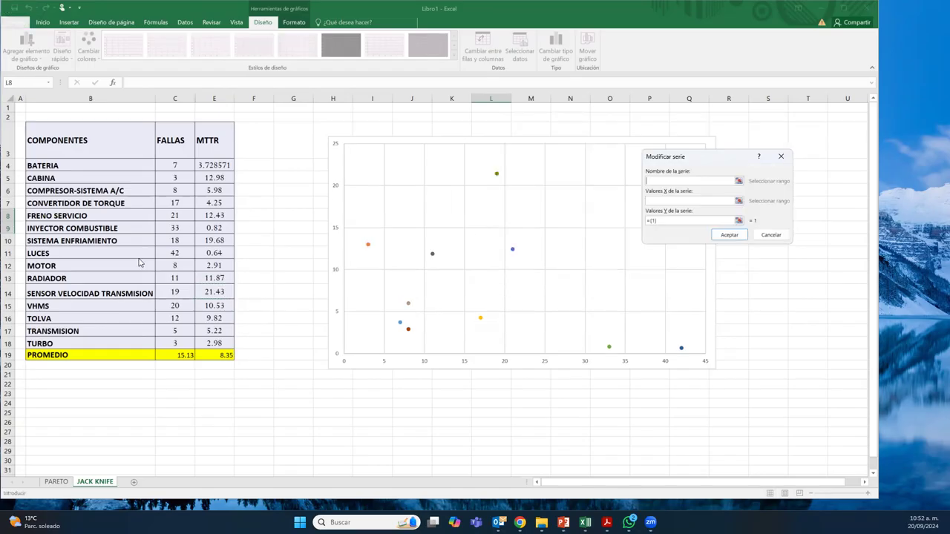
click(93, 306)
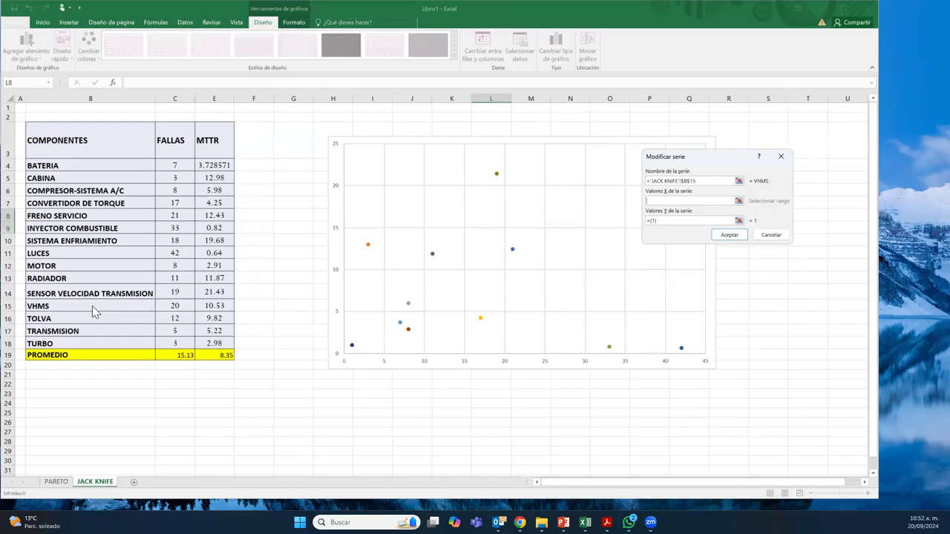
click(177, 305)
key(Tab)
click(208, 307)
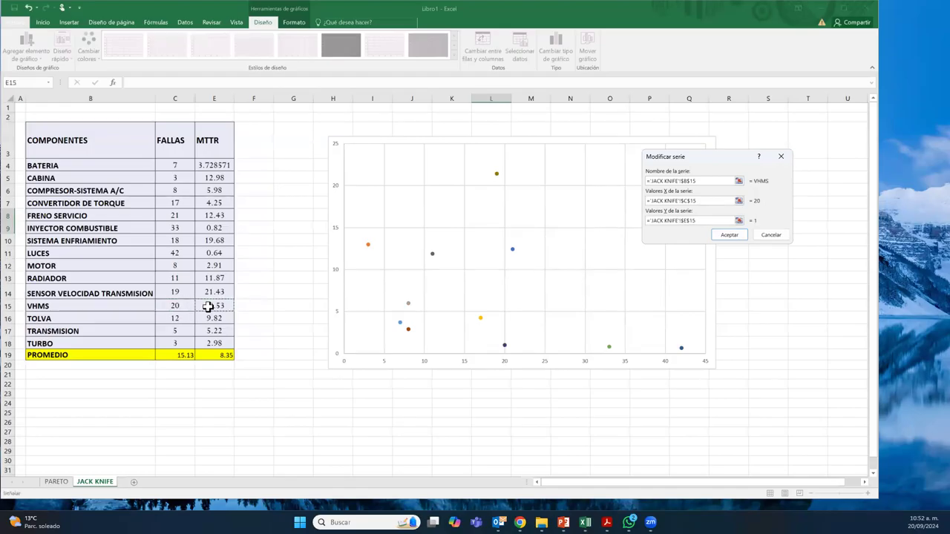
key(Return)
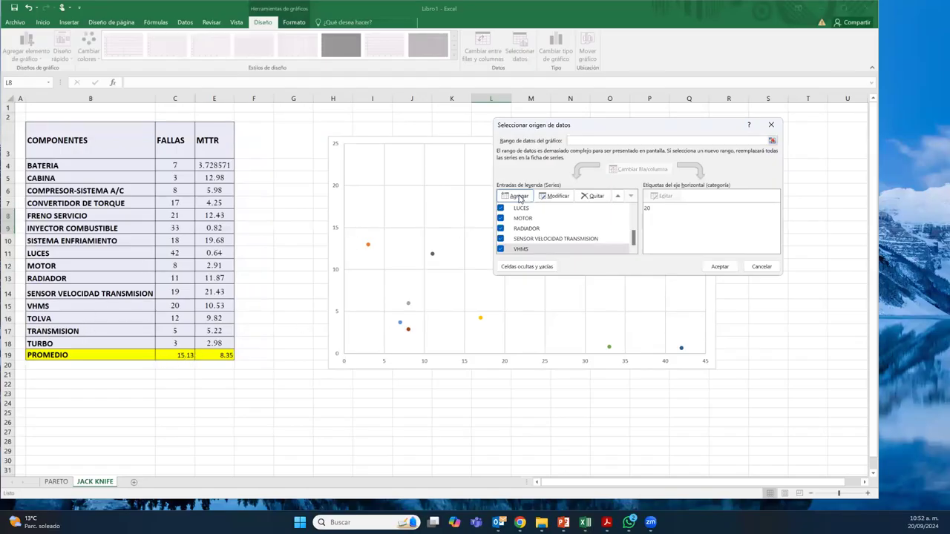
Step: Add a chart series named from B16 (TOLVA) with X value C16 and Y value E16
click(519, 197)
click(95, 318)
click(174, 318)
key(Tab)
click(225, 318)
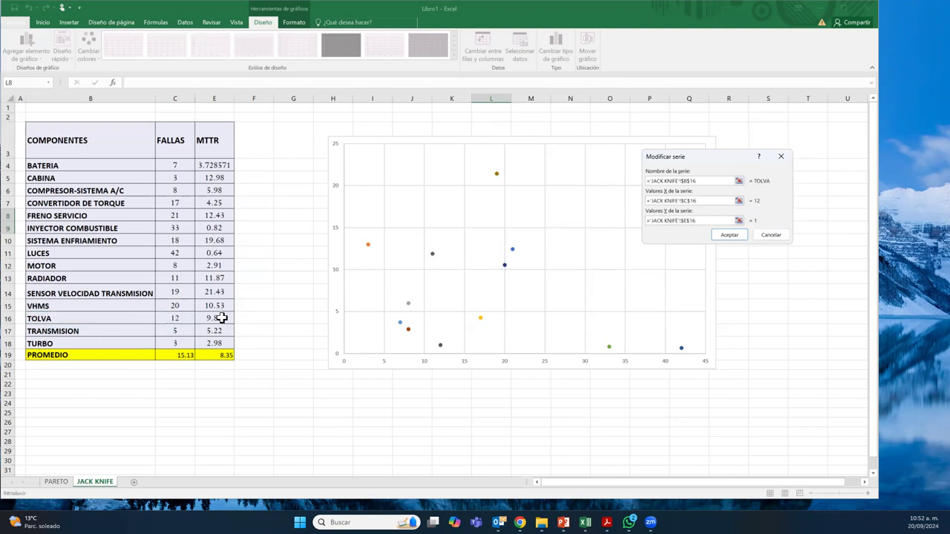
click(729, 234)
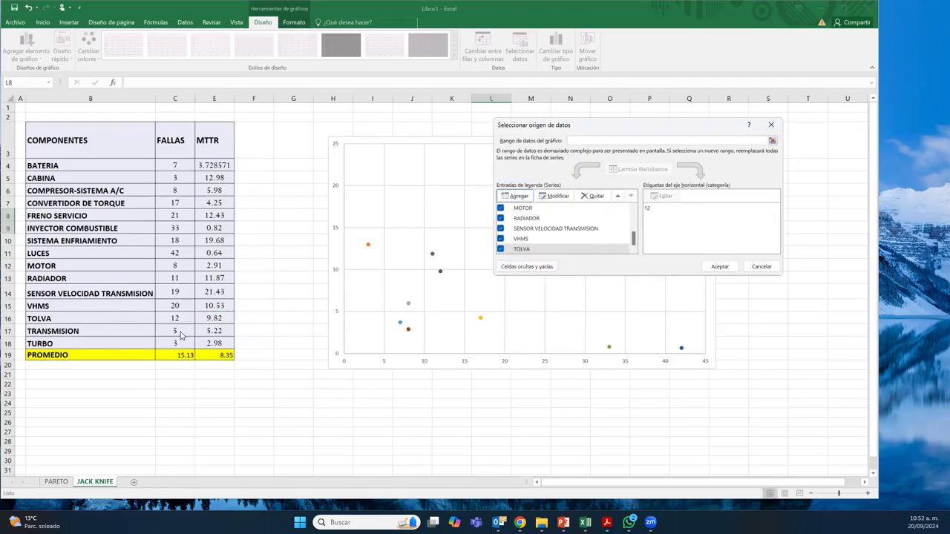
Step: Add a chart series named from B17 (TRANSMISION) with X value C17 and Y value E17
click(516, 196)
click(127, 329)
key(Tab)
click(171, 331)
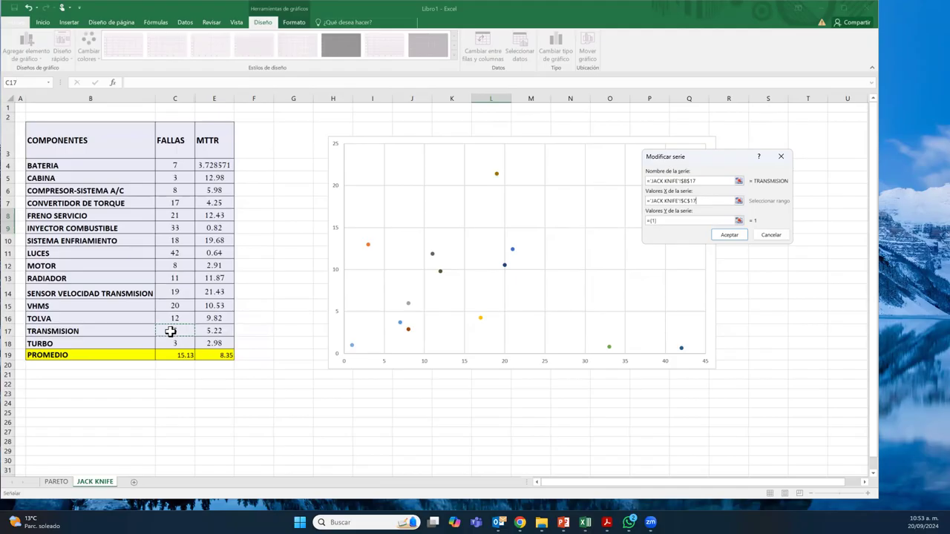
key(Tab)
click(212, 329)
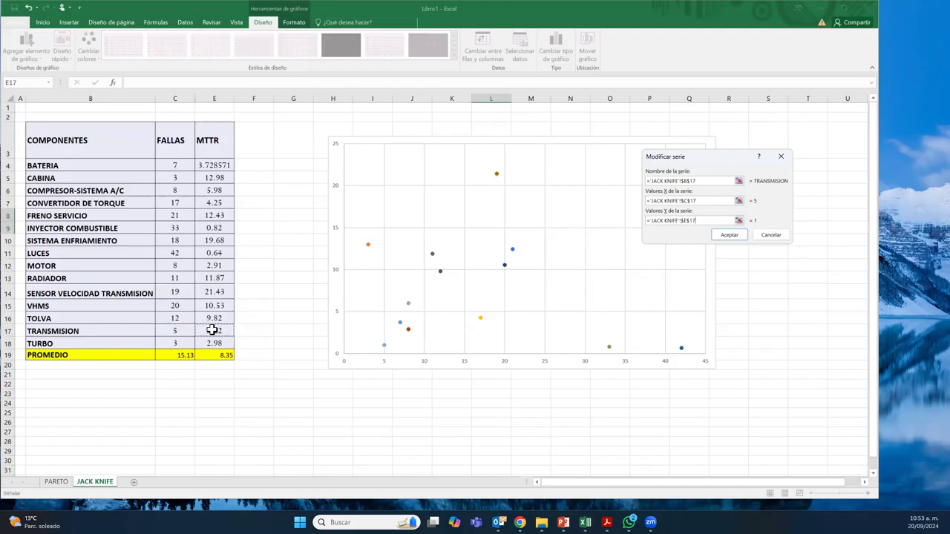
key(Return)
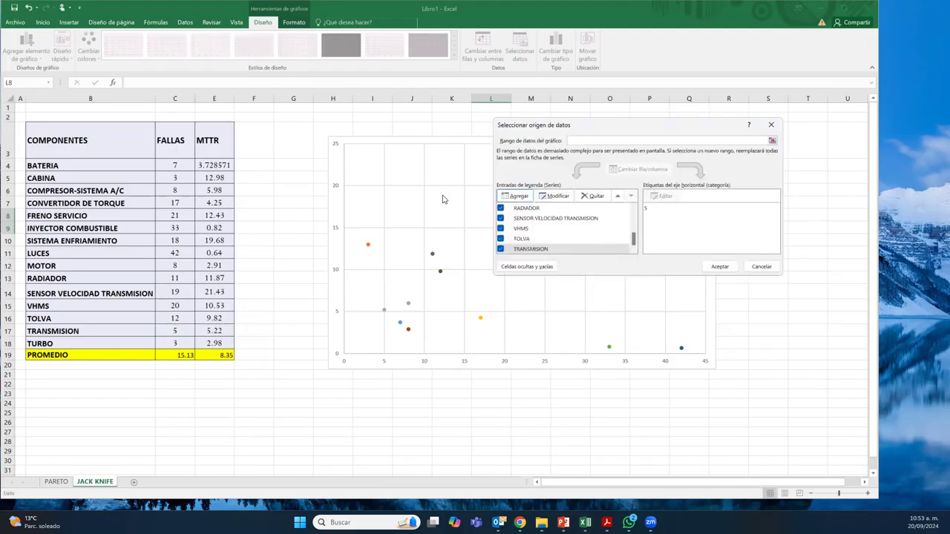
Step: Add a chart series named from B18 (TURBO) with X value C18 and Y value E18, and accept the chart's data source
click(519, 196)
click(72, 344)
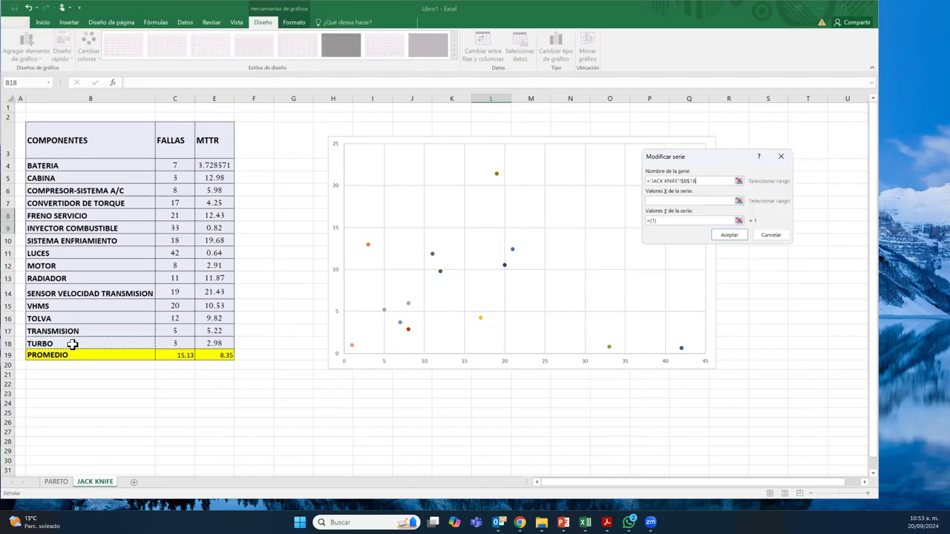
click(168, 343)
key(Tab)
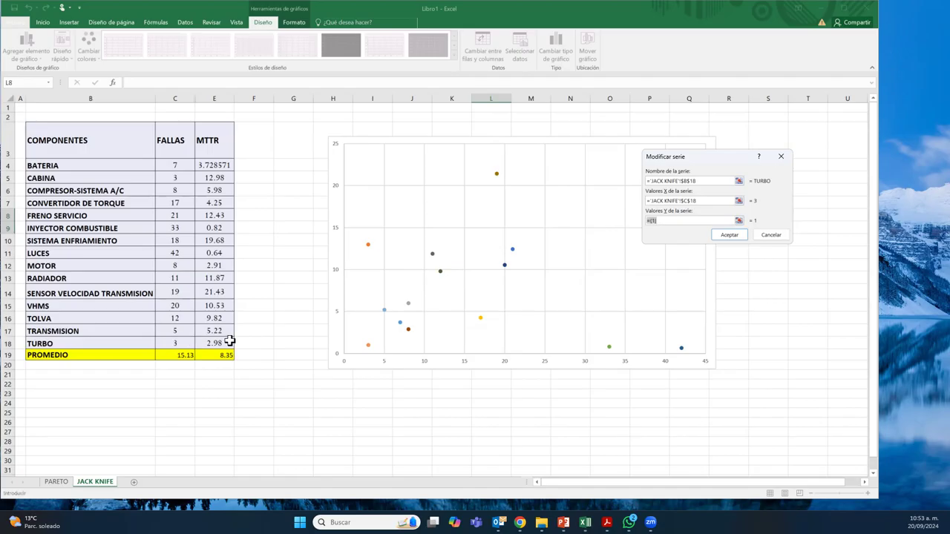
click(220, 342)
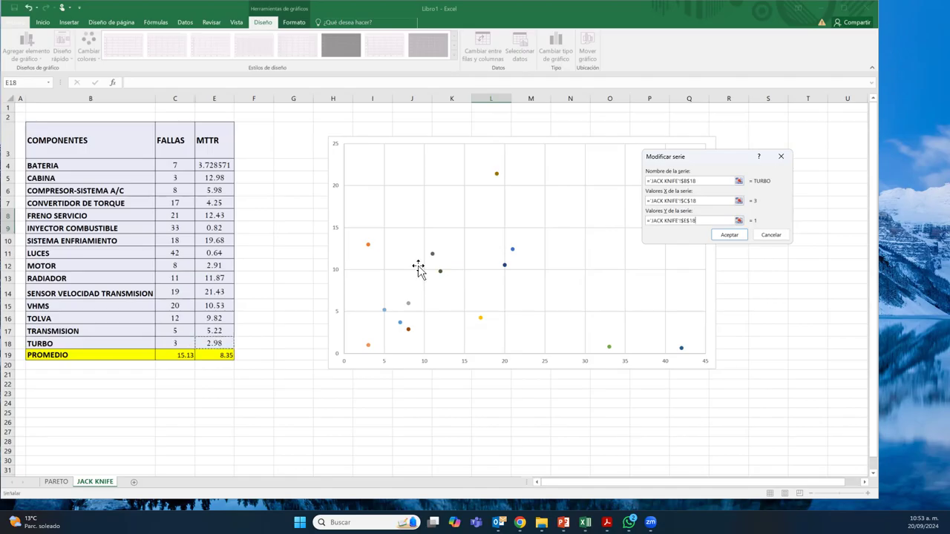
click(717, 235)
click(715, 269)
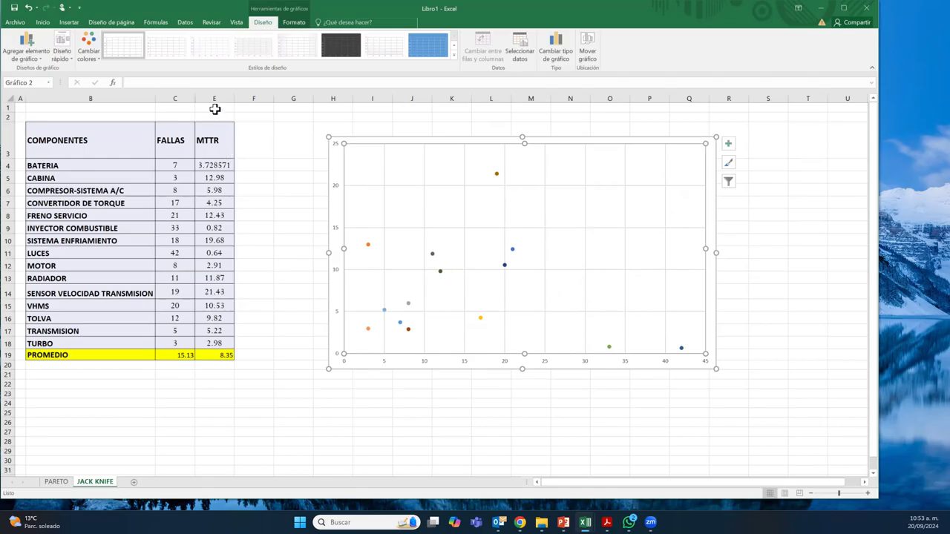
drag(200, 92, 187, 93)
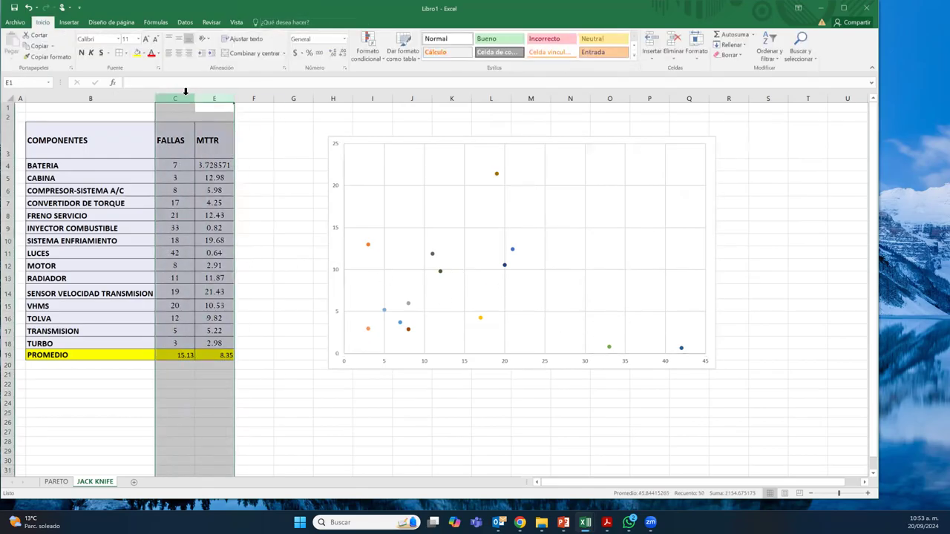
right_click(186, 99)
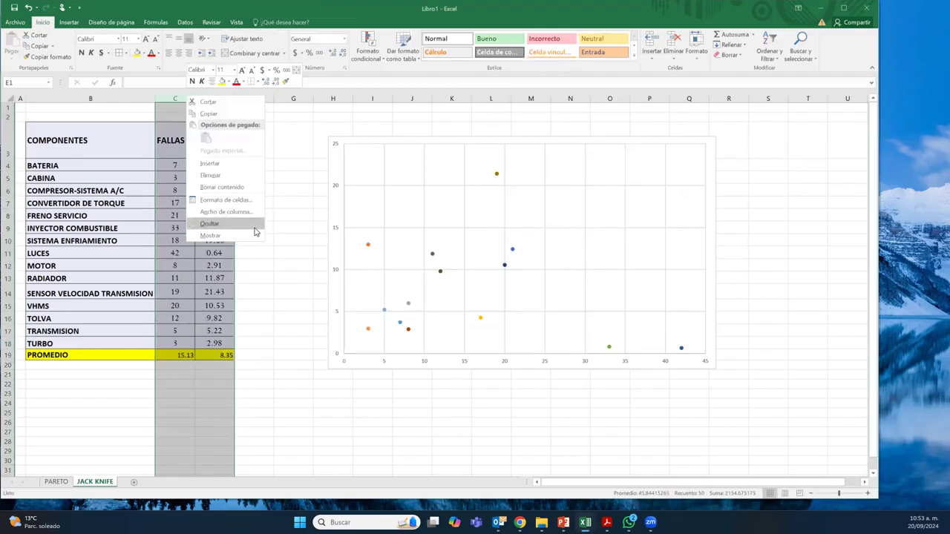
click(271, 280)
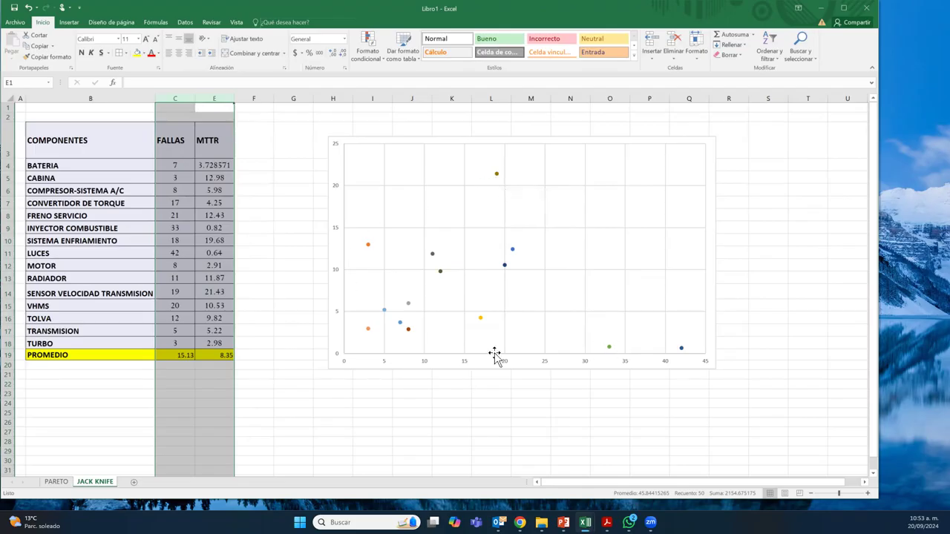
click(304, 279)
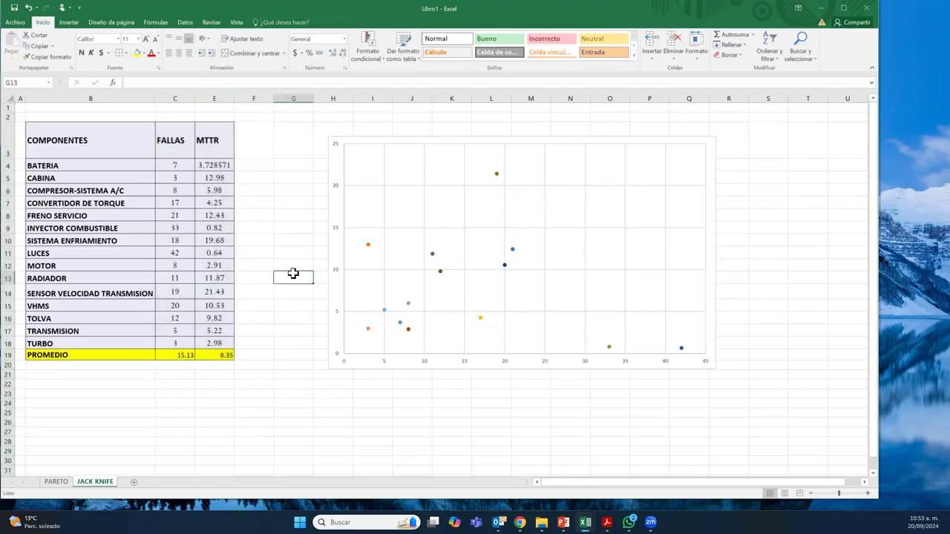
Step: Delete the horizontal and vertical gridlines from the scatter chart
click(570, 233)
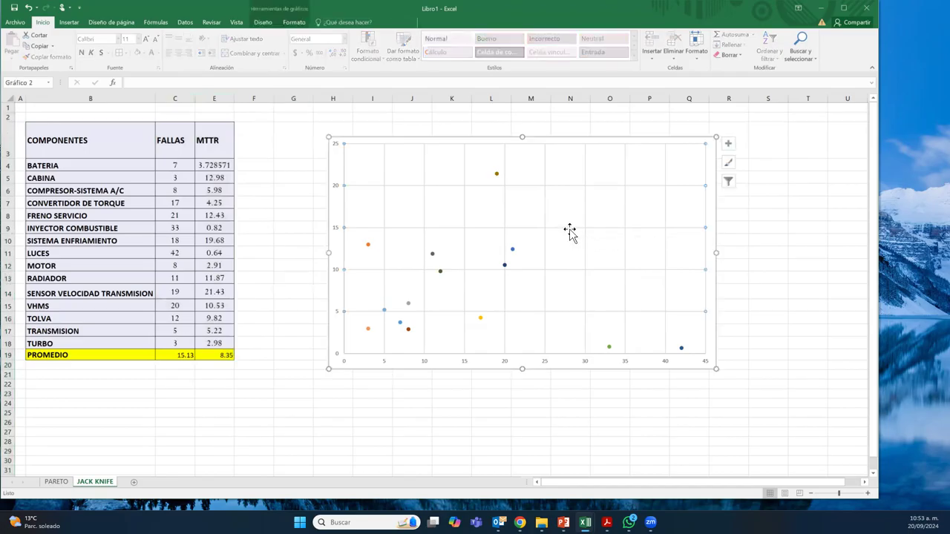
key(Delete)
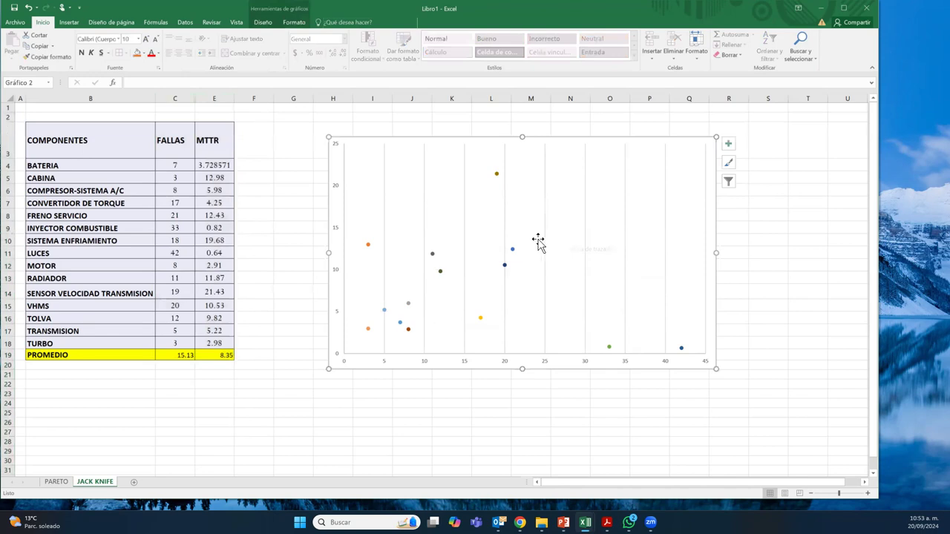
click(545, 248)
key(Delete)
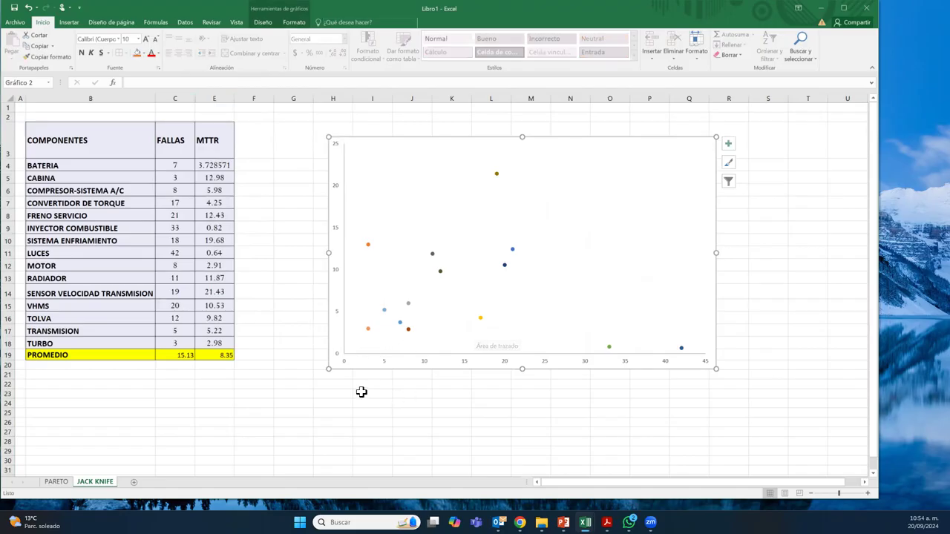
drag(187, 165, 176, 325)
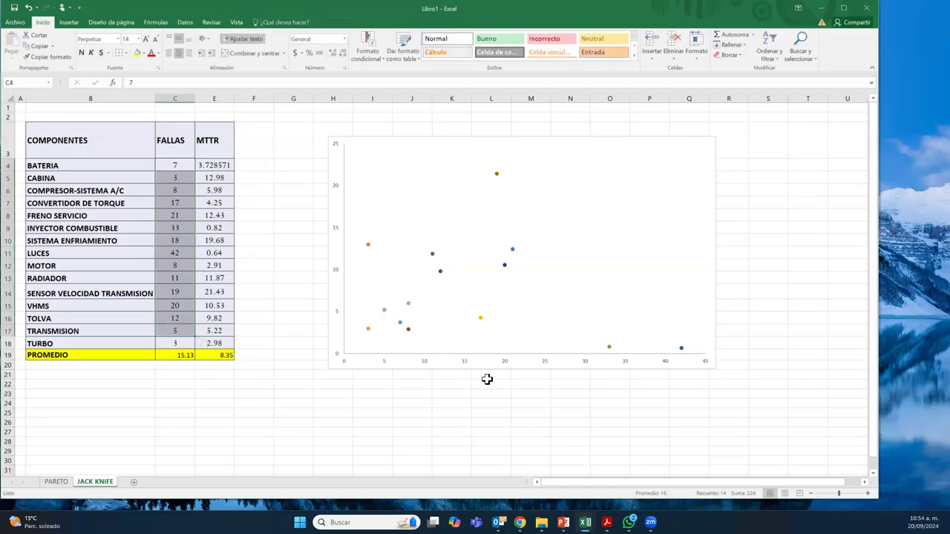
Step: Fix the scatter chart's horizontal axis limits at a minimum of 0 and a maximum of 45
click(504, 365)
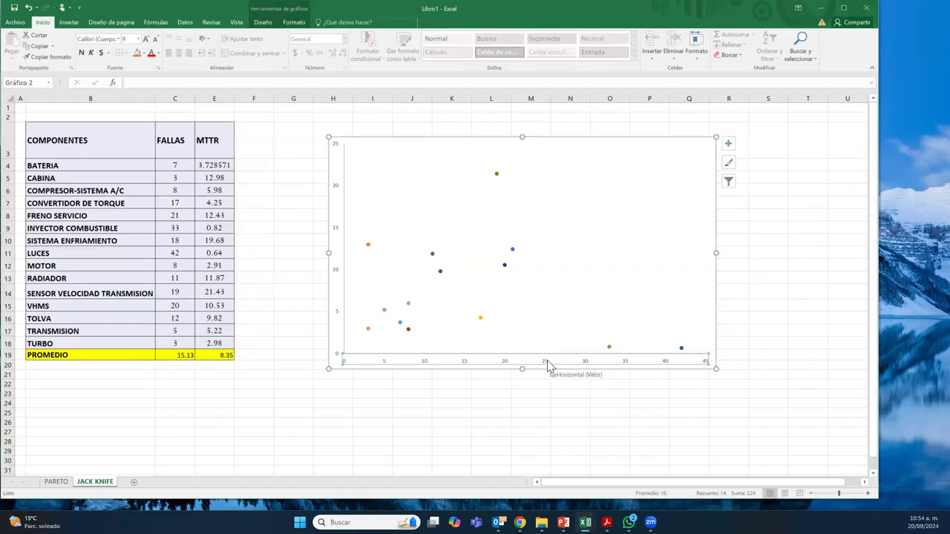
right_click(547, 360)
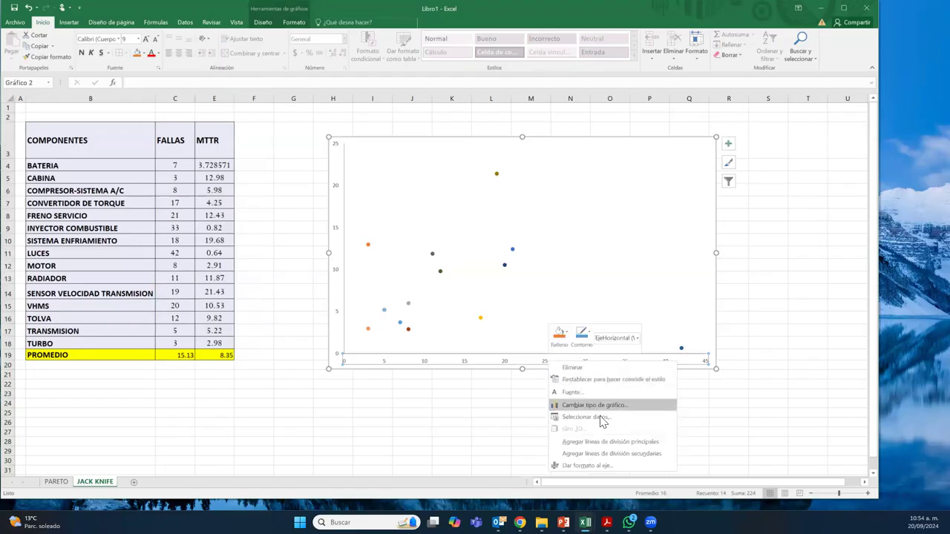
click(600, 465)
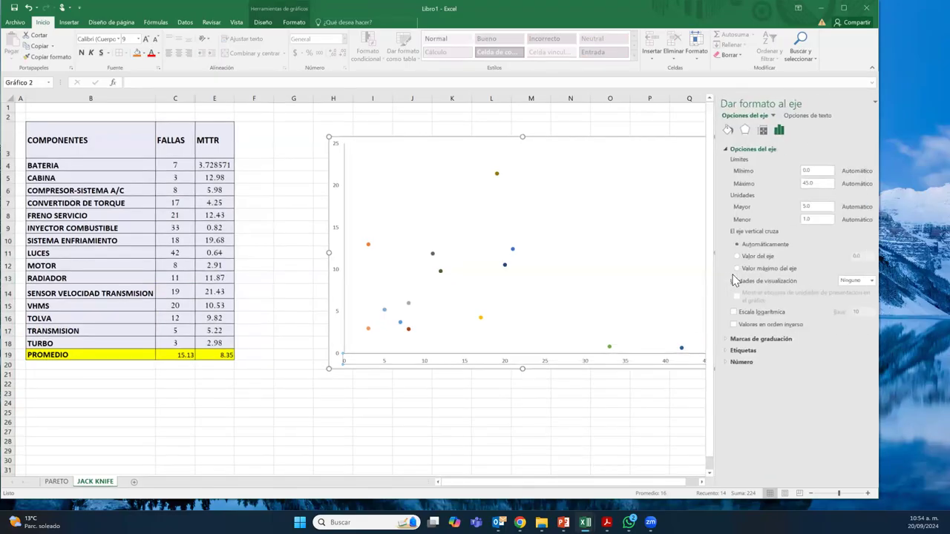
click(815, 169)
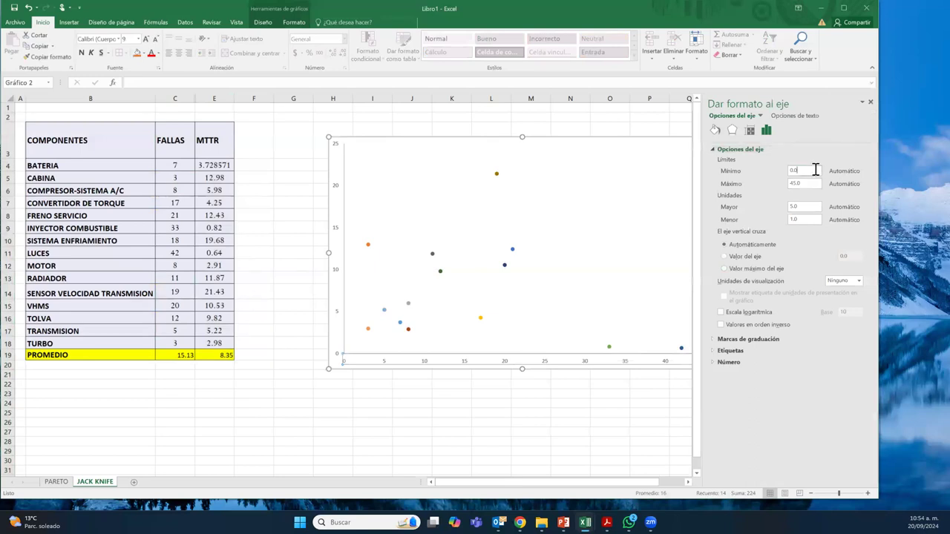
key(BackSpace)
key(BackSpace)
key(BackSpace)
click(813, 182)
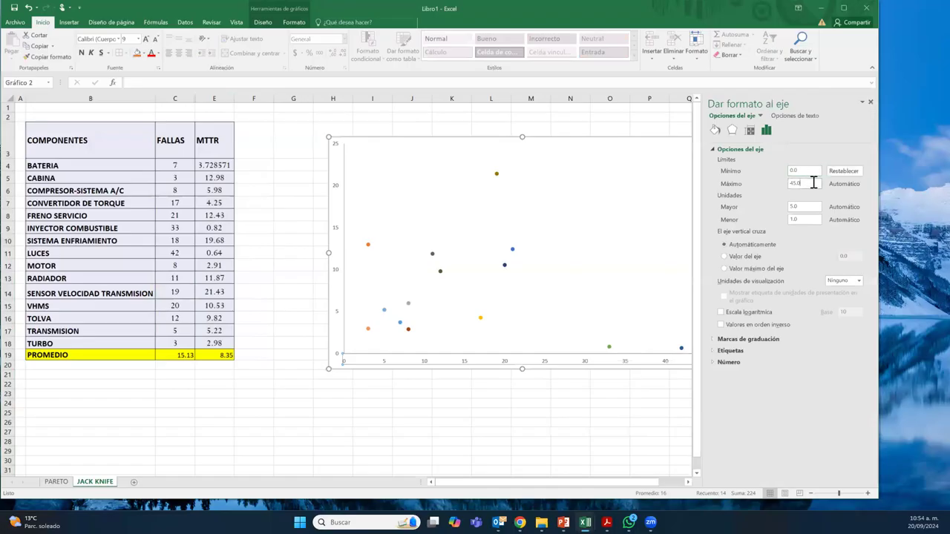
key(Return)
Step: Fix the chart's vertical axis limits at a minimum of 0 and a maximum of 25, and close the axis formatting
click(338, 232)
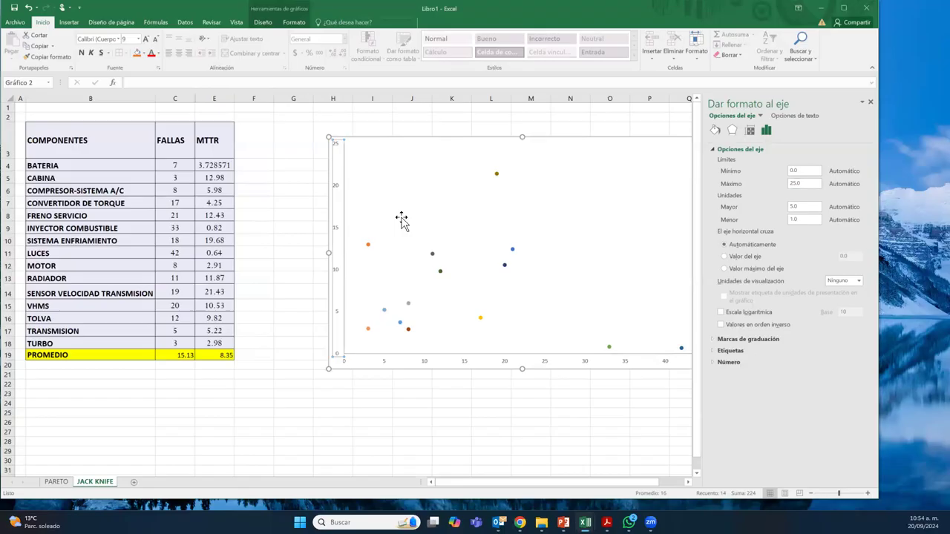
drag(800, 170, 769, 171)
text(0)
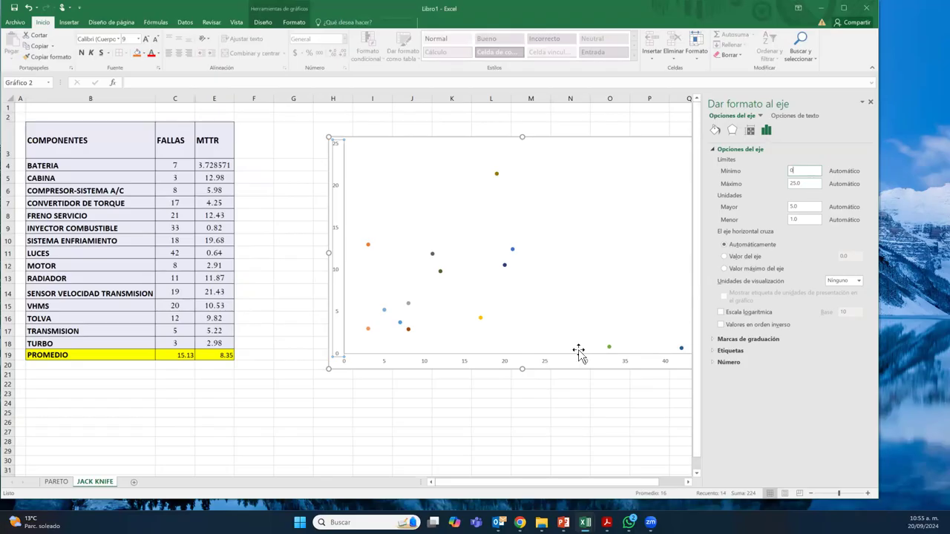
click(812, 186)
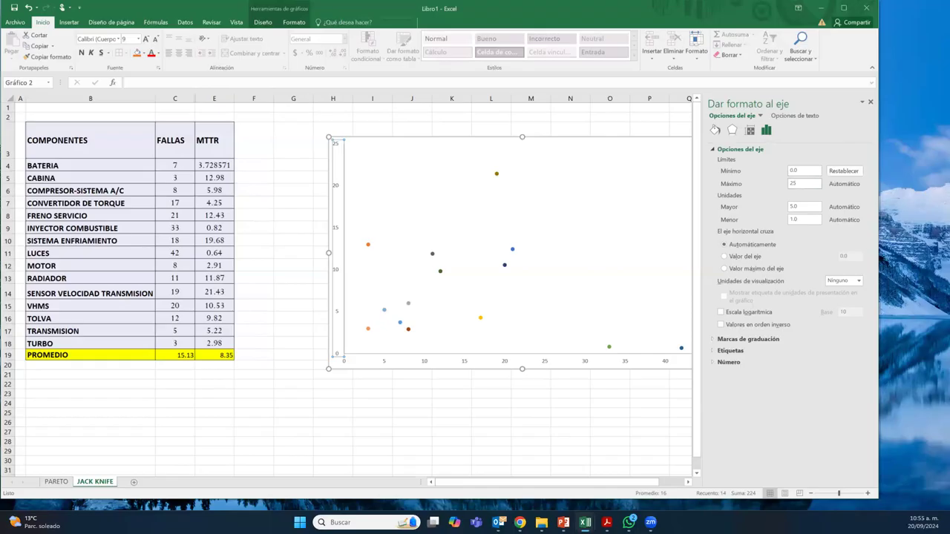
key(Return)
click(871, 103)
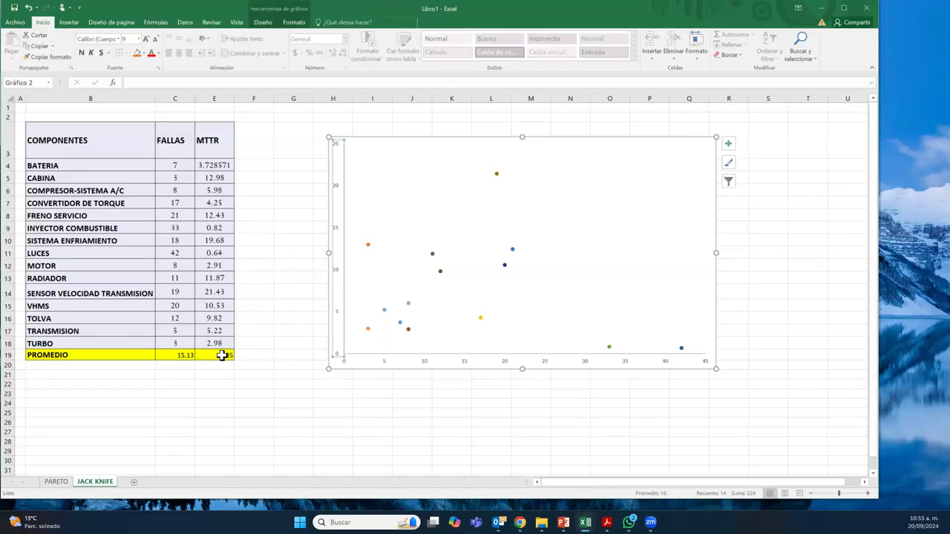
Step: Make the vertical axis cross the horizontal axis at the average FALLAS value, 15.13
click(466, 363)
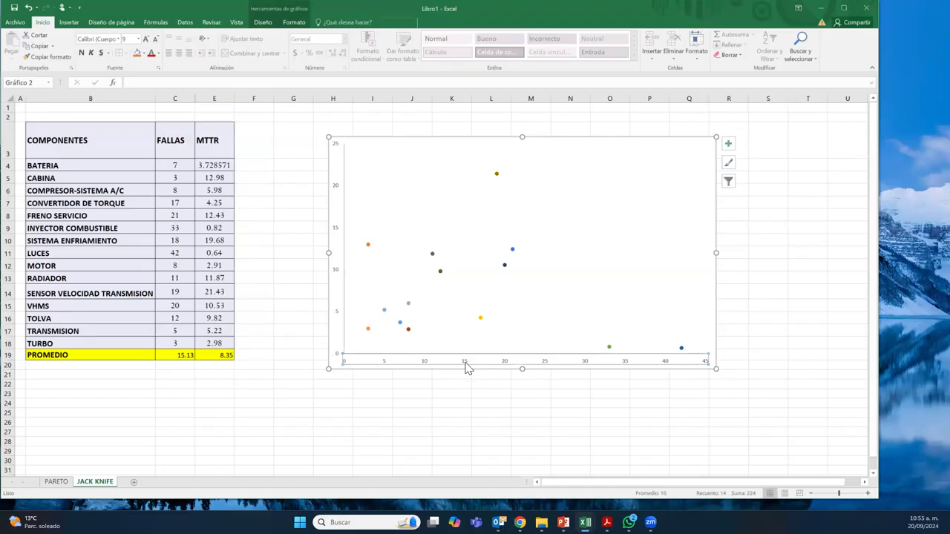
right_click(466, 368)
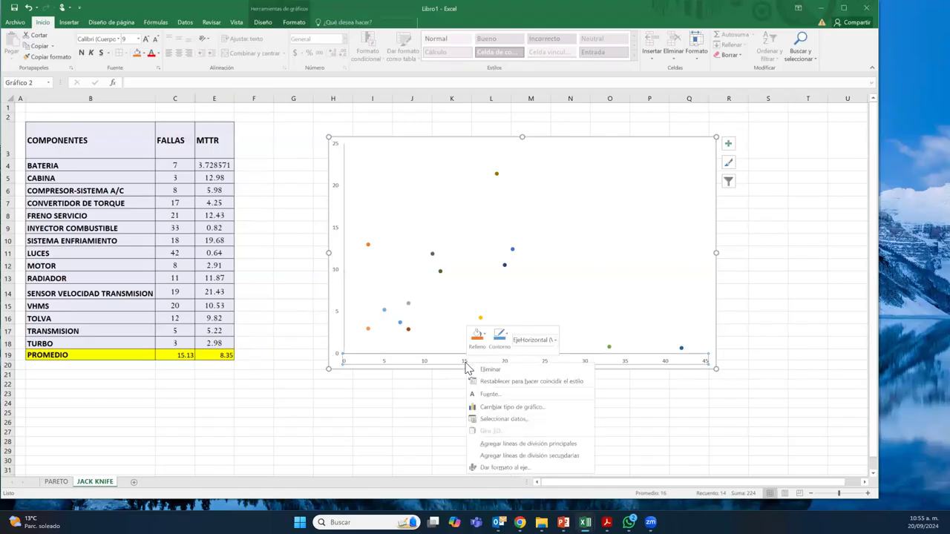
click(532, 469)
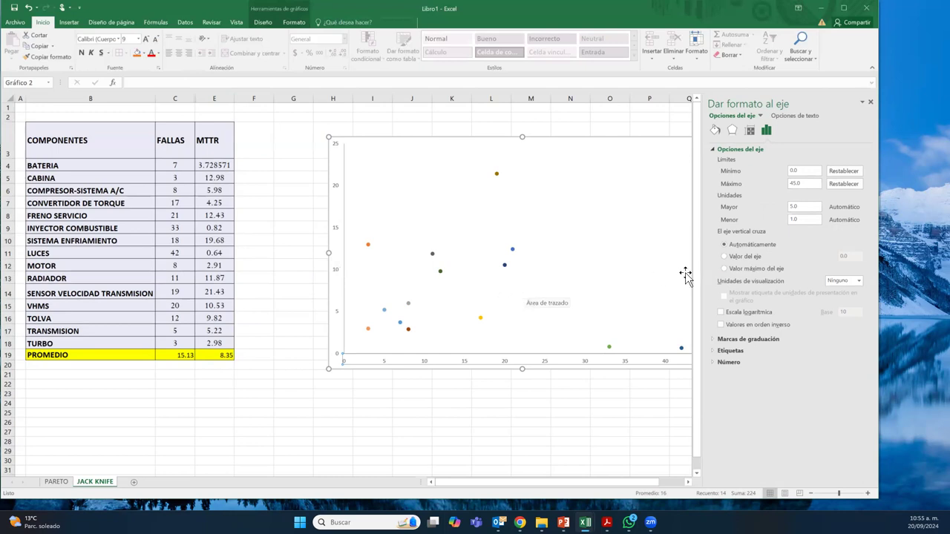
click(723, 257)
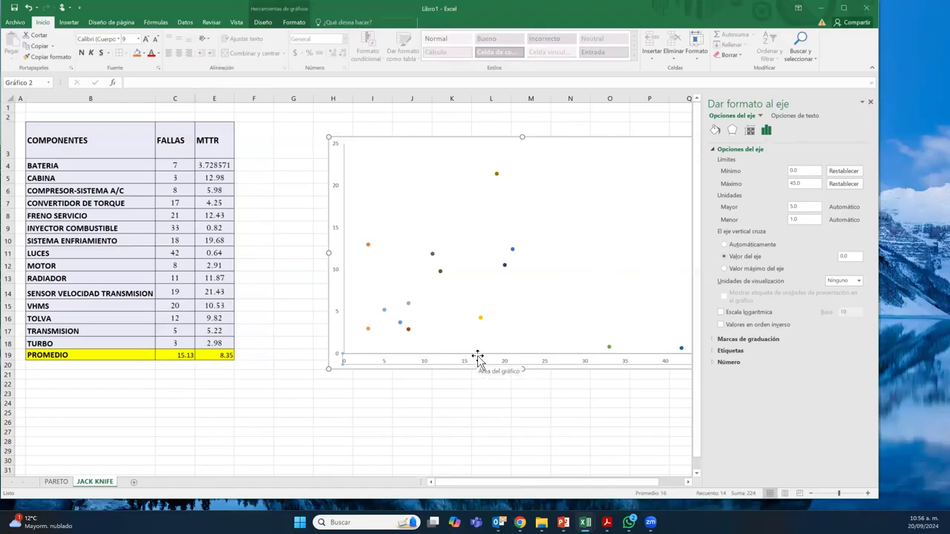
drag(859, 257, 834, 260)
text(15.13)
key(Return)
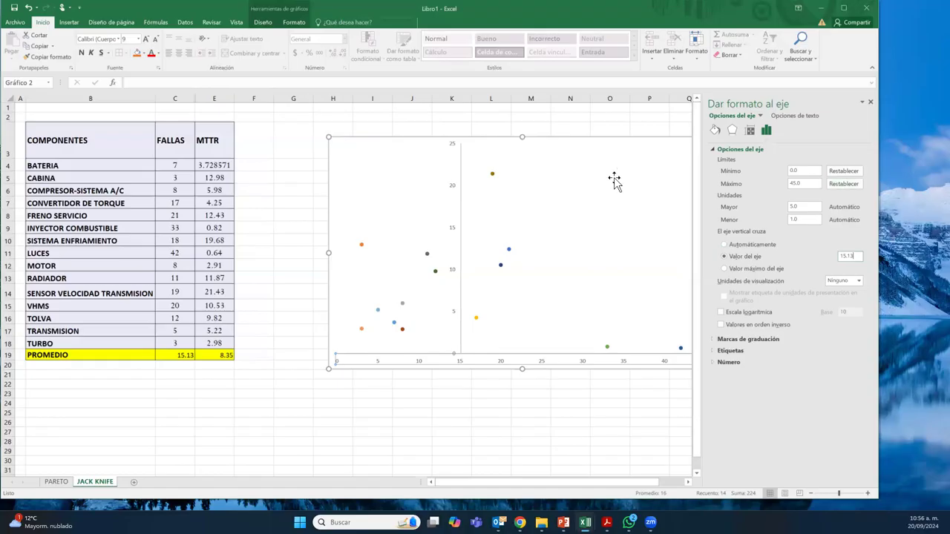
Step: Make the horizontal axis cross the vertical axis at the average MTTR value, 8.35, and close the axis formatting
click(453, 230)
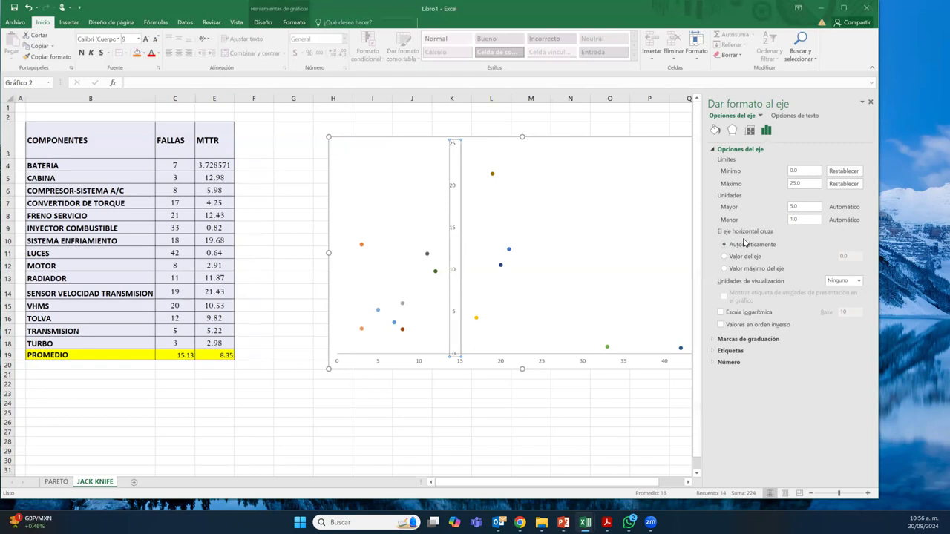
click(725, 256)
click(855, 255)
text(0)
key(Return)
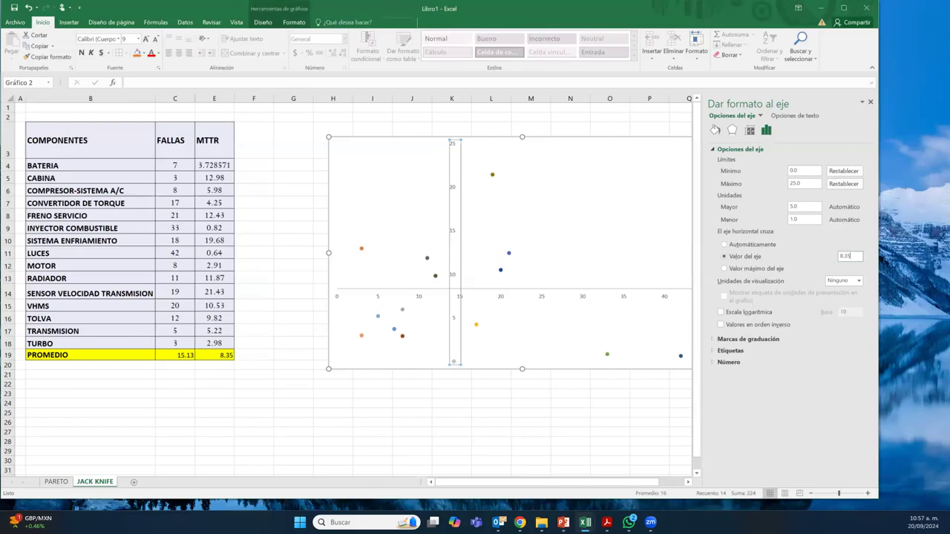
click(869, 103)
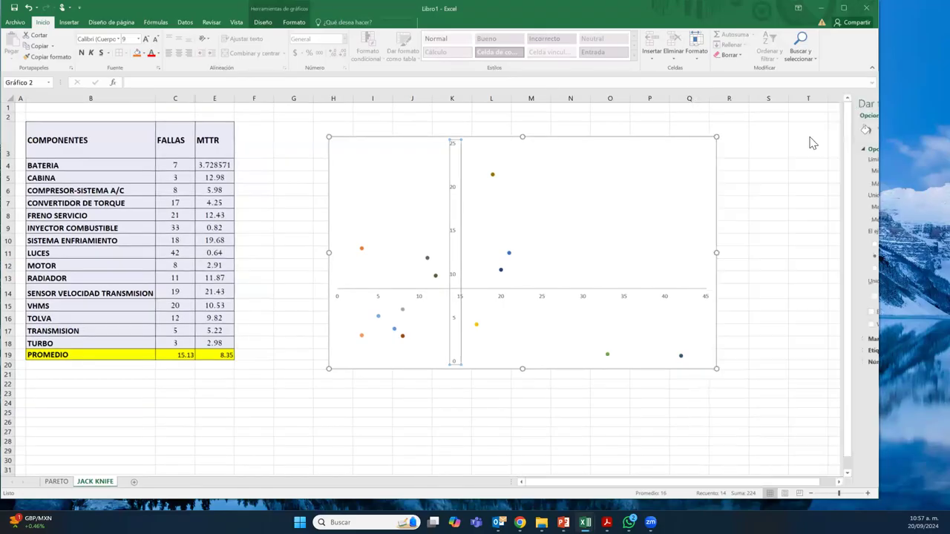
click(736, 279)
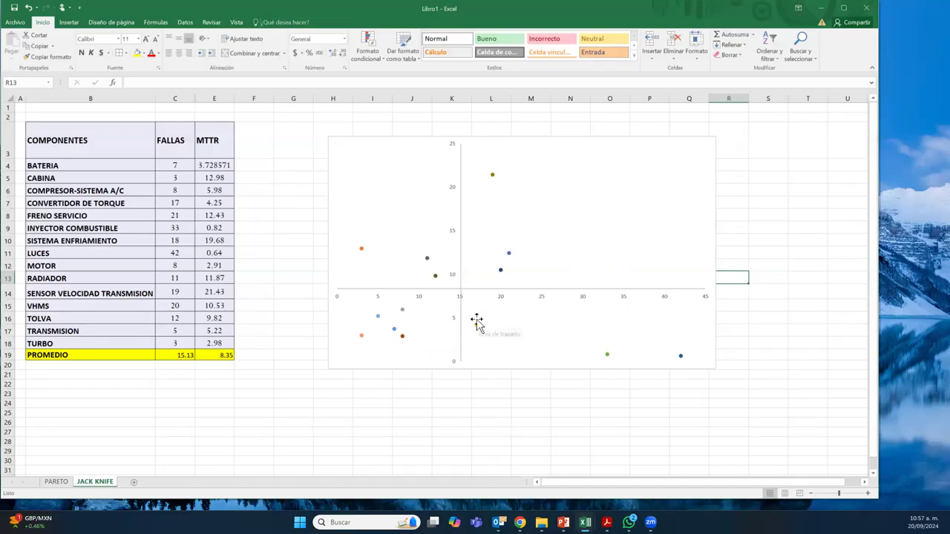
Step: Enlarge the scatter chart to span about columns G to R and rows 2 to 25
click(703, 369)
drag(716, 369, 740, 421)
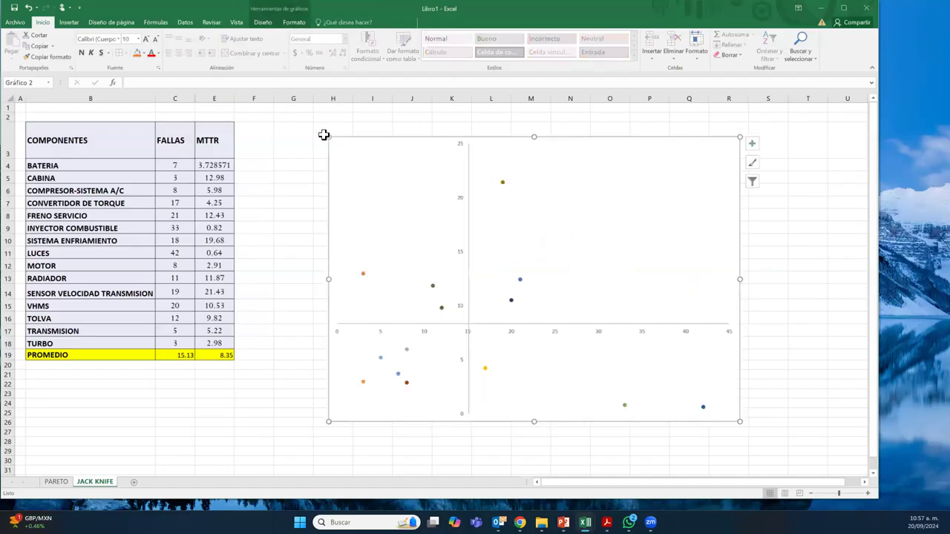
drag(327, 138, 278, 116)
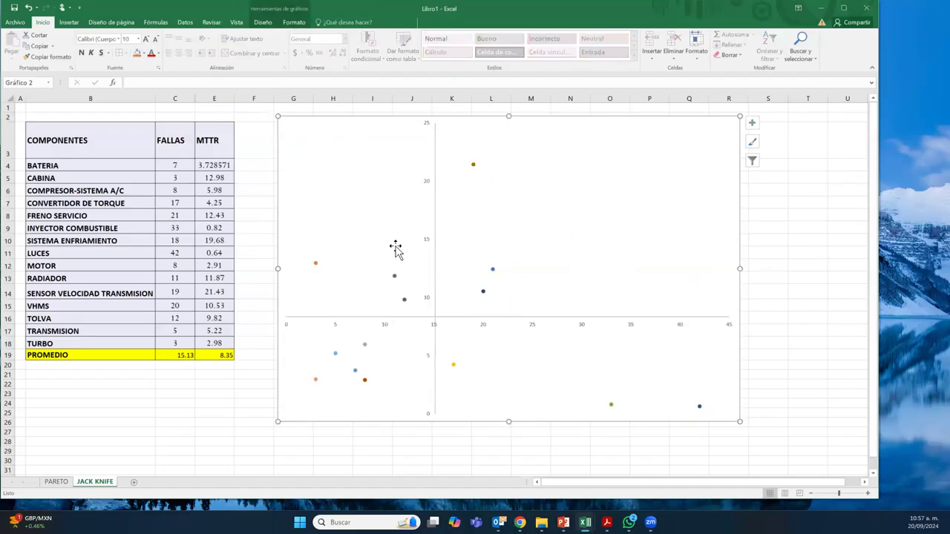
mouse_move(474, 166)
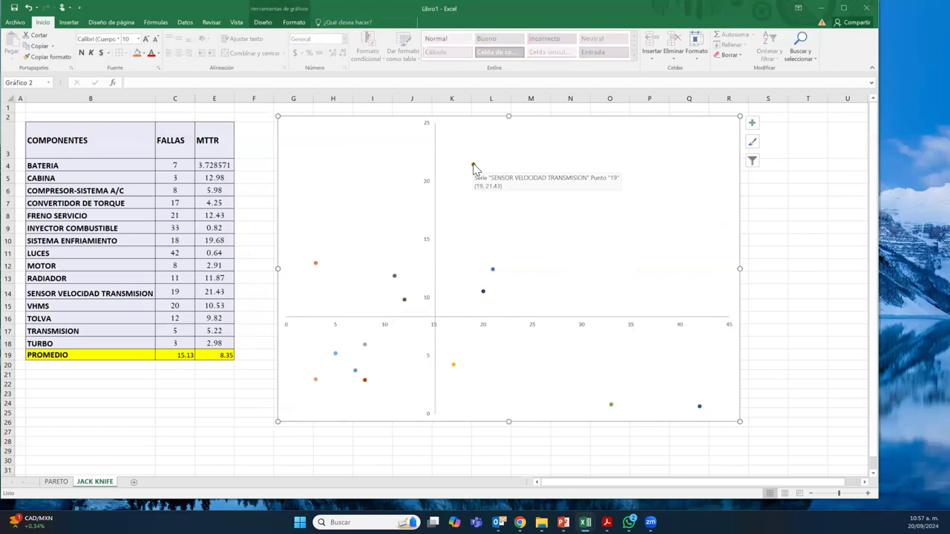
click(768, 242)
Step: Try a quick layout with a chart title, axis titles, gridlines and a legend on the chart, and revert it
click(587, 239)
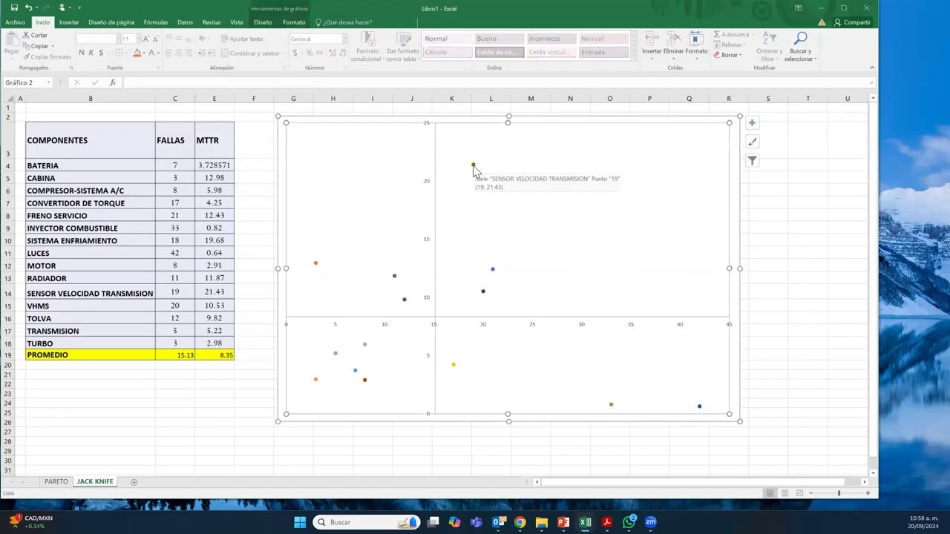
click(295, 23)
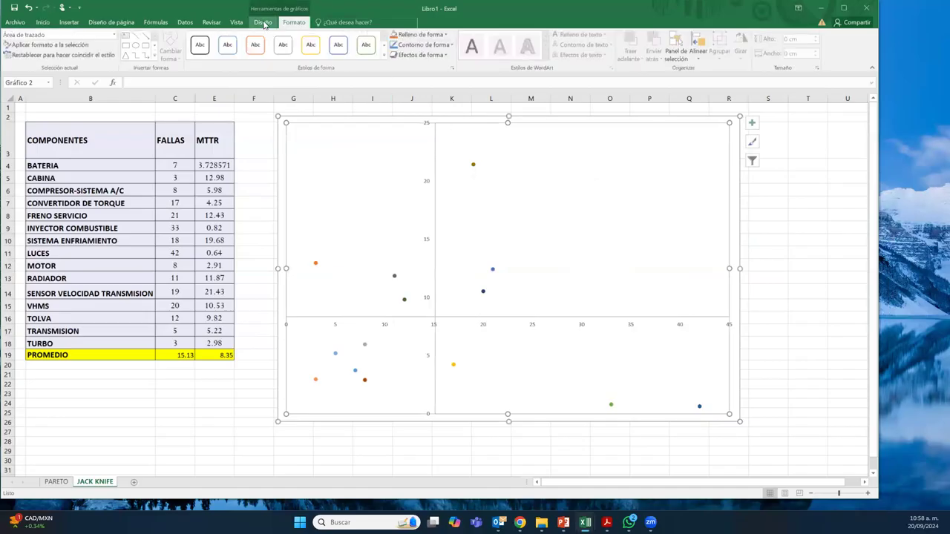
click(262, 23)
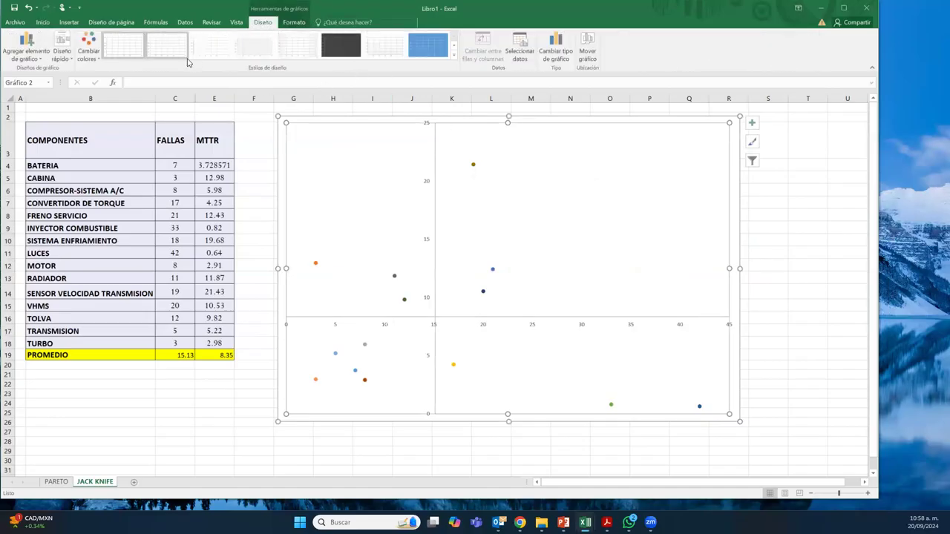
click(62, 50)
click(319, 175)
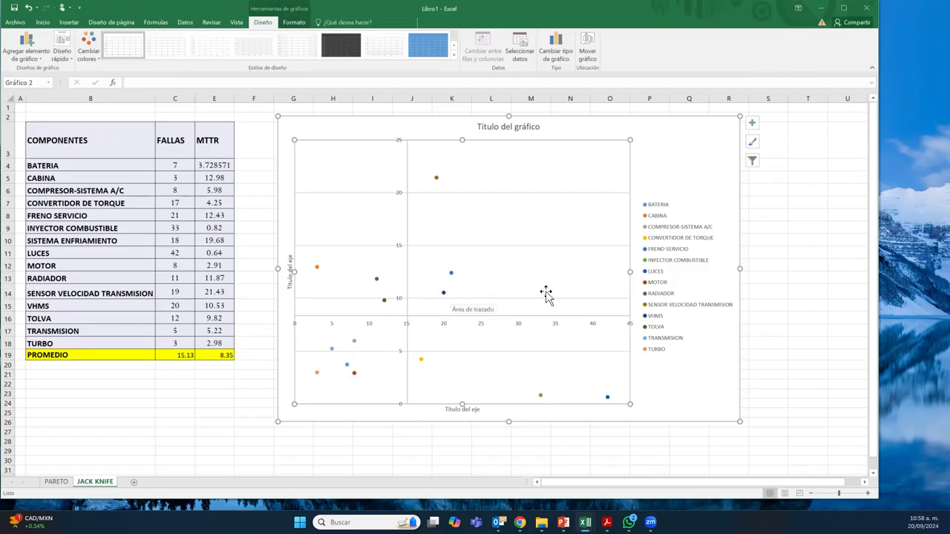
click(682, 265)
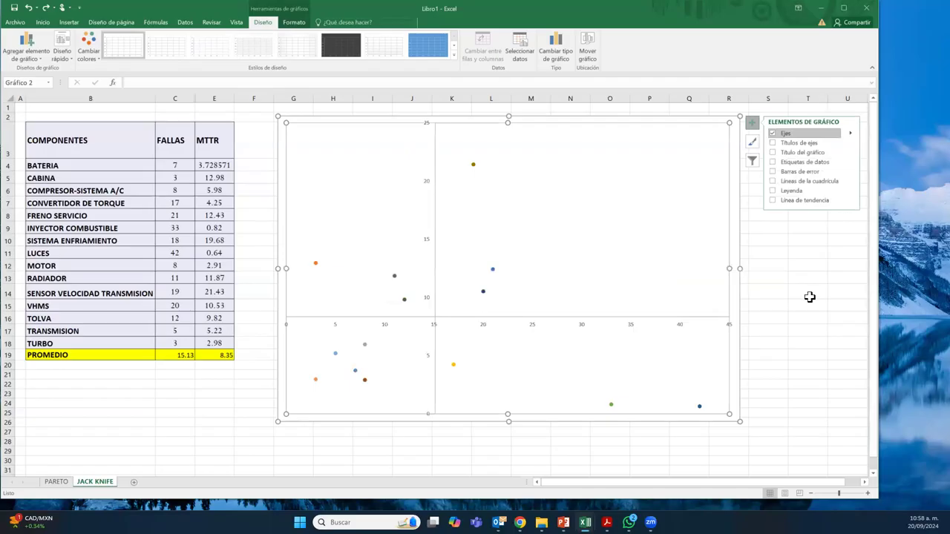
click(810, 297)
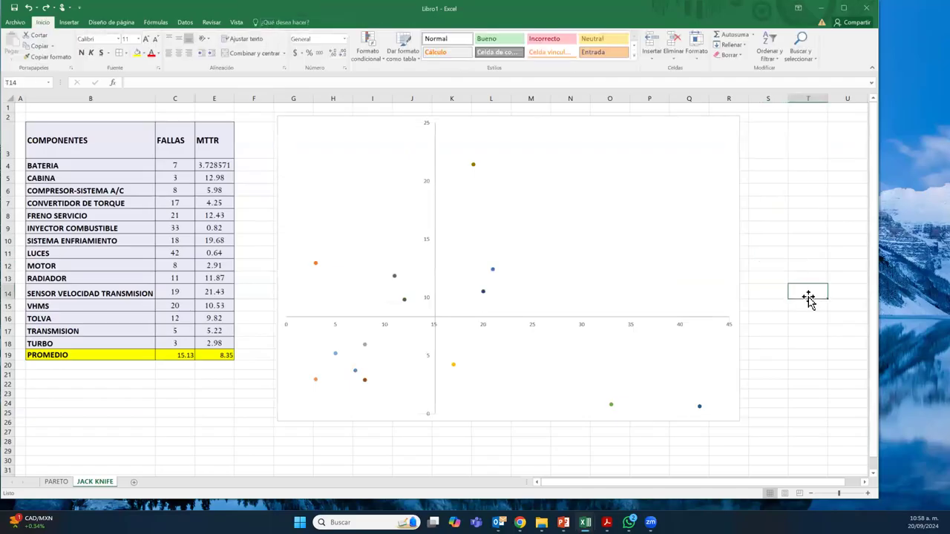
Step: Add a data label to the SENSOR VELOCIDAD TRANSMISION point in the scatter chart
double_click(474, 165)
right_click(473, 166)
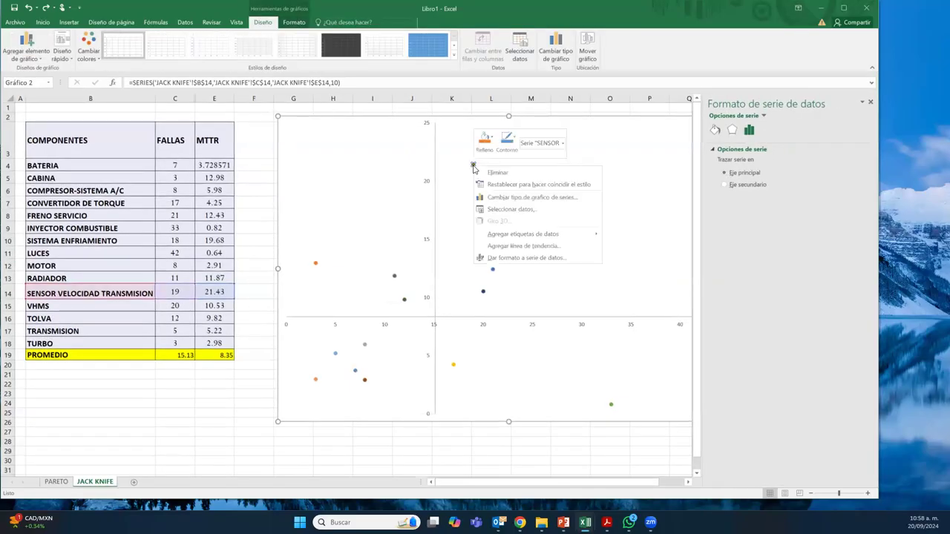
click(872, 105)
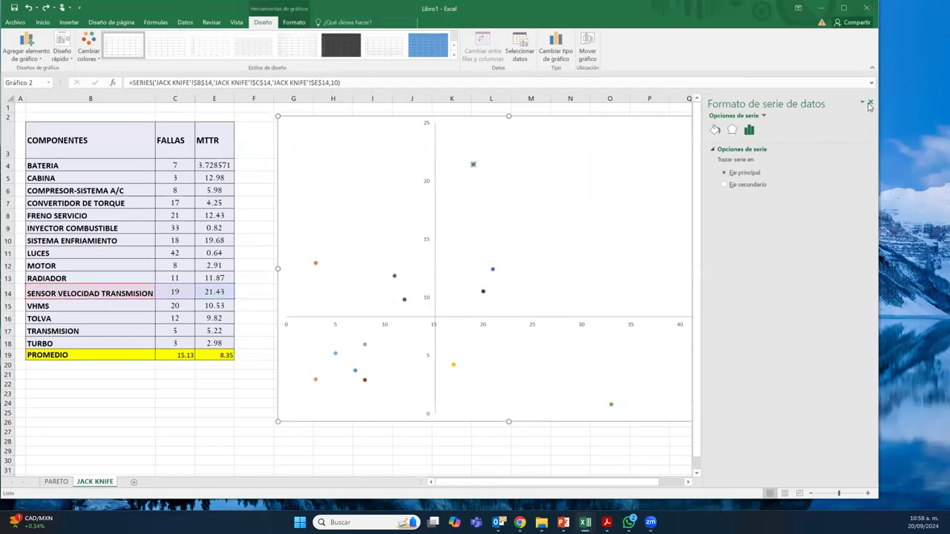
click(872, 105)
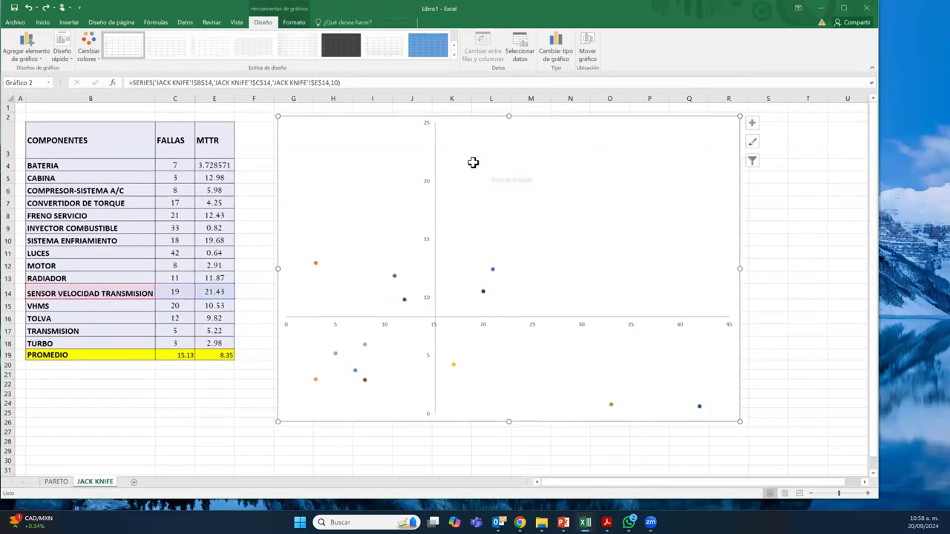
right_click(472, 164)
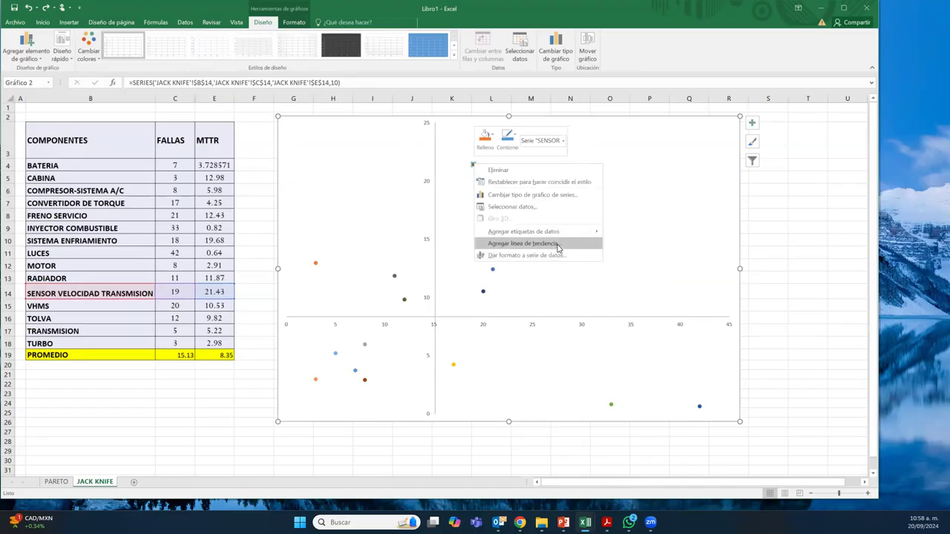
mouse_move(560, 237)
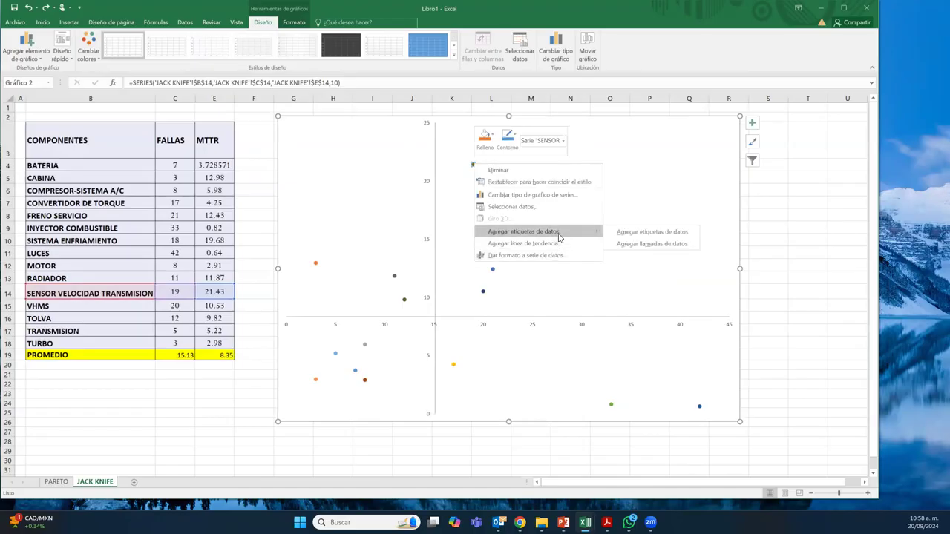
click(640, 232)
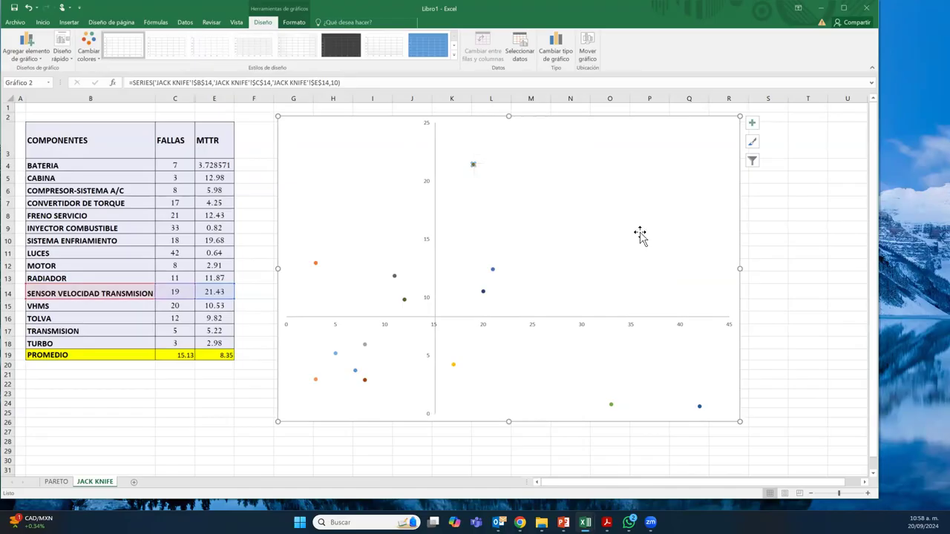
Step: Add a data label to the FRENO SERVICIO point in the scatter chart
click(493, 268)
right_click(493, 269)
mouse_move(616, 343)
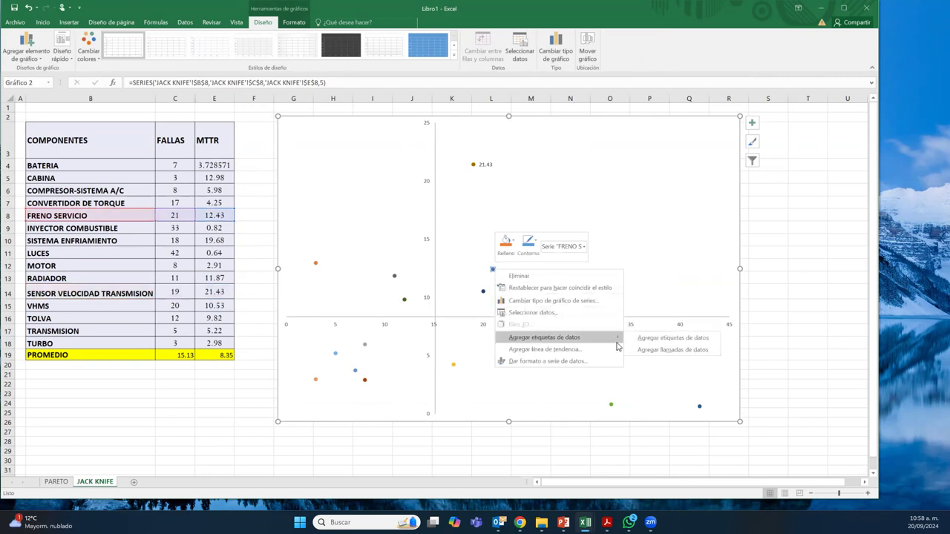
click(645, 343)
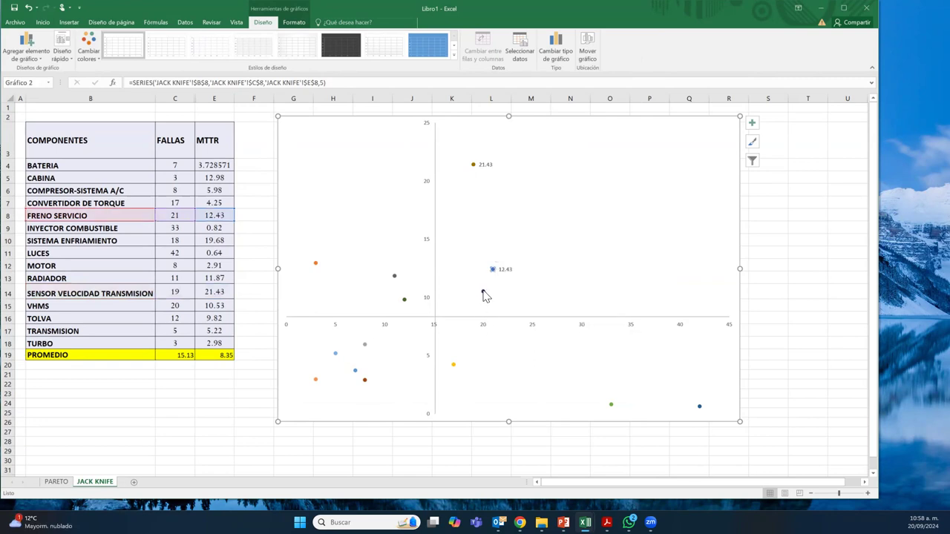
Step: Add a data label to the VHMS point in the scatter chart and close the series formatting options
click(483, 290)
double_click(483, 290)
right_click(483, 290)
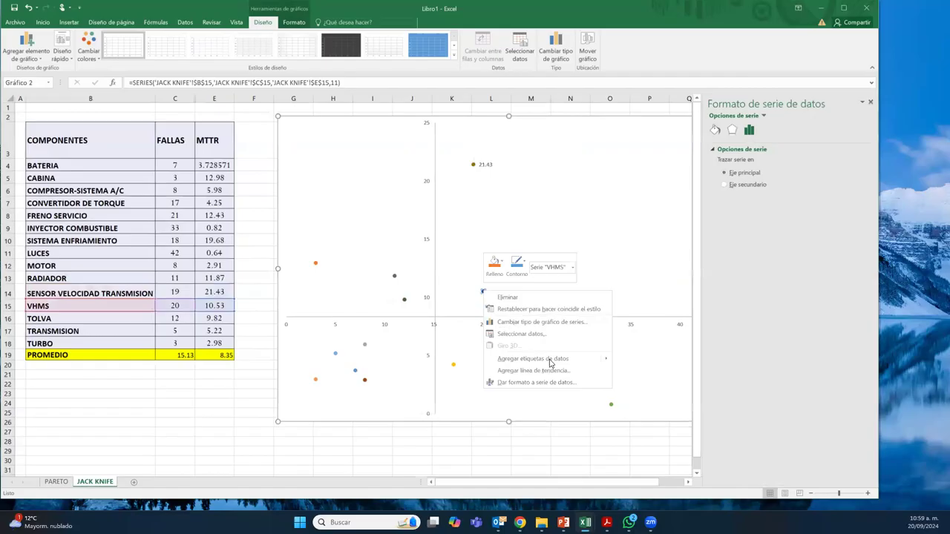
mouse_move(564, 359)
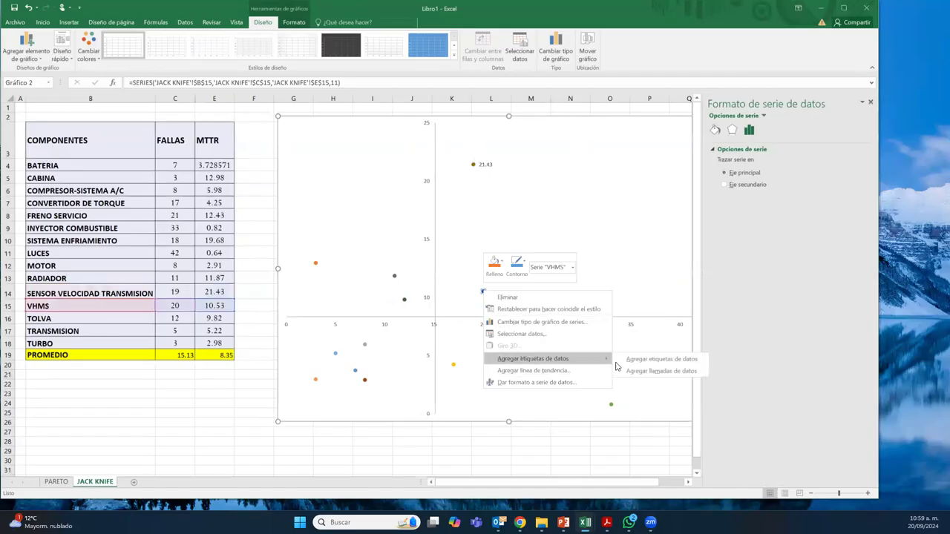
click(638, 360)
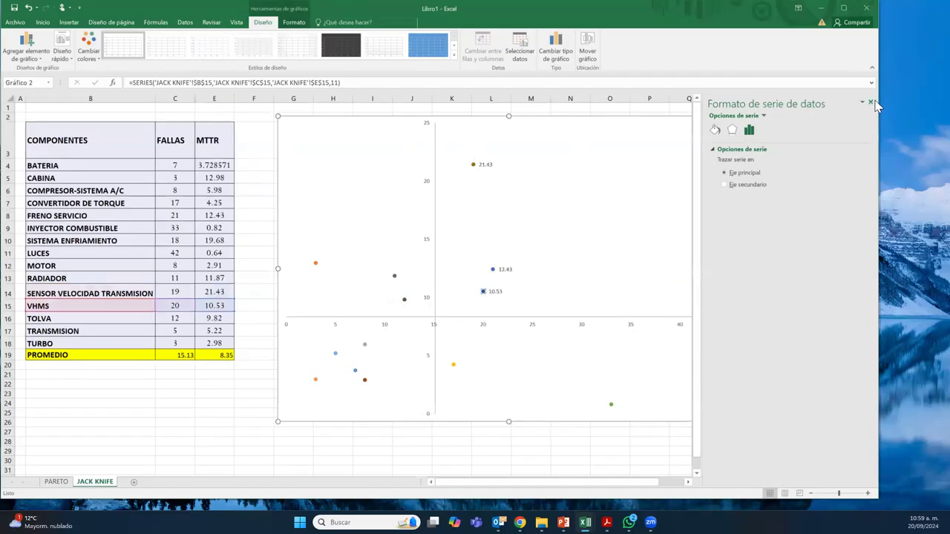
click(871, 103)
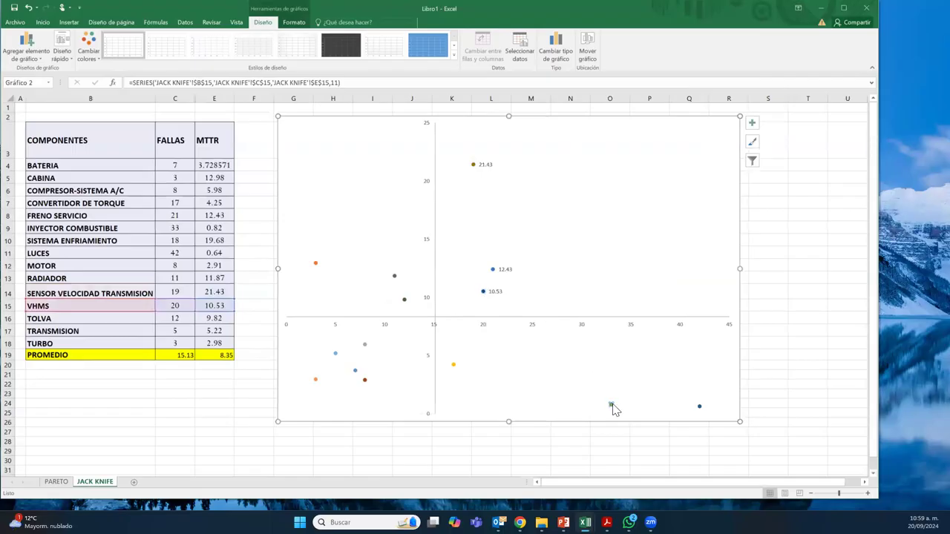
Step: Add a data label to the INYECTOR COMBUSTIBLE point in the scatter chart and close the series formatting options
double_click(611, 405)
right_click(611, 405)
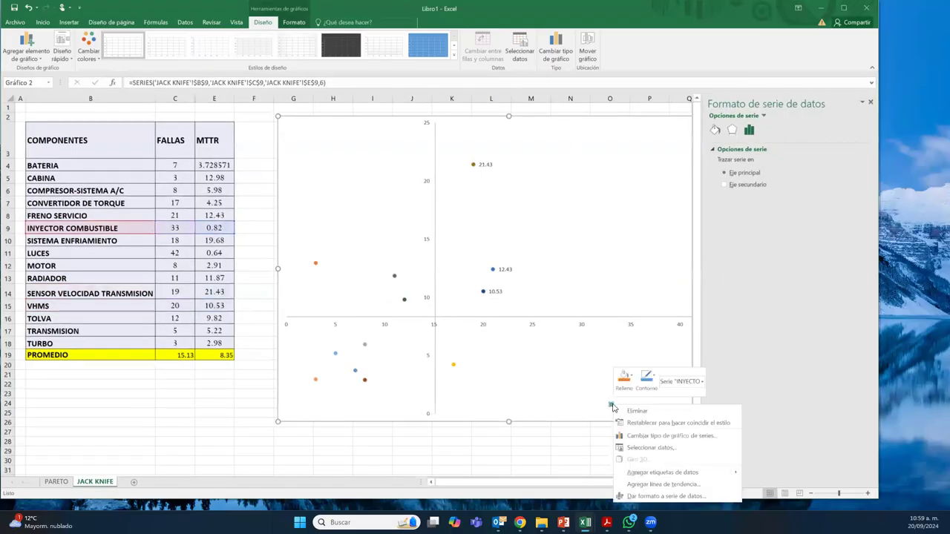
click(668, 472)
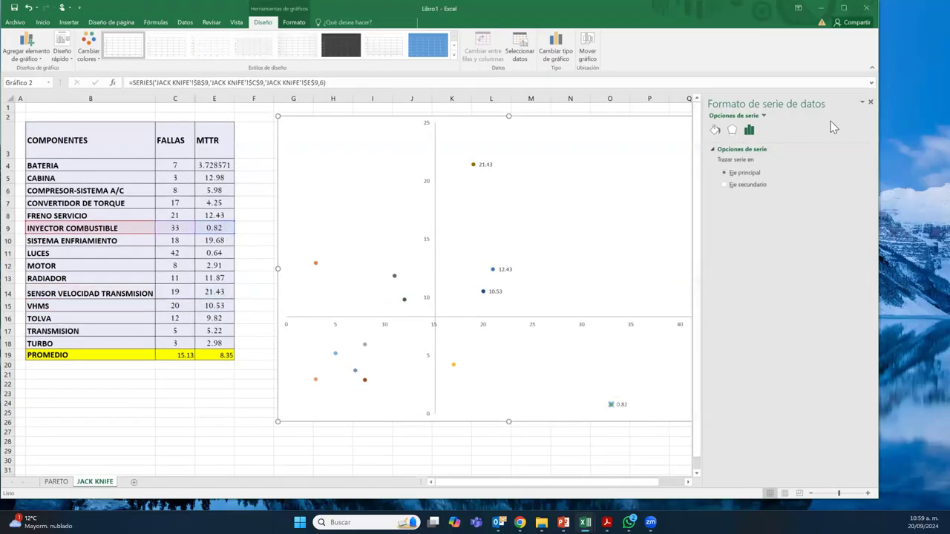
click(871, 103)
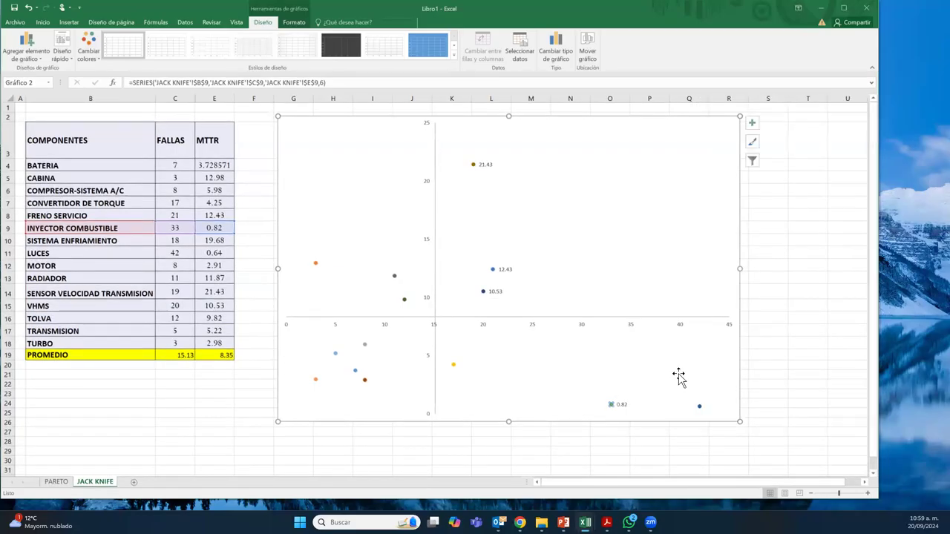
Step: Add data labels to the LUCES and CONVERTIDOR DE TORQUE points in the scatter chart
right_click(700, 409)
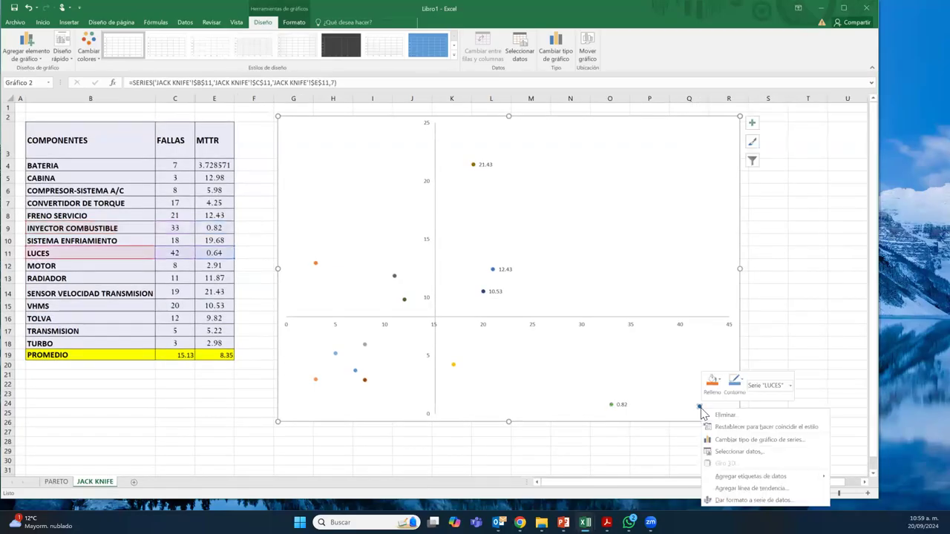
mouse_move(809, 476)
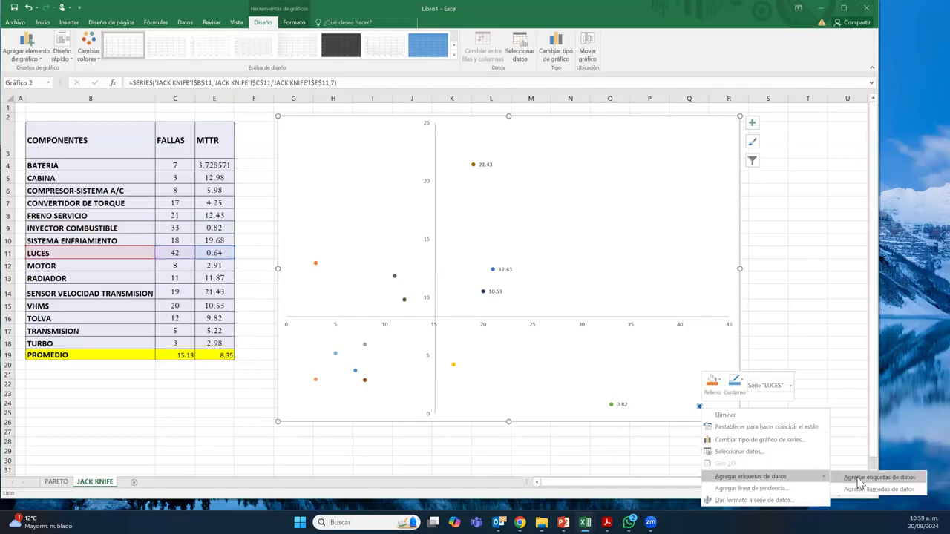
click(861, 478)
right_click(454, 366)
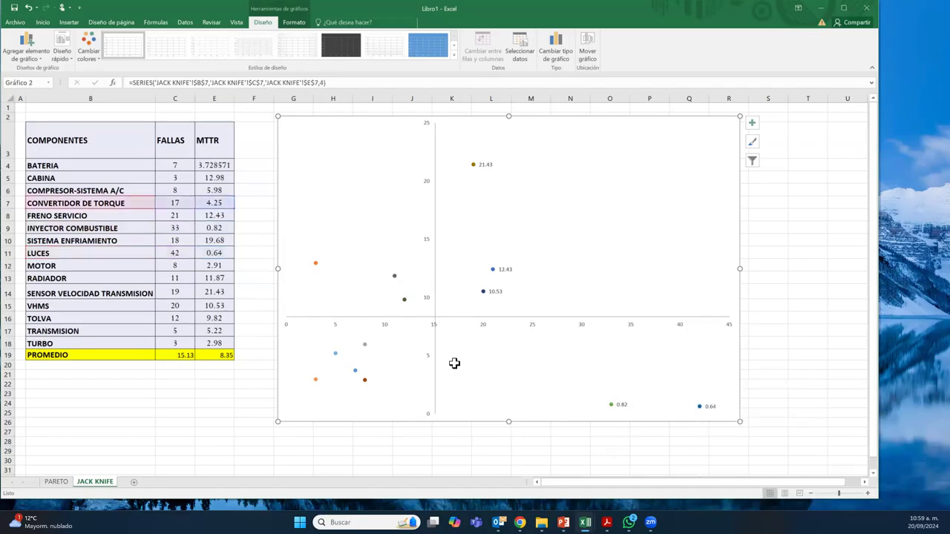
mouse_move(577, 432)
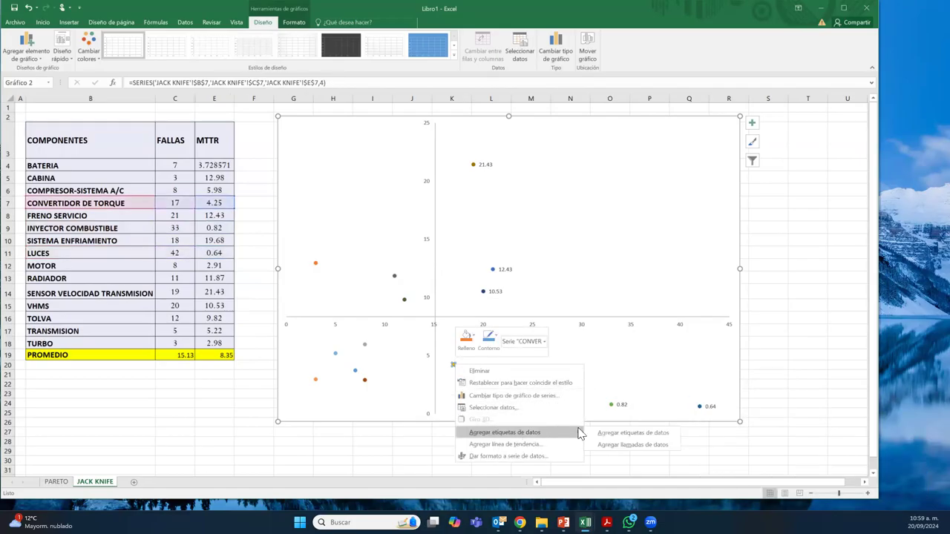
click(609, 434)
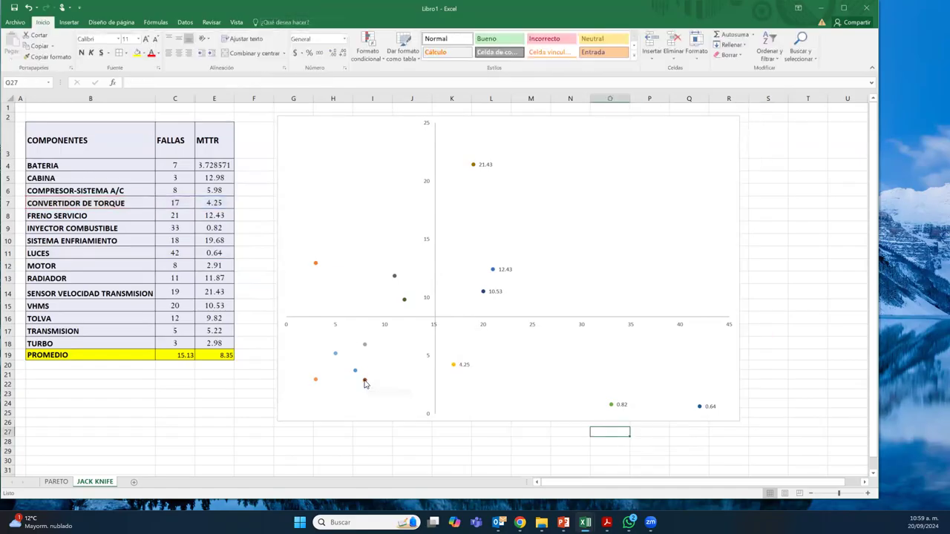
Step: Add a data label to the MOTOR point in the scatter chart
click(364, 379)
right_click(363, 379)
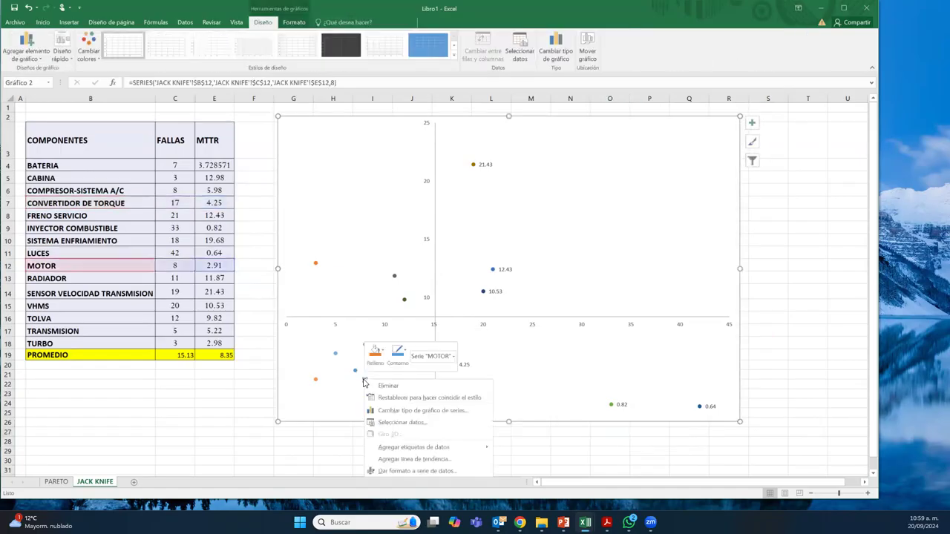
mouse_move(405, 447)
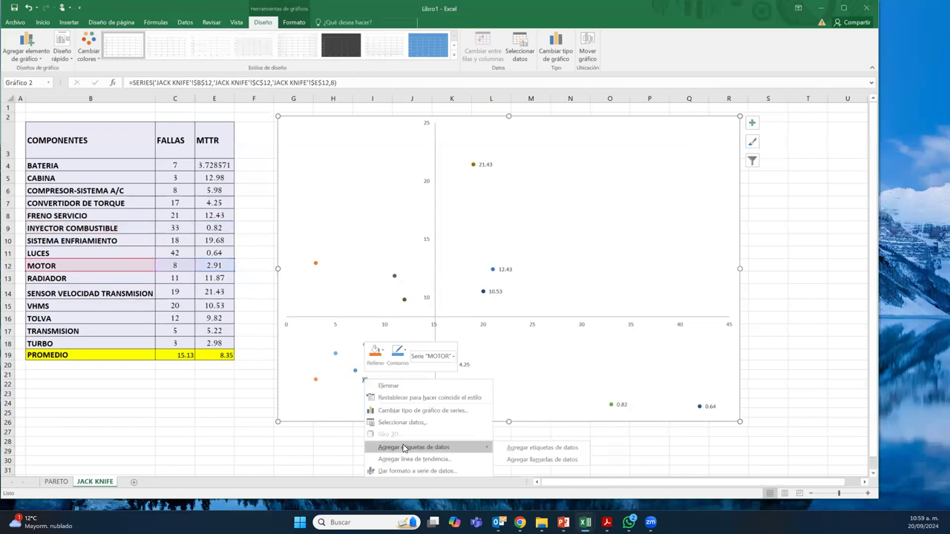
click(535, 448)
Step: Add a data label to the BATERIA point in the scatter chart
double_click(355, 369)
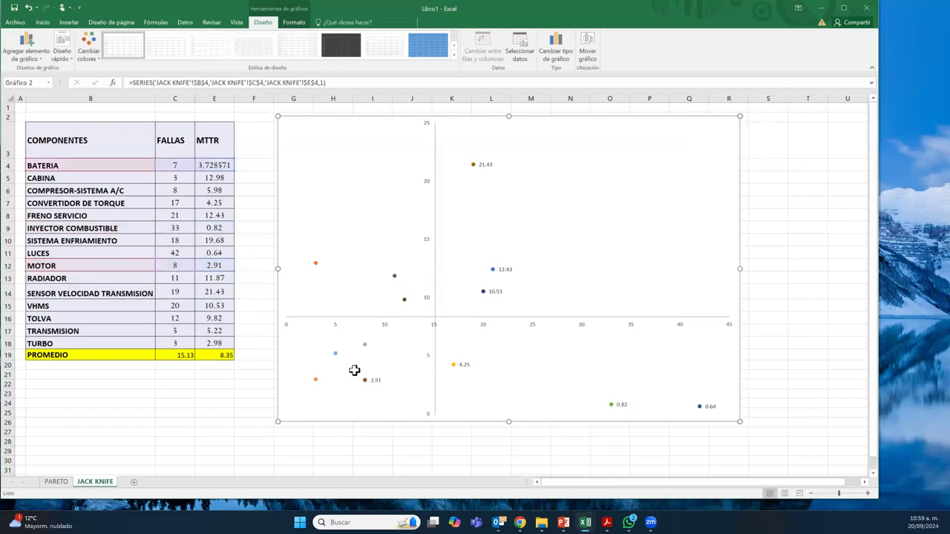
right_click(355, 370)
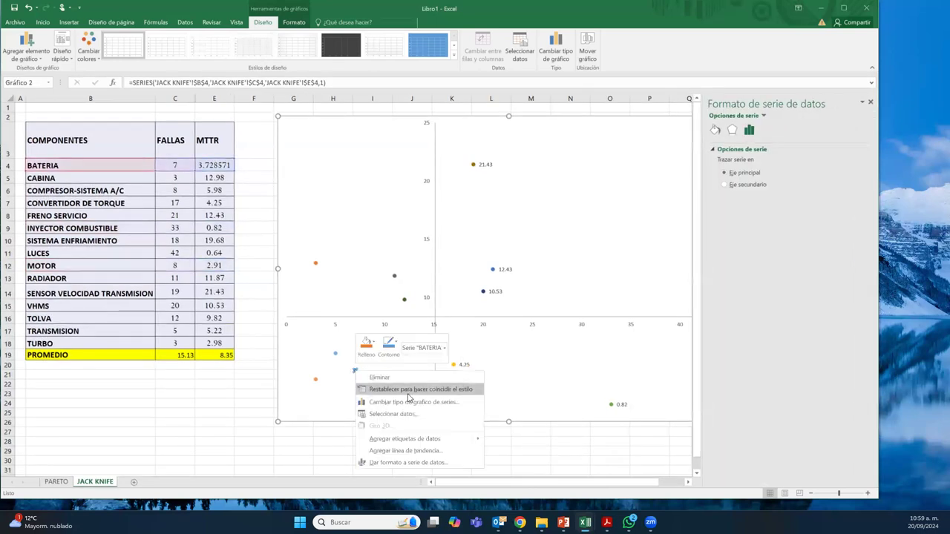
mouse_move(422, 441)
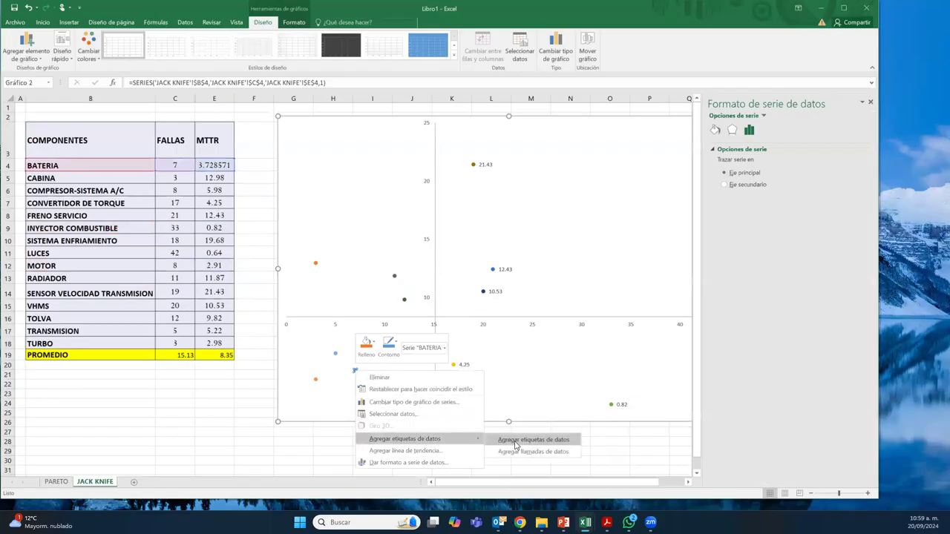
click(512, 446)
Step: Add a data label to the TRANSMISION point in the scatter chart
click(335, 354)
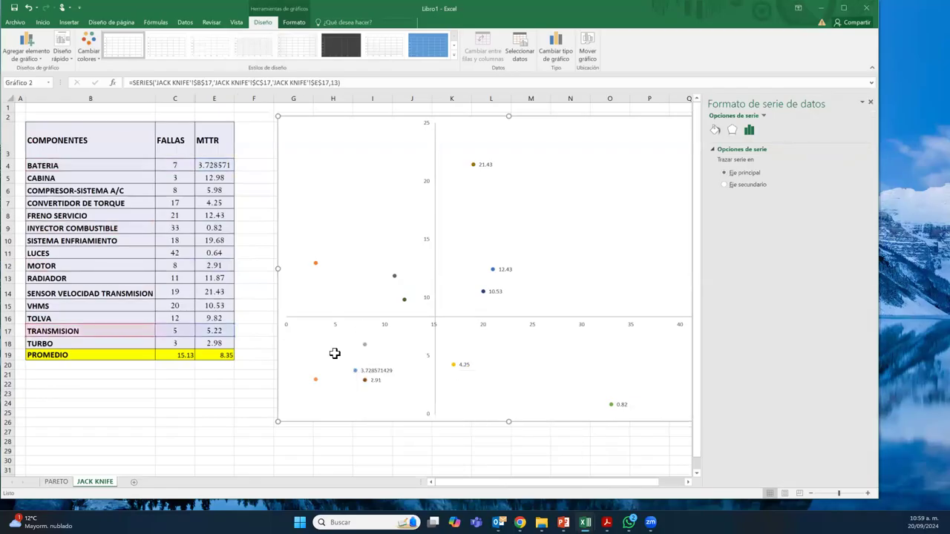
right_click(334, 354)
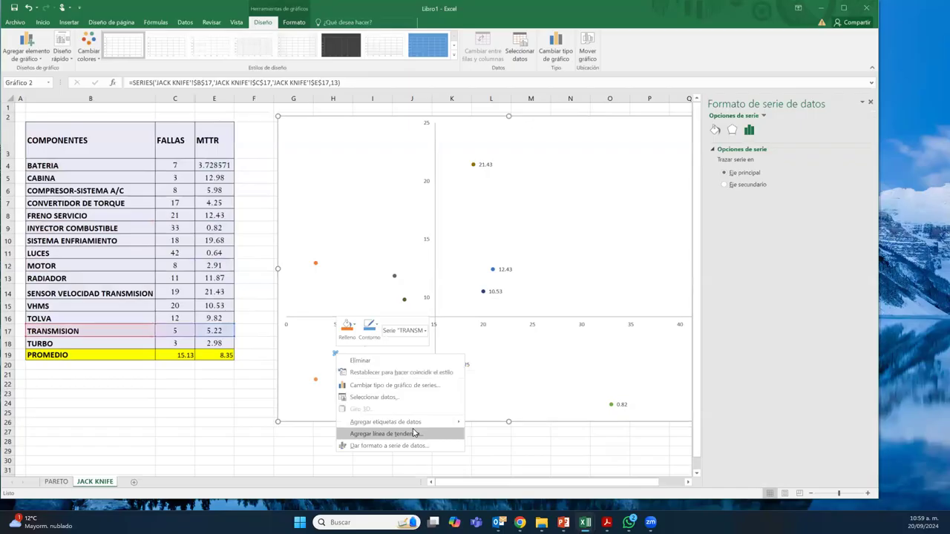
mouse_move(415, 429)
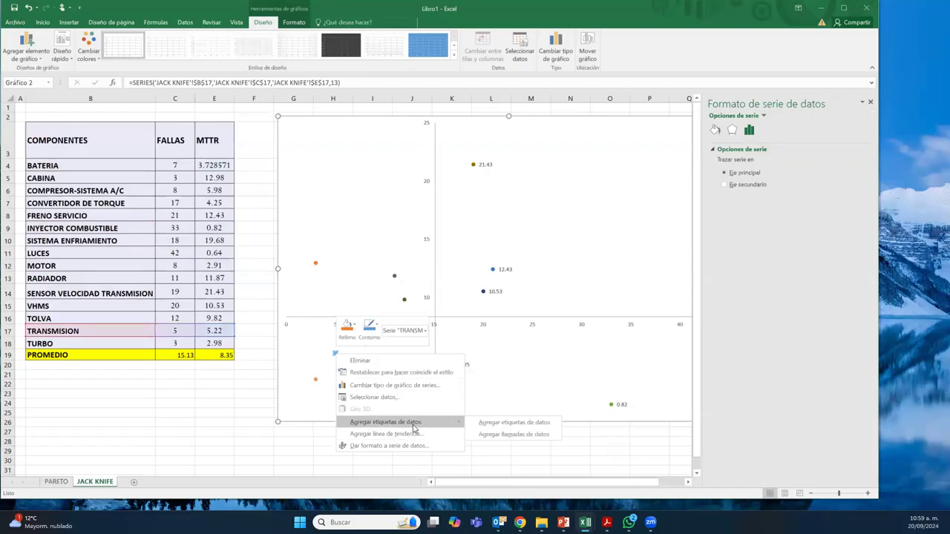
click(512, 422)
Step: Add a data label to the COMPRESOR-SISTEMA A/C point in the scatter chart
click(364, 344)
right_click(364, 344)
key(Escape)
click(363, 343)
right_click(364, 344)
mouse_move(426, 412)
click(520, 412)
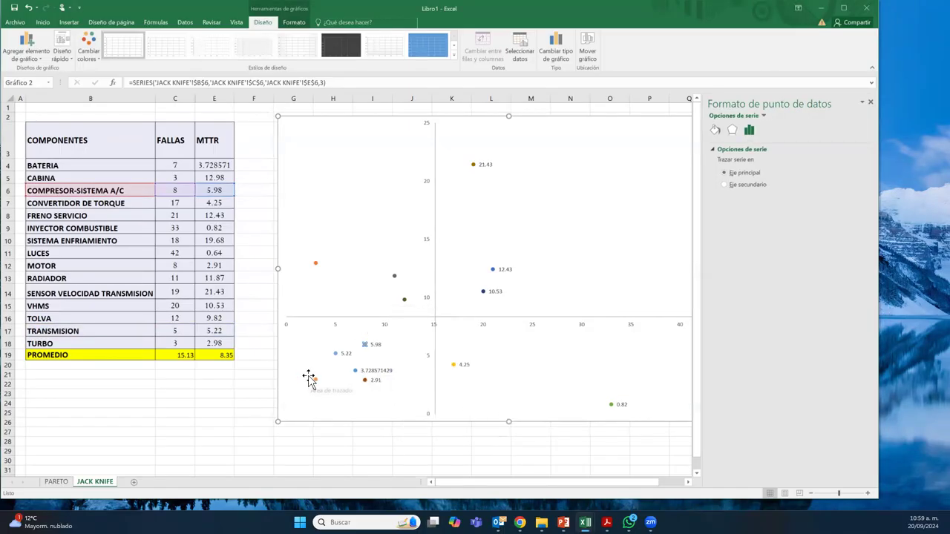
Step: Add a data label to the TURBO point in the scatter chart
click(315, 380)
right_click(315, 381)
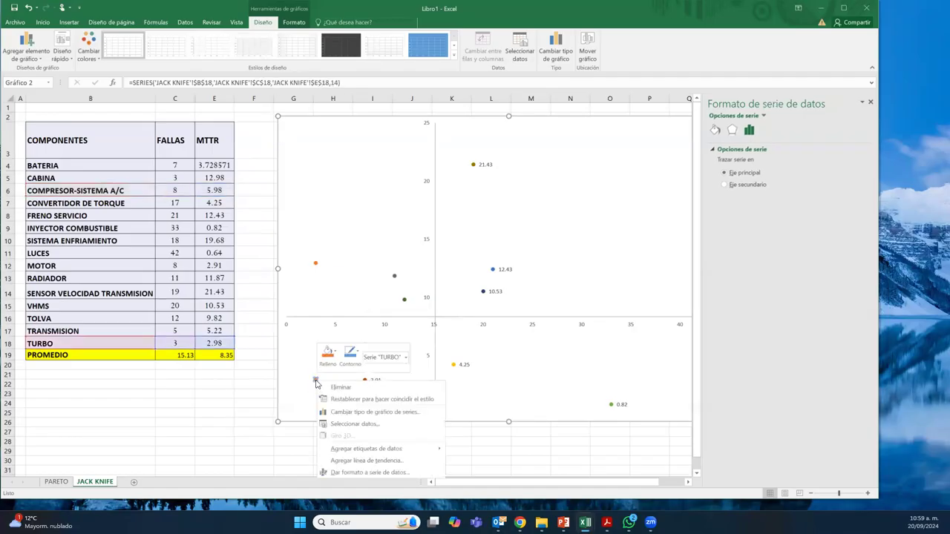
mouse_move(374, 449)
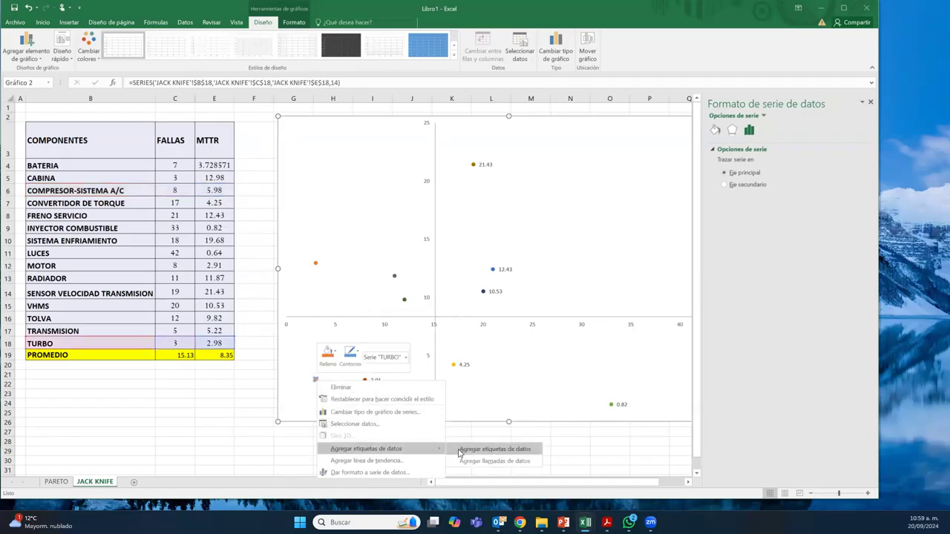
click(460, 450)
Step: Add data labels to the TOLVA and RADIADOR points in the scatter chart
click(404, 299)
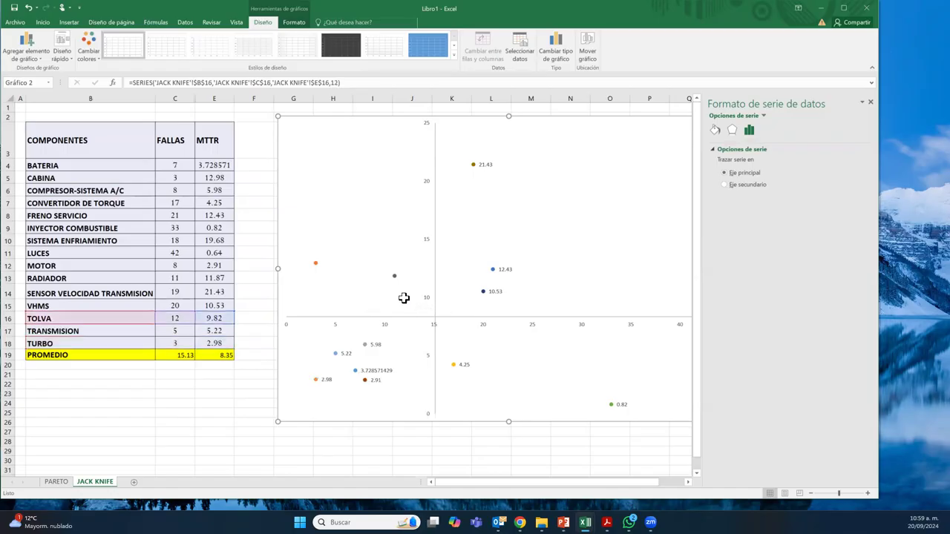
right_click(404, 299)
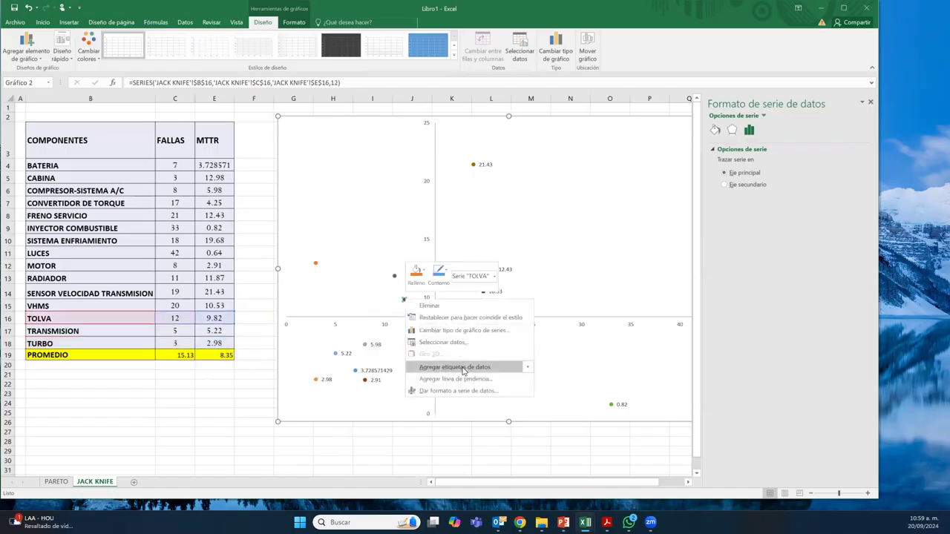
click(438, 424)
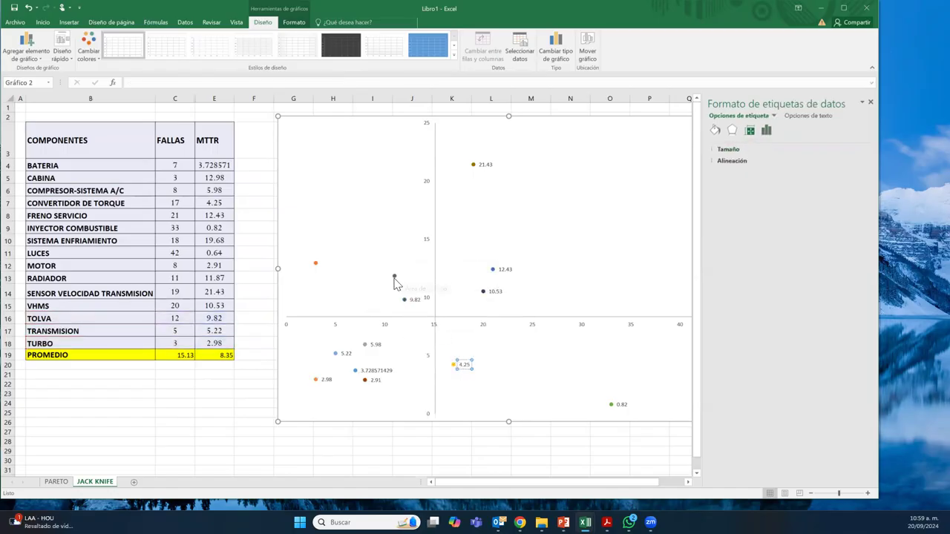
right_click(392, 273)
mouse_move(473, 346)
click(572, 343)
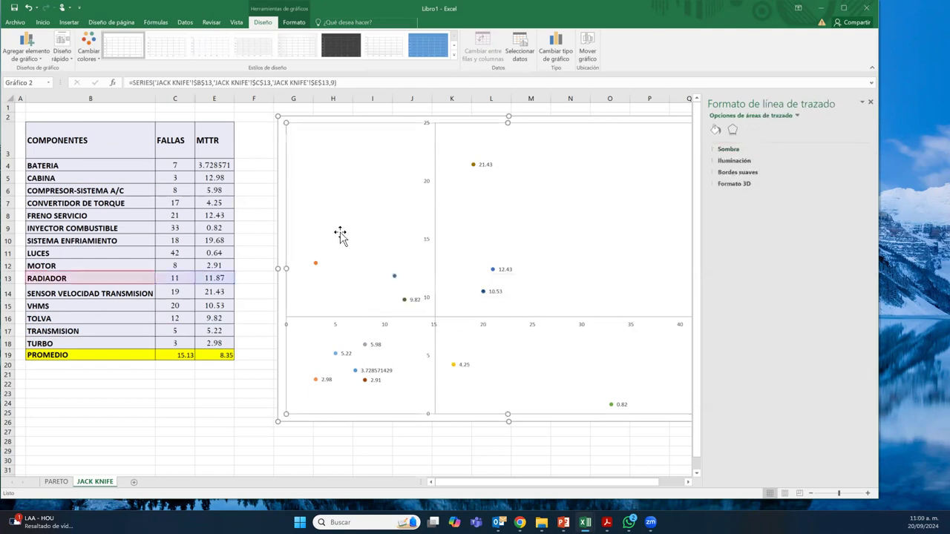
Step: Add a data label to the CABINA point, close the formatting options and deselect the chart
right_click(314, 263)
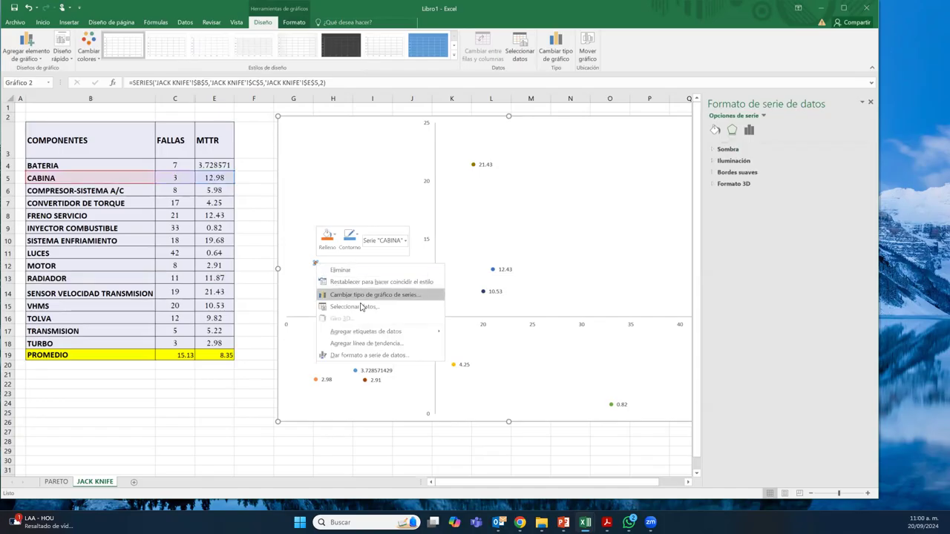
mouse_move(363, 333)
click(490, 332)
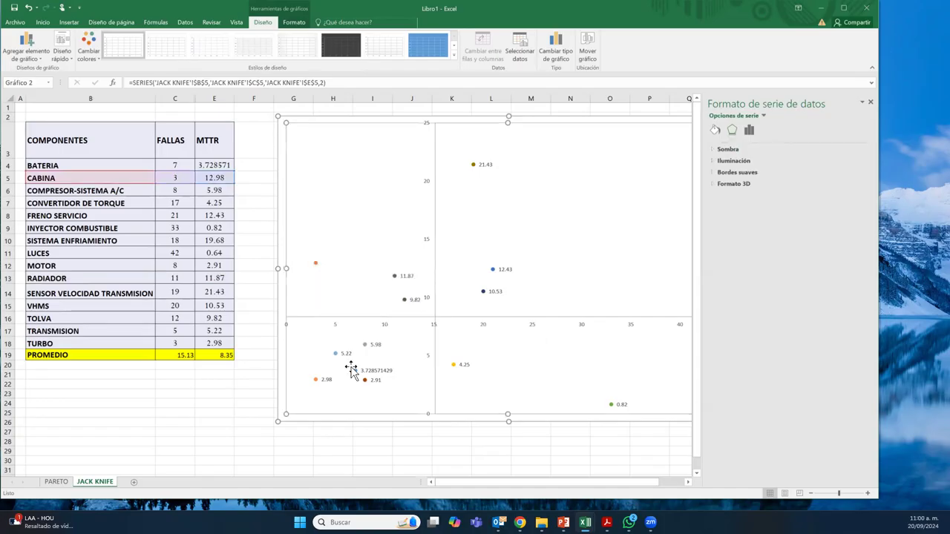
click(870, 102)
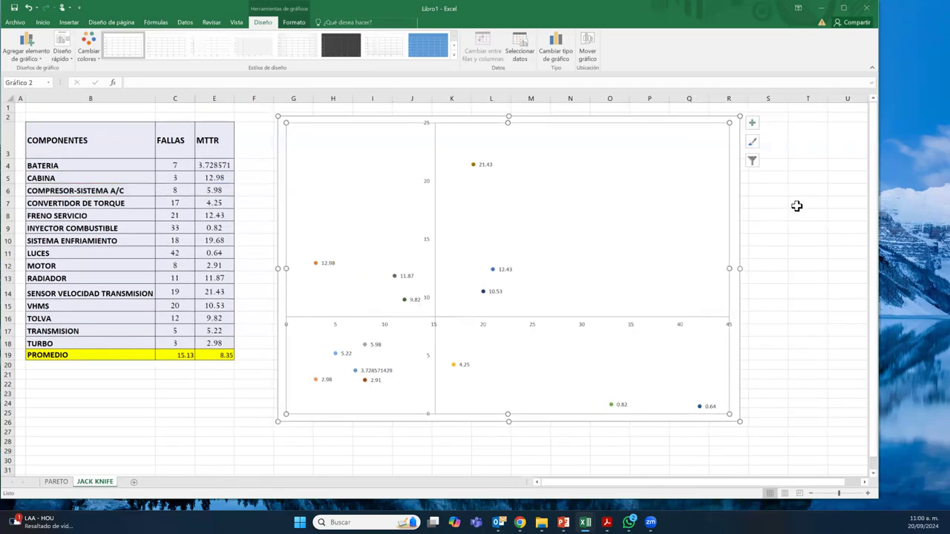
right_click(795, 206)
key(Escape)
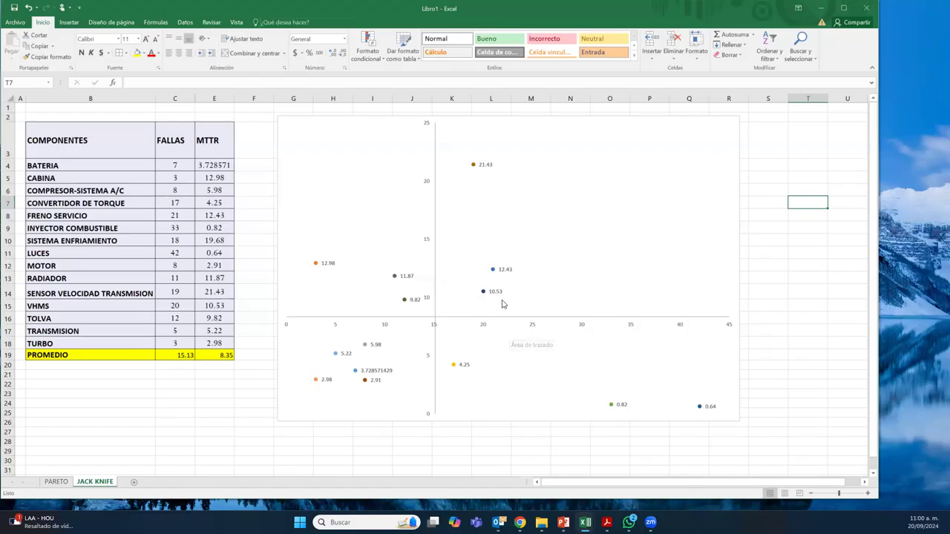
Step: Move the scatter chart over the component table so that it spans about columns B to M
click(487, 164)
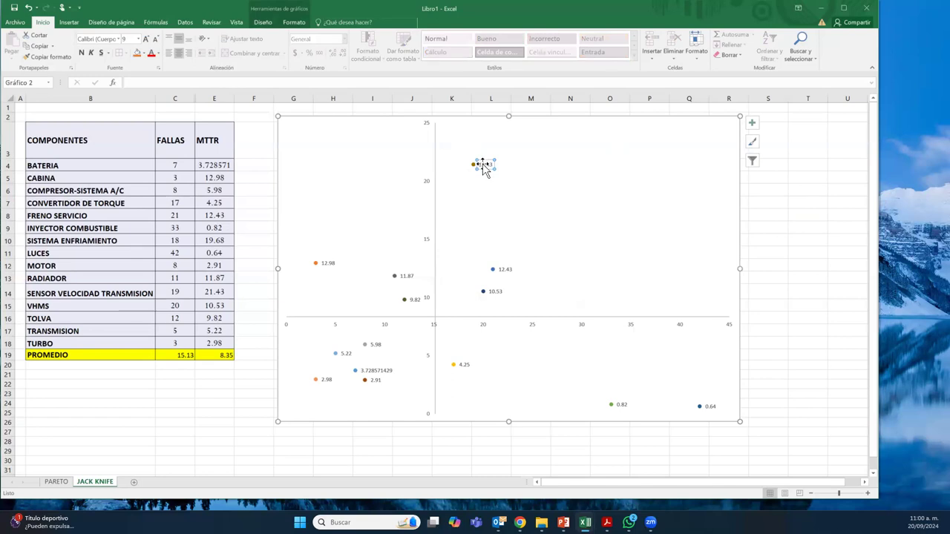
right_click(483, 167)
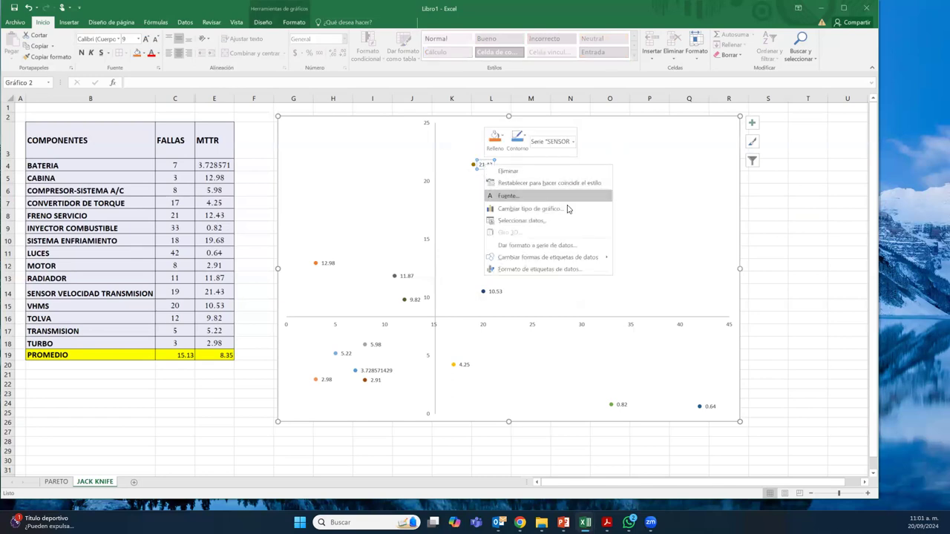
click(630, 119)
drag(630, 119, 418, 115)
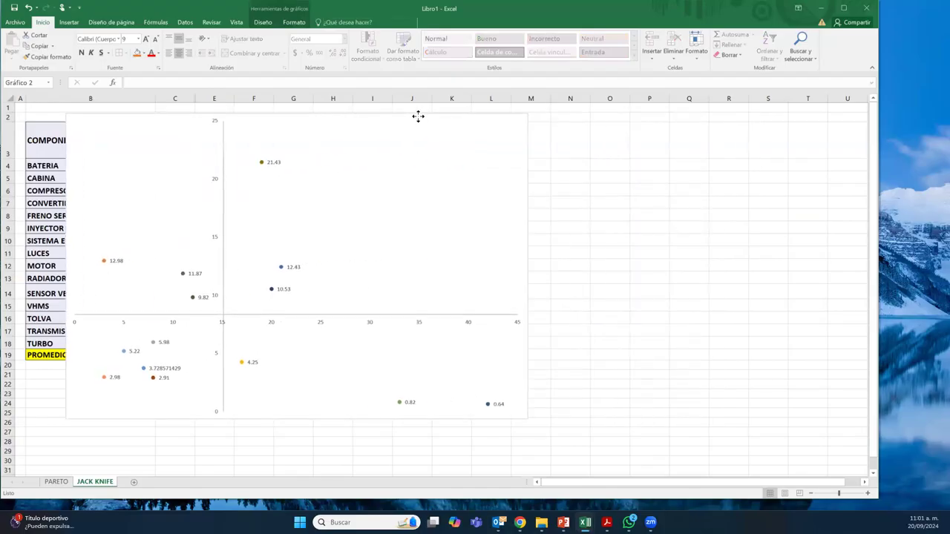
Step: Make the 21.43 data label of the SENSOR VELOCIDAD TRANSMISION point show the series name instead of the Y value
click(273, 164)
right_click(272, 163)
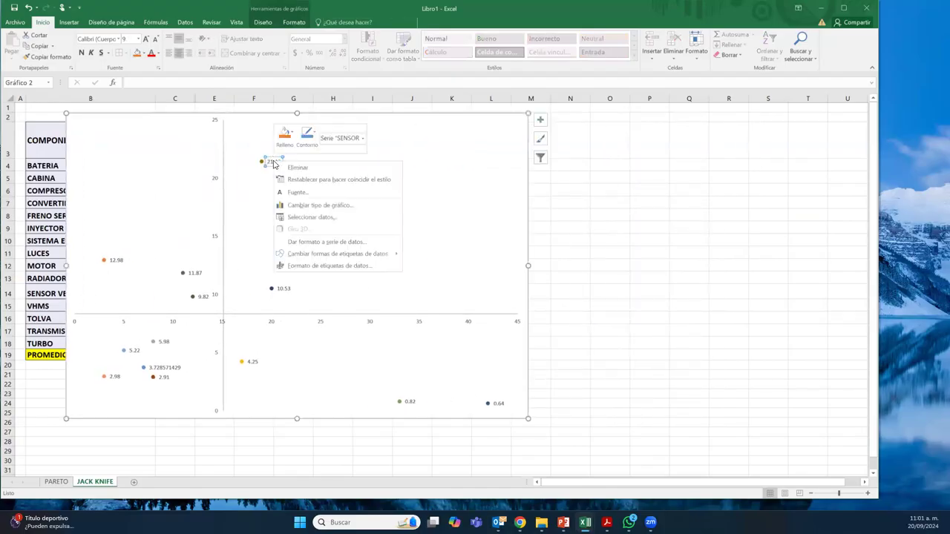
click(343, 266)
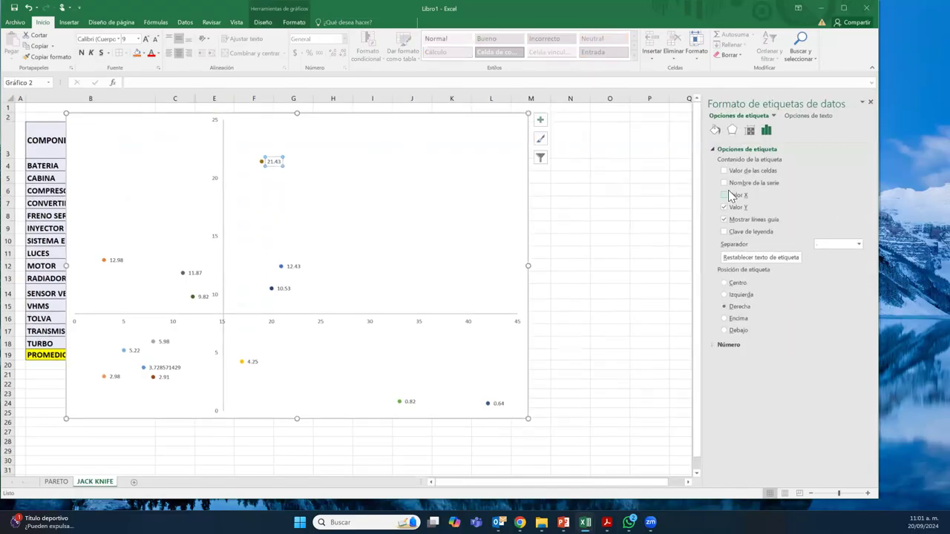
click(725, 183)
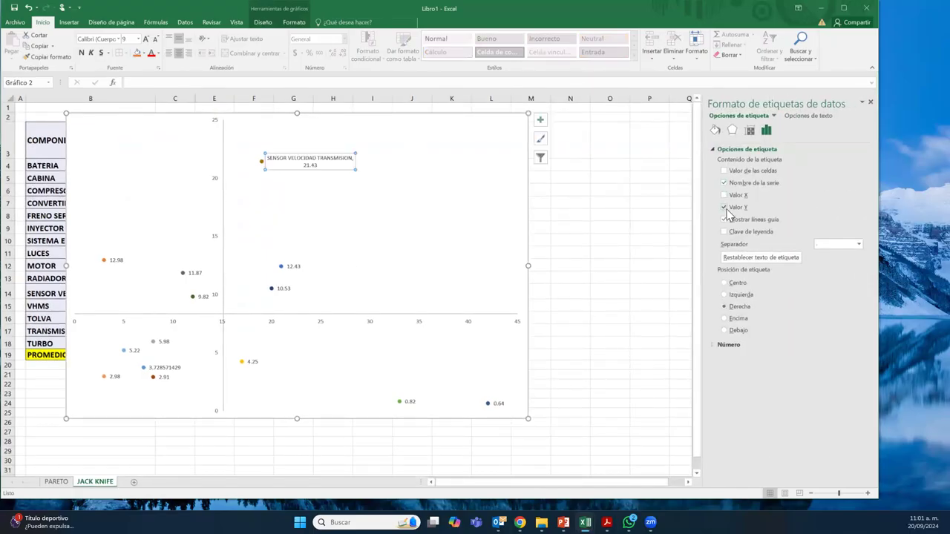
click(725, 208)
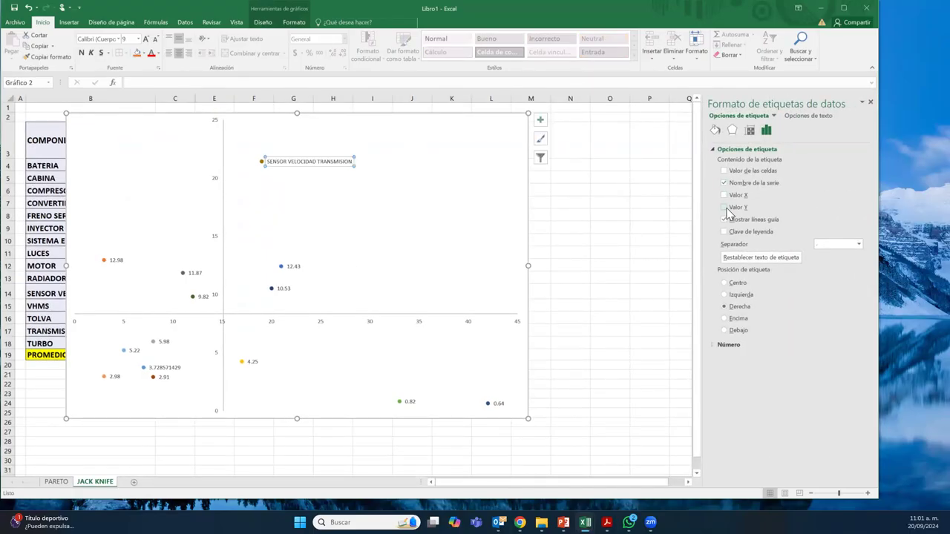
Step: Switch the data labels of the FRENO SERVICIO and VHMS points from Y value to series name
click(296, 265)
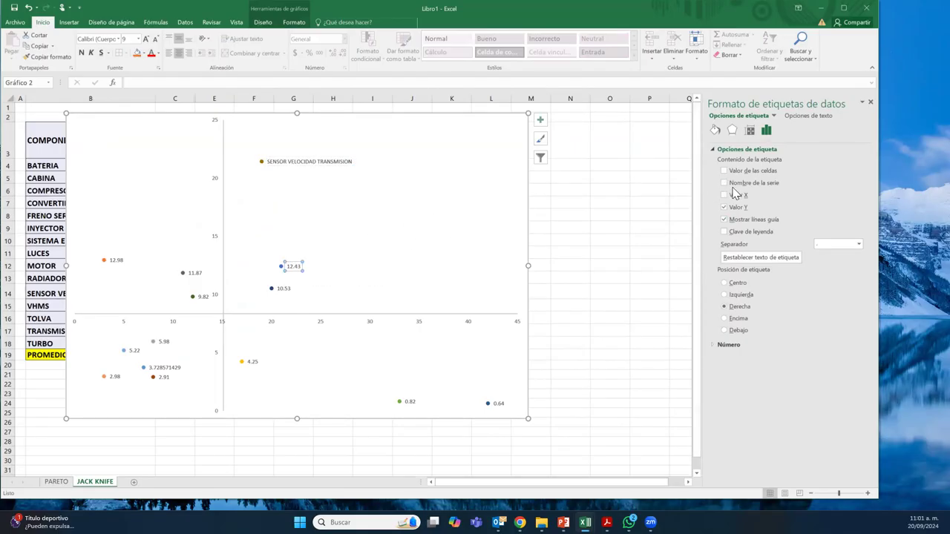
click(730, 210)
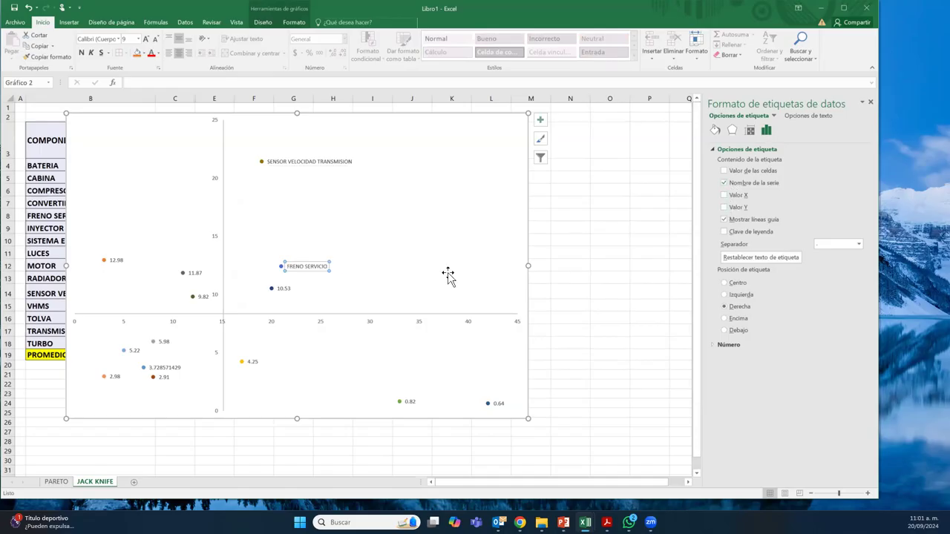
click(285, 288)
click(725, 183)
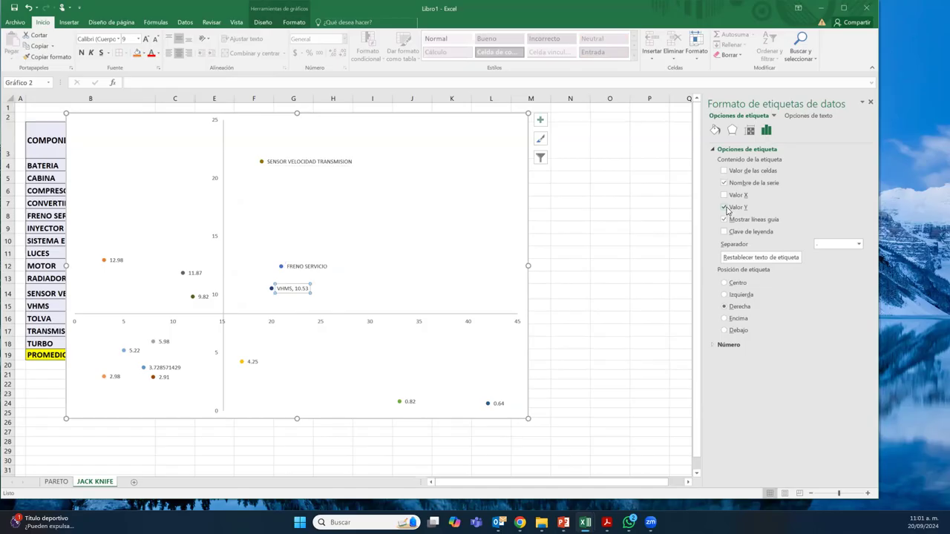
click(727, 210)
Step: Show the series name instead of the Y value on the CONVERTIDOR DE TORQUE and INYECTOR COMBUSTIBLE labels
click(253, 362)
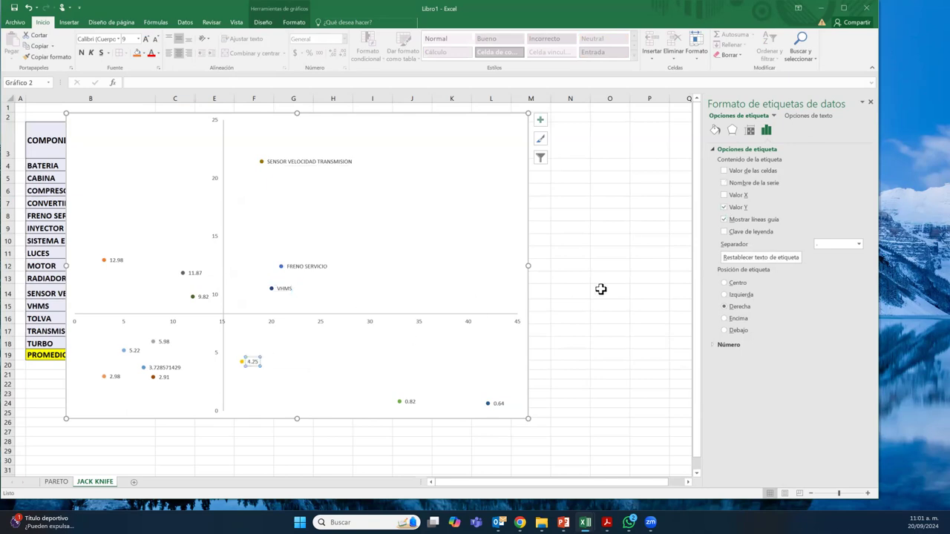
click(733, 183)
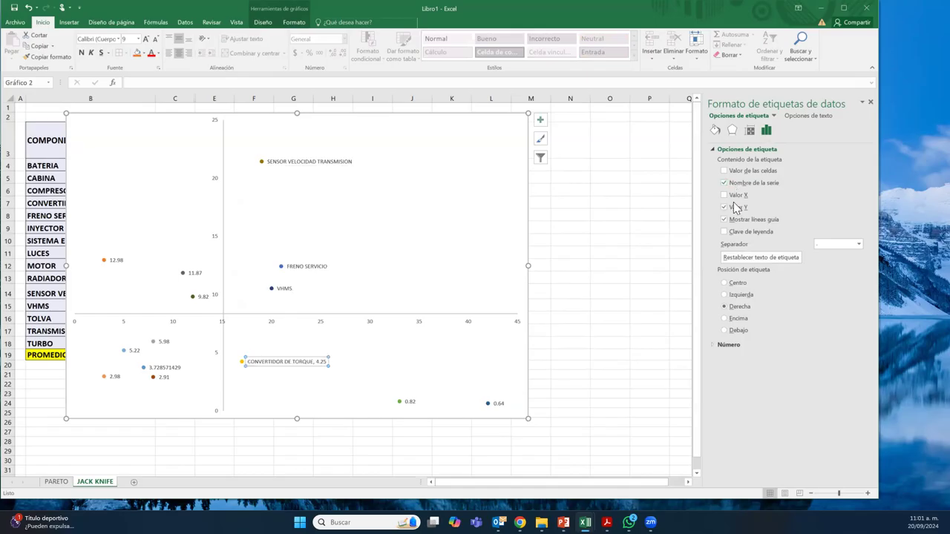
click(732, 208)
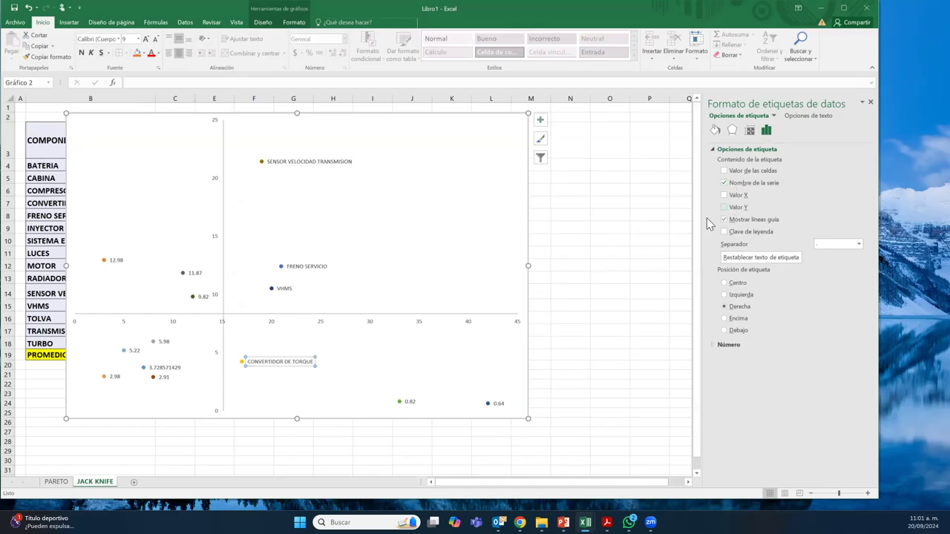
click(411, 401)
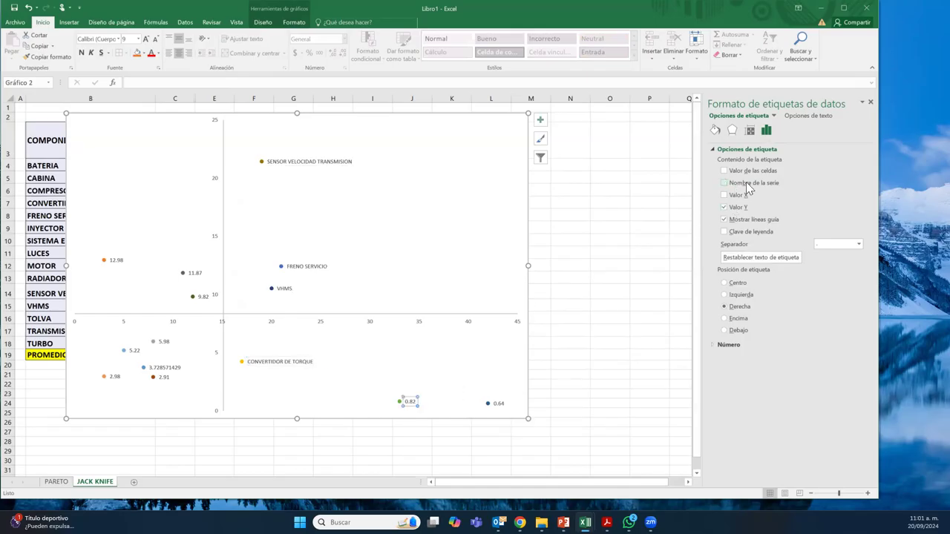
click(748, 185)
click(725, 208)
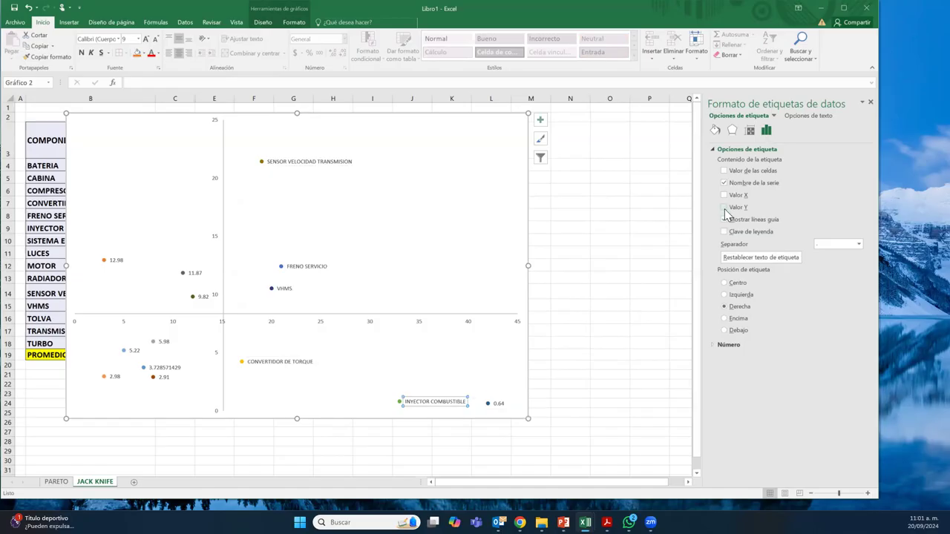
Step: Change the LUCES and COMPRESOR-SISTEMA A/C data labels to show only the series name
click(497, 403)
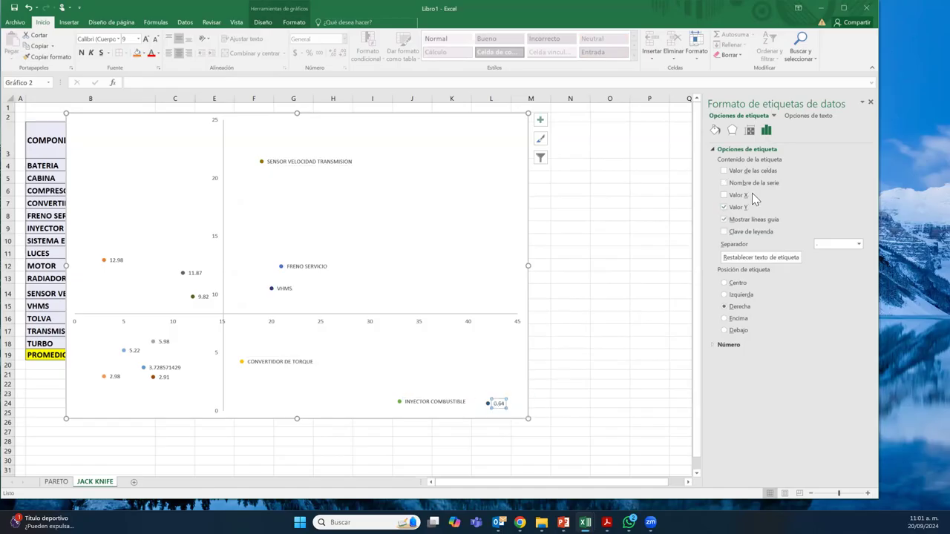
click(725, 184)
click(725, 207)
click(161, 341)
click(725, 184)
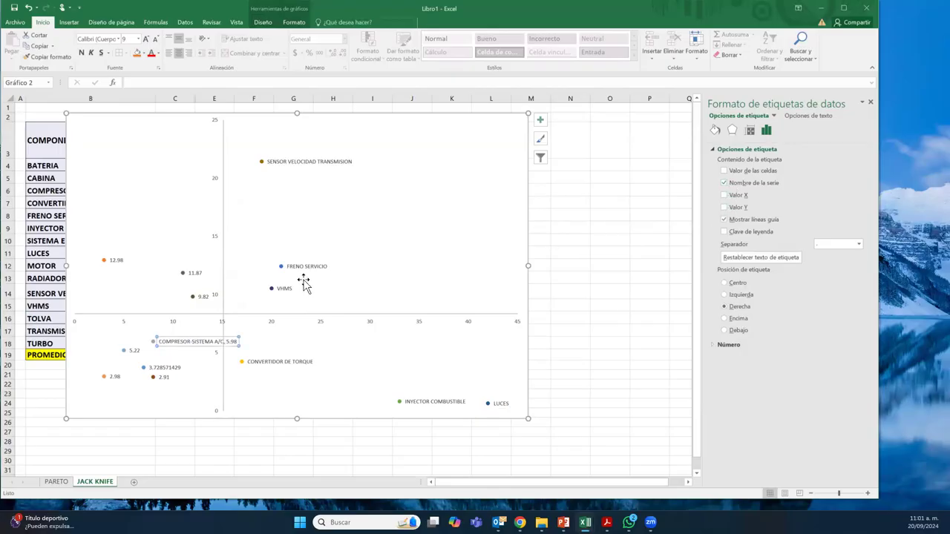
click(733, 209)
click(735, 211)
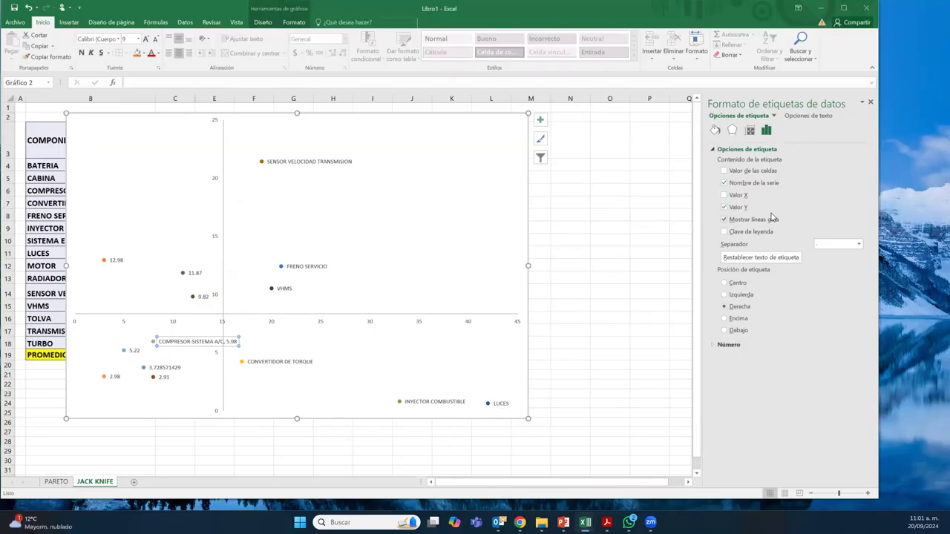
click(739, 207)
Step: Set the BATERIA and MOTOR data labels to display the series name without the Y value
click(160, 367)
click(725, 183)
click(725, 219)
click(724, 207)
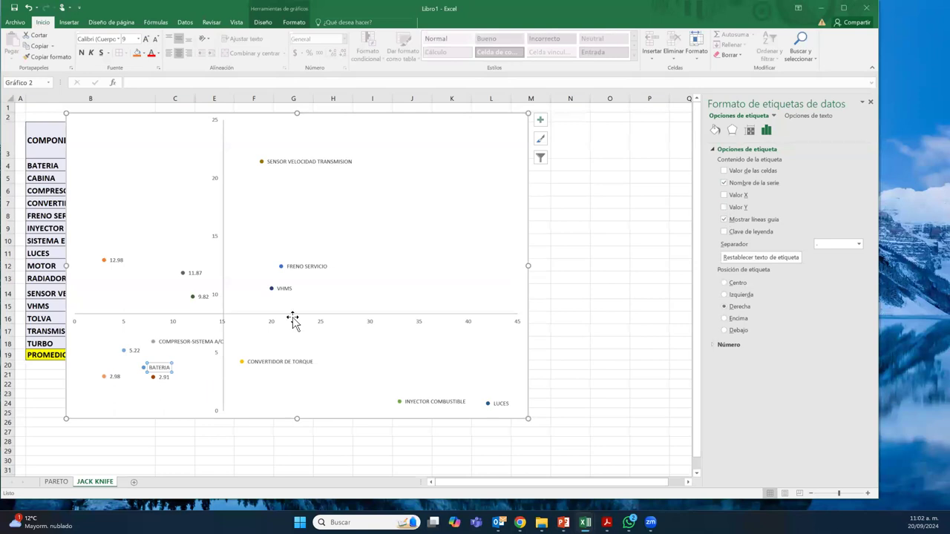
click(164, 377)
click(742, 184)
click(725, 208)
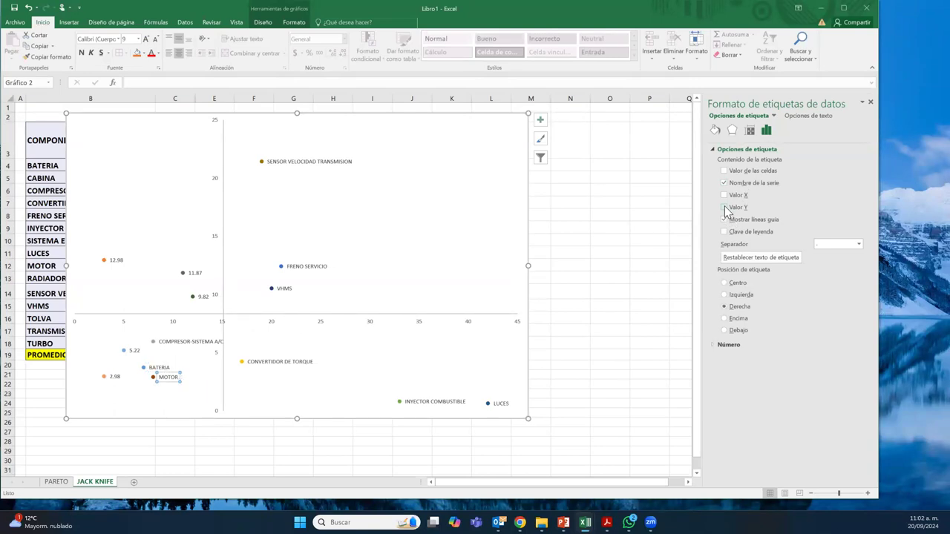
Step: Replace the Y value with the series name on the TRANSMISION and TURBO data labels
click(134, 350)
click(734, 183)
click(725, 208)
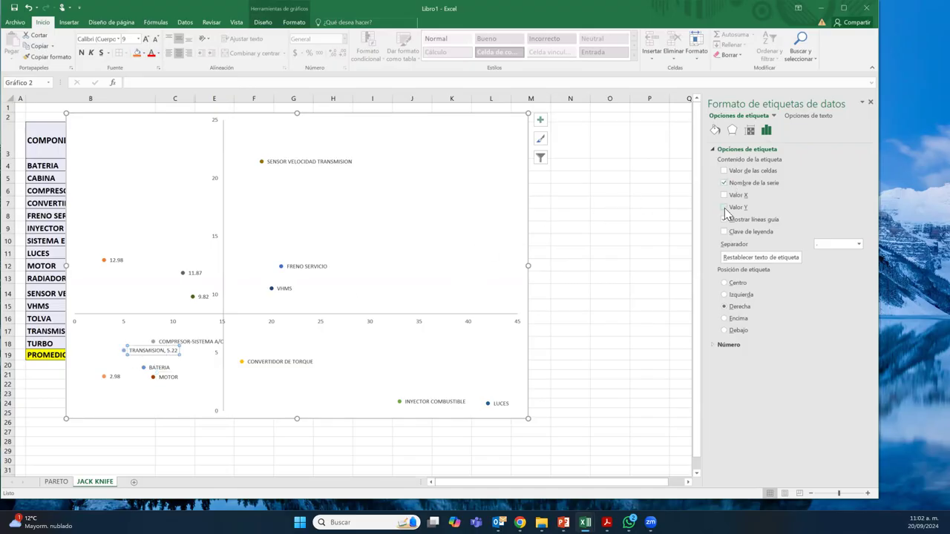
click(113, 378)
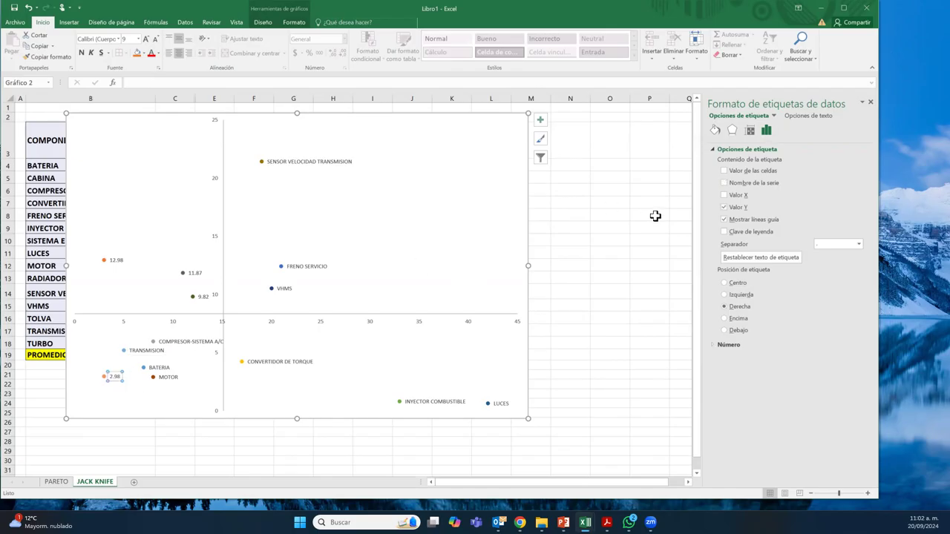
click(727, 183)
click(727, 183)
click(735, 185)
click(725, 207)
Step: Add the series name to the TOLVA data label and make the RADIADOR label show only its series name
click(202, 296)
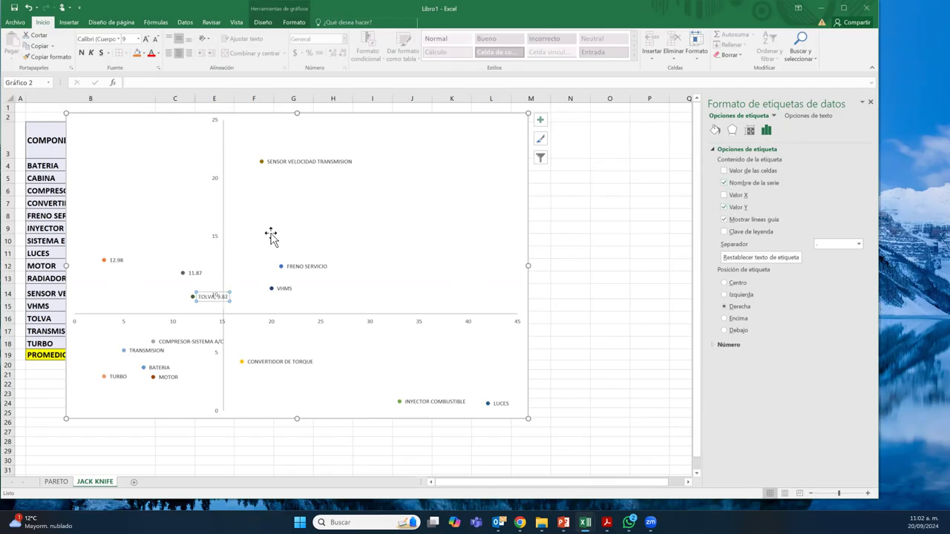
click(195, 272)
click(725, 183)
click(725, 183)
click(724, 207)
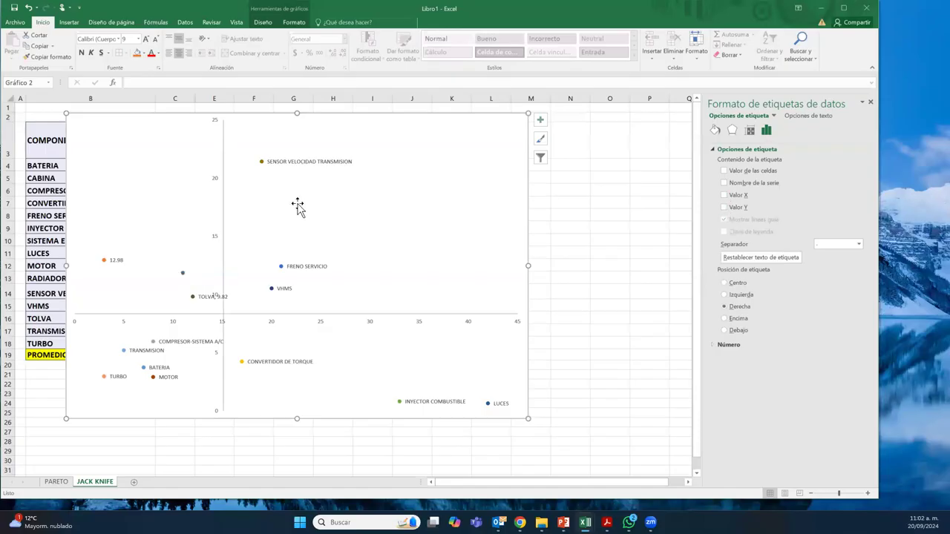
click(726, 183)
click(725, 183)
click(757, 185)
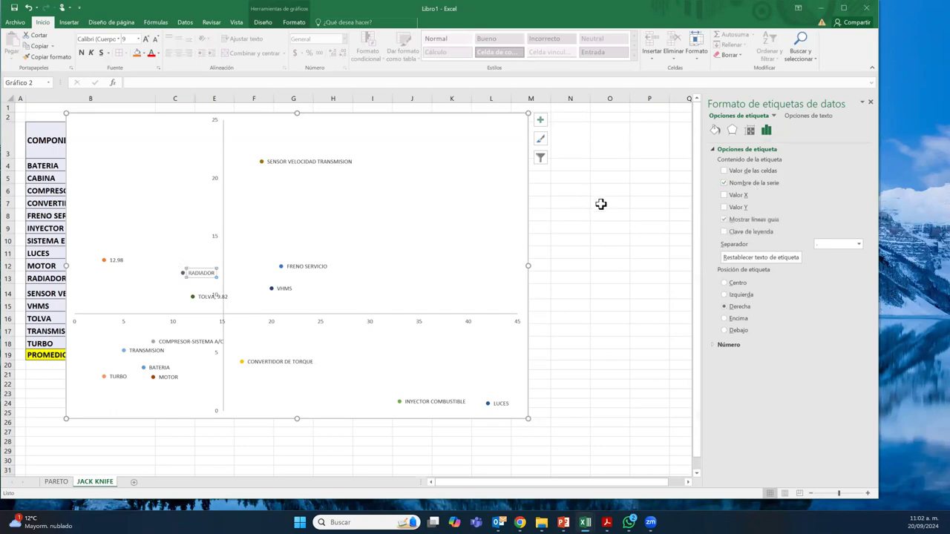
Step: Show the series name instead of the Y value on the CABINA label, and remove the Y value from the TOLVA label
click(117, 260)
click(725, 182)
click(724, 208)
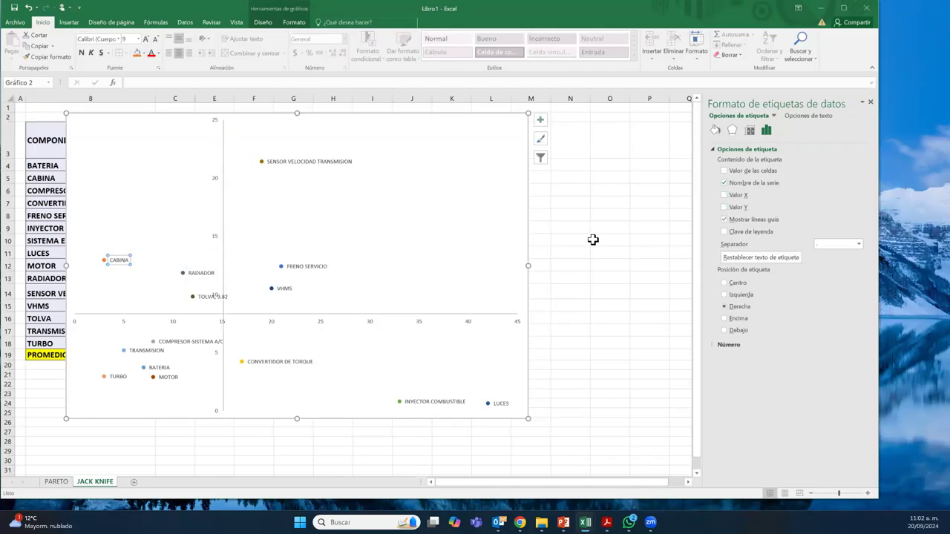
click(215, 298)
double_click(735, 211)
click(731, 208)
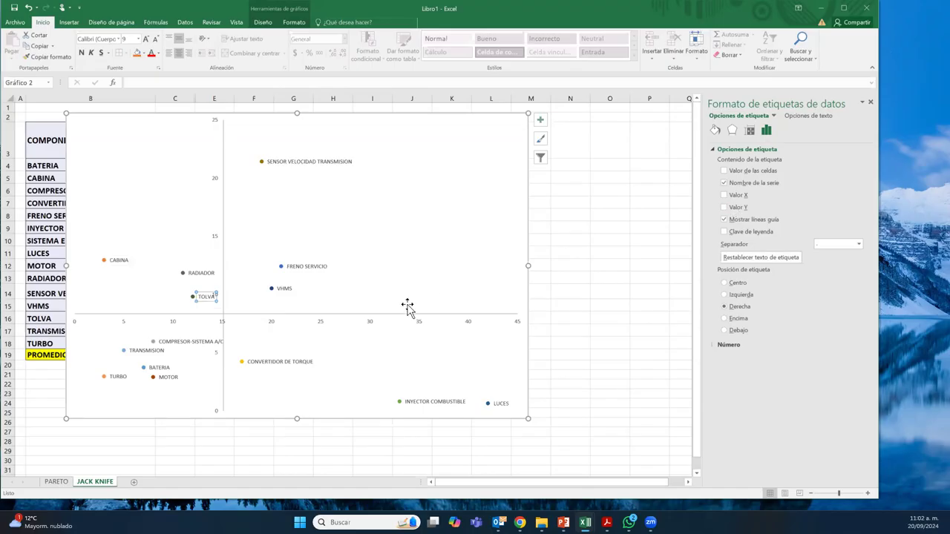
Step: Close the formatting options and move the scatter chart beside the component table, spanning about columns G to R
click(602, 288)
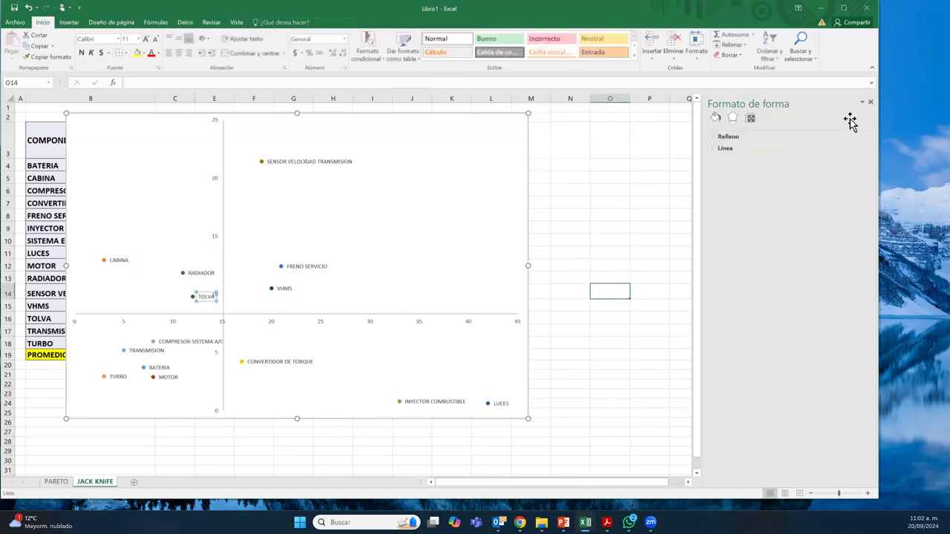
click(872, 104)
drag(393, 123, 602, 118)
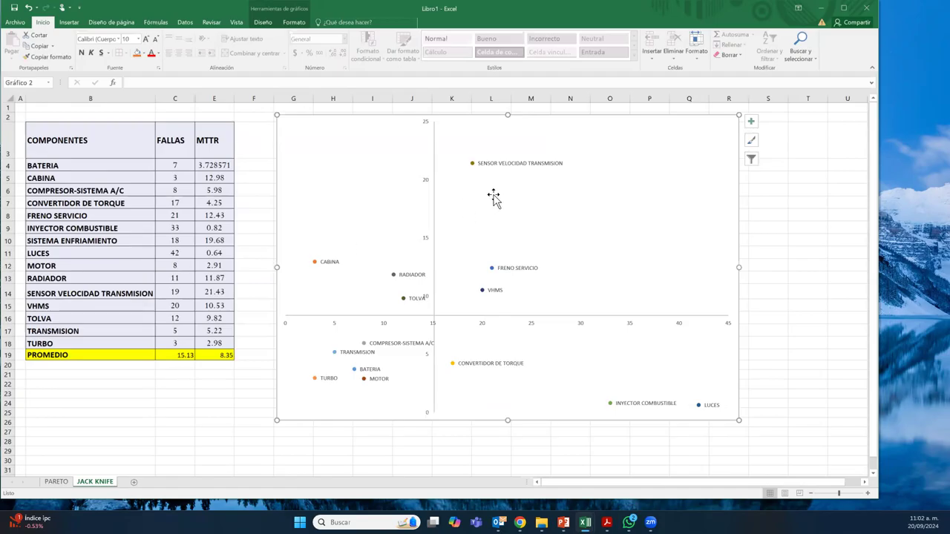
Step: Try renaming the SENSOR VELOCIDAD TRANSMISION component in cell B14 to IMPULSOR, and undo the rename
double_click(124, 287)
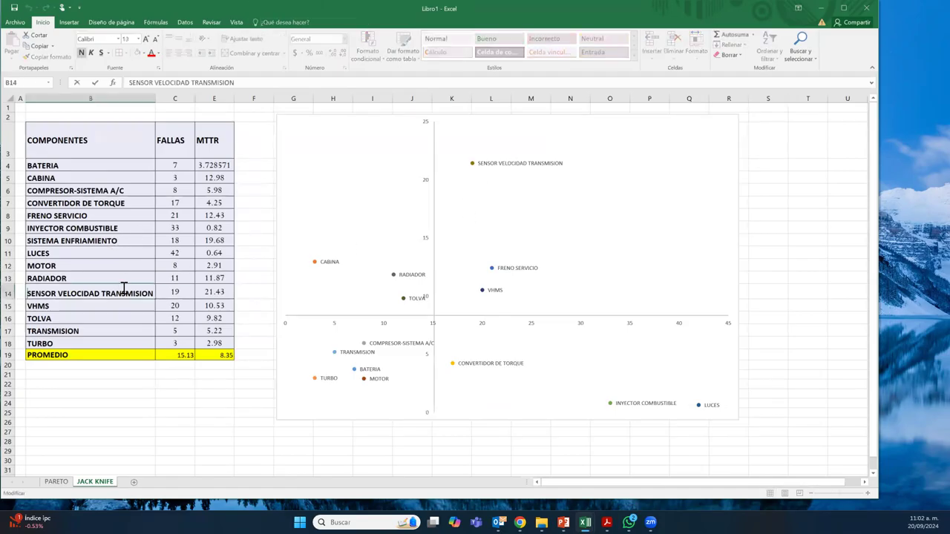
key(Home)
text(IMPUL)
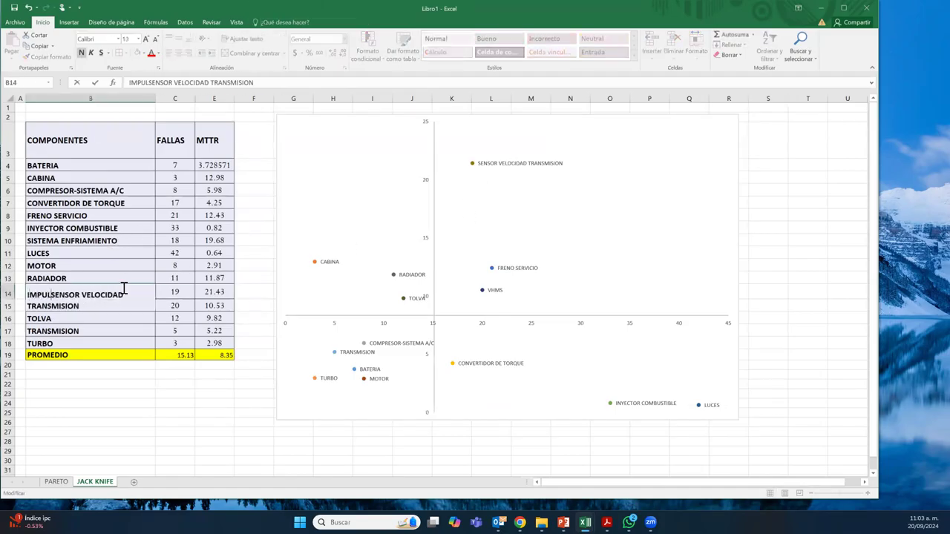
text(SOR)
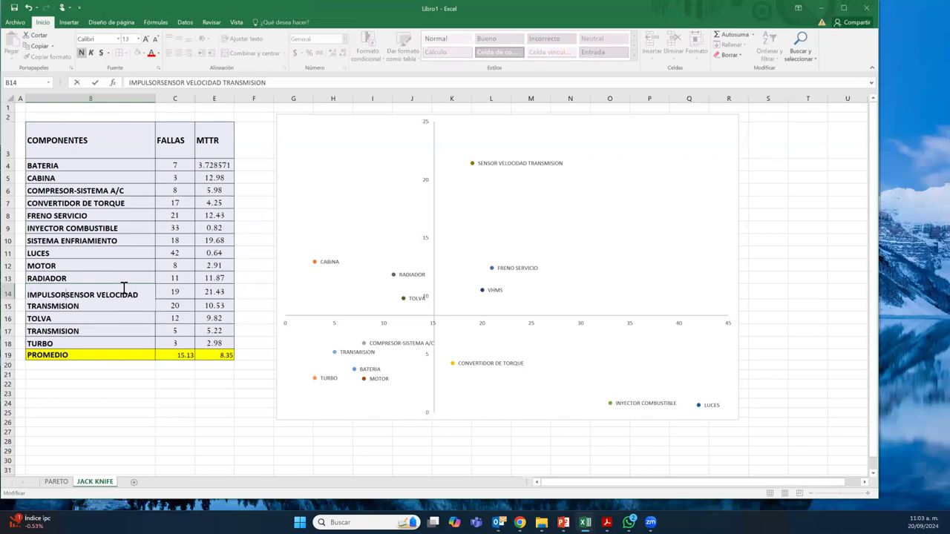
key(Delete)
key(Delete)
key(Delete)
key(Delete)
key(Delete)
key(Delete)
key(Delete)
key(Delete)
key(Delete)
key(Delete)
key(Delete)
key(Delete)
key(Delete)
key(Delete)
key(Delete)
key(Delete)
key(Delete)
key(Delete)
key(Delete)
key(Delete)
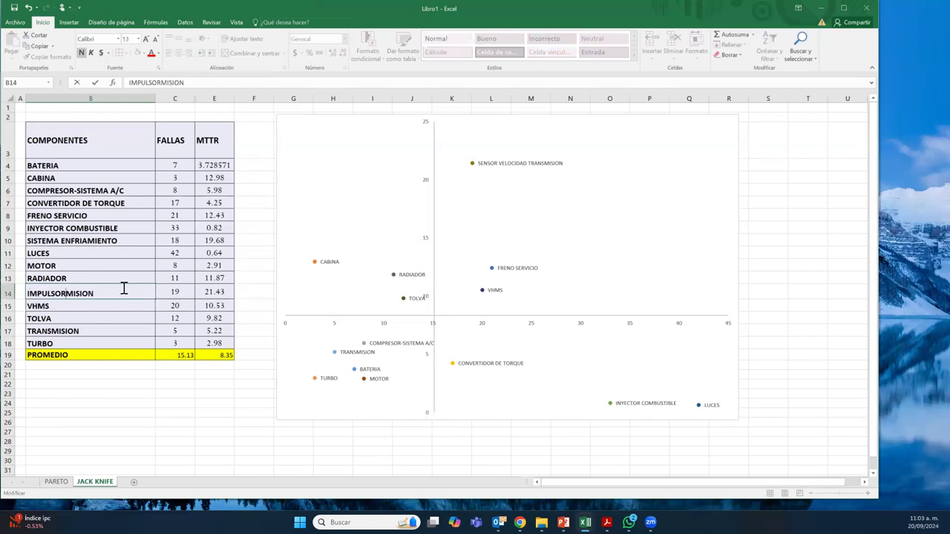
key(Return)
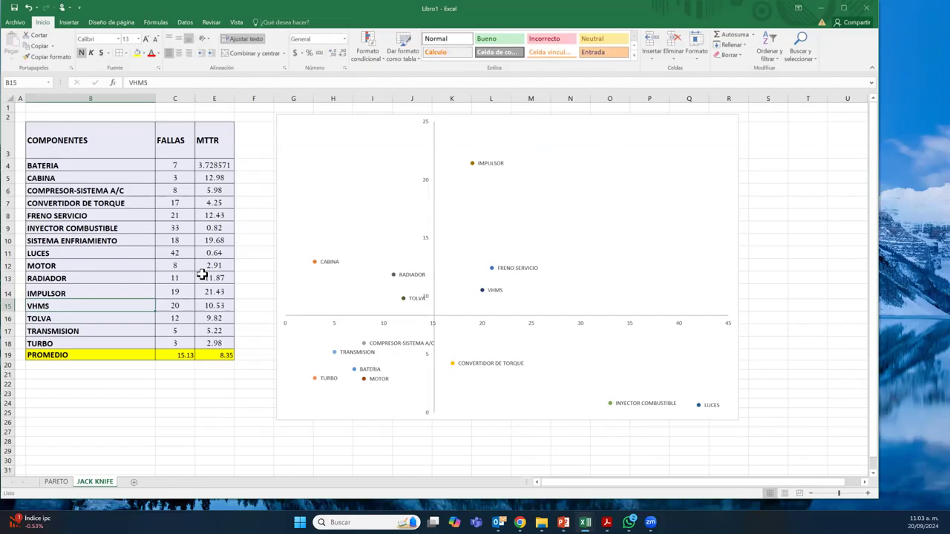
key(ctrl+z)
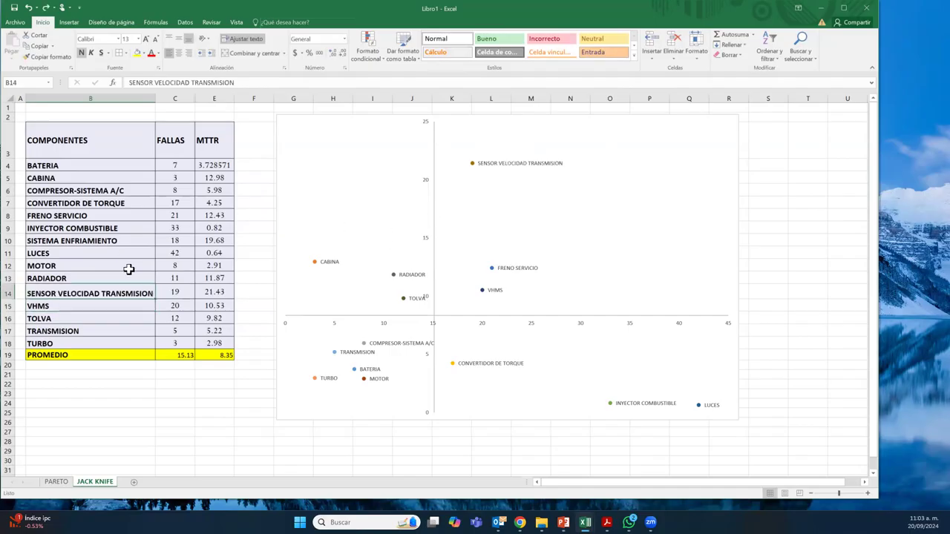
click(263, 238)
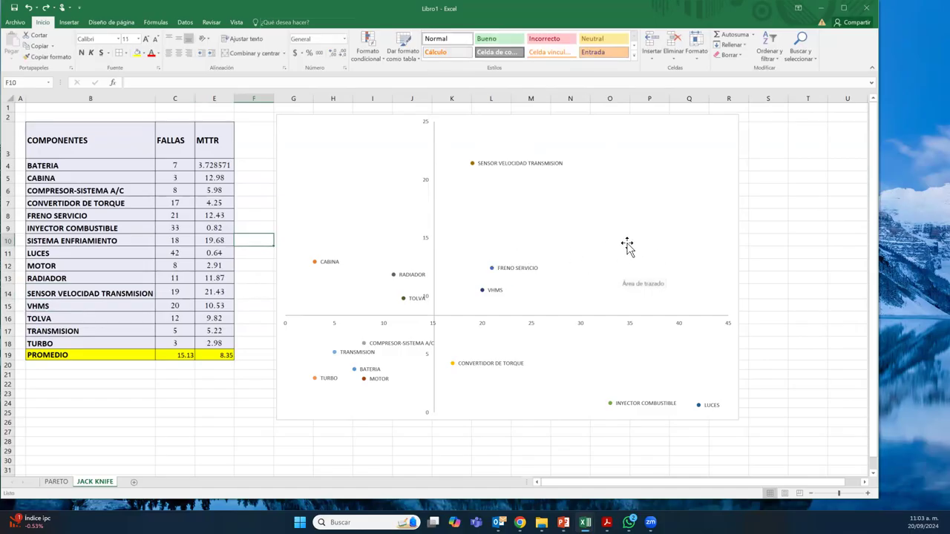
scroll(627, 246, right, 2)
scroll(627, 246, left, 2)
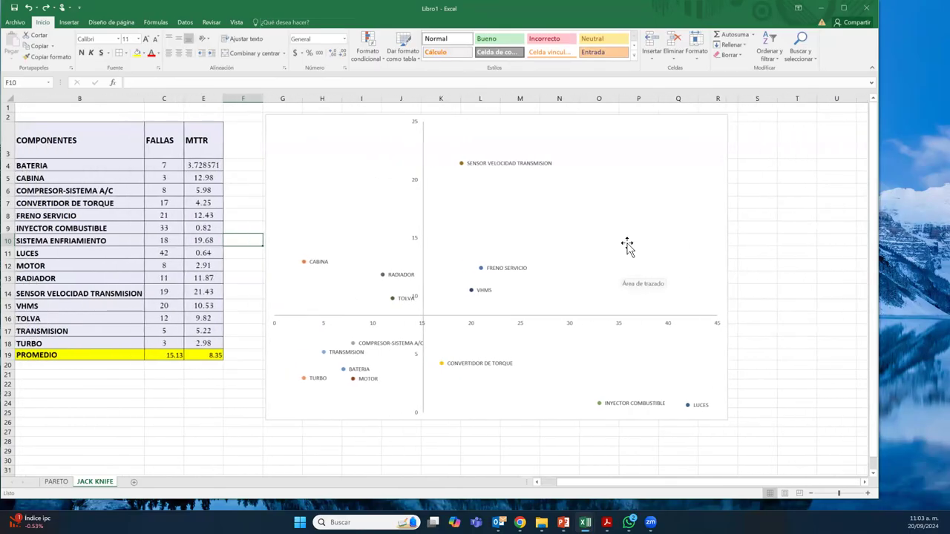
scroll(628, 246, right, 2)
scroll(627, 247, right, 1)
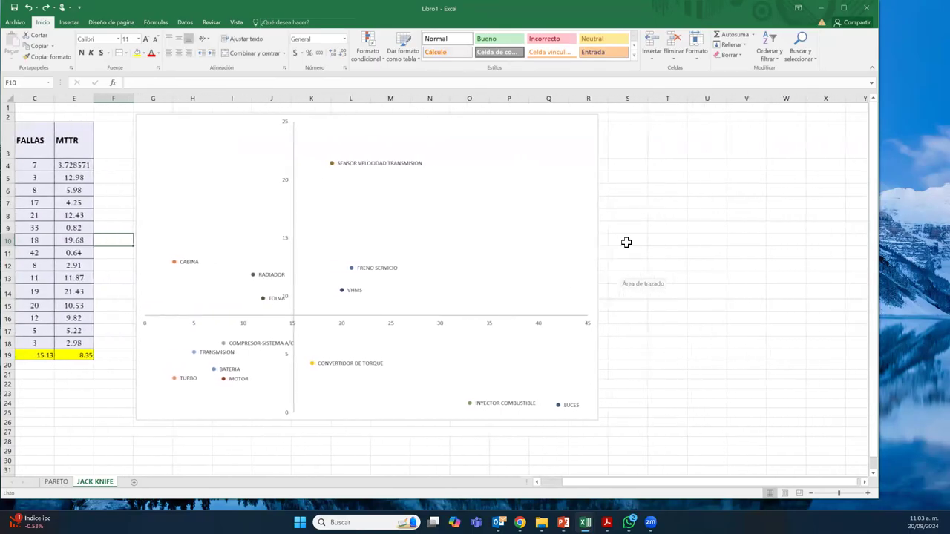
Step: Enter the headers DT 50, DT 100, DT 200 and DT 300 in cells H29 to K29 below the chart
scroll(628, 245, down, 1)
scroll(627, 243, up, 1)
click(187, 451)
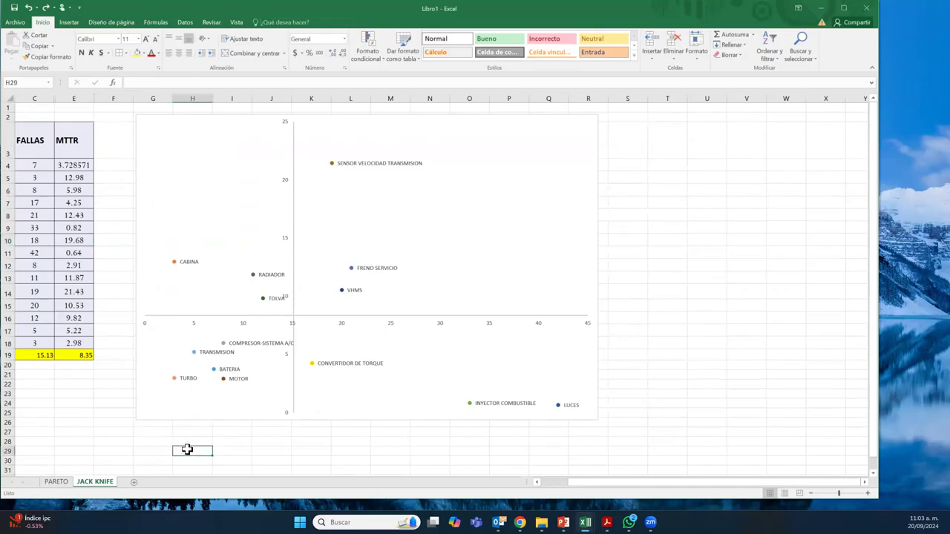
text(DT)
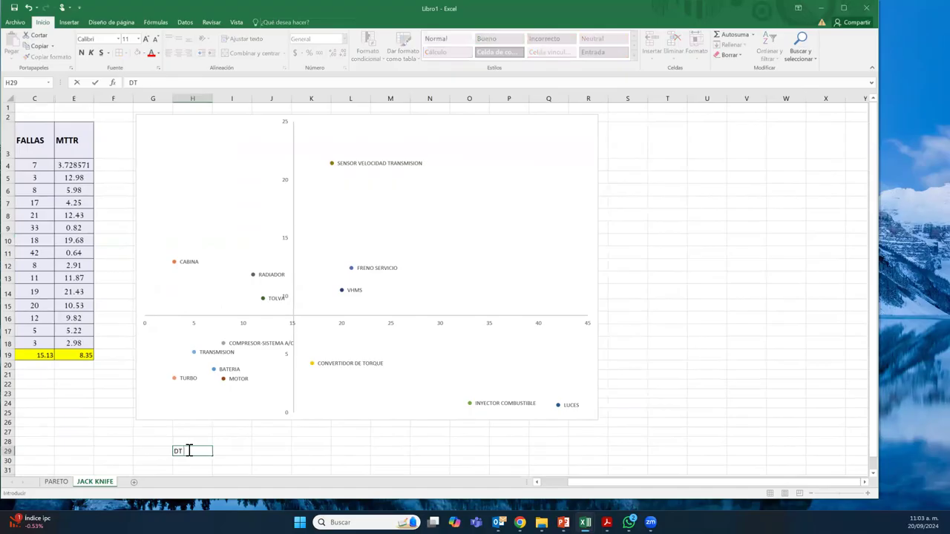
text( 50)
key(Tab)
text(DT 100)
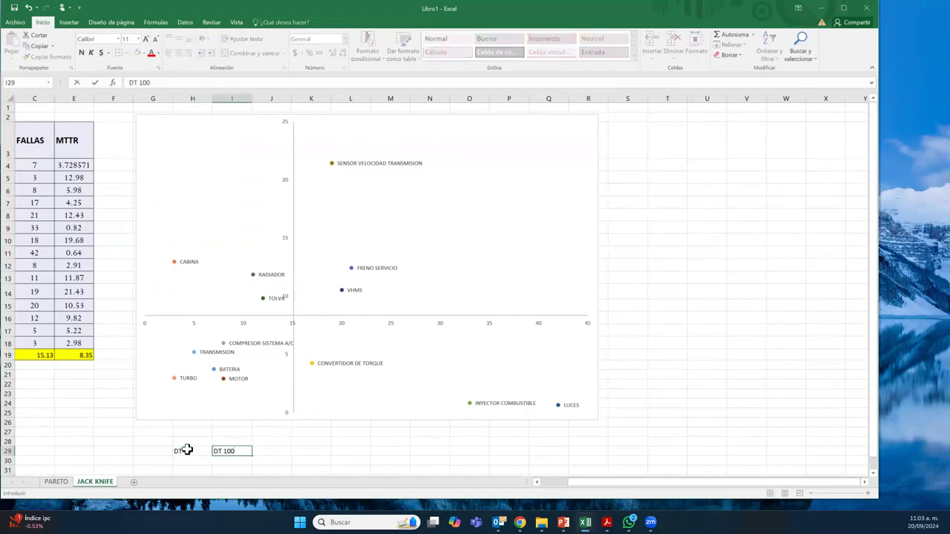
key(Tab)
text(DT 100)
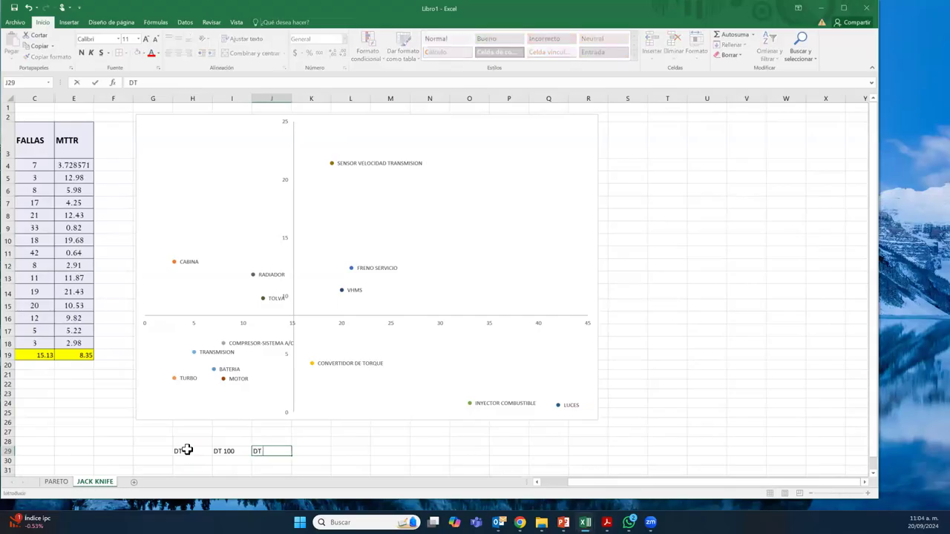
text( 200)
key(Tab)
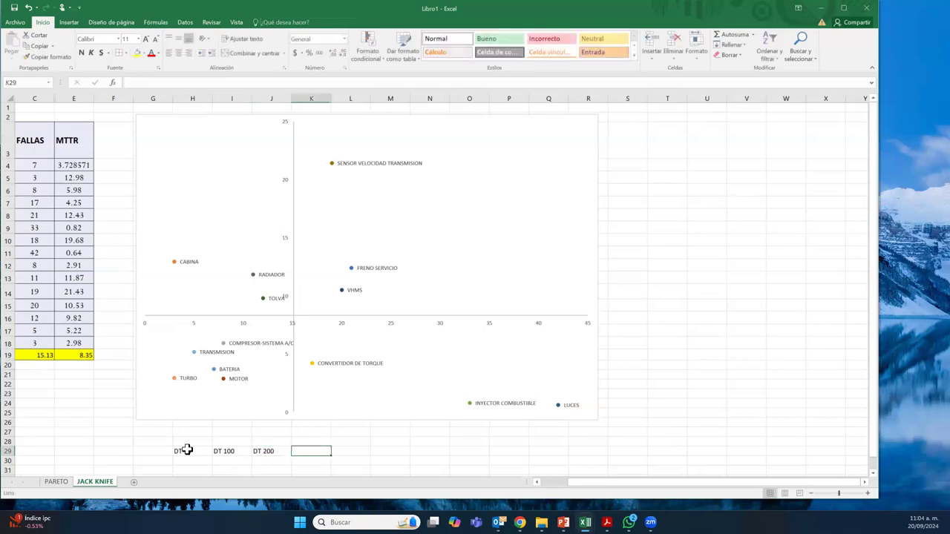
text(DT 300)
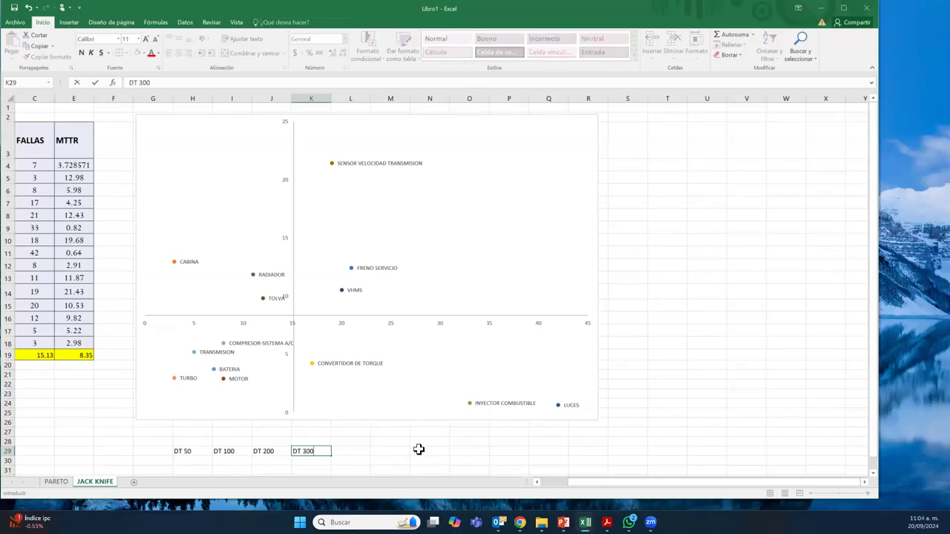
key(Return)
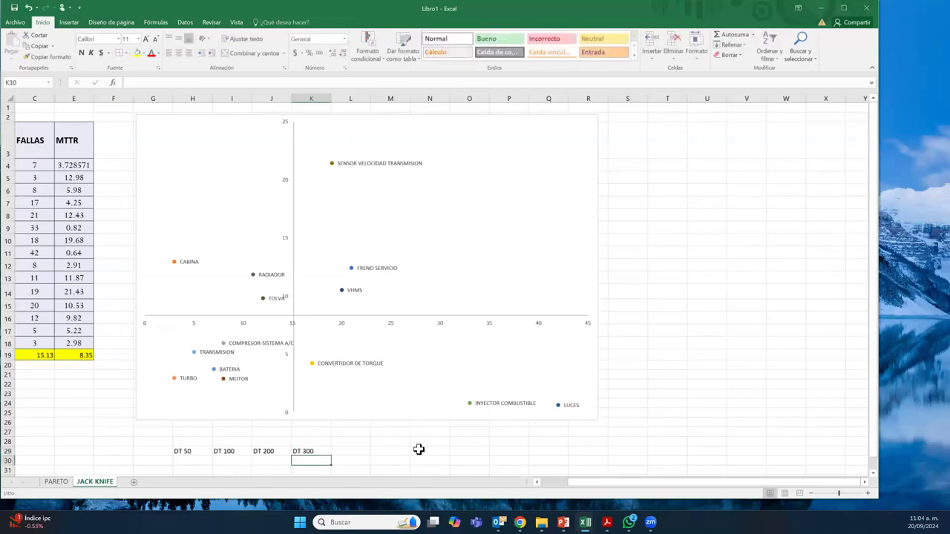
Step: Enter 1, 2 and 3 in cells G30 to G32 to start a number series beside the DT columns
key(Left)
key(Left)
key(Left)
key(Left)
key(Left)
key(Right)
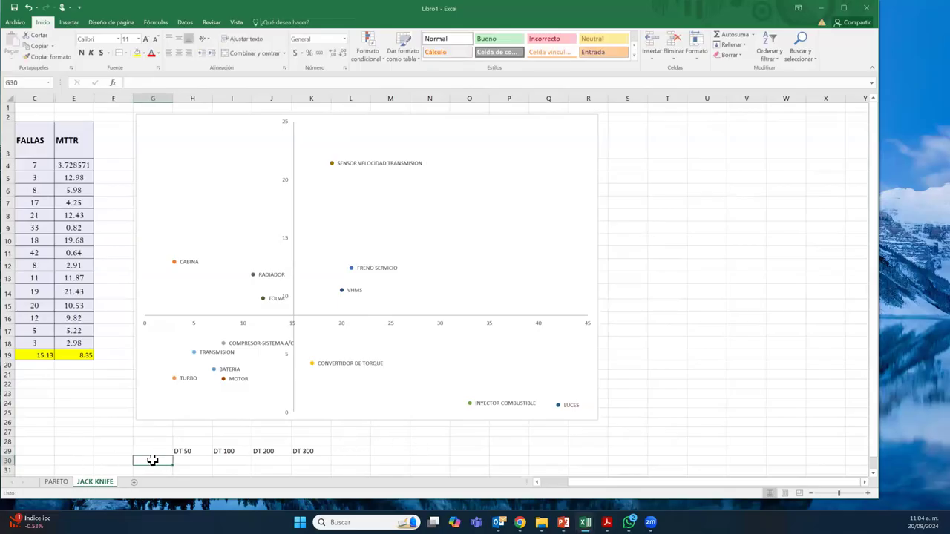
scroll(152, 460, down, 1)
mouse_move(153, 418)
mouse_down()
mouse_move(142, 490)
mouse_move(151, 405)
mouse_move(153, 426)
mouse_up()
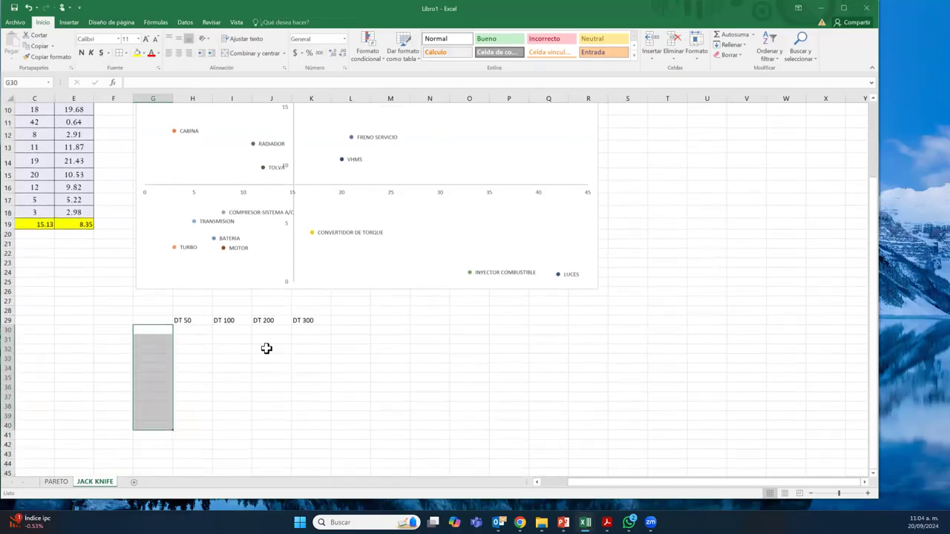
click(152, 329)
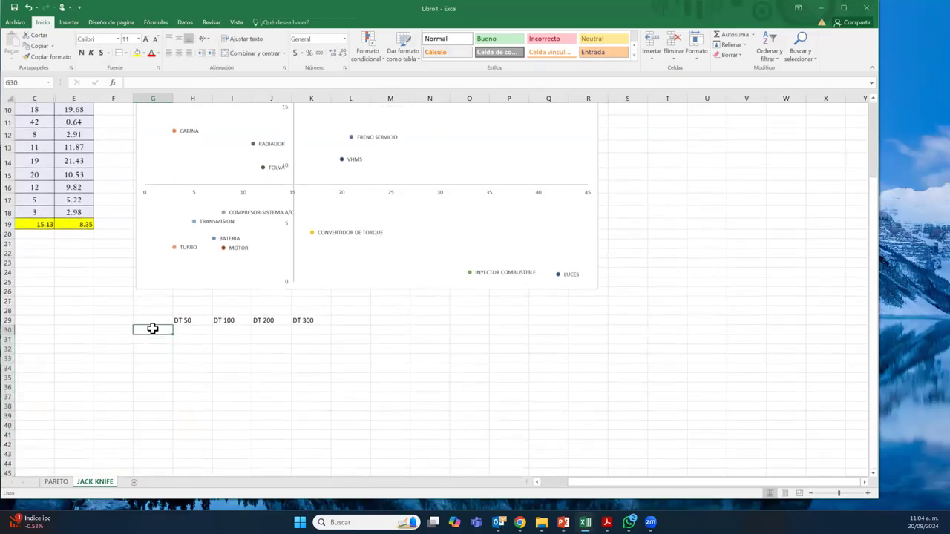
text(1)
key(Return)
text(2)
key(Return)
text(3)
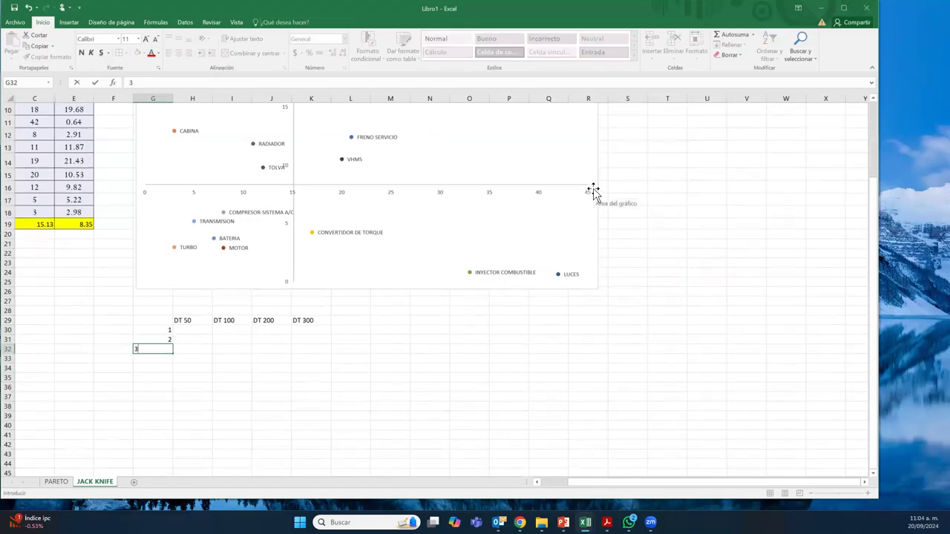
Step: Check the maximum limit of the scatter chart's horizontal axis in its format options, and close them
click(538, 193)
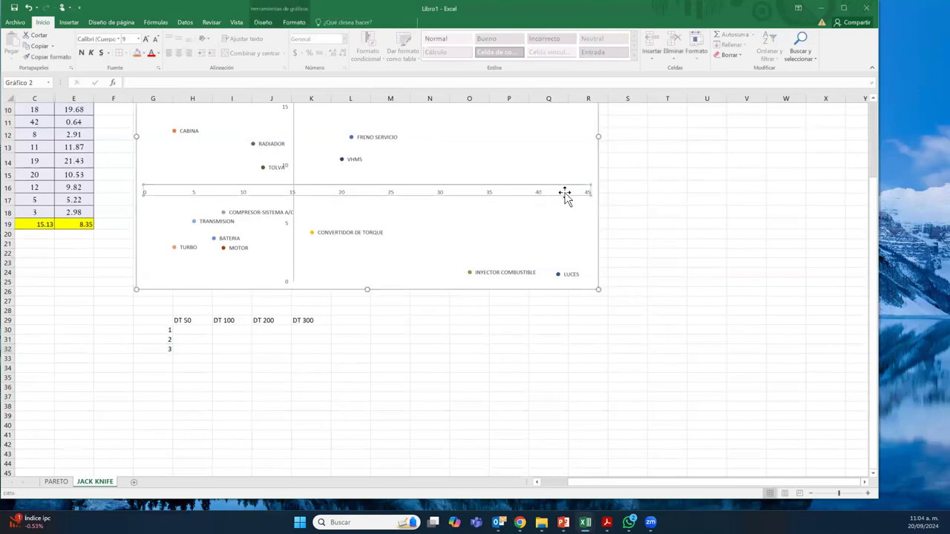
right_click(538, 193)
click(573, 296)
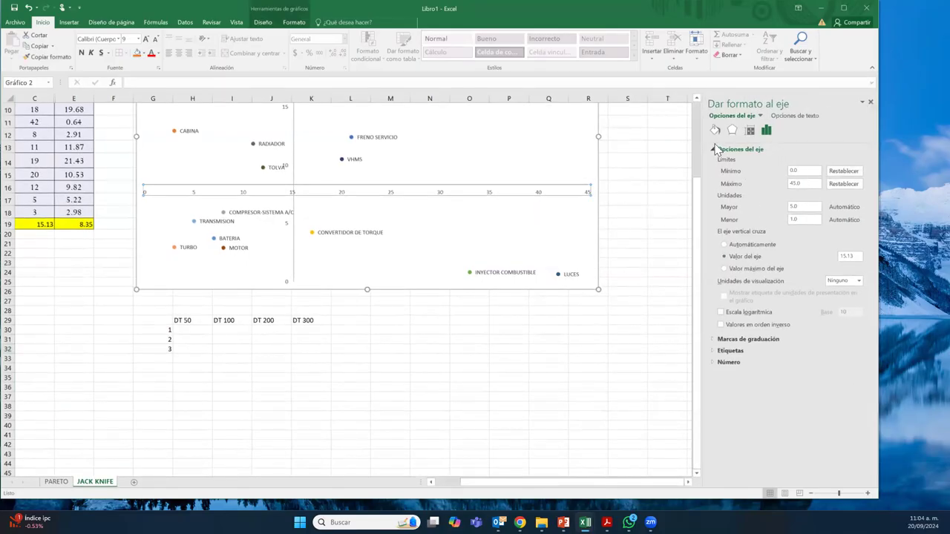
click(870, 103)
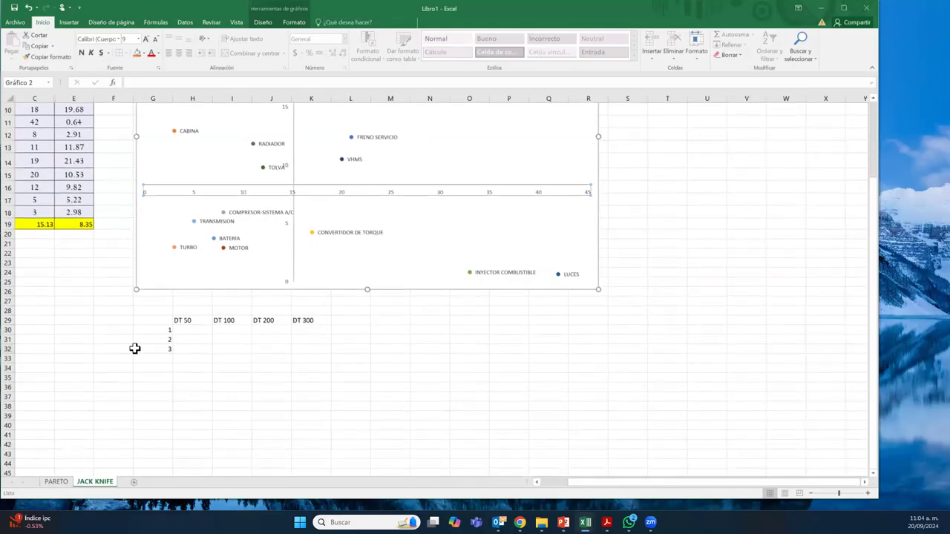
Step: Extend the number series in column G from G30 down to 45 in cell G74
click(157, 332)
drag(158, 333, 158, 469)
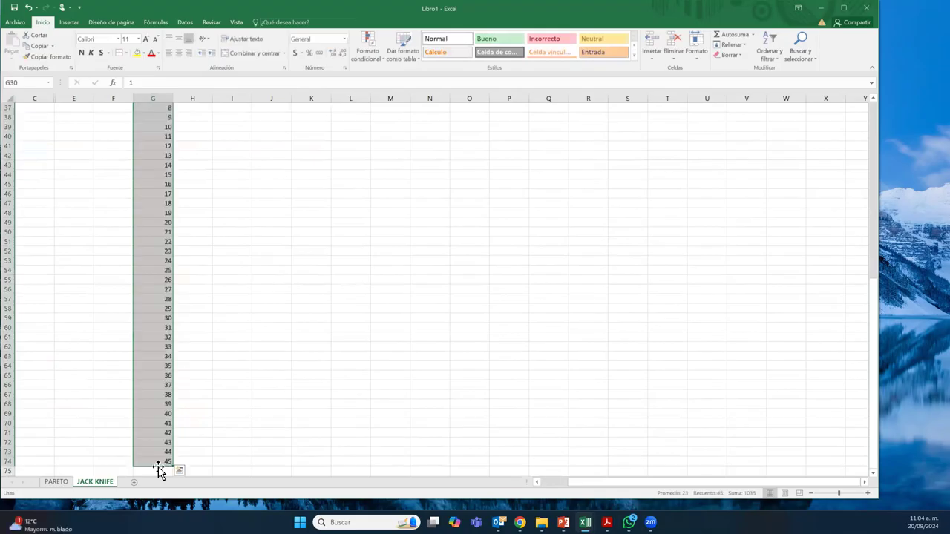
scroll(216, 276, up, 6)
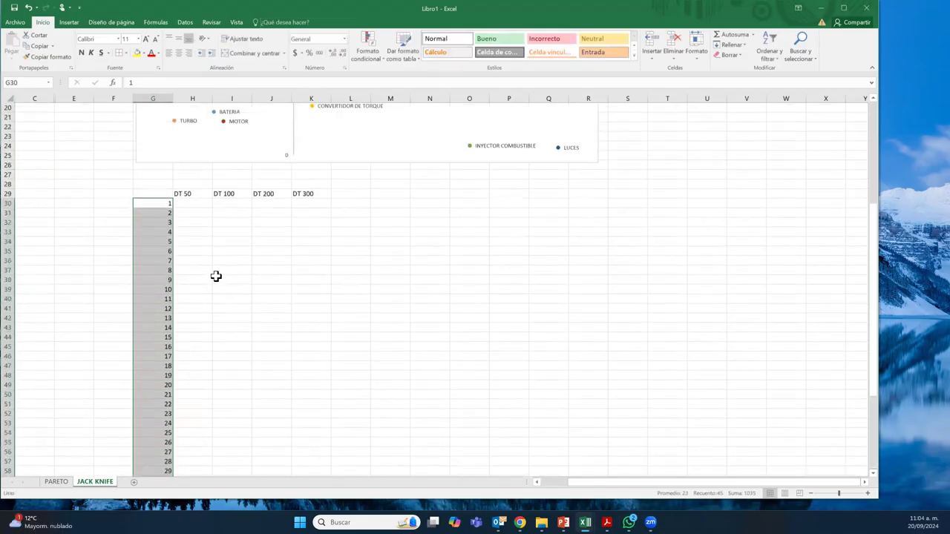
scroll(216, 276, up, 2)
scroll(216, 276, up, 2)
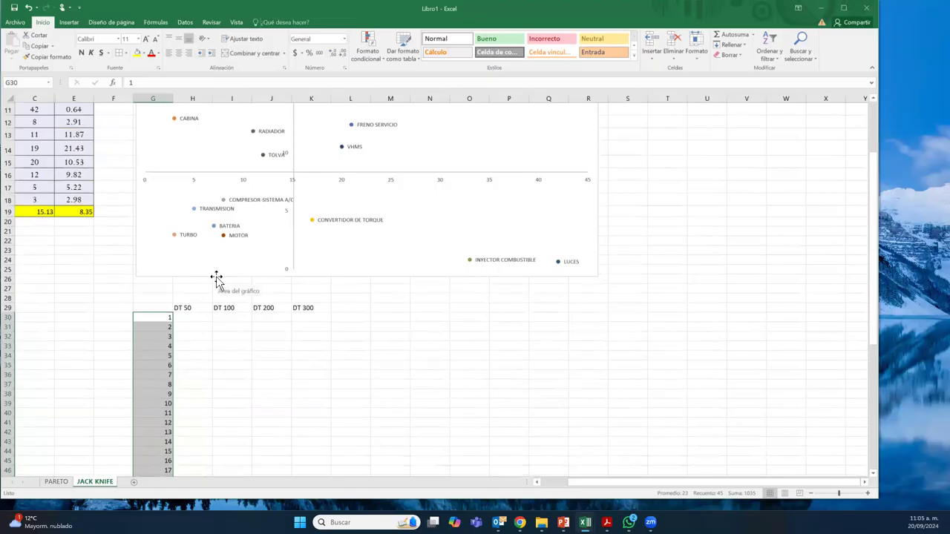
Step: Enter the starting values 50, 100, 200 and 300 in cells H30 to K30 under their DT headers
click(189, 318)
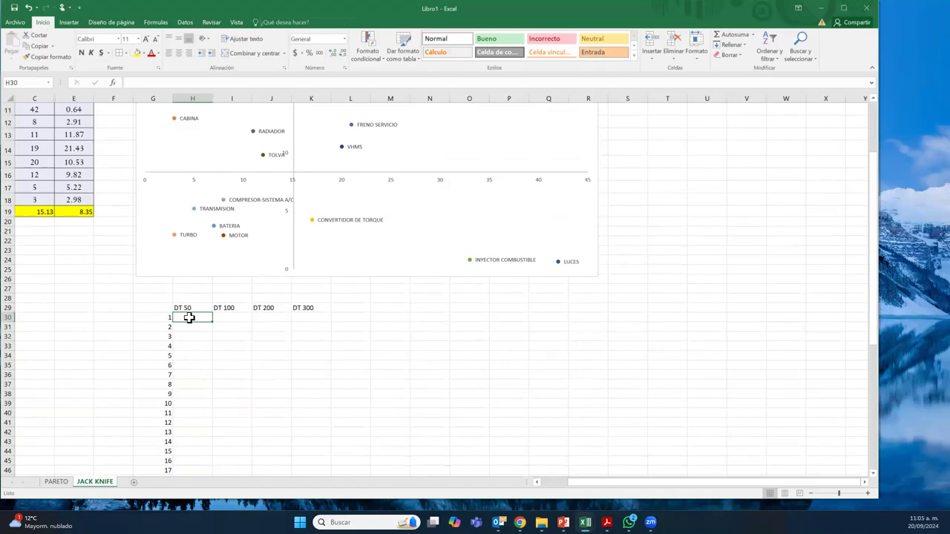
text(50)
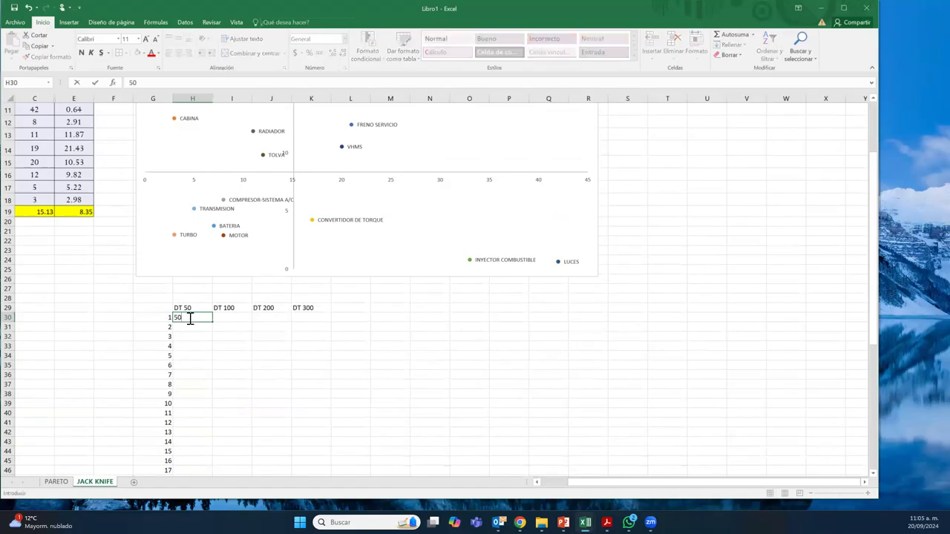
key(Tab)
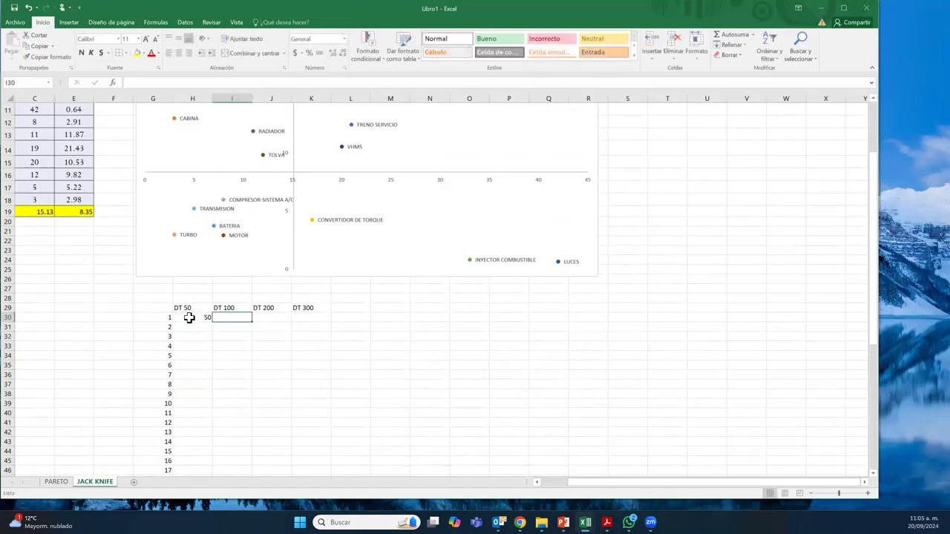
text(100)
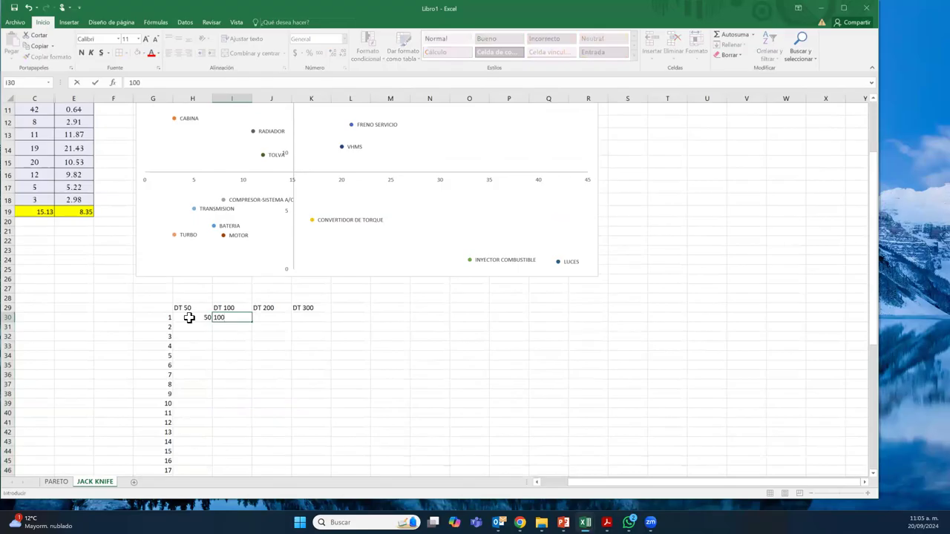
key(Tab)
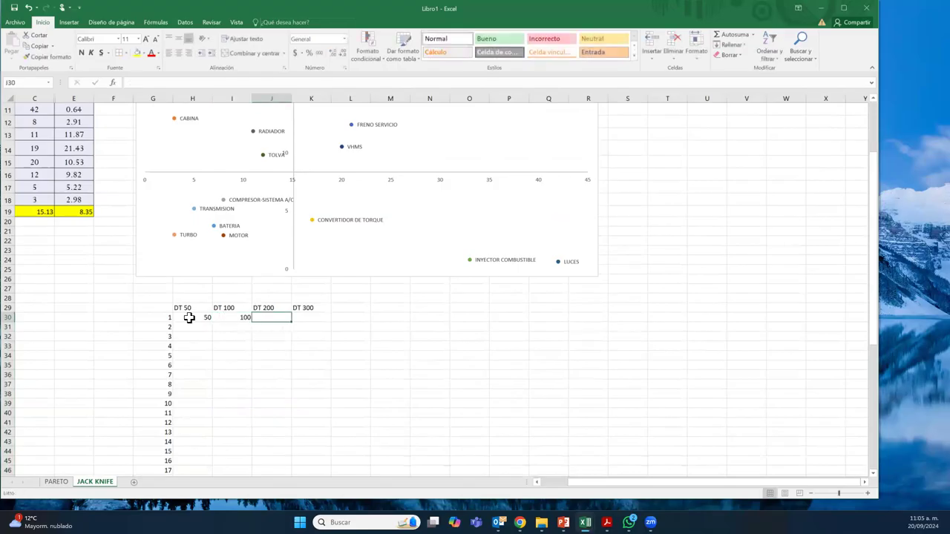
text(200)
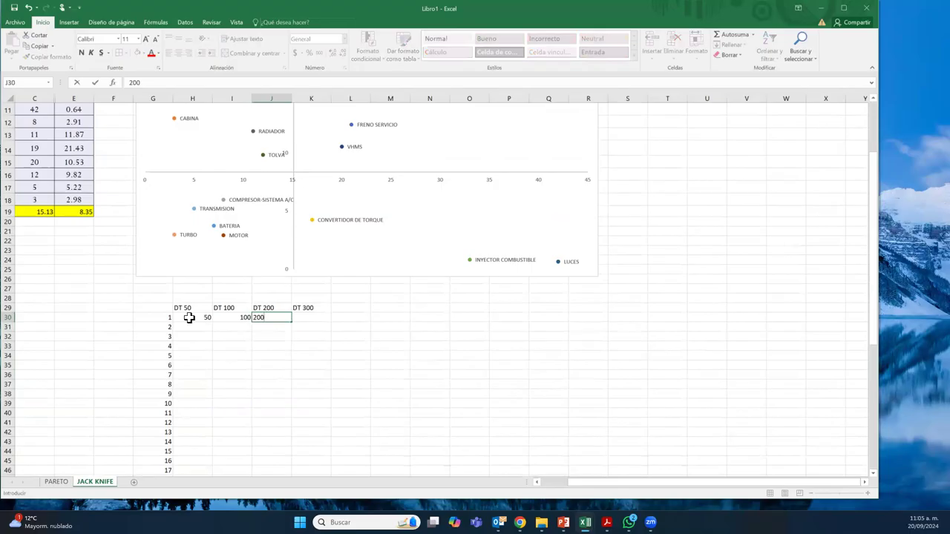
key(Tab)
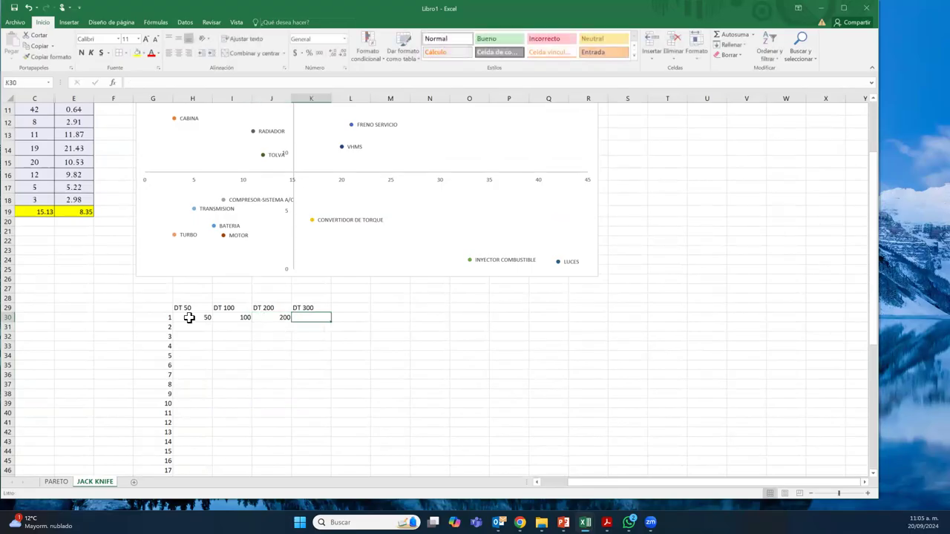
text(300)
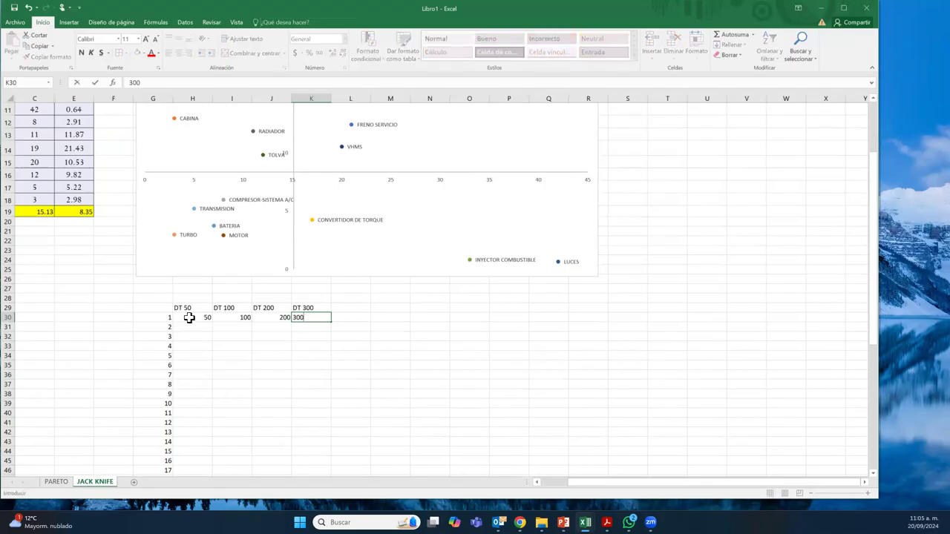
key(Return)
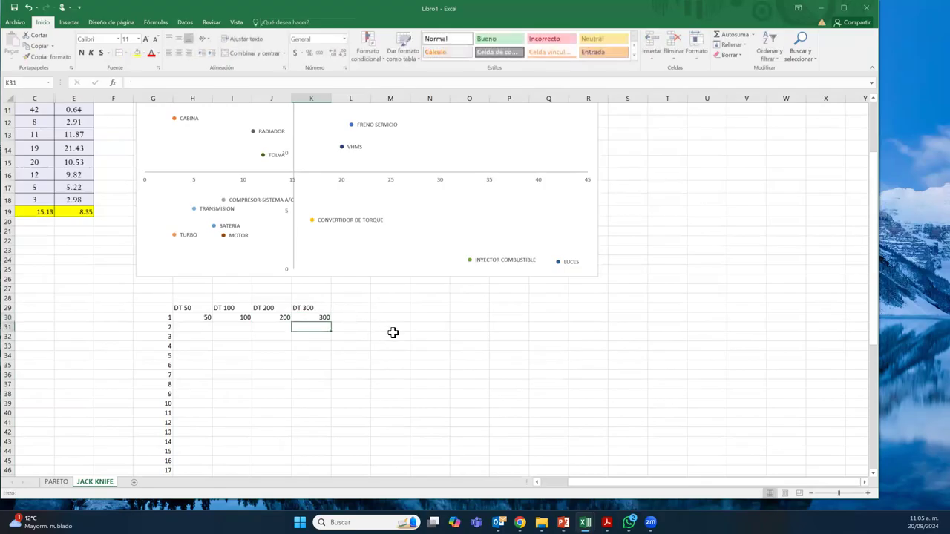
click(196, 329)
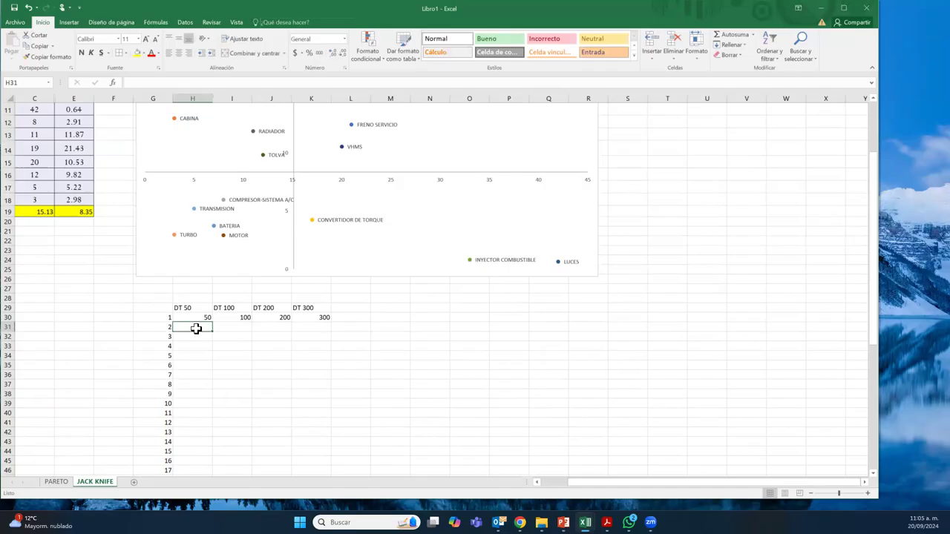
key(Left)
key(Right)
key(Up)
key(Down)
key(Left)
key(Right)
key(Right)
key(Right)
key(Right)
key(Up)
key(Down)
key(Left)
key(Left)
key(Left)
key(Left)
key(Right)
key(Right)
key(Right)
key(Right)
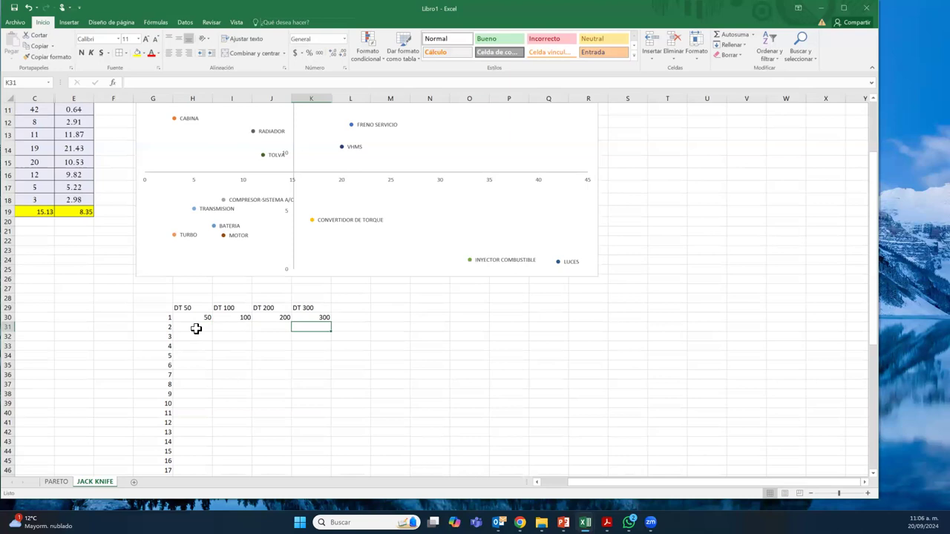
key(Down)
key(Left)
key(Right)
key(Left)
key(Left)
key(Left)
key(Left)
key(Right)
key(Right)
key(Right)
key(Right)
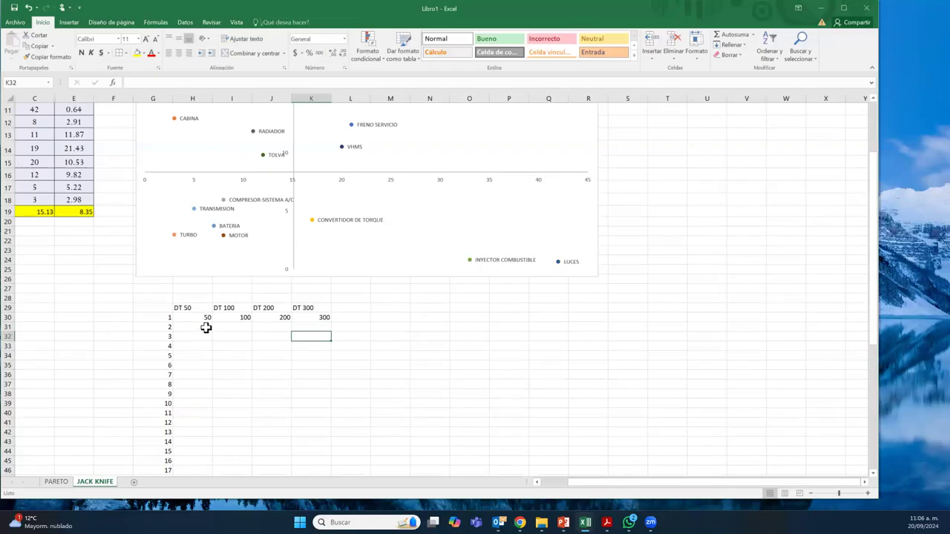
Step: Enter the formula =$K$30/G31 in cell K31 of the DT 300 column, with an absolute reference to K30, and select that cell
click(206, 328)
key(Right)
key(Right)
key(Right)
key(Right)
key(Left)
text(=)
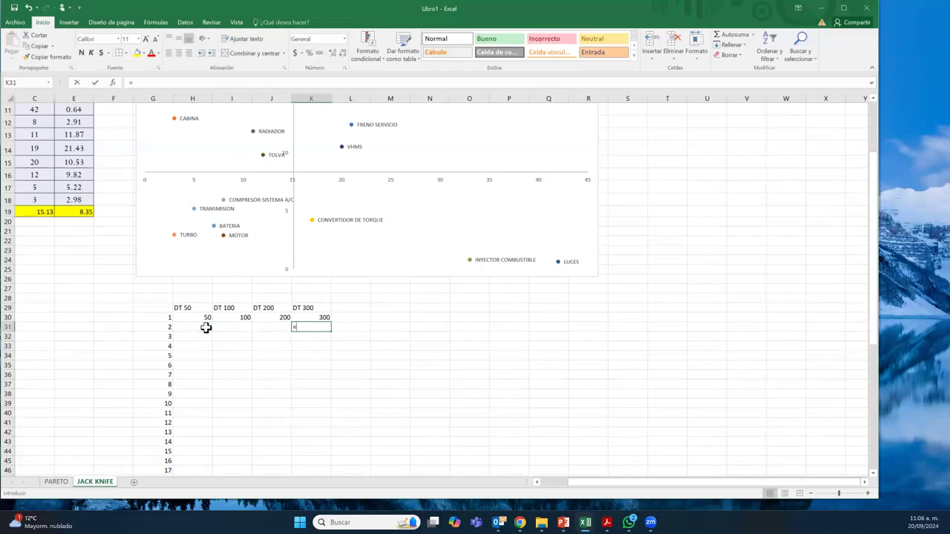
click(308, 316)
text(/)
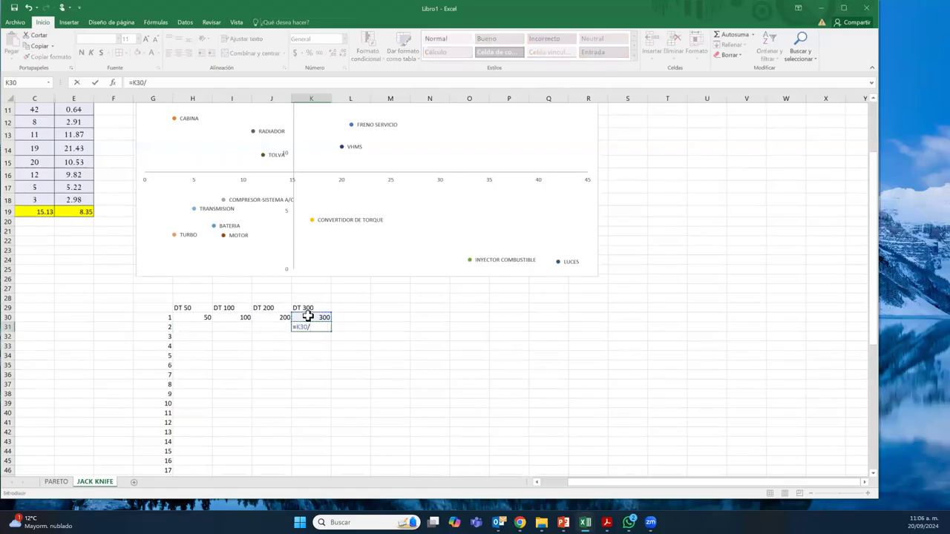
click(144, 326)
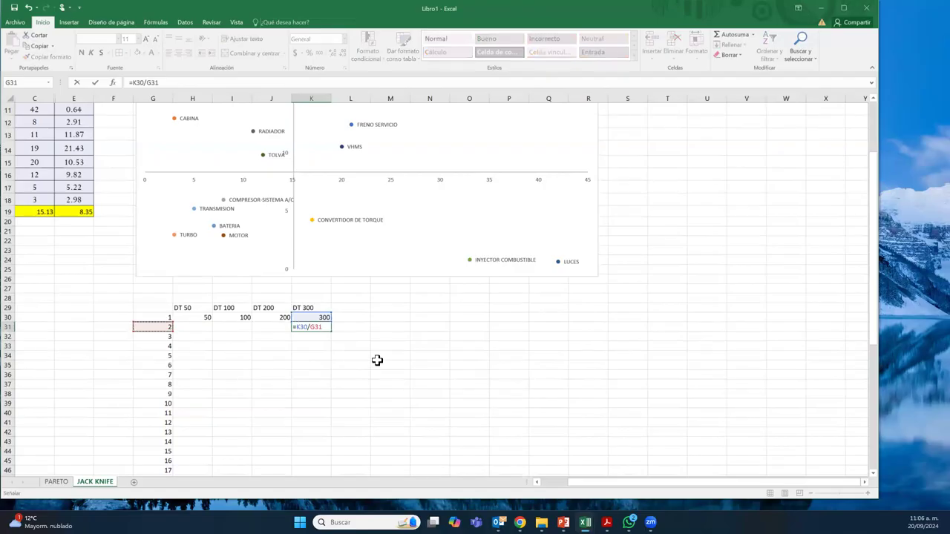
click(298, 328)
key(F4)
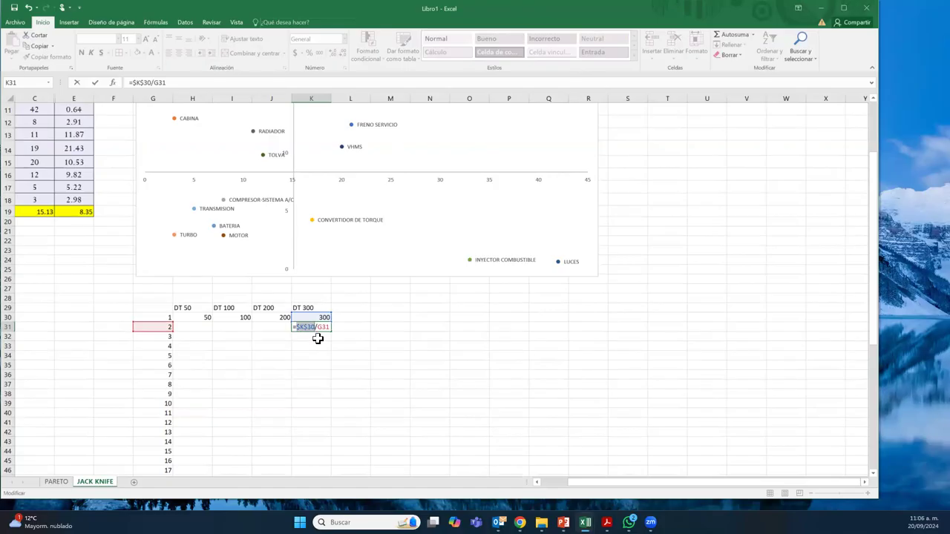
key(Return)
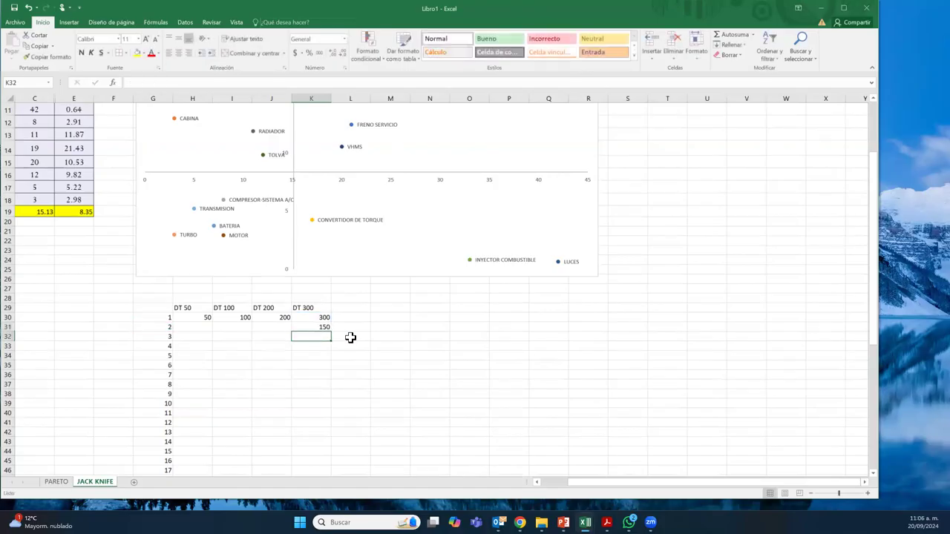
click(318, 326)
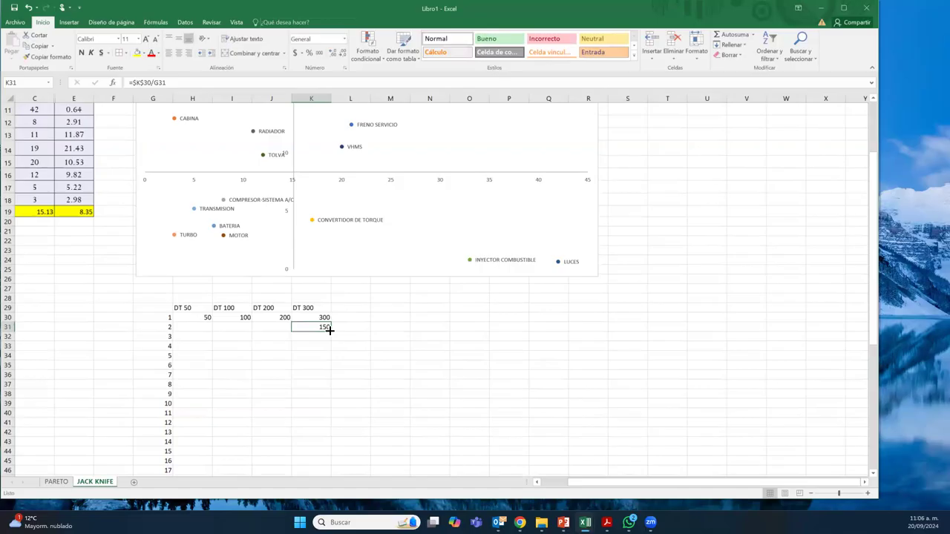
Step: Fill the K31 formula down the DT 300 column to cell K74
double_click(331, 330)
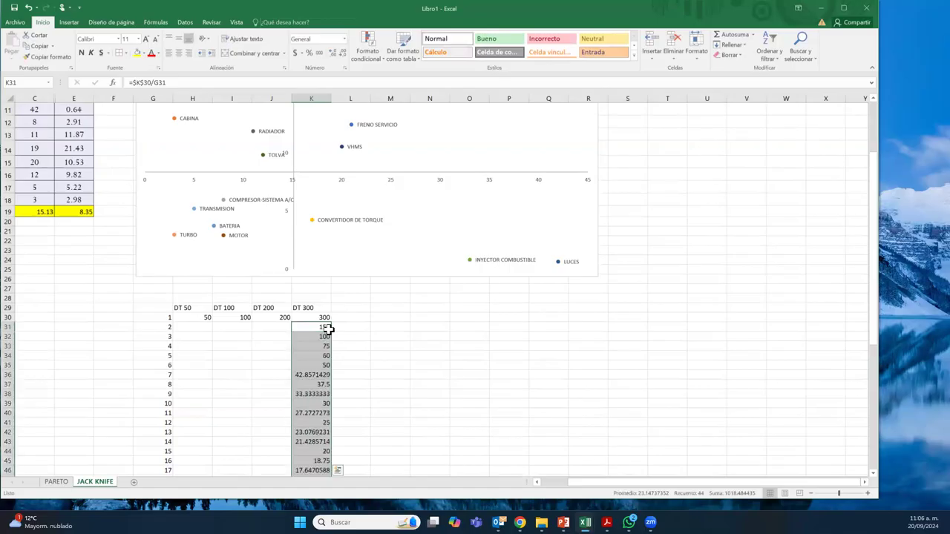
click(316, 365)
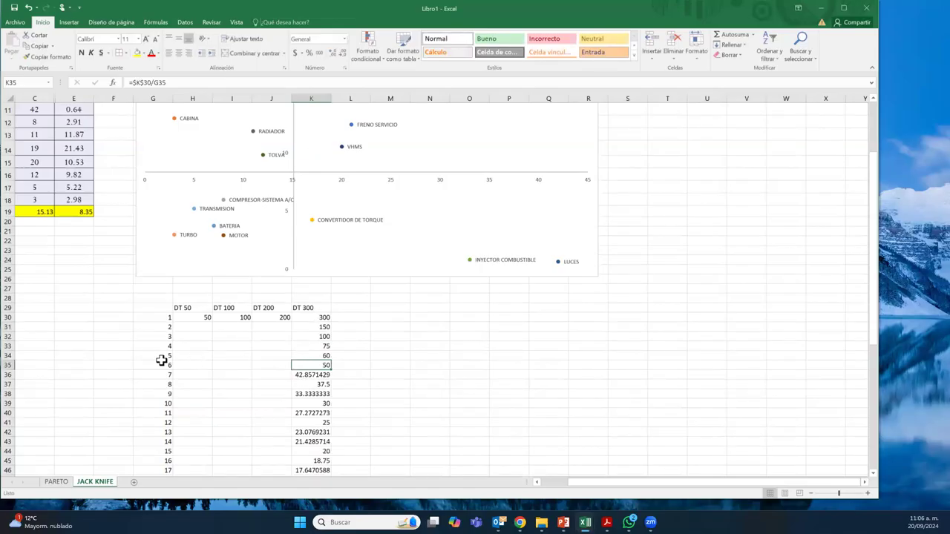
Step: Enter the formula =H30/G31 in cell H31 of the DT 50 column
double_click(206, 327)
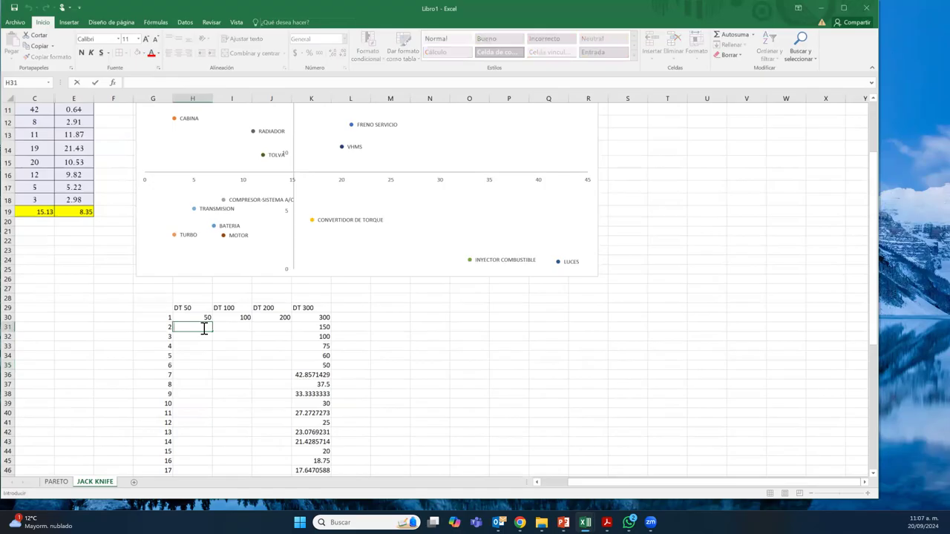
text(=)
click(198, 317)
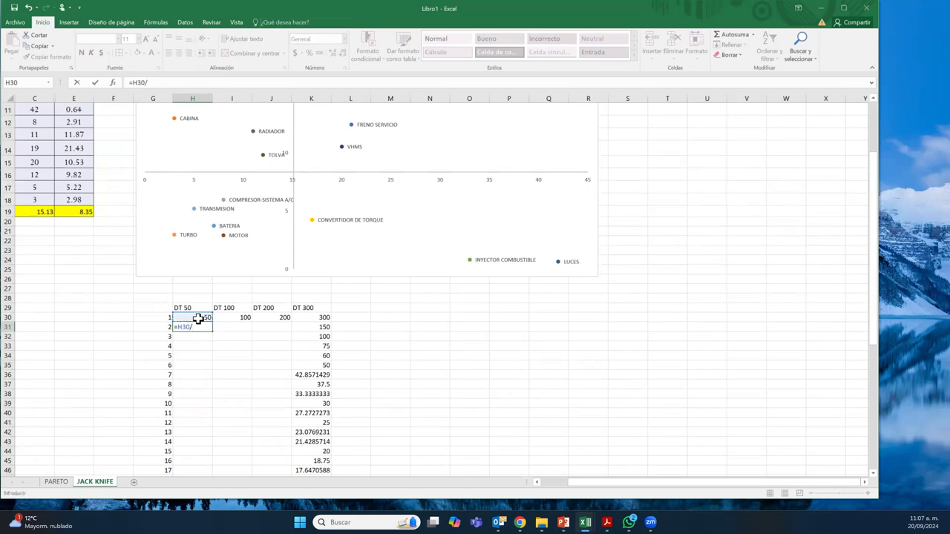
click(153, 329)
key(Return)
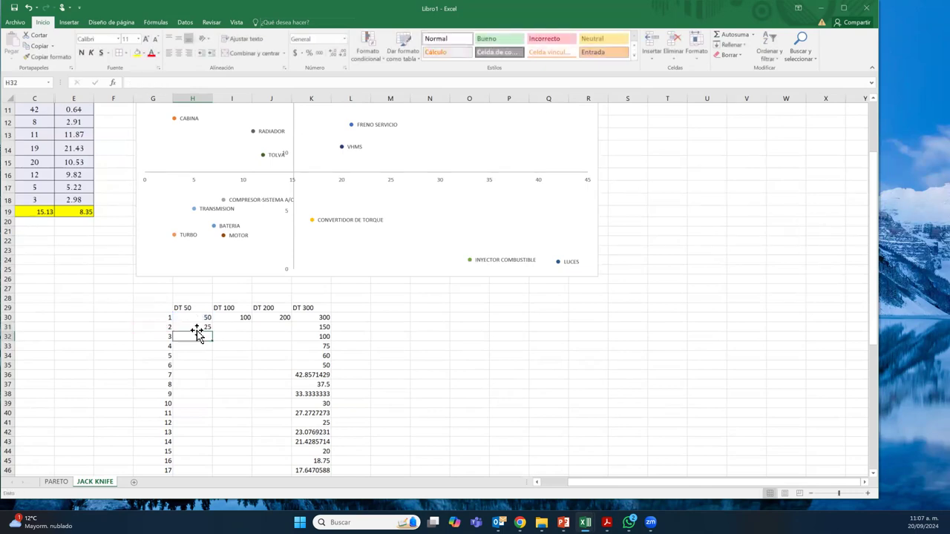
Step: Try filling the relative H31 formula down the DT 50 column to row 74 and review the resulting values
click(200, 325)
double_click(211, 332)
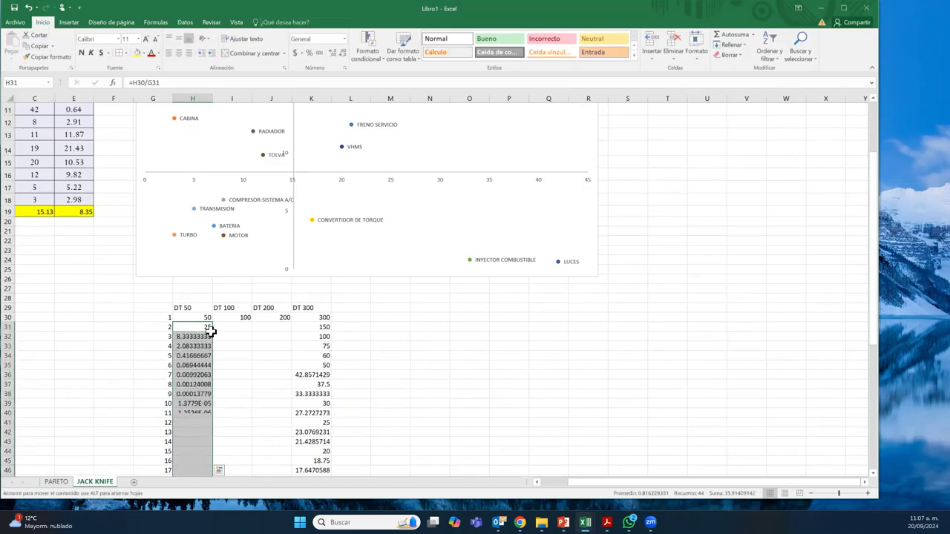
click(272, 336)
scroll(195, 421, down, 6)
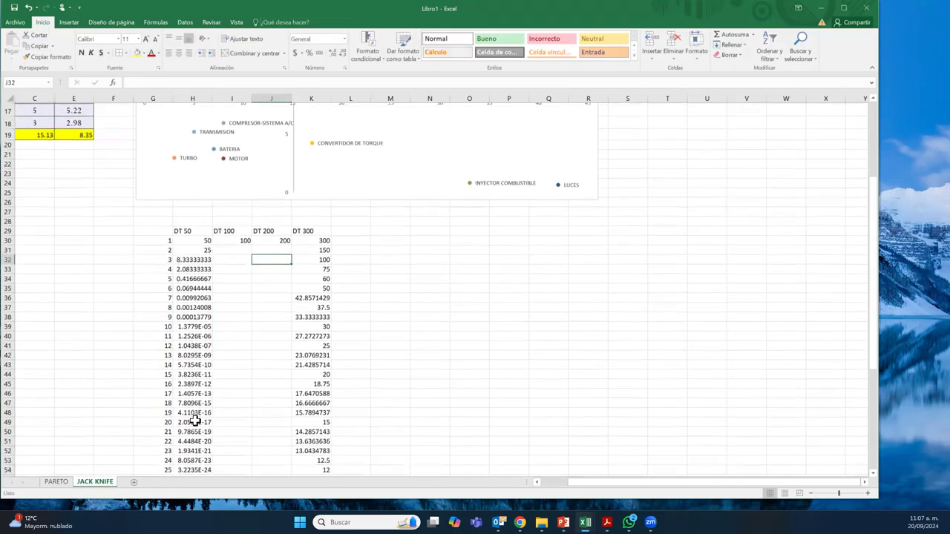
scroll(195, 421, down, 3)
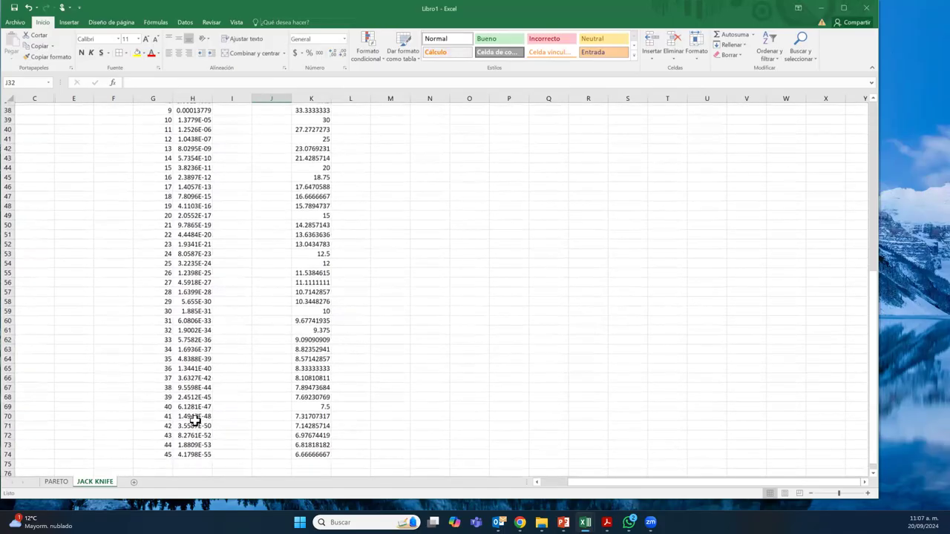
scroll(210, 380, up, 7)
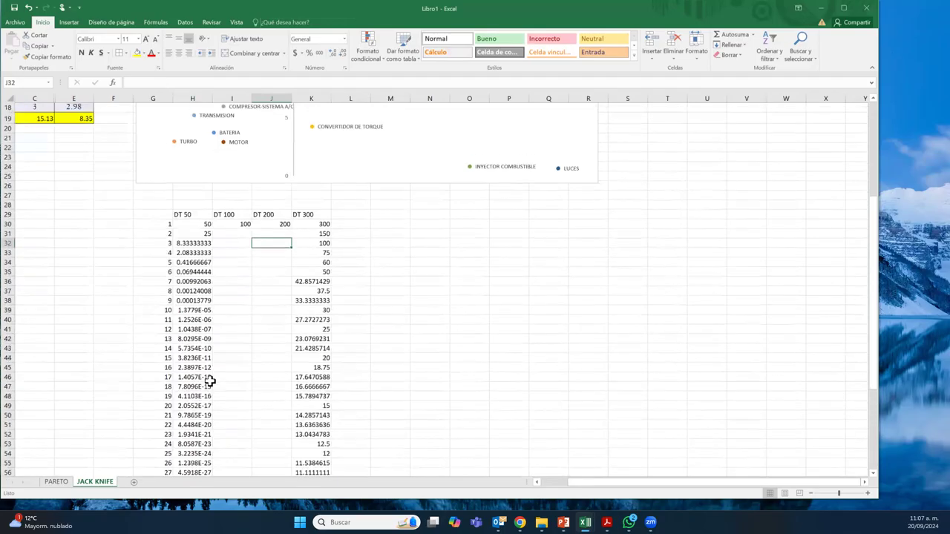
scroll(210, 381, up, 1)
Step: Make the H30 reference absolute in H31, giving =$H$30/G31, and fill the formula down the DT 50 column to row 74
click(201, 249)
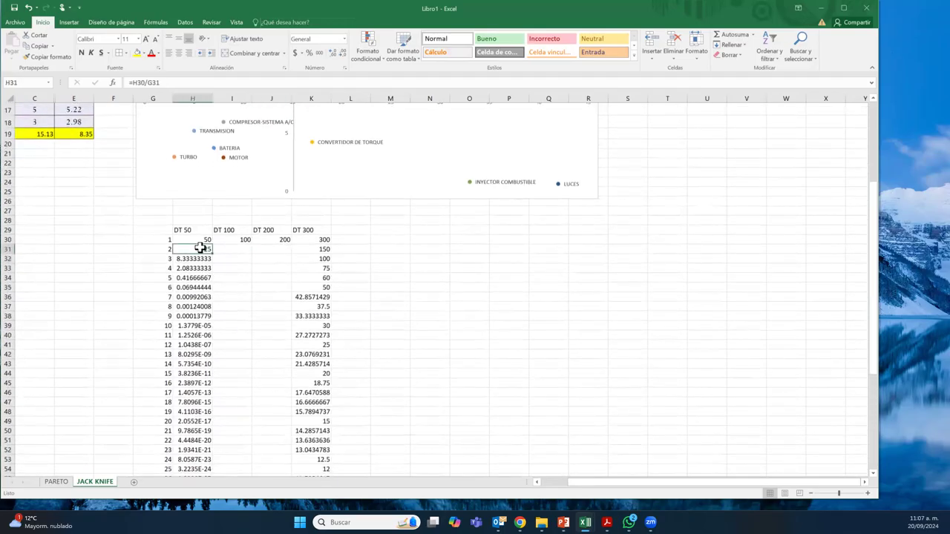
double_click(201, 248)
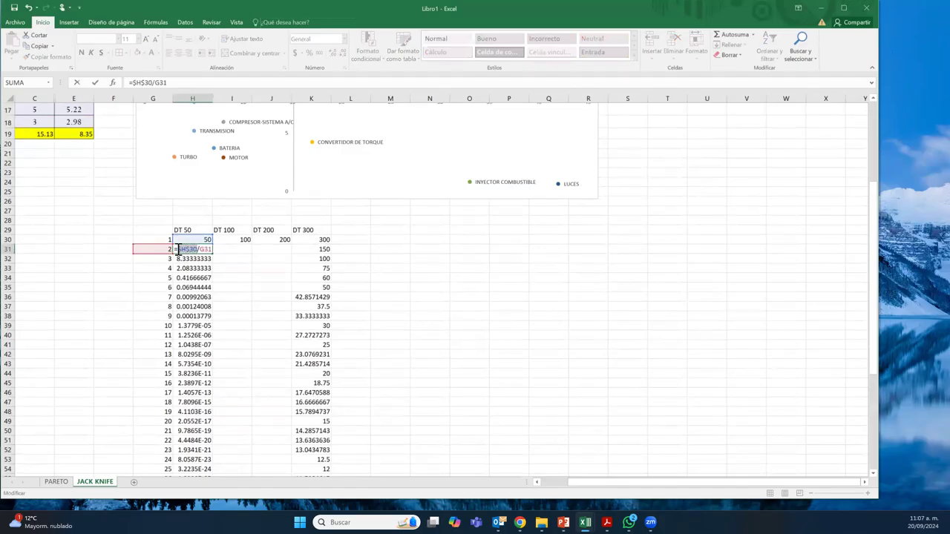
key(Return)
click(208, 249)
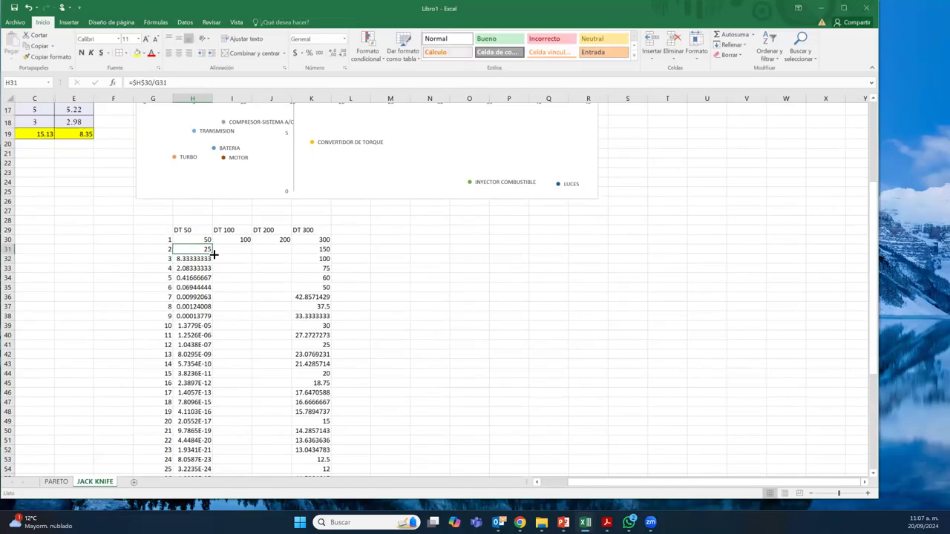
double_click(214, 255)
scroll(192, 421, down, 4)
scroll(192, 421, down, 2)
scroll(192, 421, down, 1)
scroll(192, 422, up, 3)
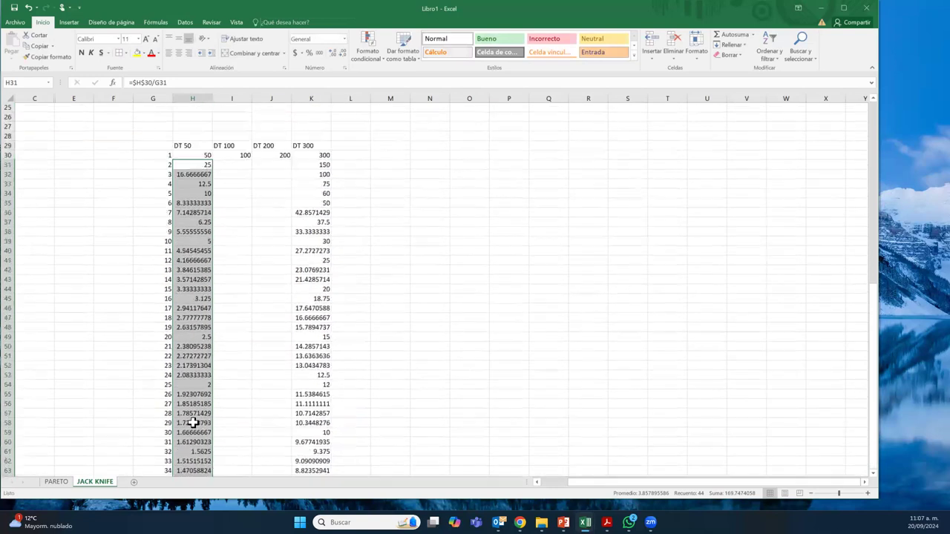
scroll(195, 401, up, 7)
scroll(201, 363, down, 2)
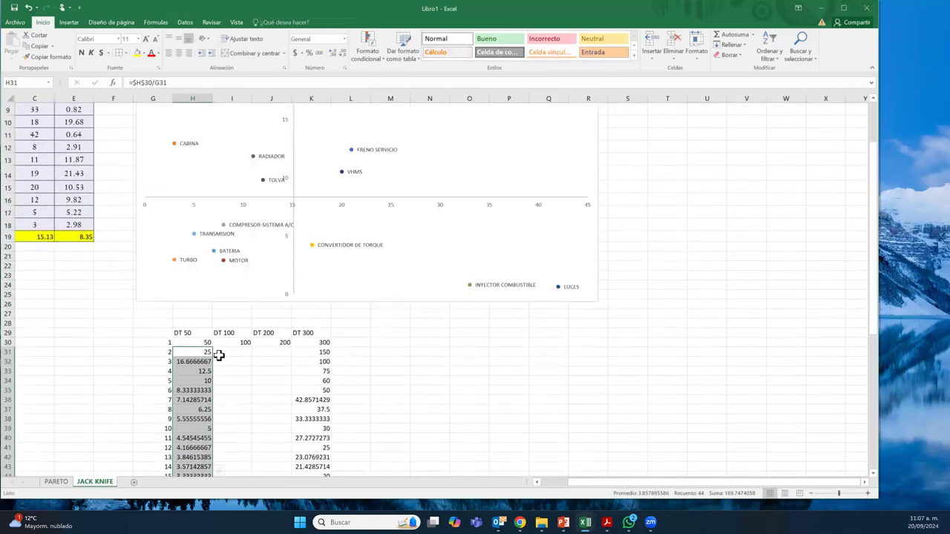
Step: Enter =$I$30/G31 in cell I31 and fill it down the DT 100 column to row 74
click(228, 354)
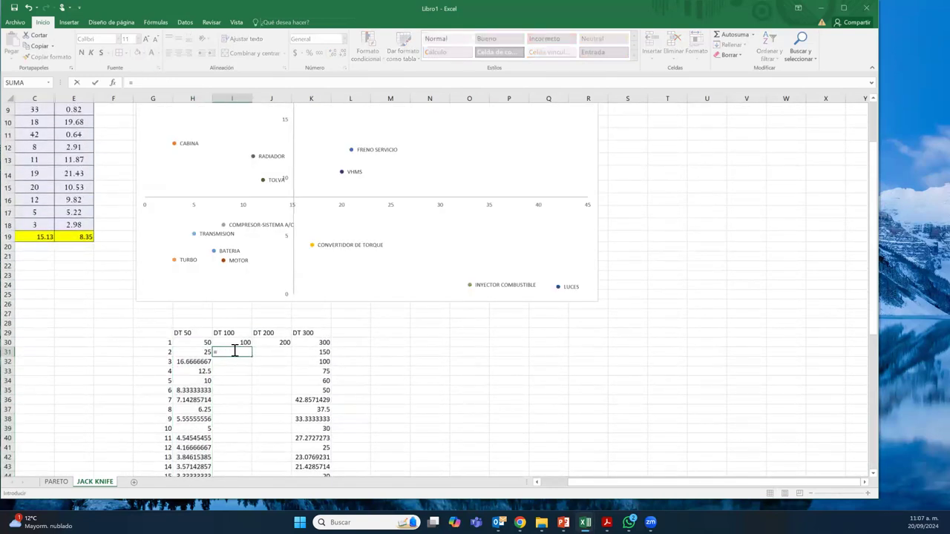
click(242, 340)
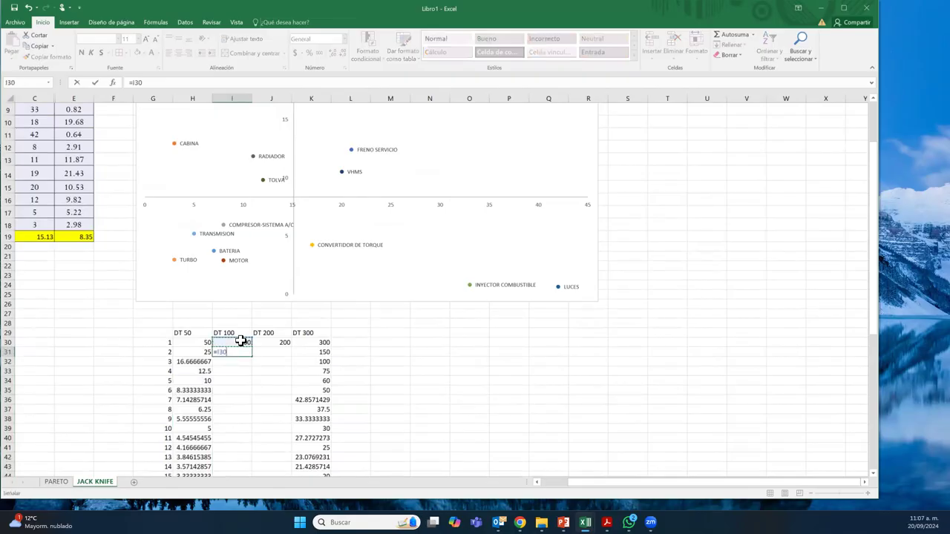
click(154, 353)
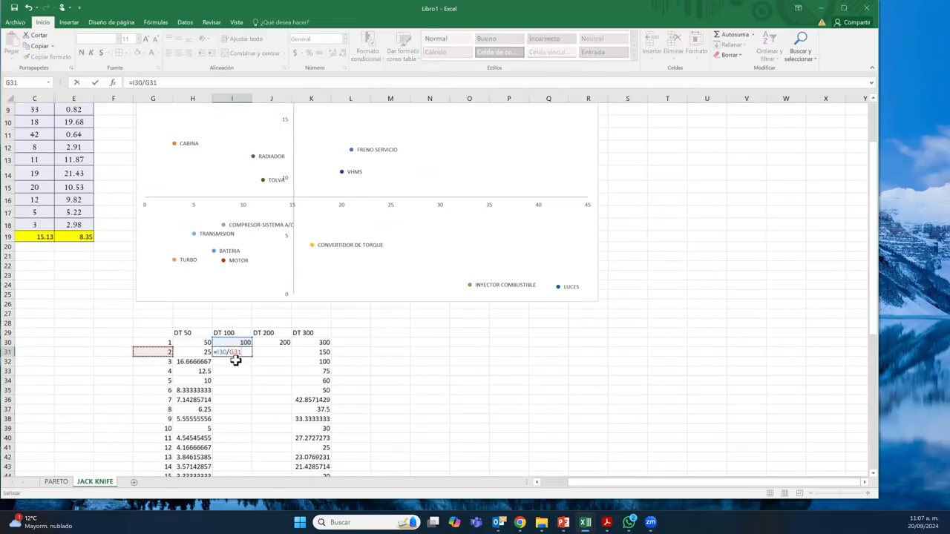
drag(226, 352, 215, 355)
key(F4)
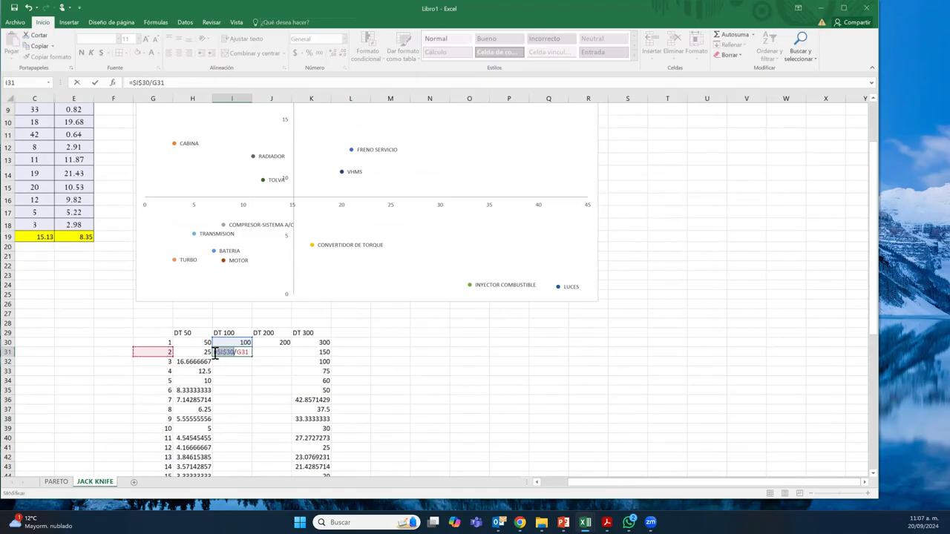
key(ctrl+Return)
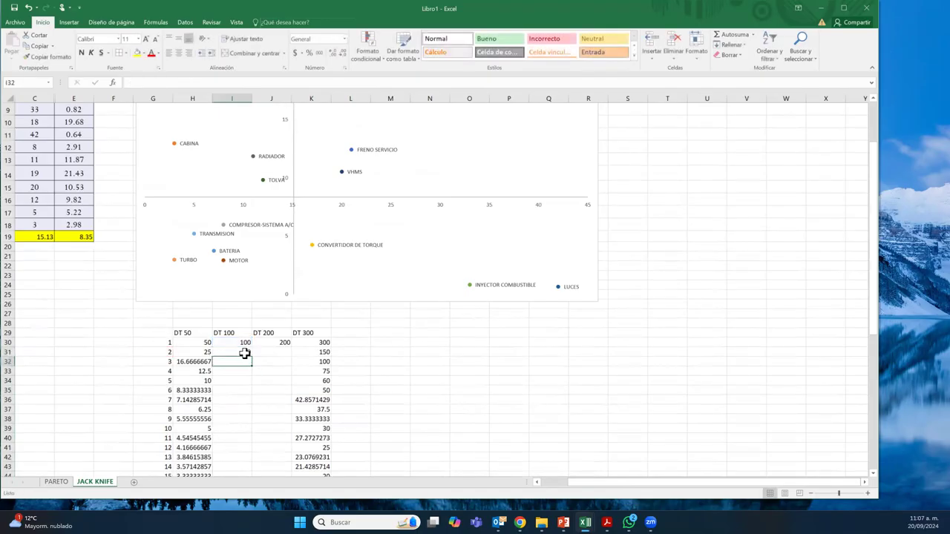
double_click(250, 357)
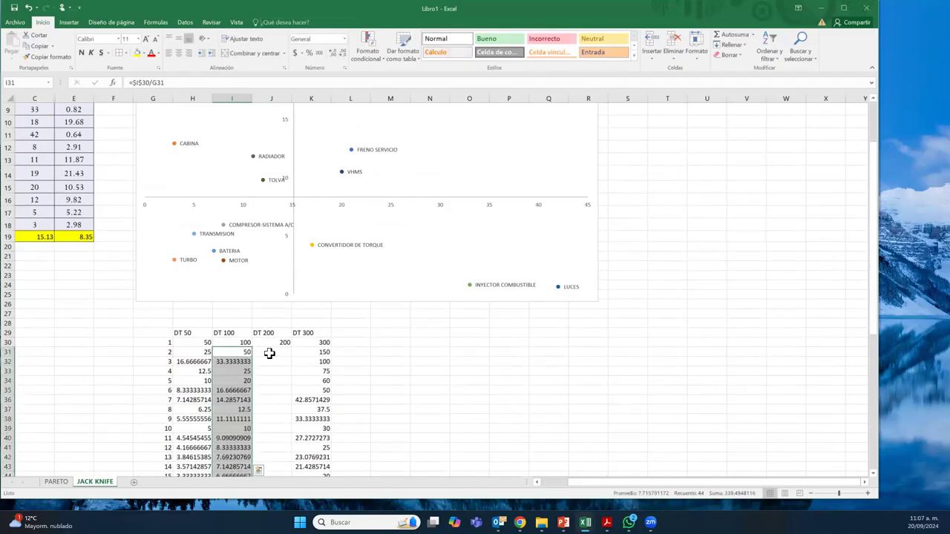
Step: Enter =$J$30/G31 in cell J31 and fill it down the DT 200 column to row 74
click(270, 354)
text(=)
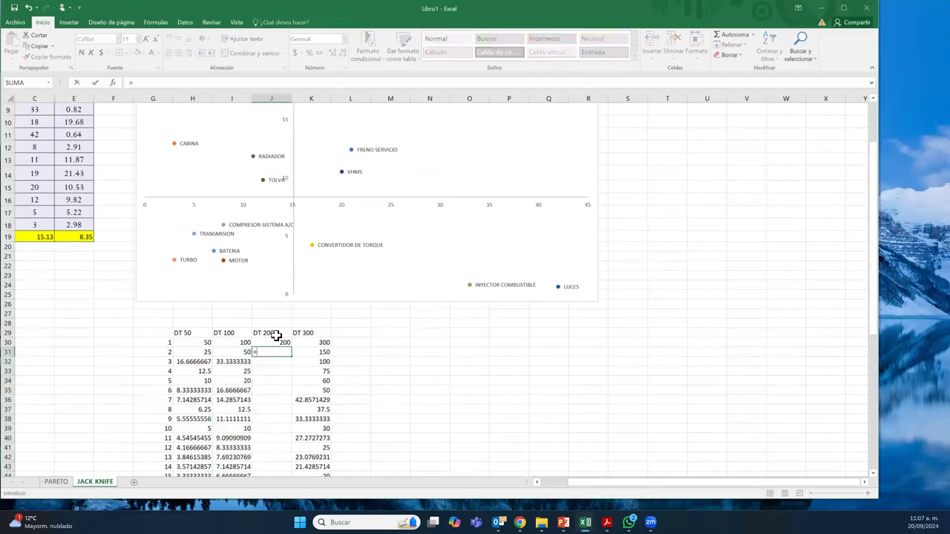
click(274, 341)
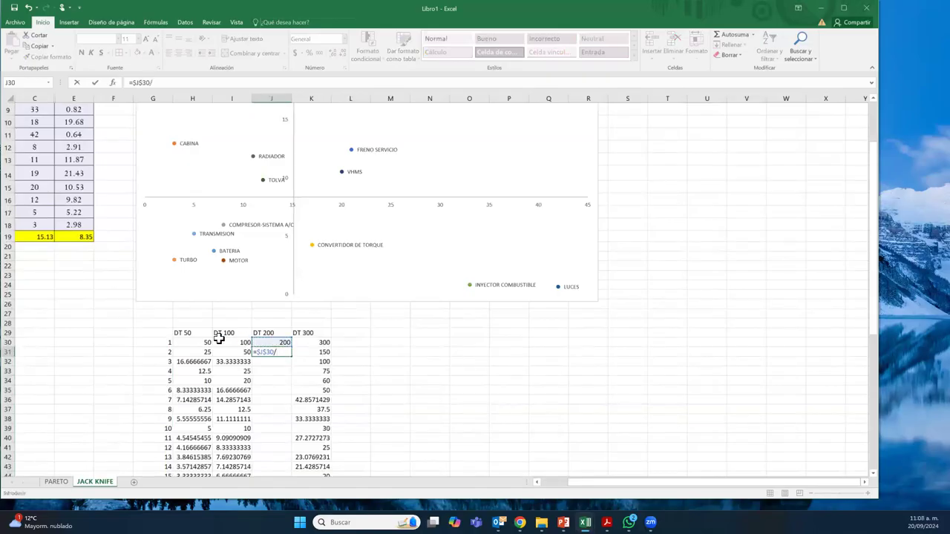
click(155, 352)
key(Return)
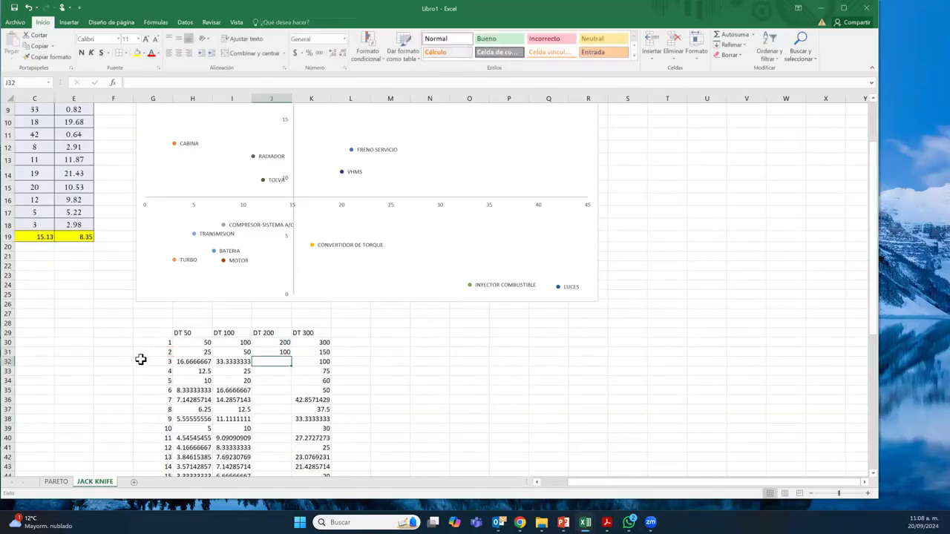
click(270, 353)
double_click(289, 357)
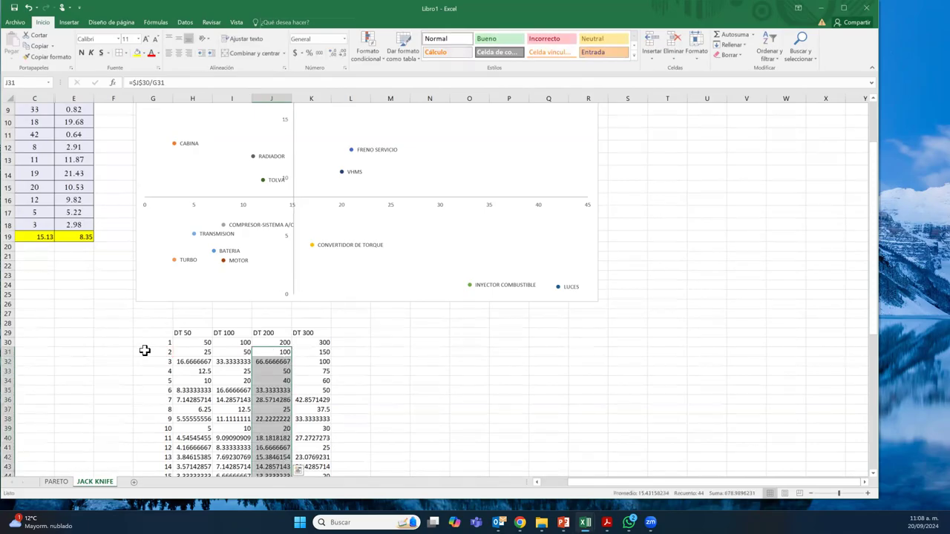
Step: Apply all borders and centre alignment to the downtime table in G29:K74
drag(152, 332, 311, 460)
scroll(313, 245, up, 8)
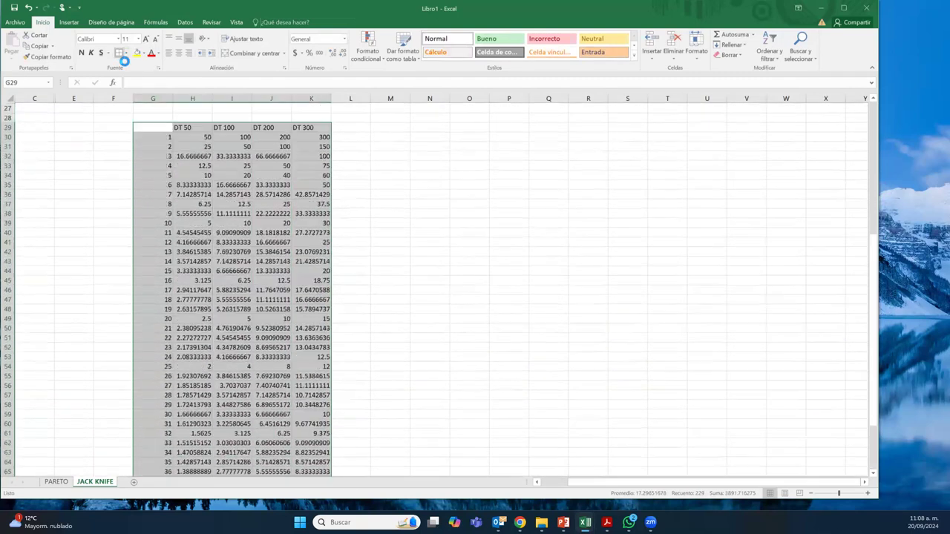
click(177, 54)
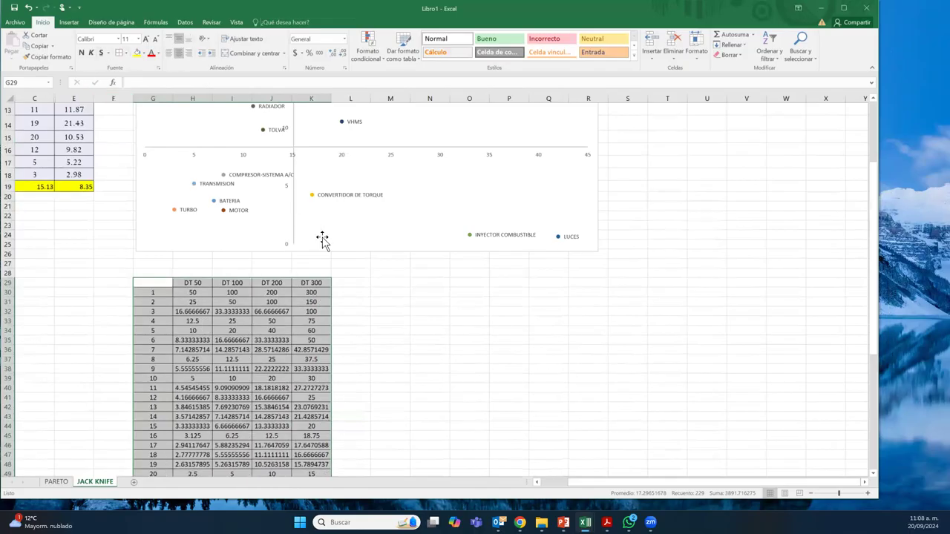
click(443, 303)
Step: Add a new series to the scatter chart's data source, taking its name from the DT 50 header in cell H29
scroll(443, 304, up, 3)
scroll(443, 304, down, 1)
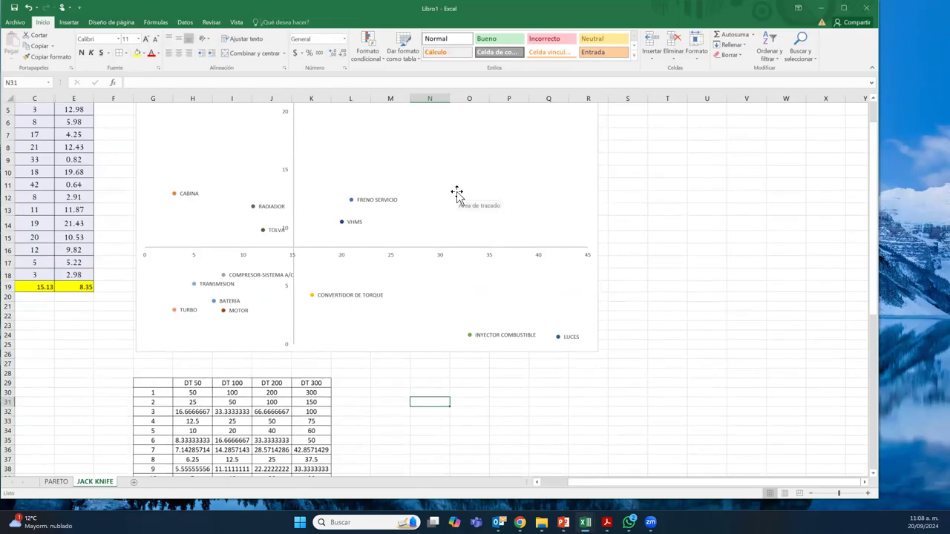
click(631, 196)
scroll(636, 195, up, 2)
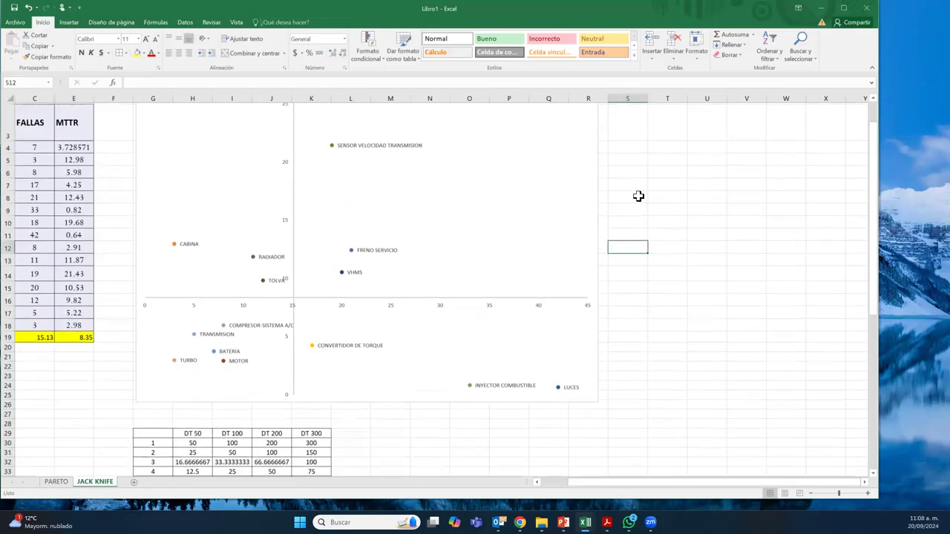
click(436, 212)
right_click(436, 216)
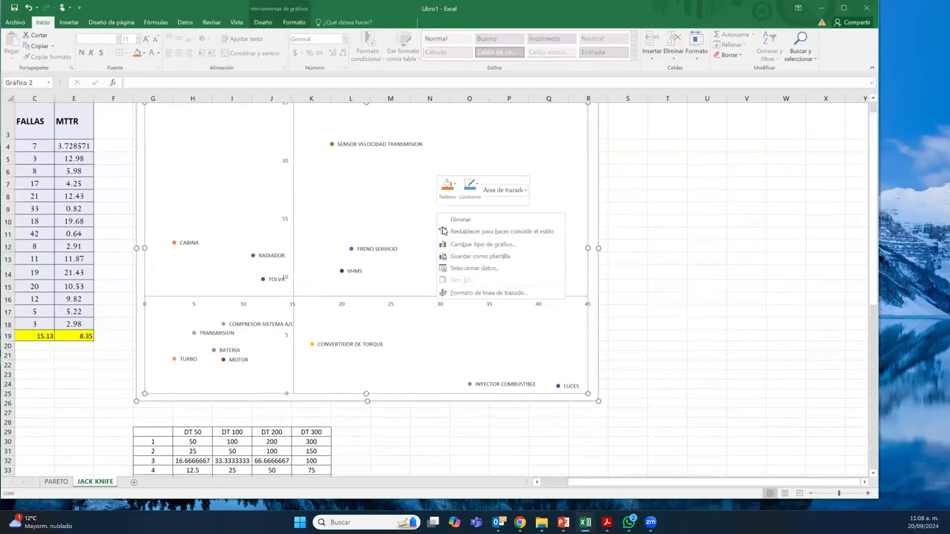
click(478, 271)
drag(631, 221, 611, 218)
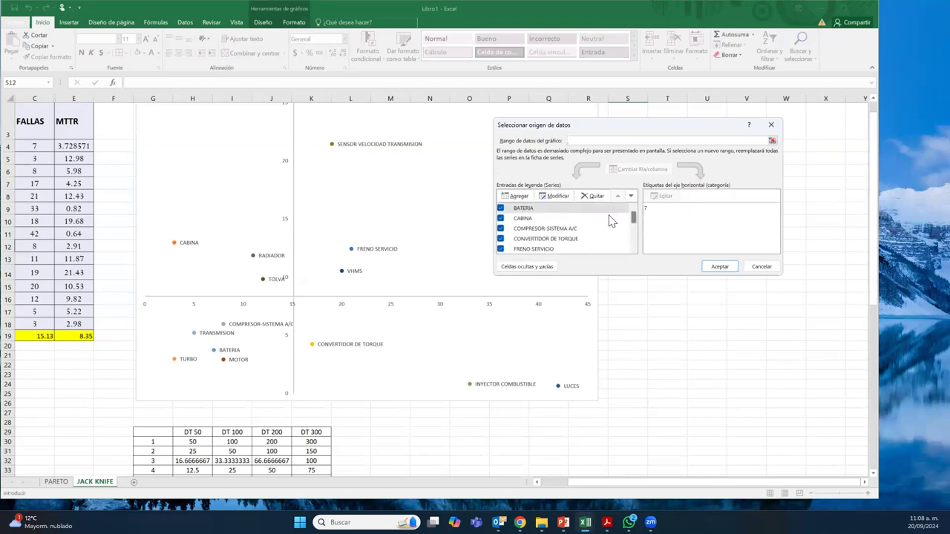
click(523, 194)
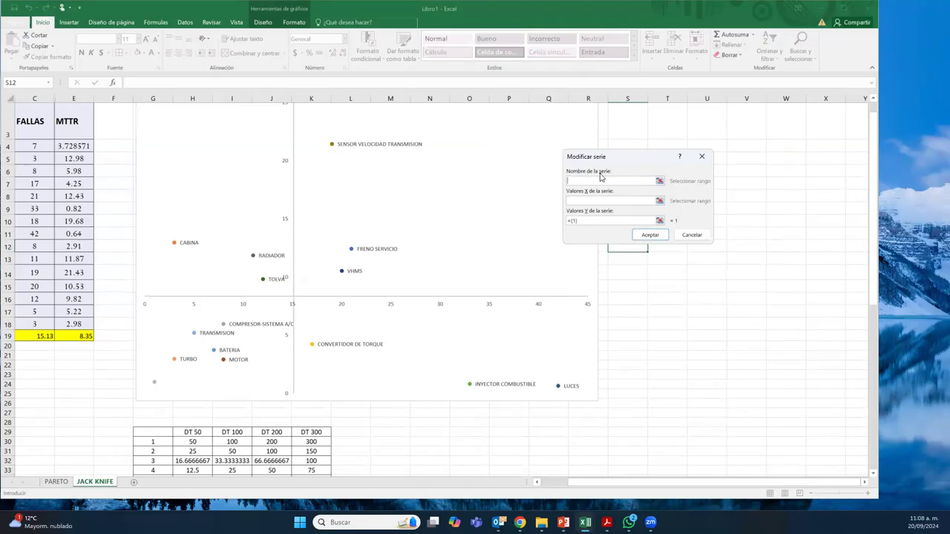
click(192, 431)
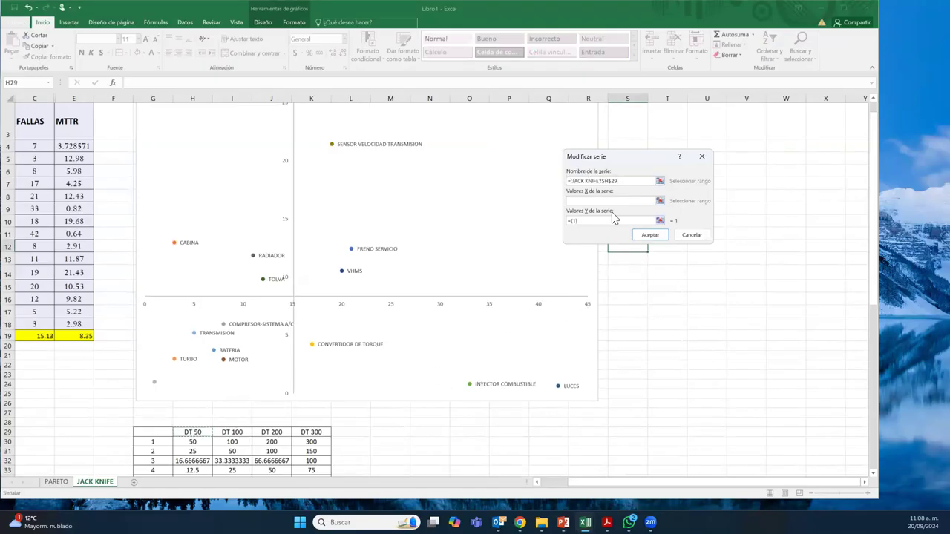
Step: Set the DT 50 series' X values to G30:G74 and its Y values to H30:H74, and confirm the series
click(587, 198)
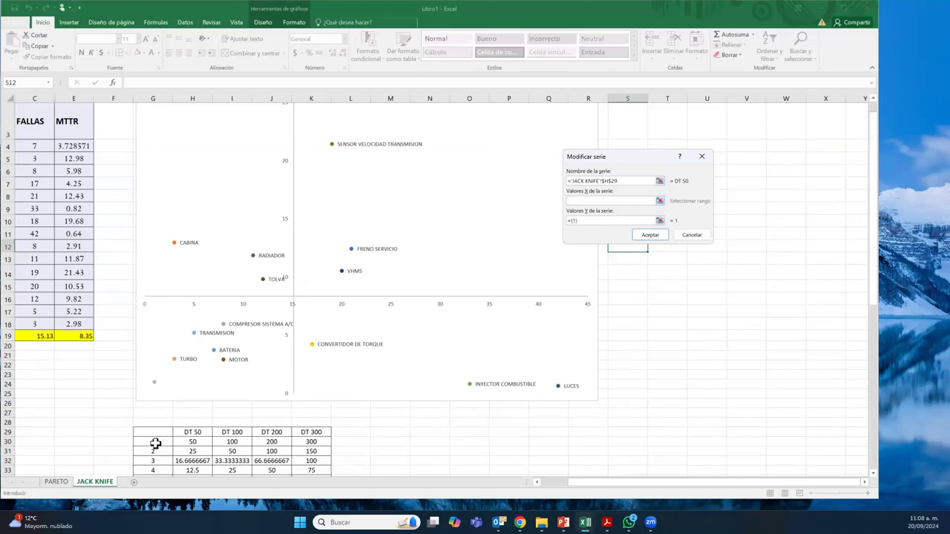
mouse_move(153, 444)
mouse_down()
mouse_move(151, 490)
mouse_move(154, 461)
mouse_up()
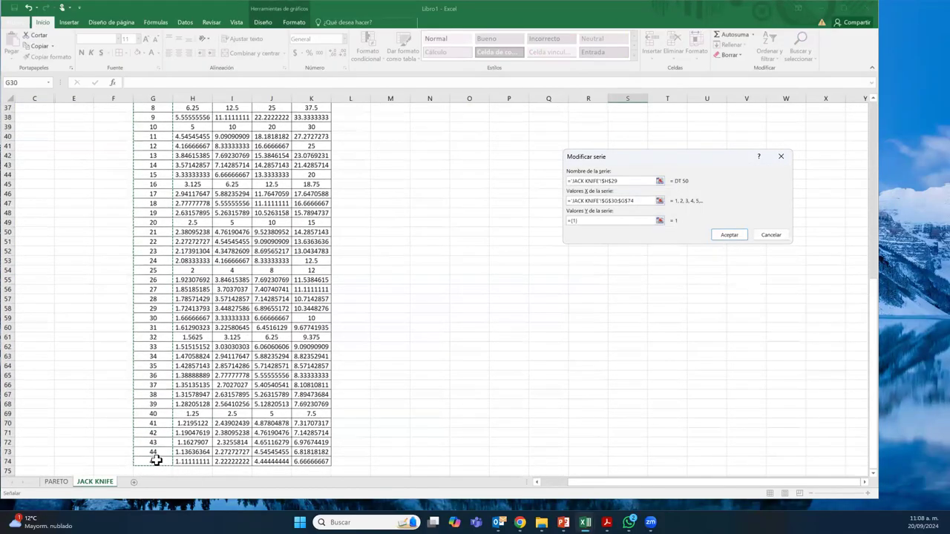
key(Tab)
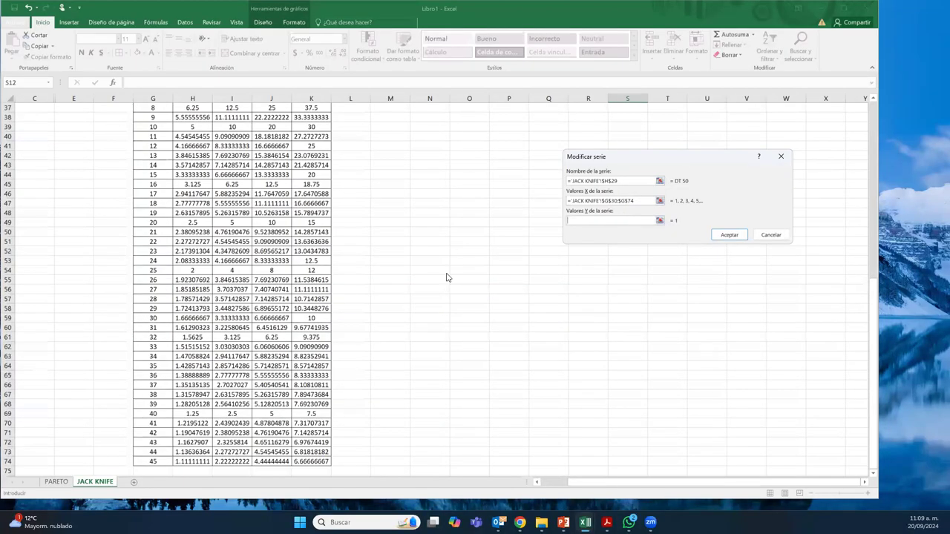
drag(196, 459, 196, 191)
mouse_move(199, 121)
mouse_down()
mouse_move(201, 86)
mouse_move(191, 138)
mouse_move(194, 127)
mouse_up()
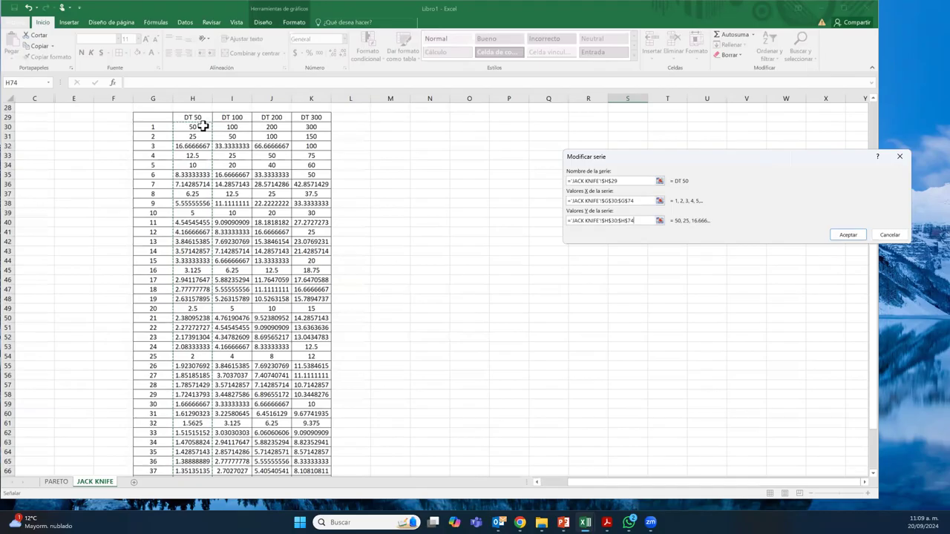
click(848, 236)
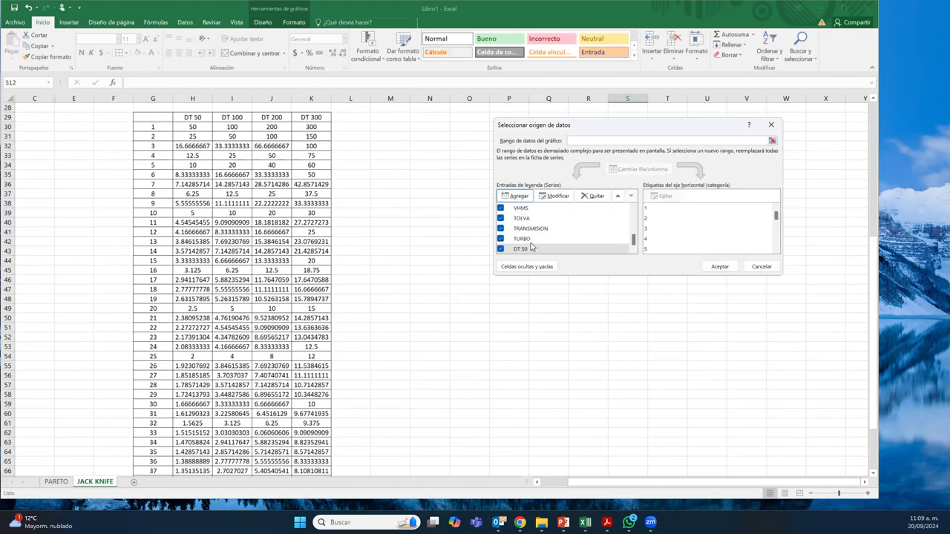
Step: Add a DT 100 series to the chart, named from I29, with X values G30:G74 and Y values I30:I74
click(515, 195)
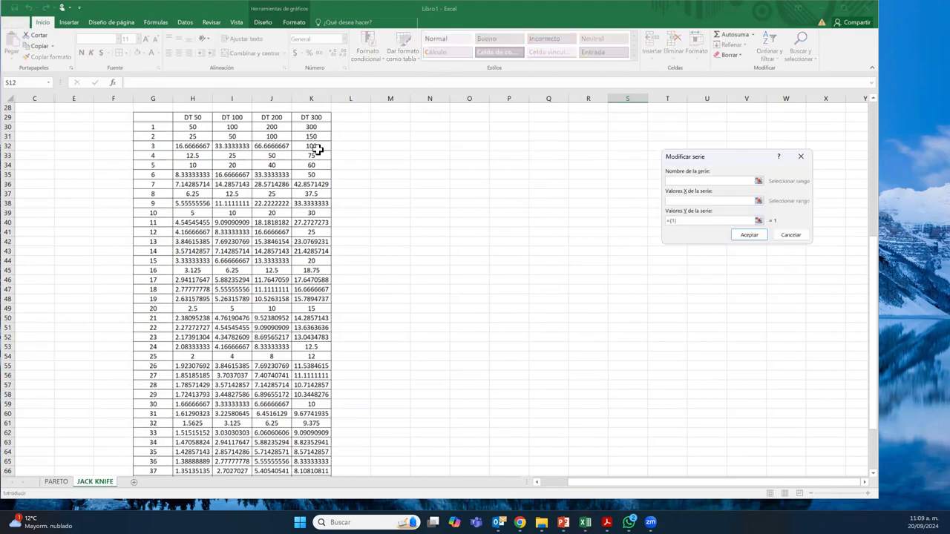
click(242, 117)
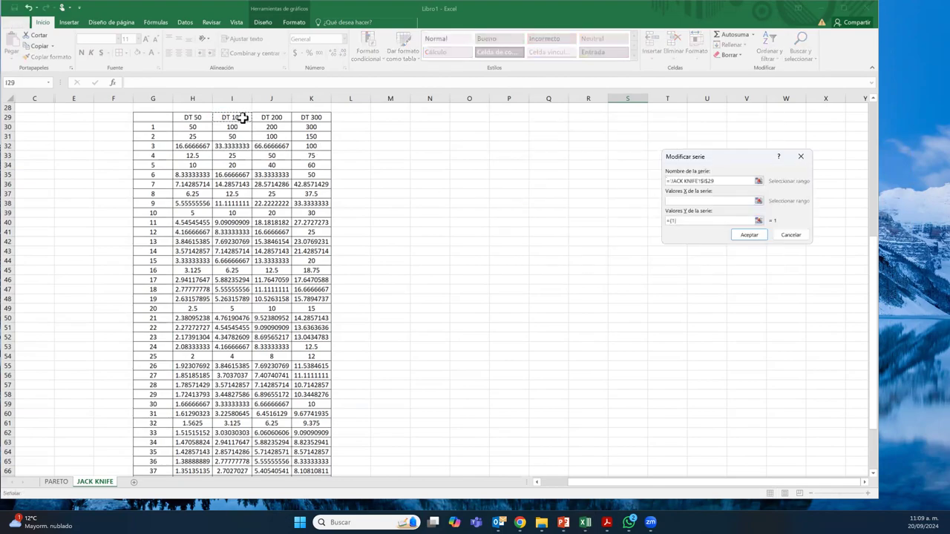
key(Tab)
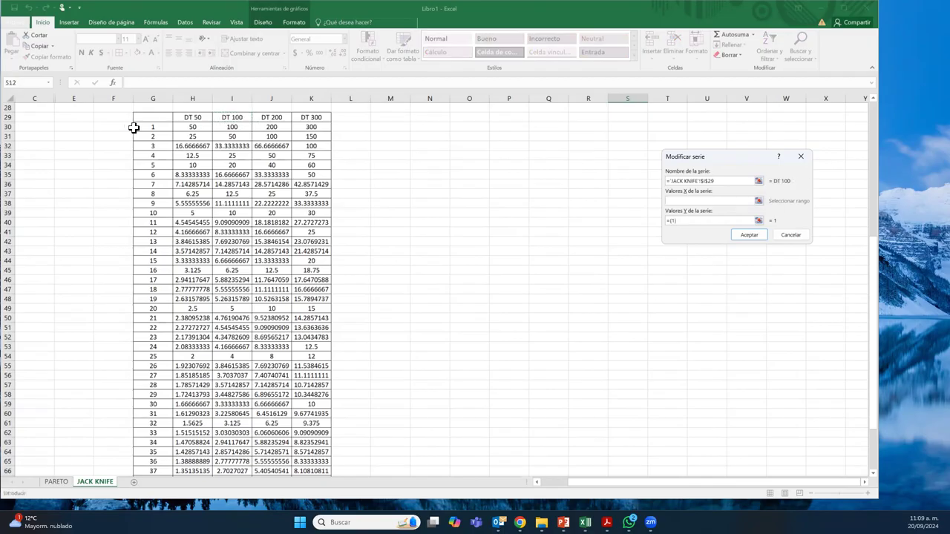
drag(163, 127, 164, 460)
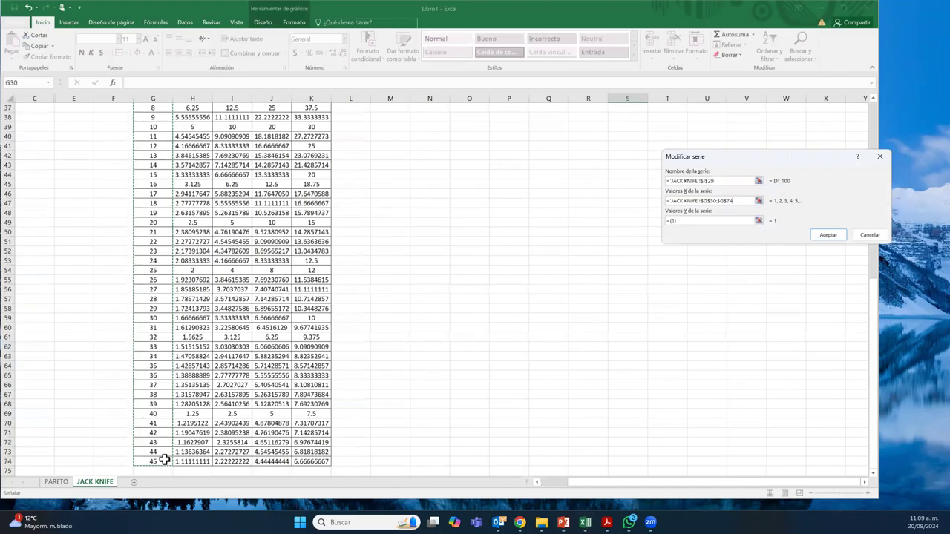
key(Tab)
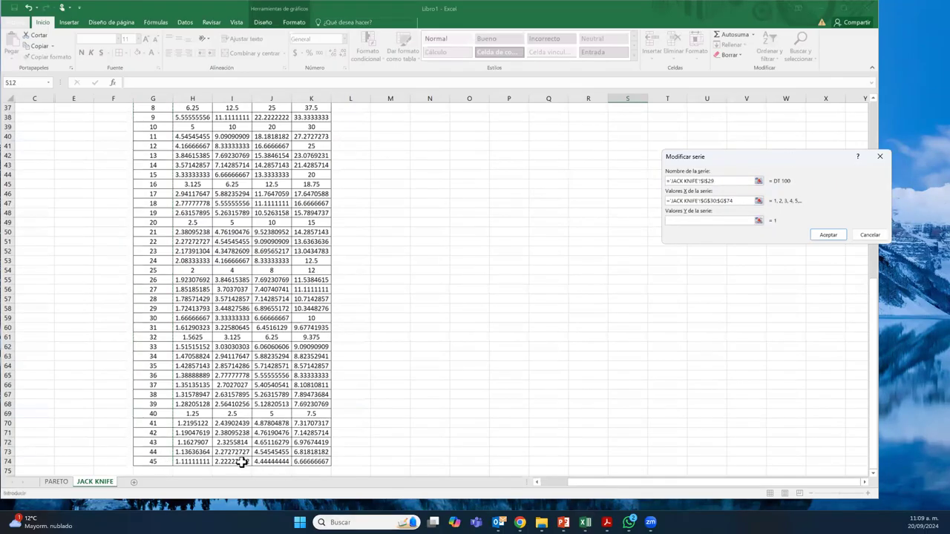
drag(241, 461, 244, 97)
drag(233, 136, 233, 129)
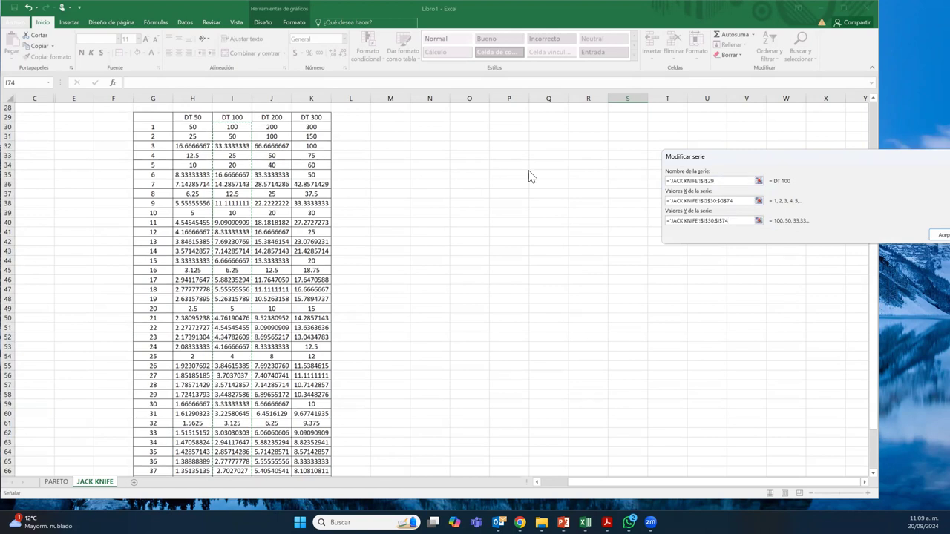
key(Return)
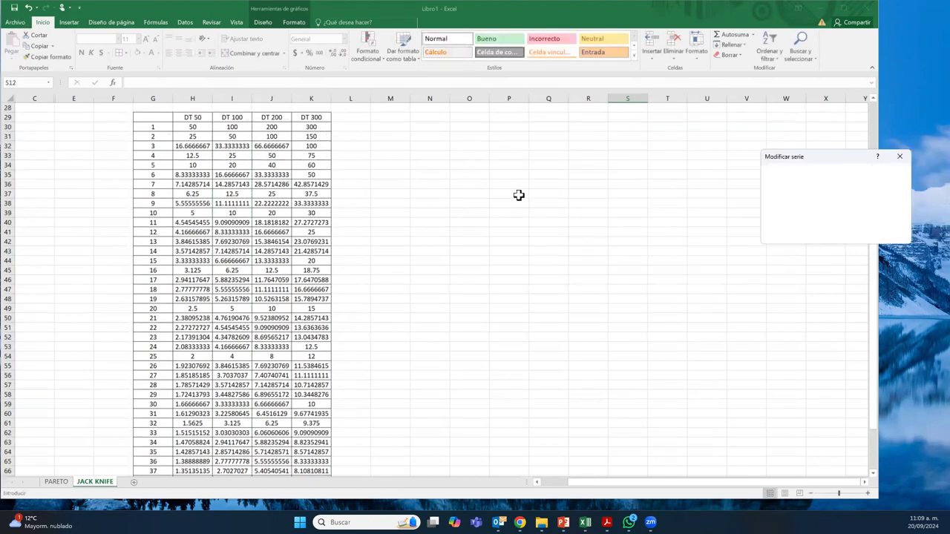
Step: Add a DT 200 series to the chart, named from J29, with X values G30:G74 and Y values J30:J74
click(518, 196)
click(265, 117)
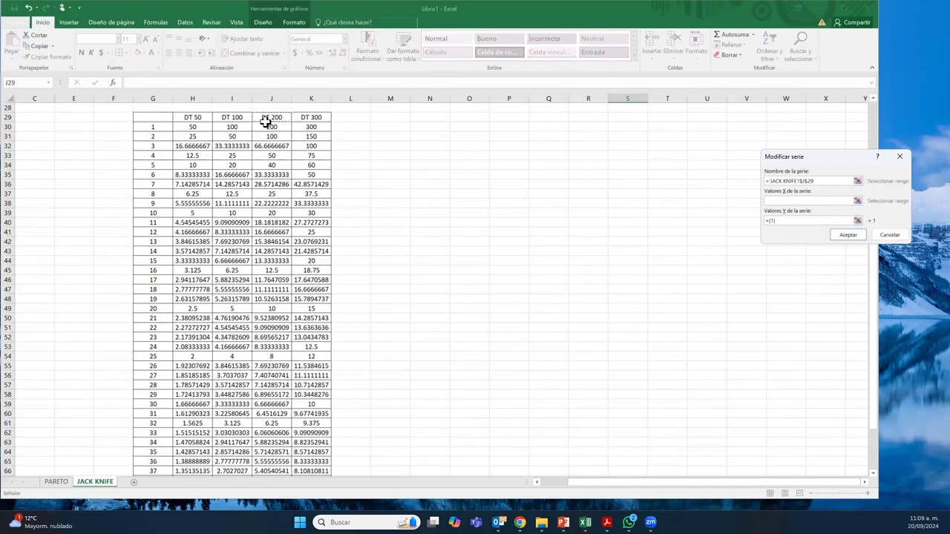
key(Tab)
drag(153, 127, 155, 470)
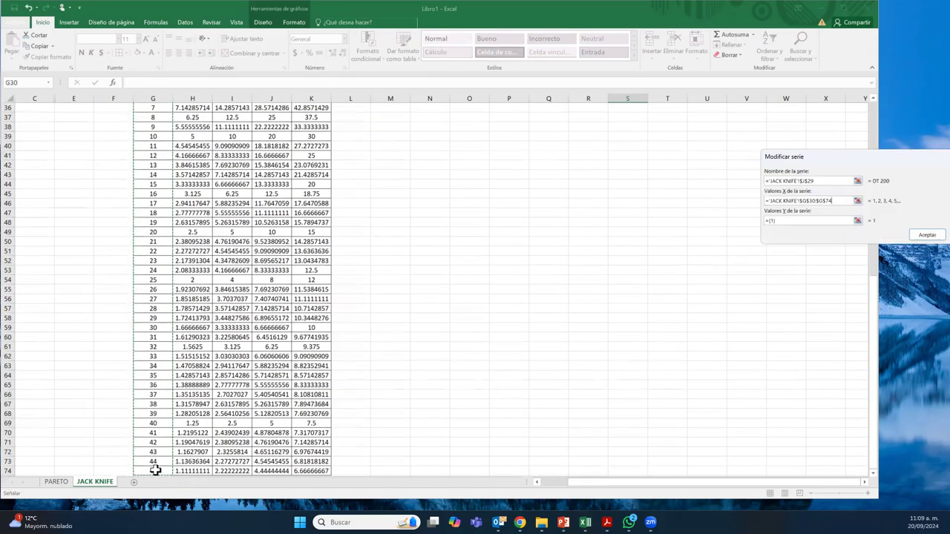
key(Tab)
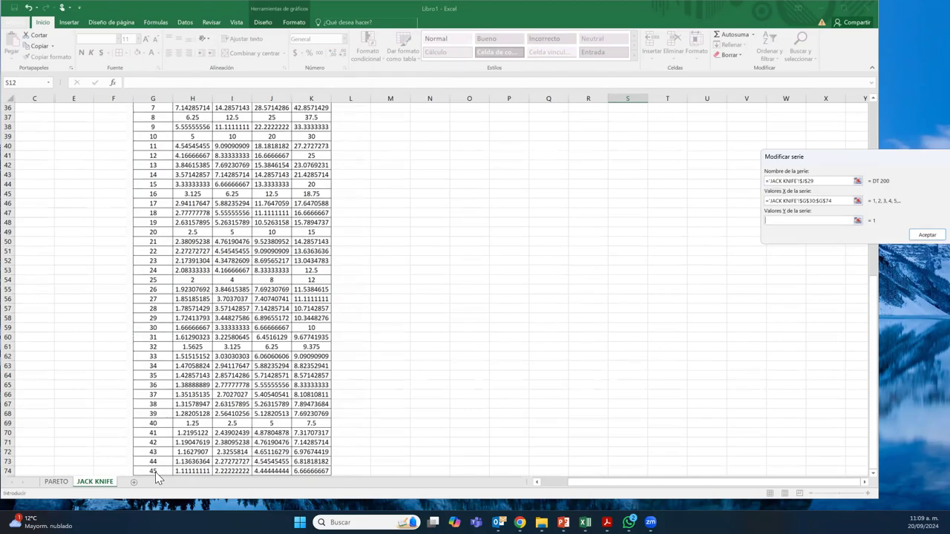
scroll(274, 401, down, 2)
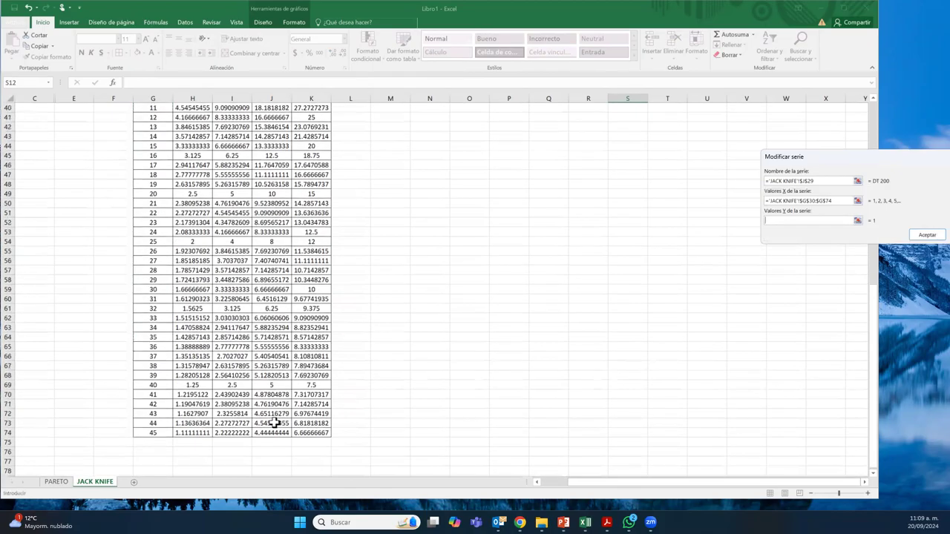
drag(274, 429, 267, 135)
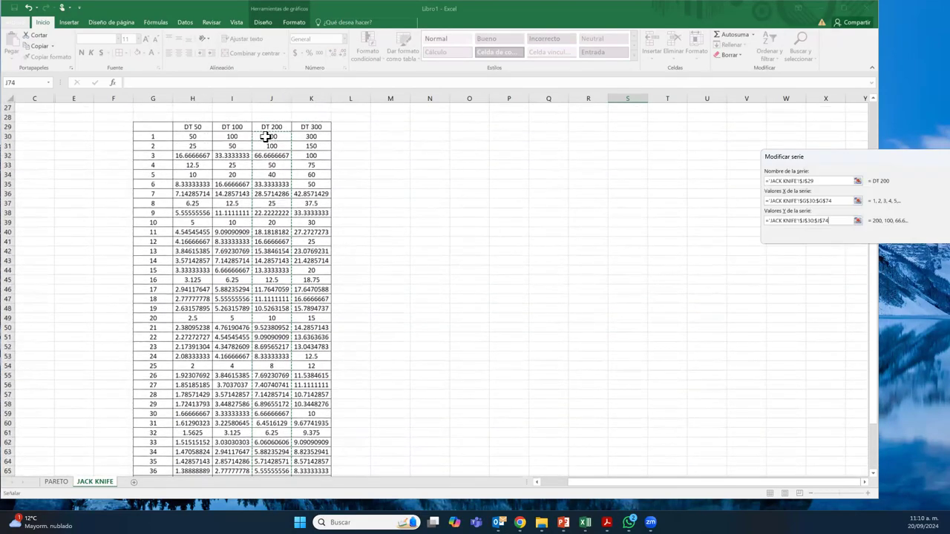
key(Return)
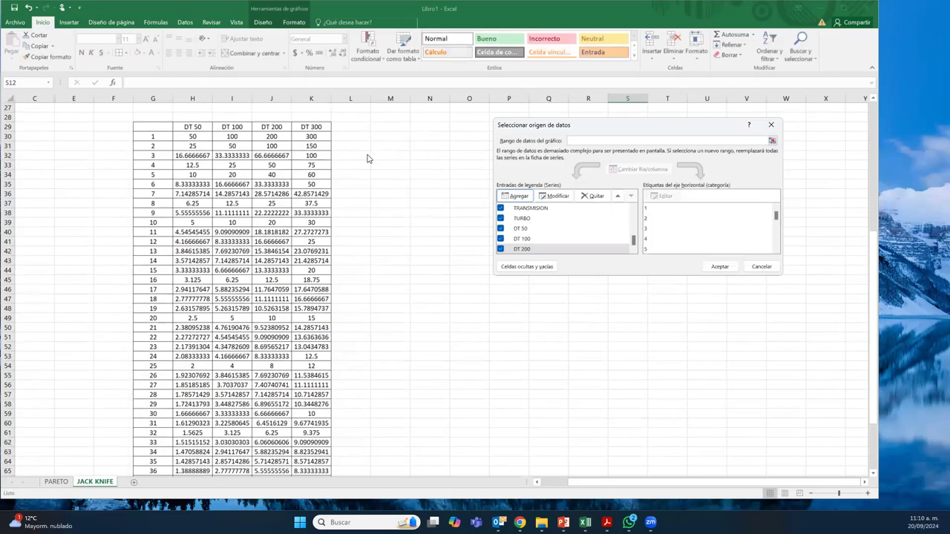
Step: Add a DT 300 series named from K29, with X values G30:G74 and Y values K30:K74, and apply the chart's data source changes
click(518, 197)
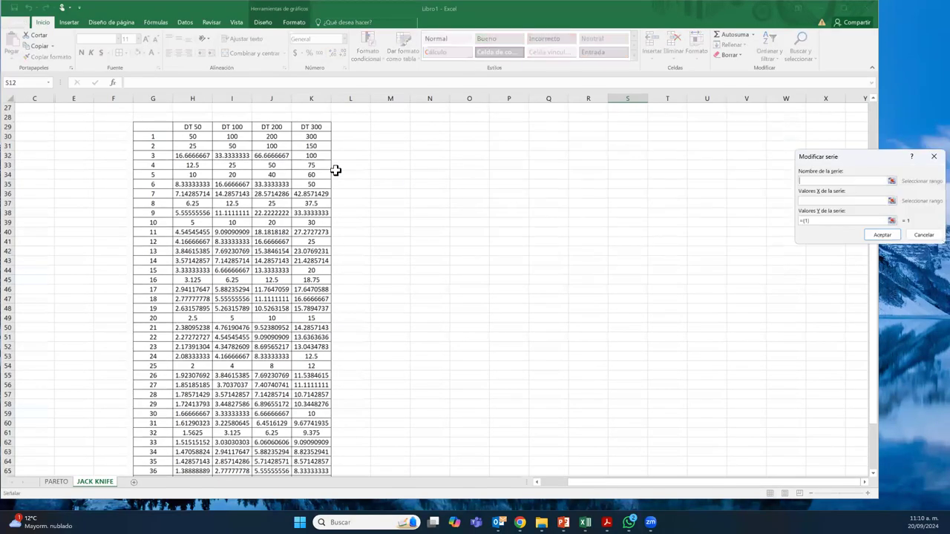
click(312, 123)
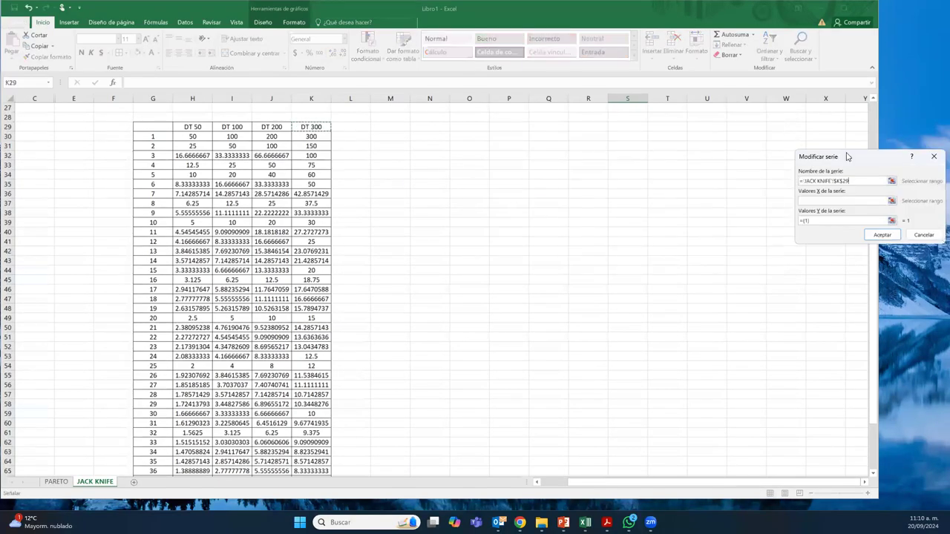
drag(829, 161, 478, 159)
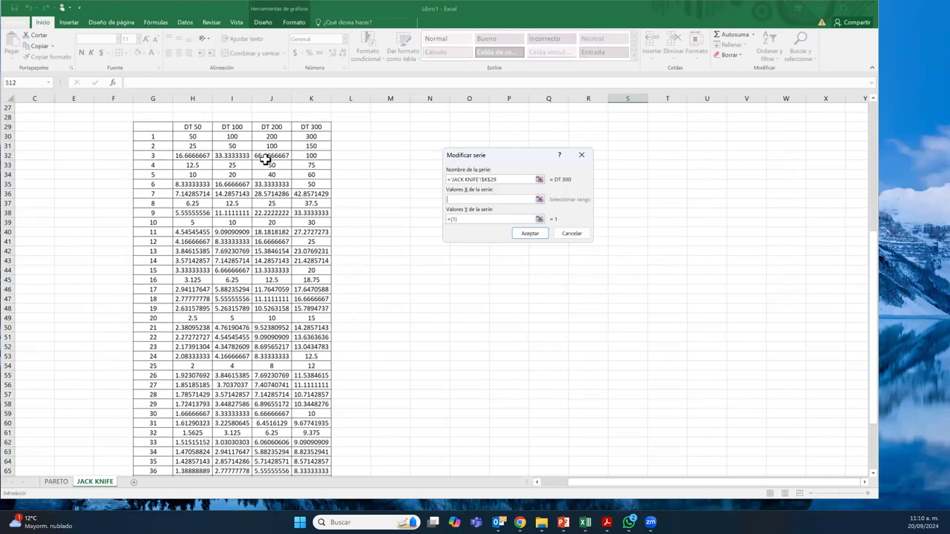
drag(141, 135, 159, 461)
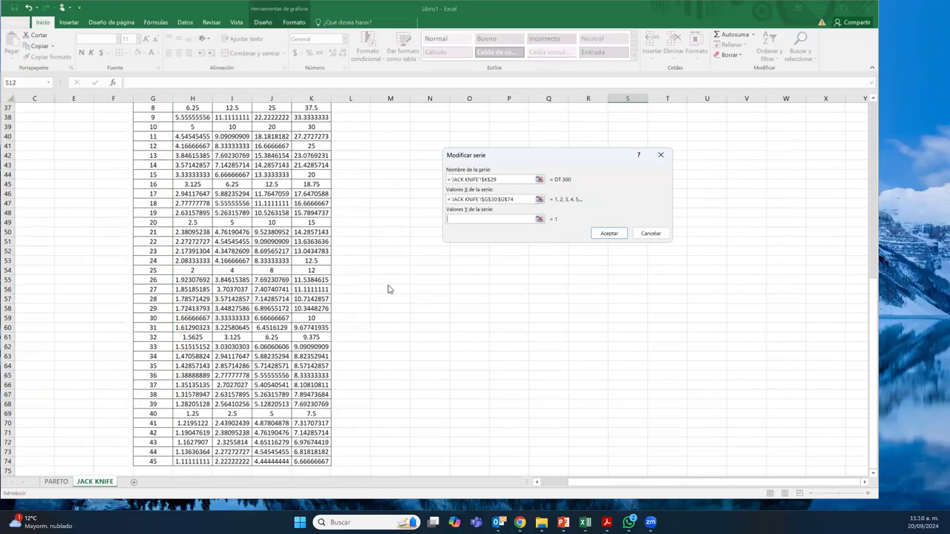
scroll(387, 289, up, 3)
drag(312, 119, 314, 489)
drag(323, 461, 319, 456)
click(723, 235)
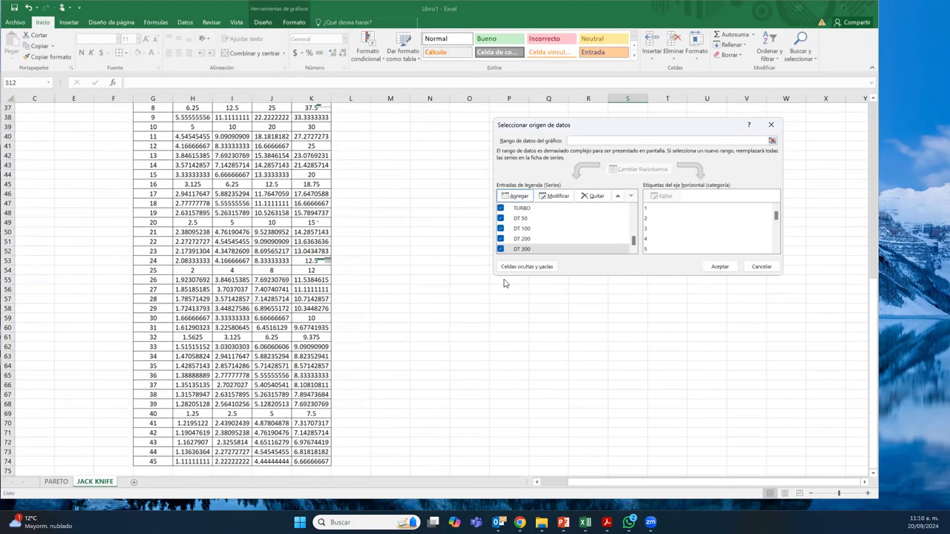
click(719, 267)
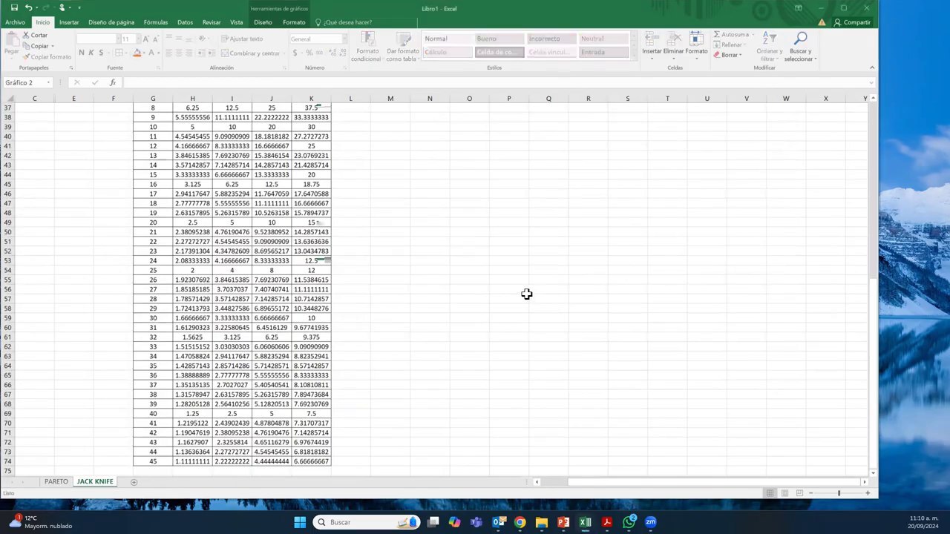
Step: Open the chart type settings for the chart's series and set DT 50 to scatter with smooth lines without markers
scroll(526, 294, up, 12)
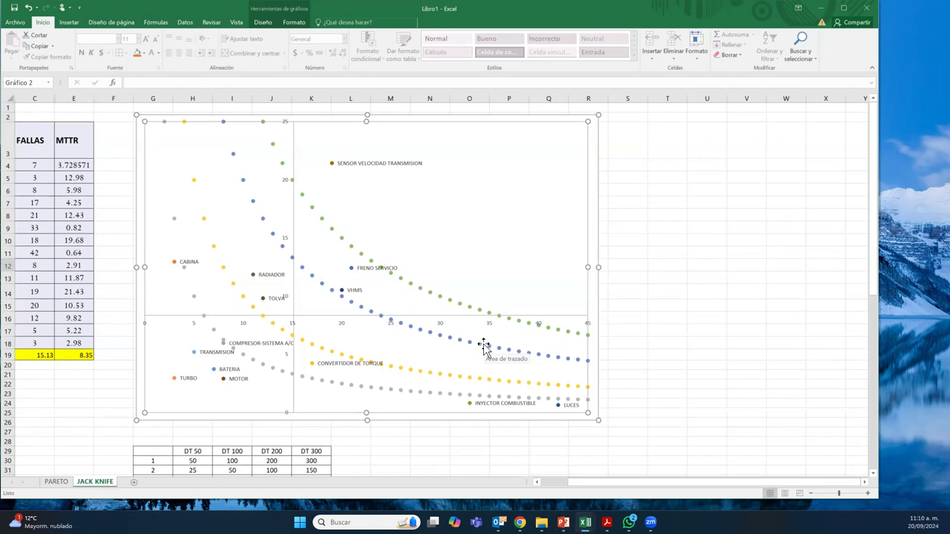
right_click(448, 303)
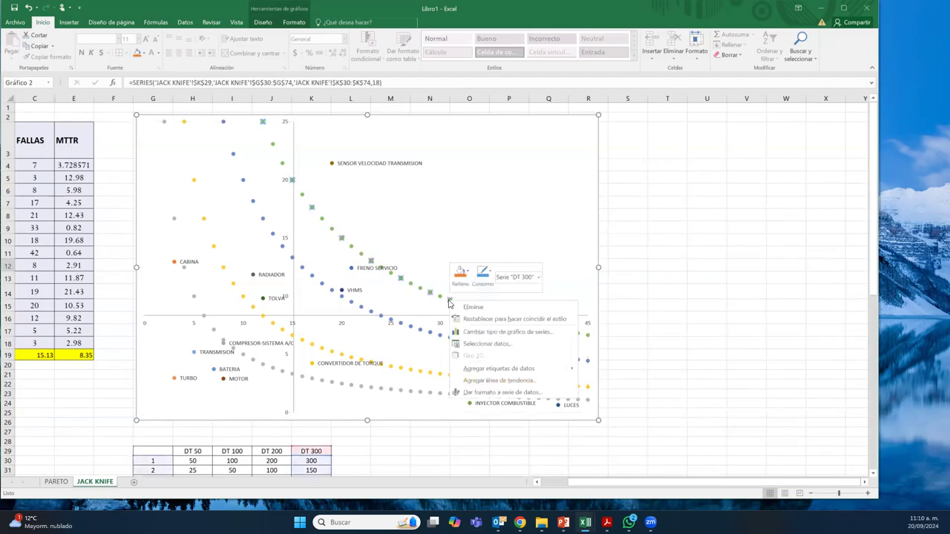
key(Escape)
click(204, 220)
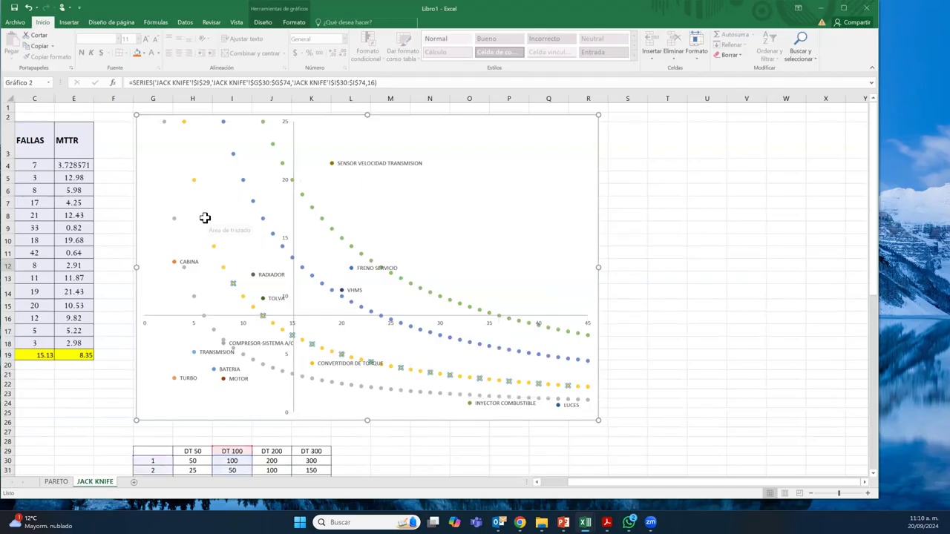
right_click(204, 221)
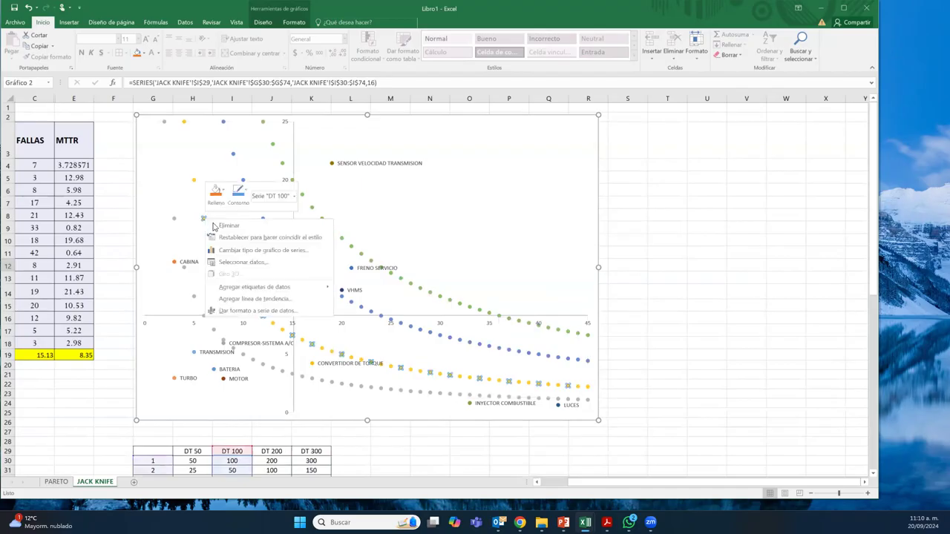
click(255, 253)
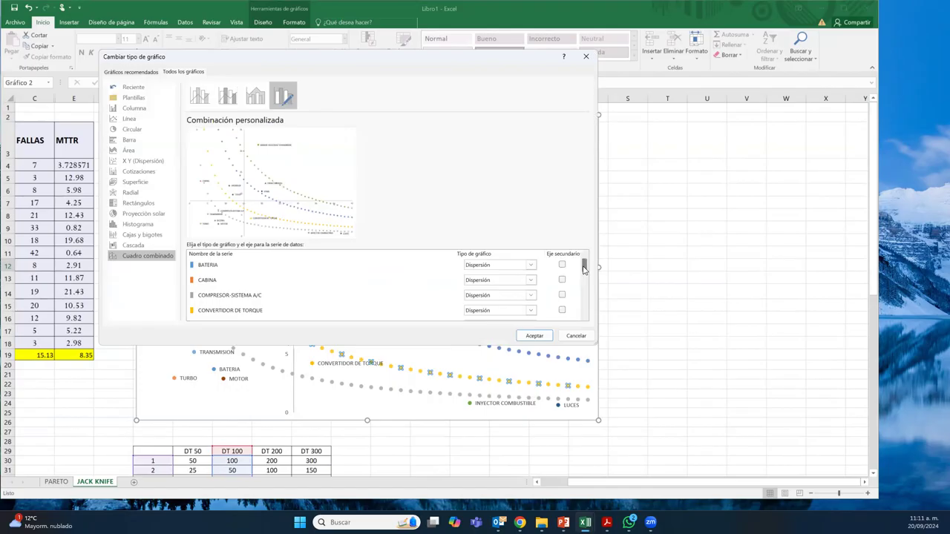
drag(584, 268, 583, 309)
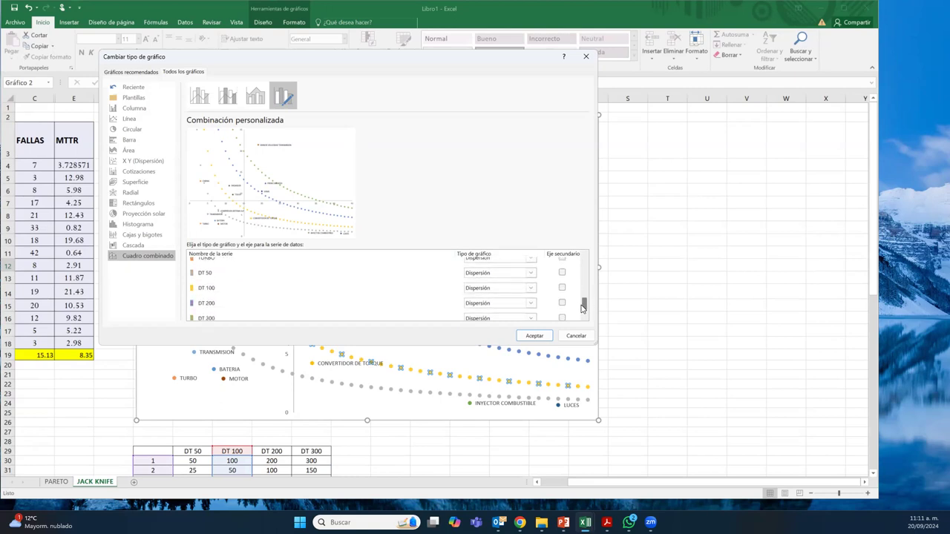
click(531, 273)
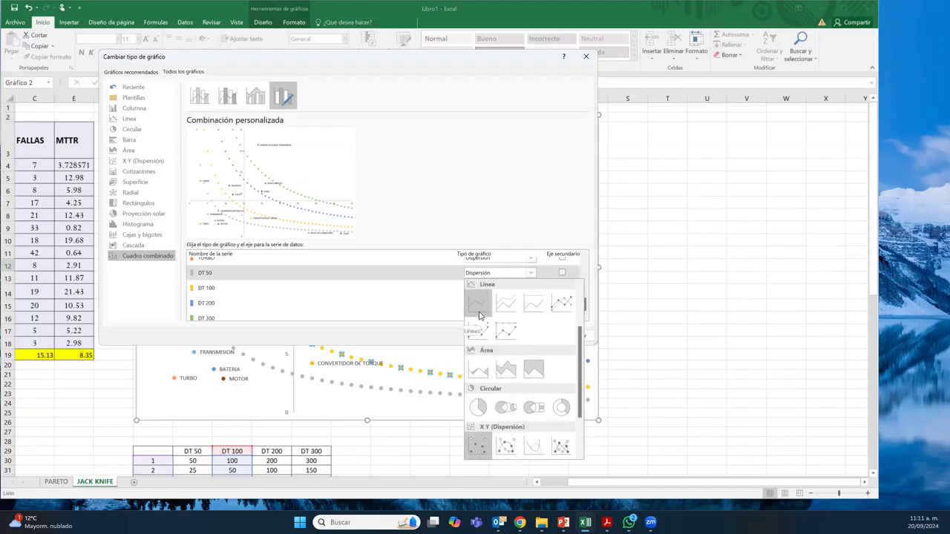
click(535, 445)
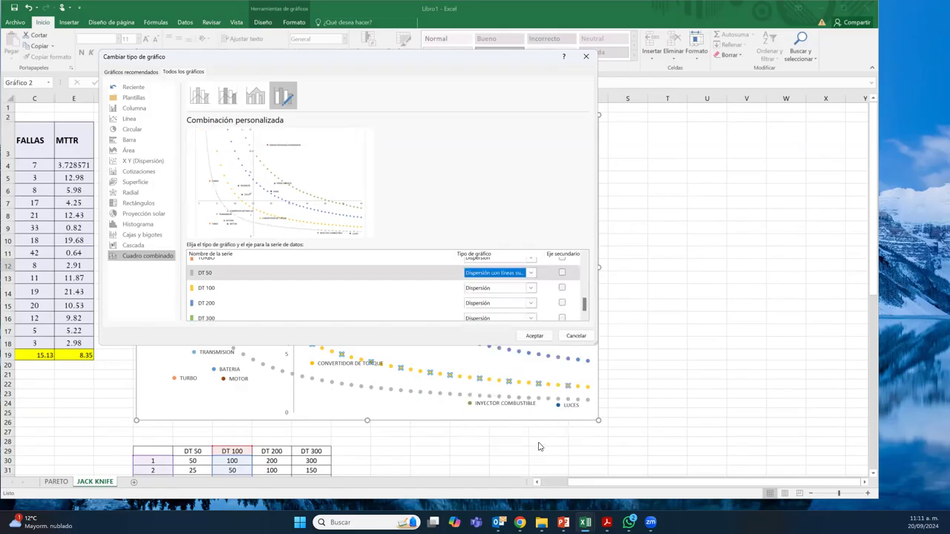
Step: Set the DT 100, DT 200 and DT 300 series to scatter with smooth lines without markers and apply the chart type changes
click(531, 291)
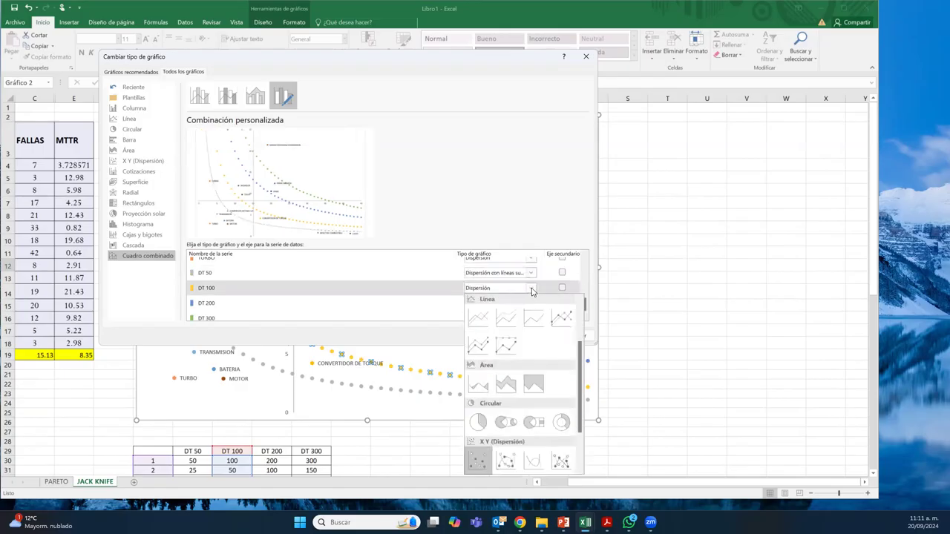
click(535, 463)
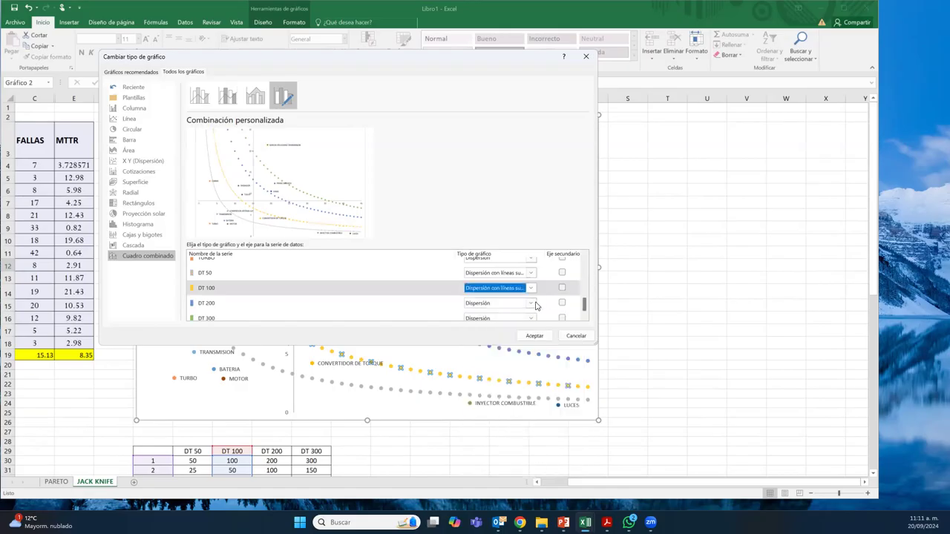
click(531, 303)
click(537, 438)
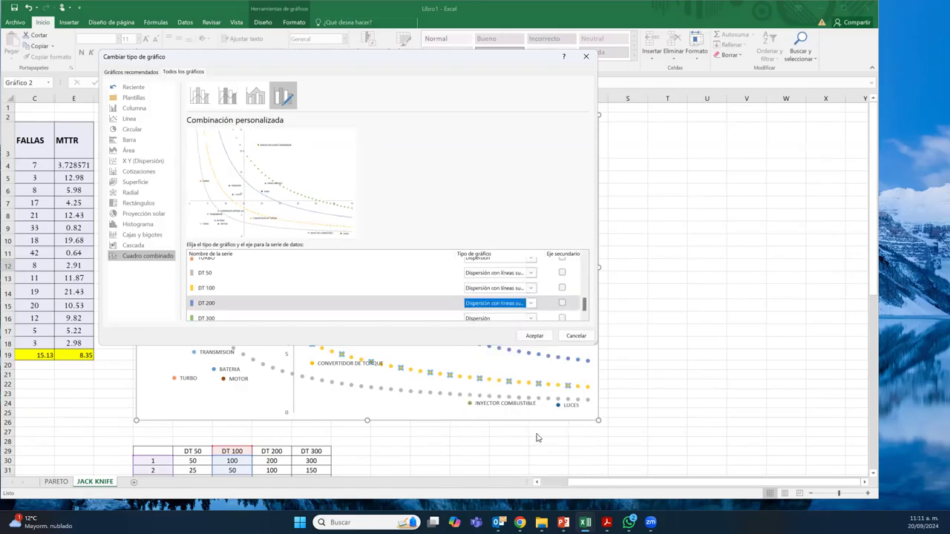
click(532, 318)
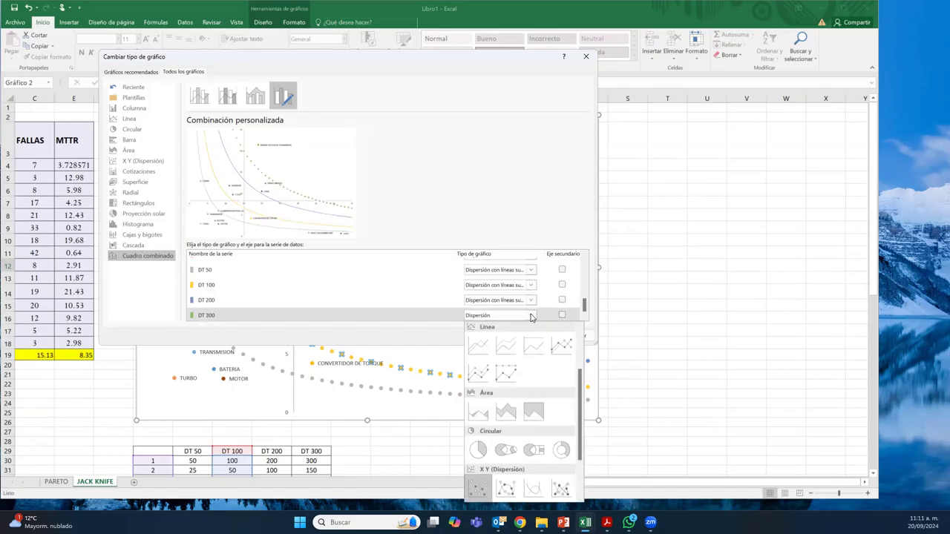
click(532, 486)
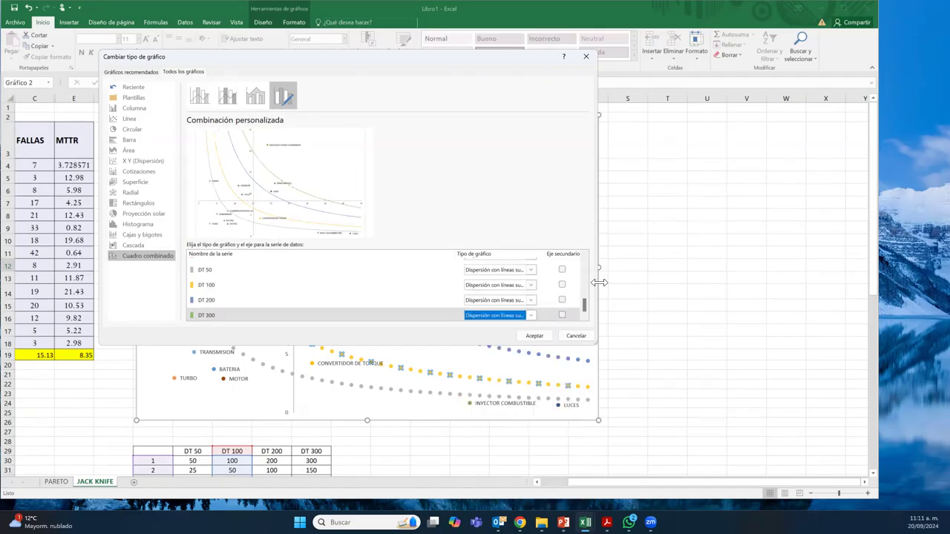
drag(584, 308, 586, 321)
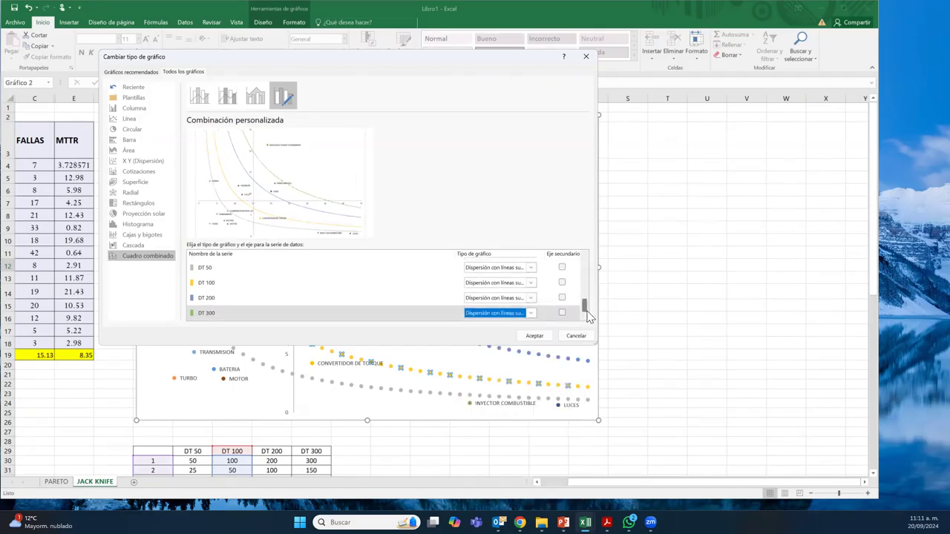
click(535, 335)
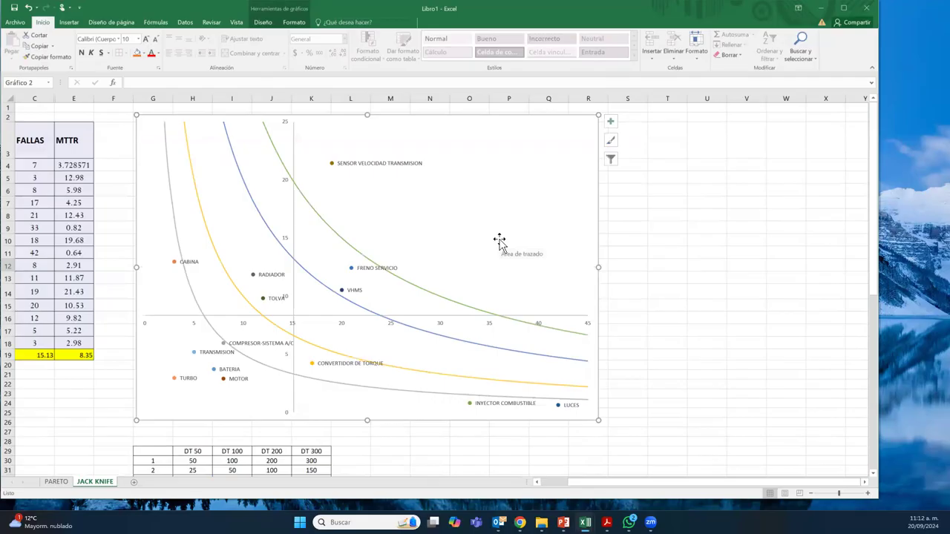
click(285, 185)
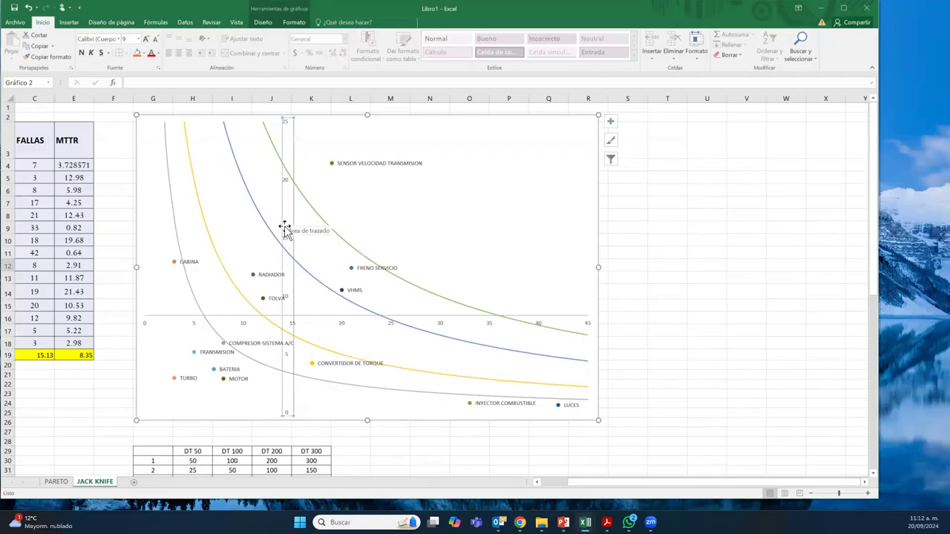
right_click(287, 186)
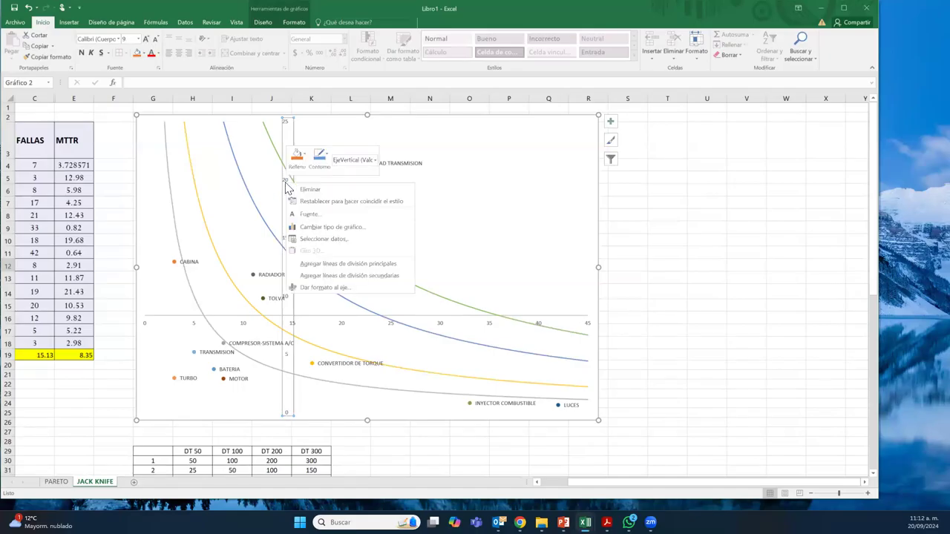
key(Escape)
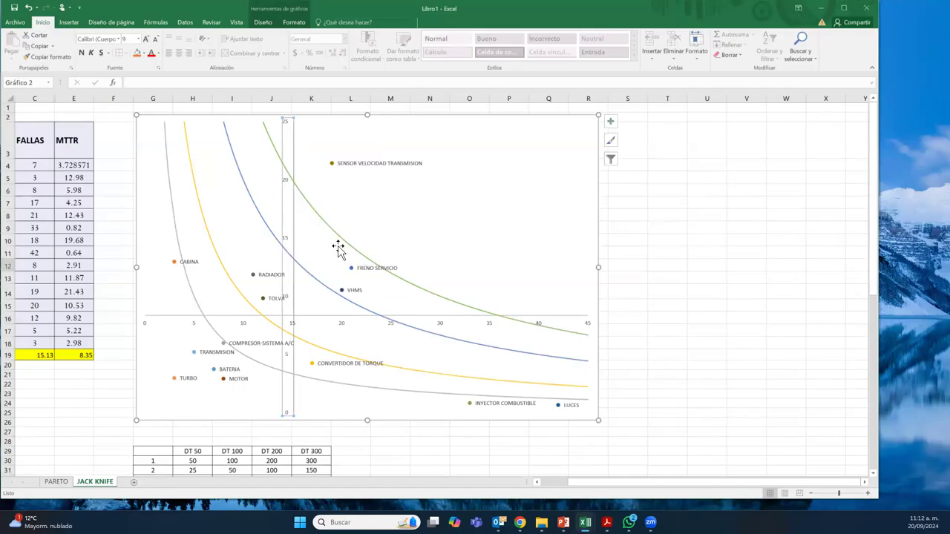
click(288, 194)
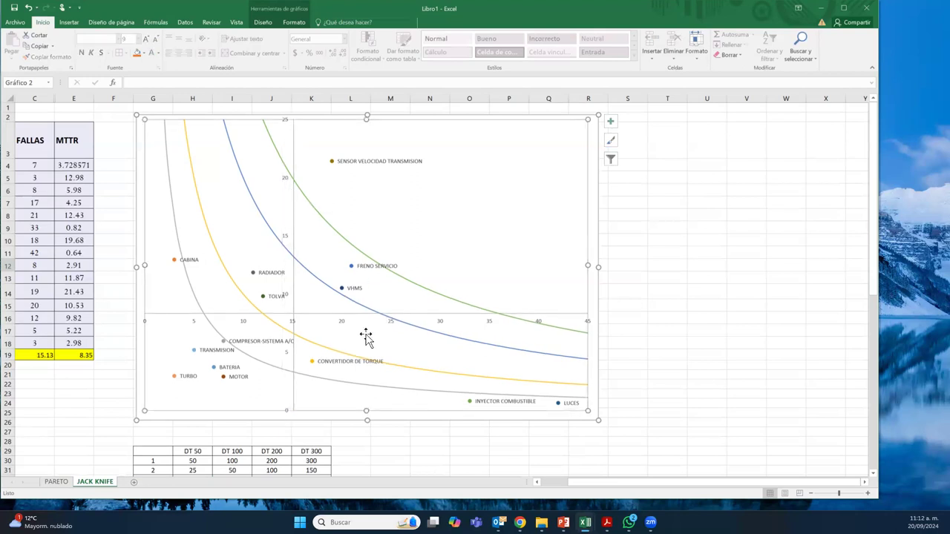
Step: Open the format options of the chart's horizontal axis and enable a logarithmic scale with base 10
click(340, 320)
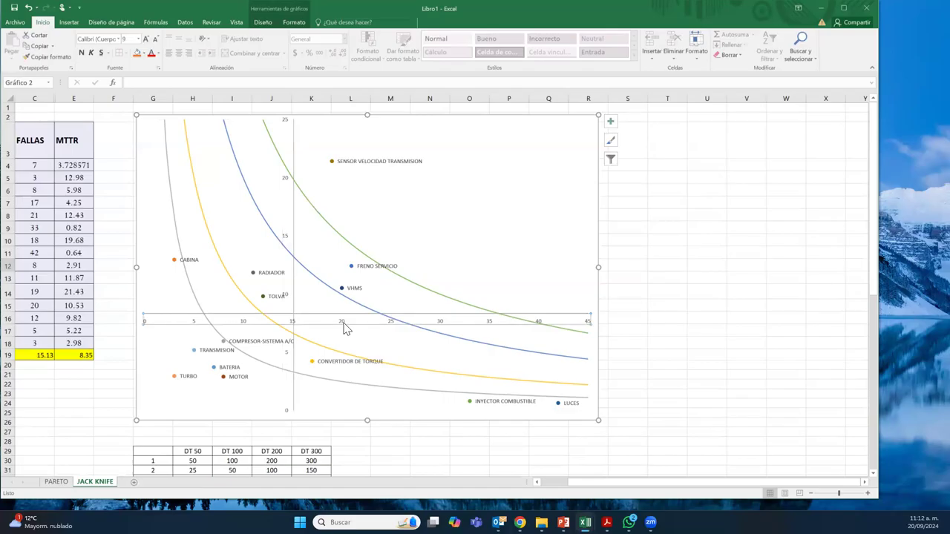
right_click(344, 329)
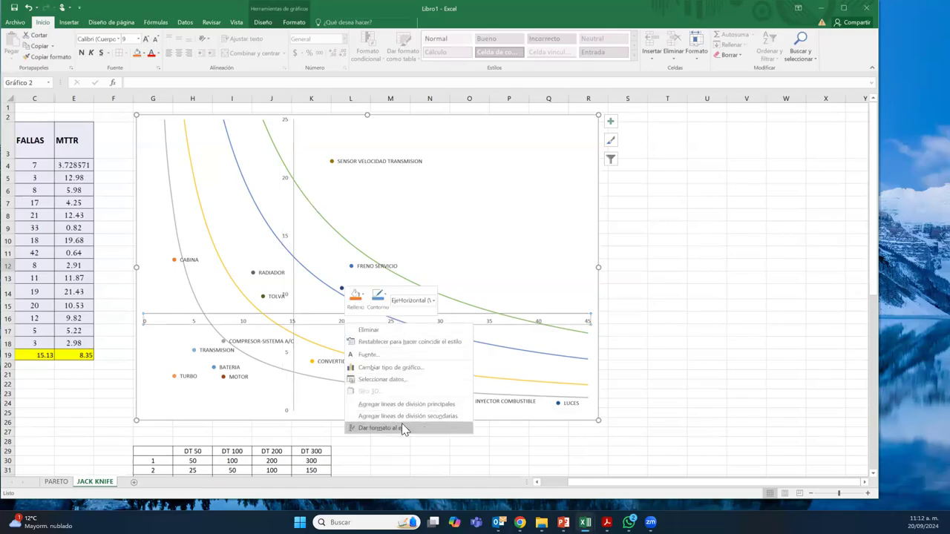
click(378, 428)
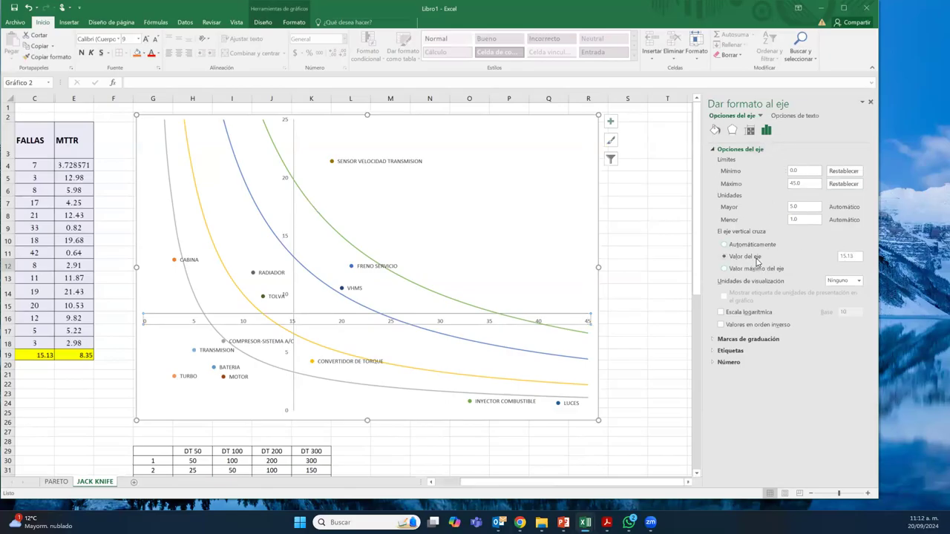
click(722, 313)
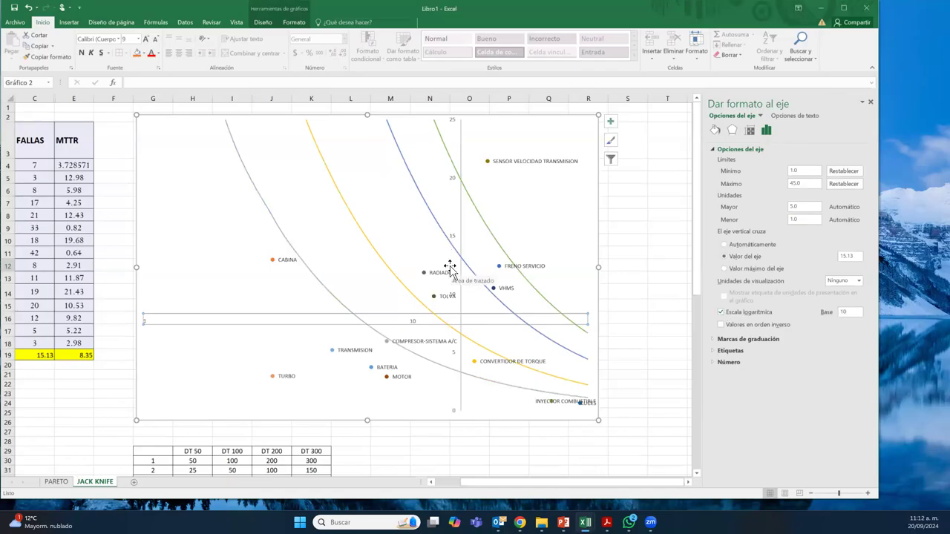
Step: Enable a base 10 logarithmic scale on the chart's vertical axis and close the axis formatting options
click(454, 242)
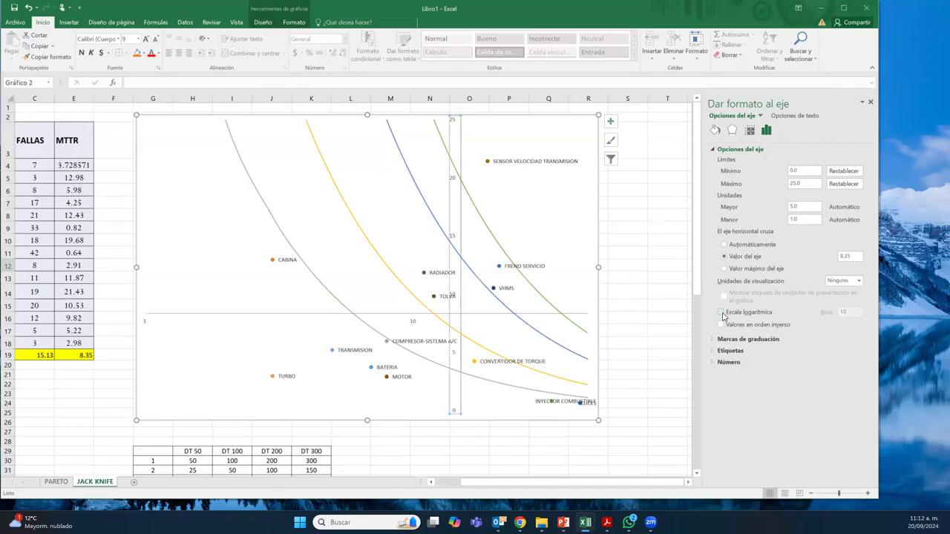
click(721, 312)
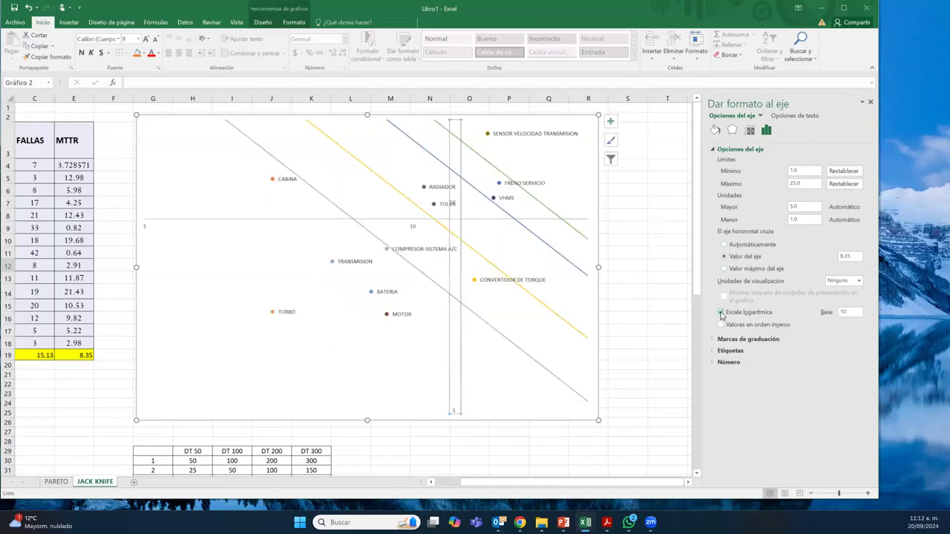
click(871, 104)
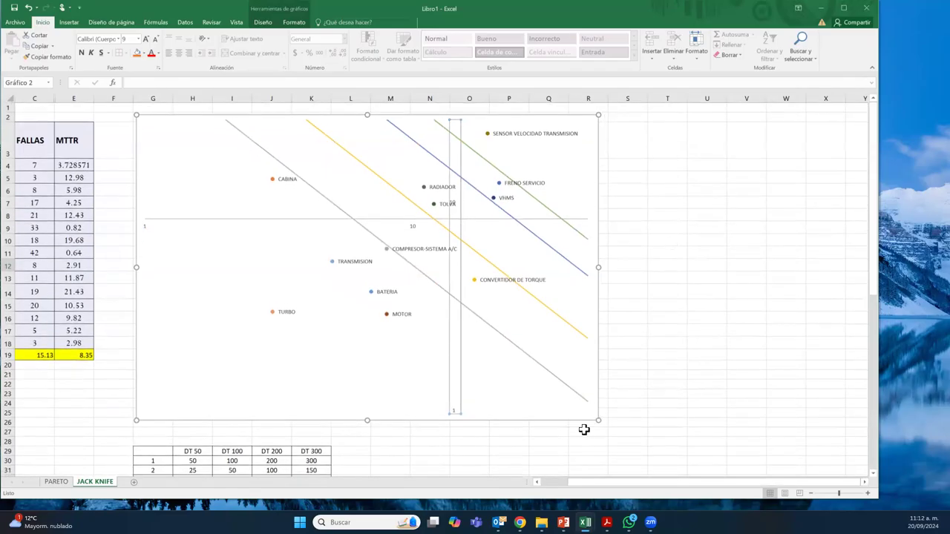
Step: Enlarge the Jack Knife chart so its lower-right corner reaches about column T and row 28, and deselect it
drag(598, 420, 675, 446)
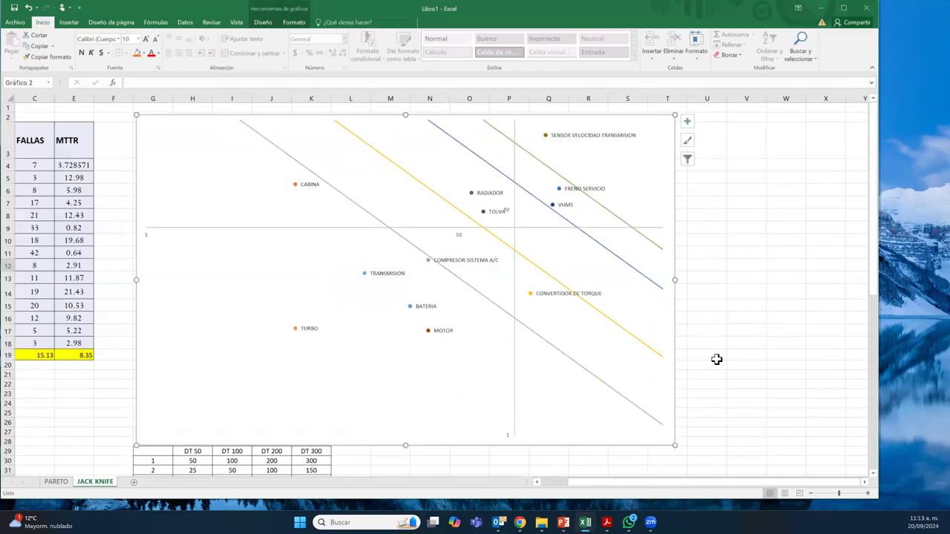
click(716, 359)
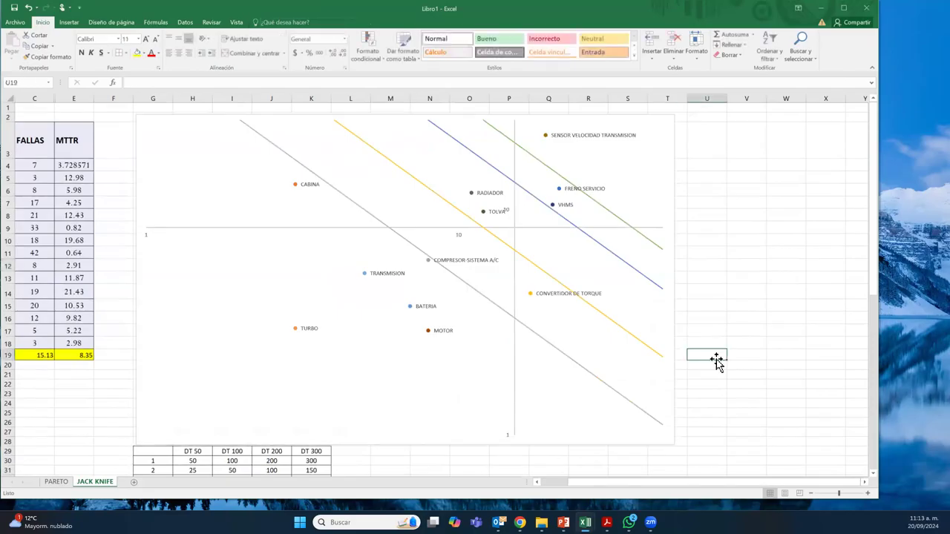
click(745, 275)
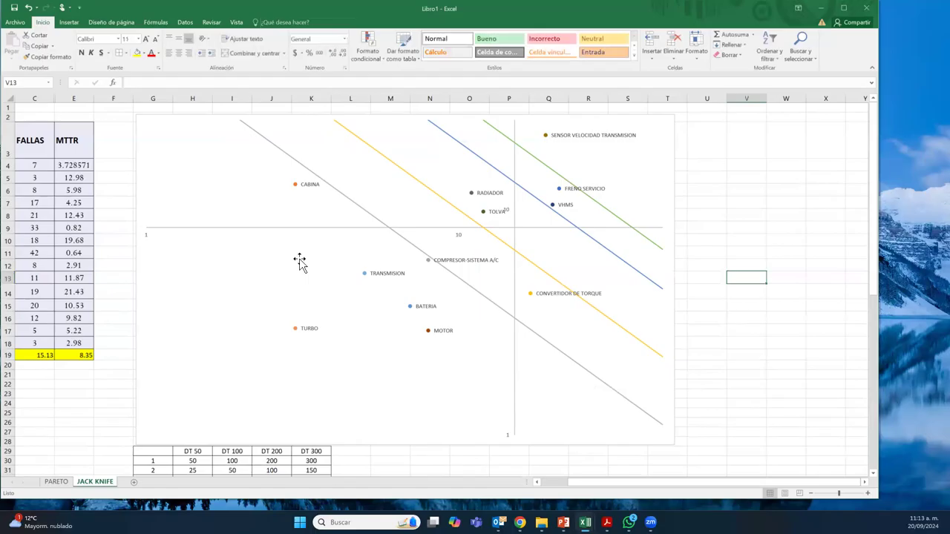
scroll(134, 274, left, 2)
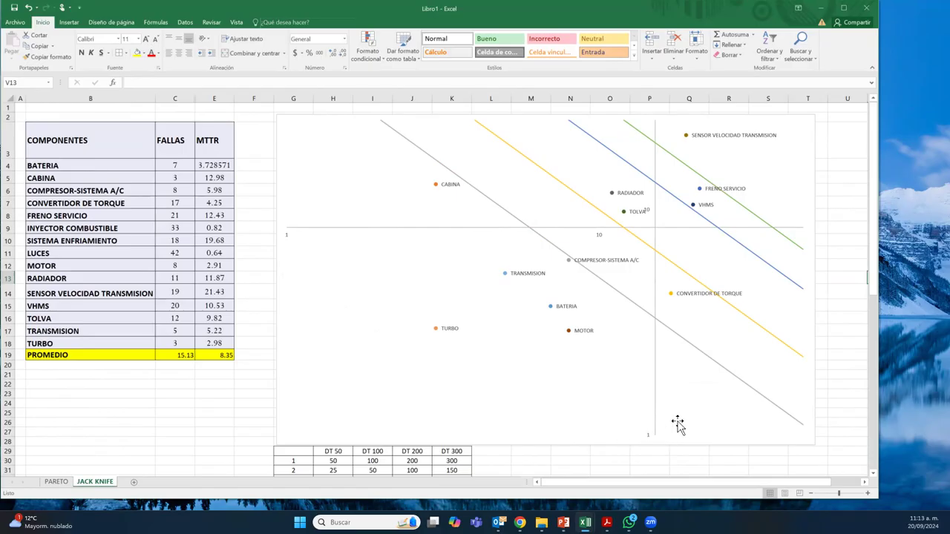
scroll(678, 424, right, 3)
scroll(677, 421, left, 5)
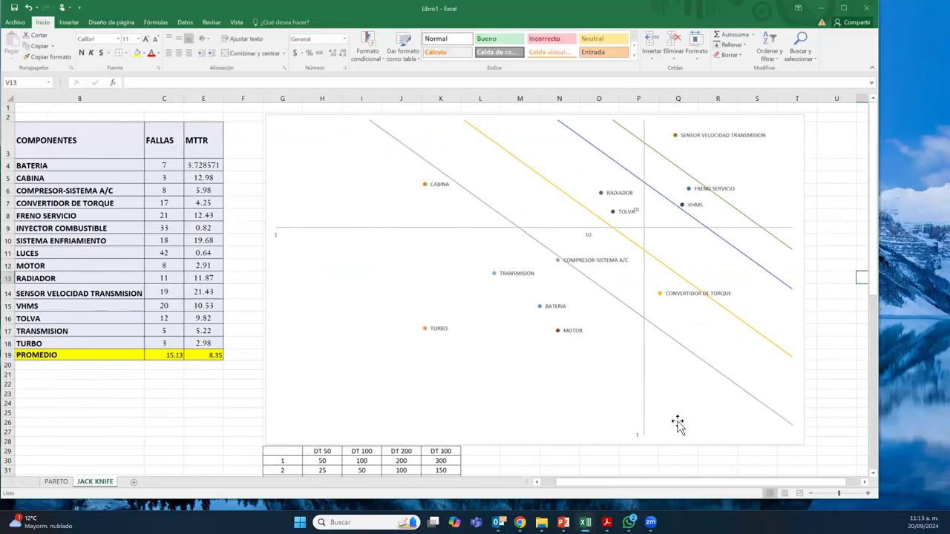
scroll(677, 424, right, 3)
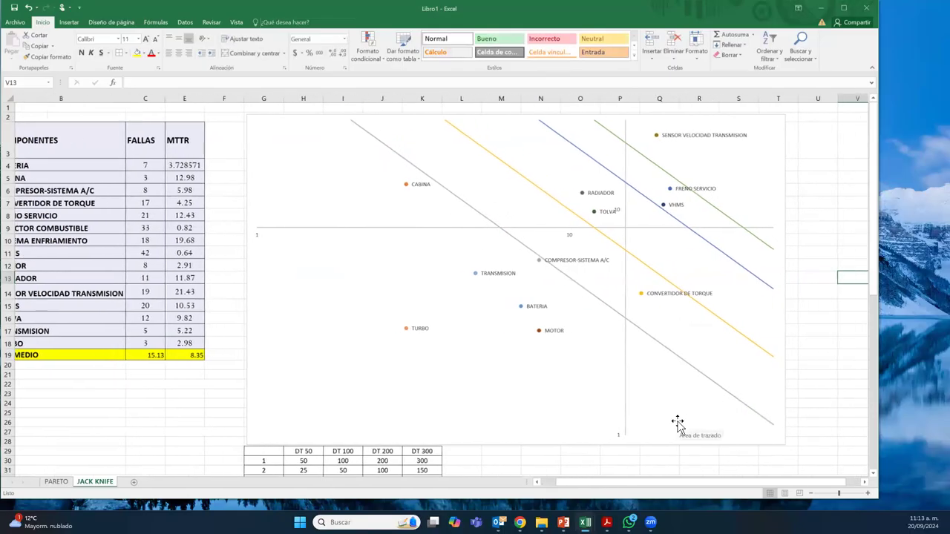
Step: Set the vertical axis minimum limit to 0.5, close the axis formatting options and deselect the chart
scroll(677, 421, right, 1)
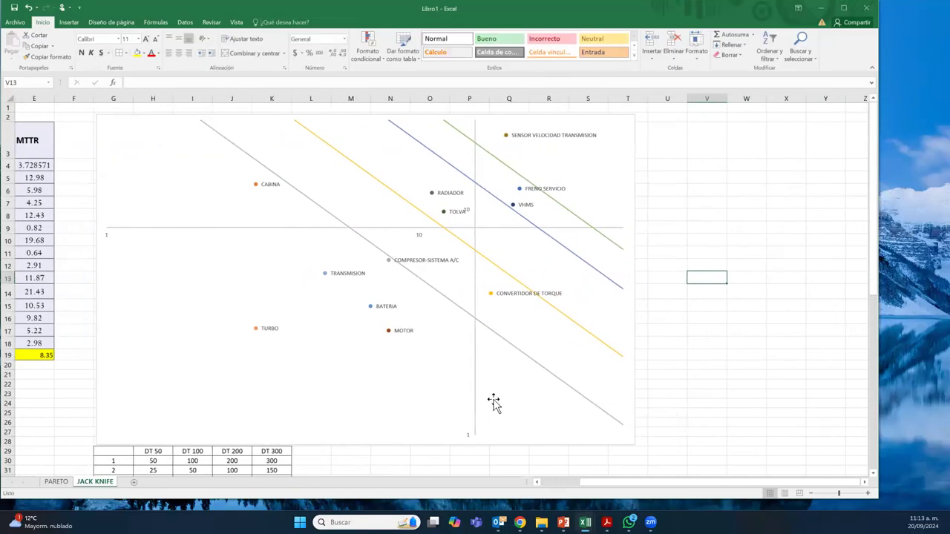
click(470, 435)
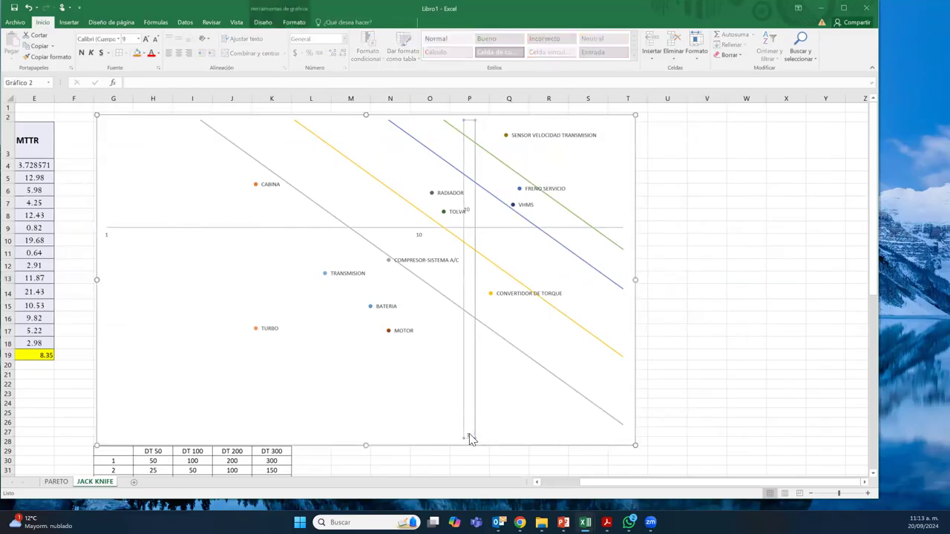
right_click(470, 438)
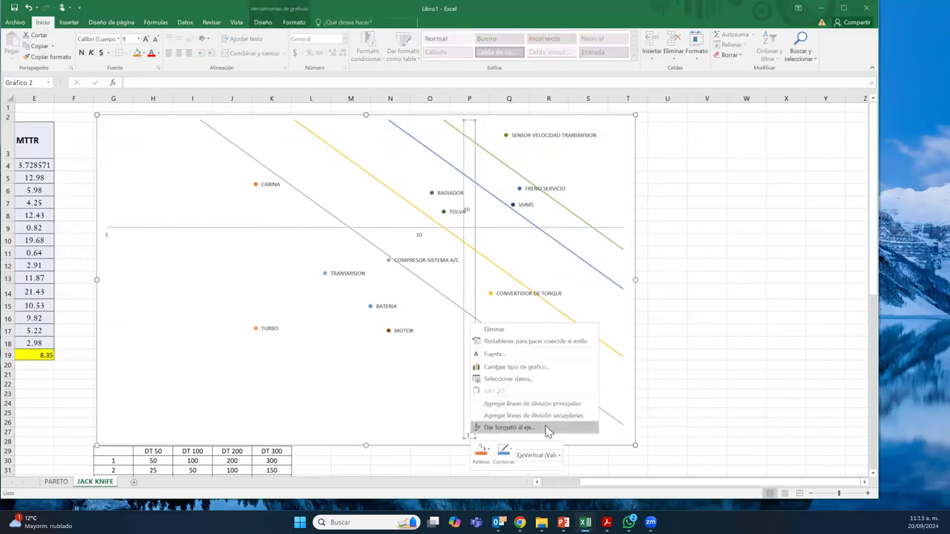
click(509, 428)
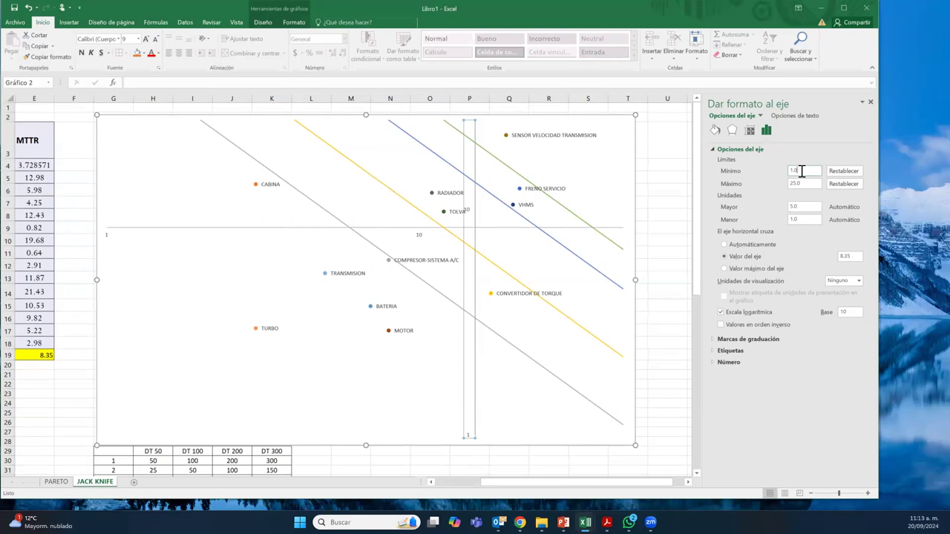
click(791, 170)
key(Delete)
key(Delete)
key(Return)
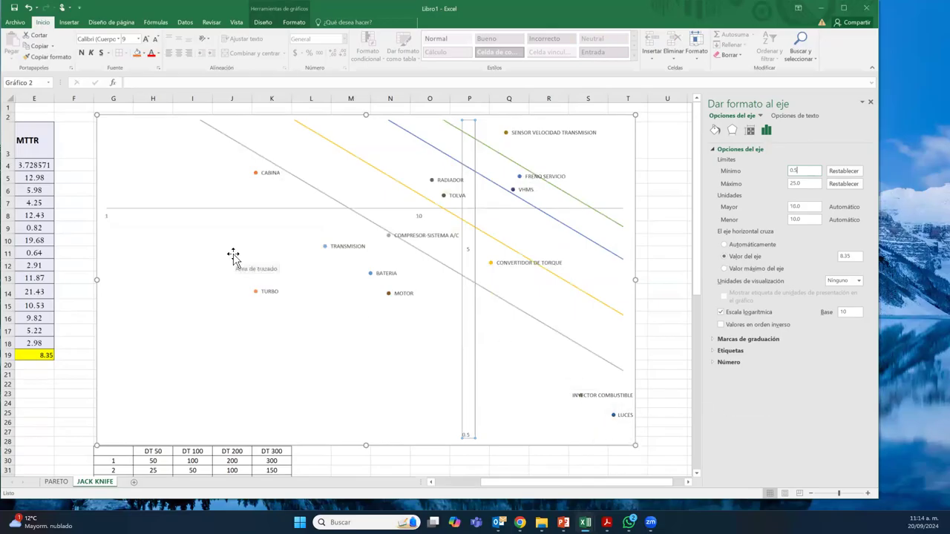
scroll(233, 252, left, 3)
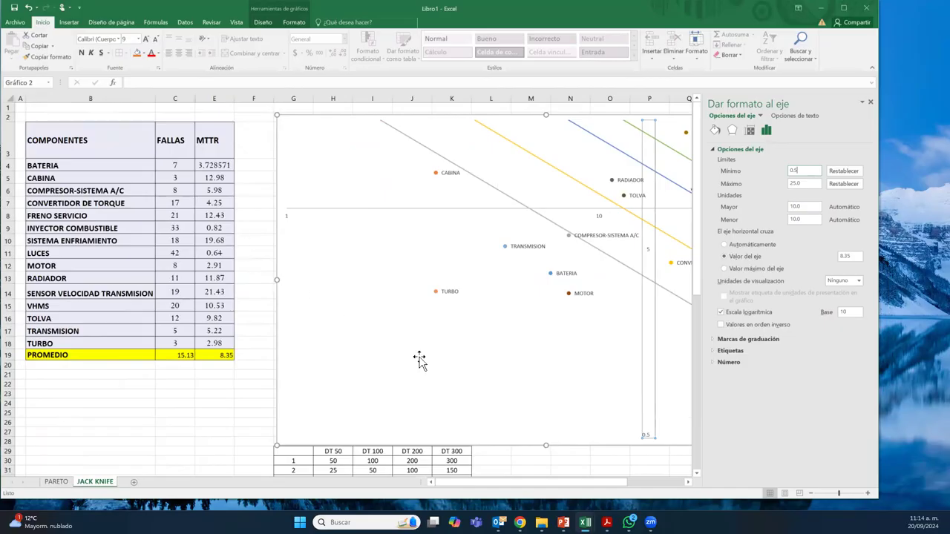
scroll(420, 360, right, 3)
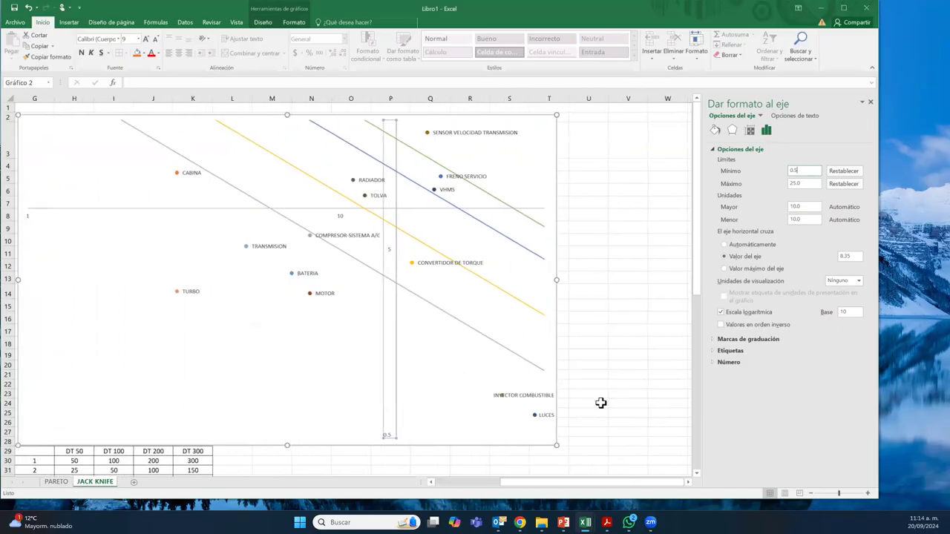
click(871, 103)
click(679, 227)
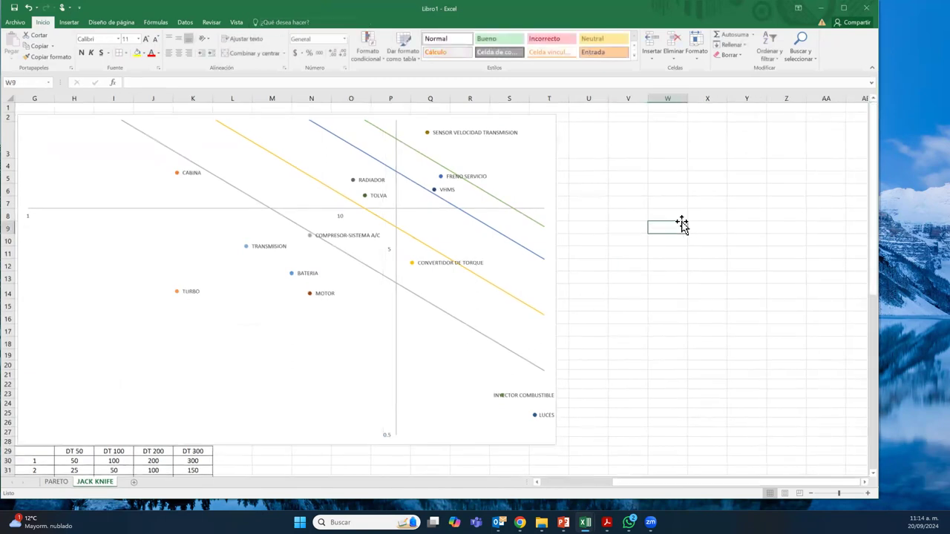
Step: Check the limits and crossing value in the chart's vertical axis format options, and close them
click(391, 255)
right_click(391, 254)
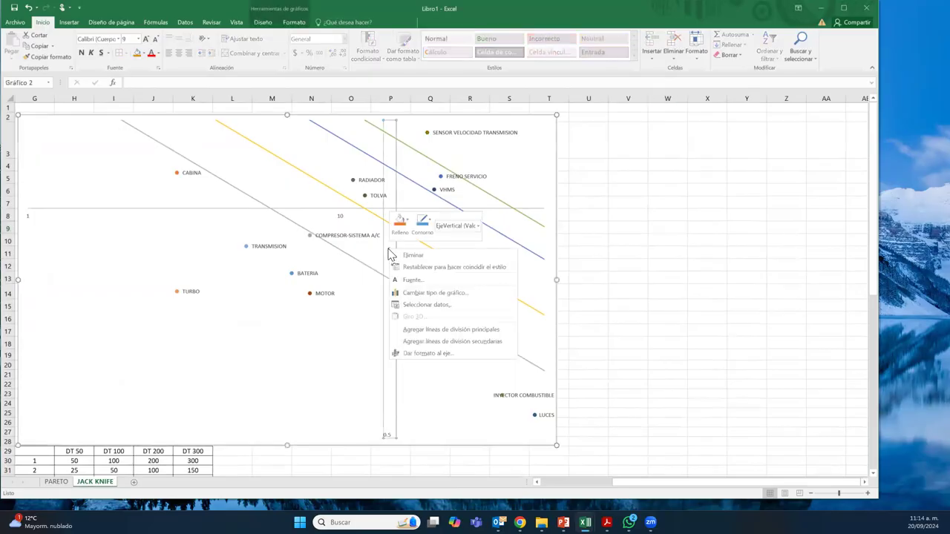
click(427, 354)
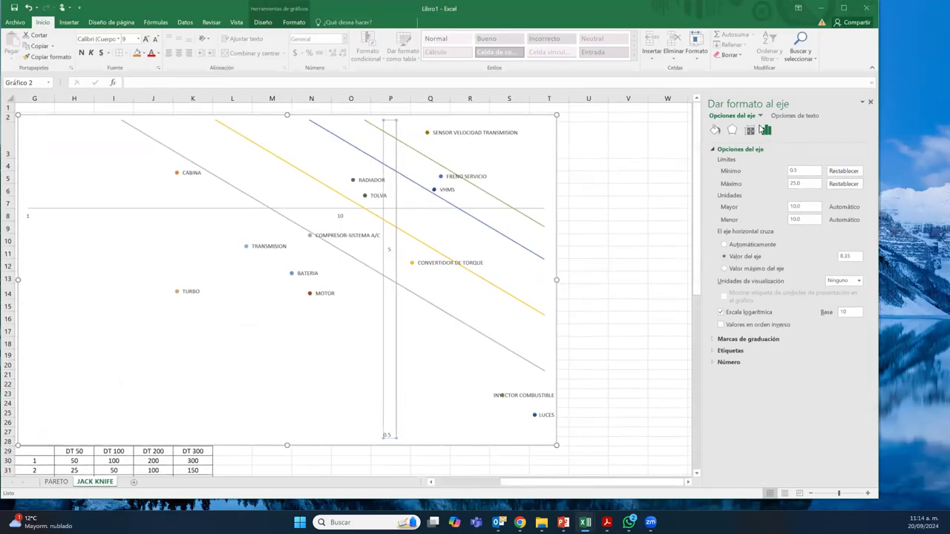
scroll(153, 233, left, 3)
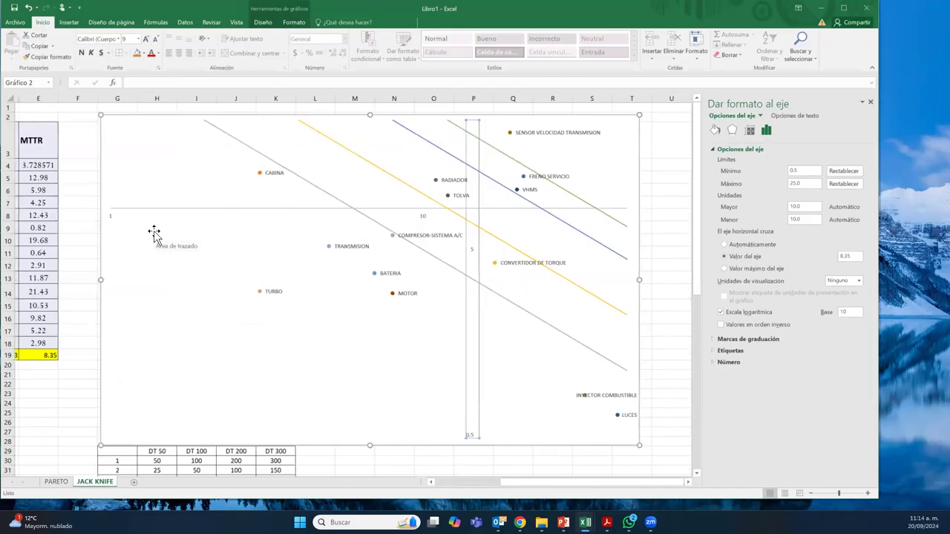
scroll(153, 233, right, 5)
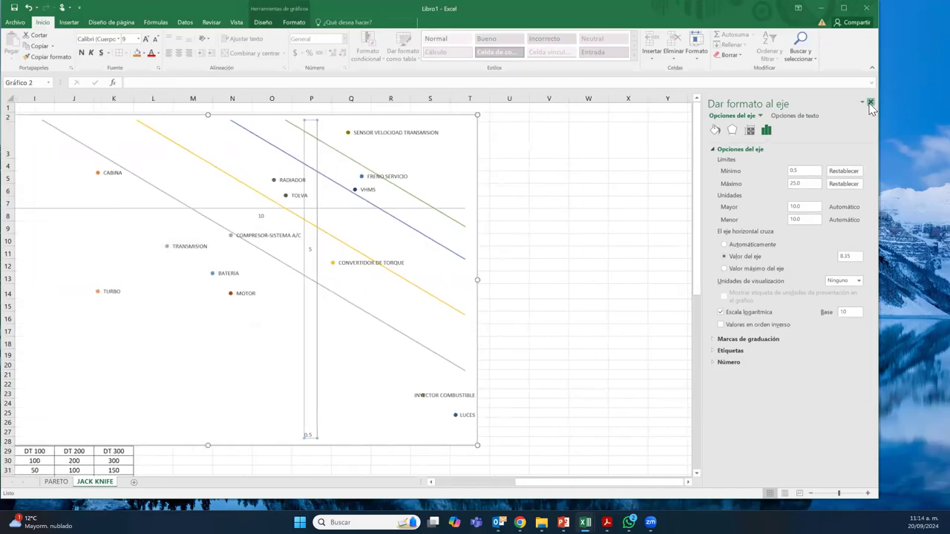
click(870, 102)
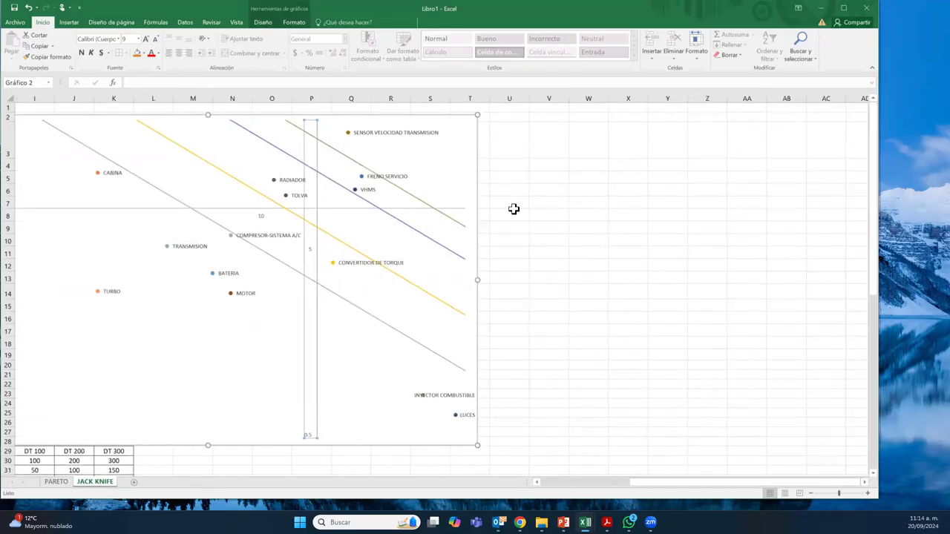
scroll(514, 209, left, 3)
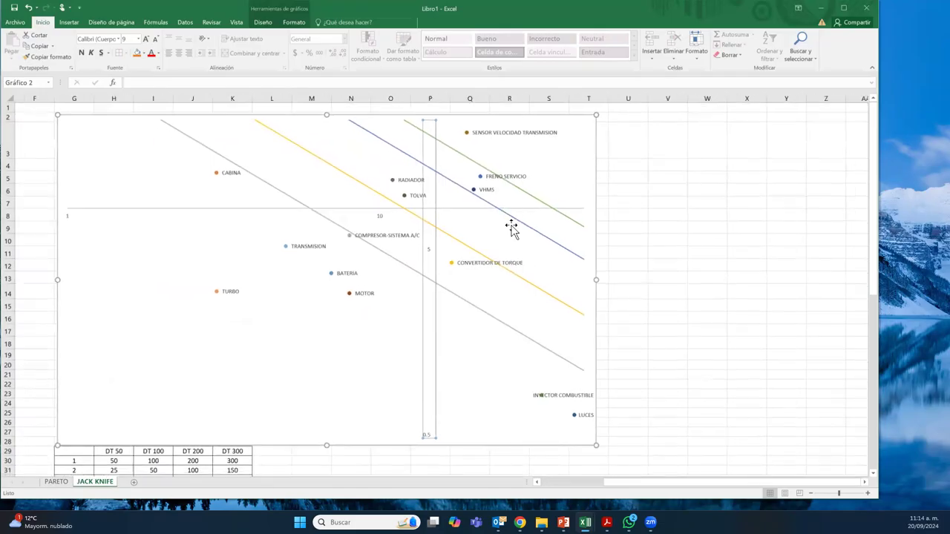
Step: Move the INYECTOR COMBUSTIBLE data label slightly above its point and deselect the chart
click(563, 395)
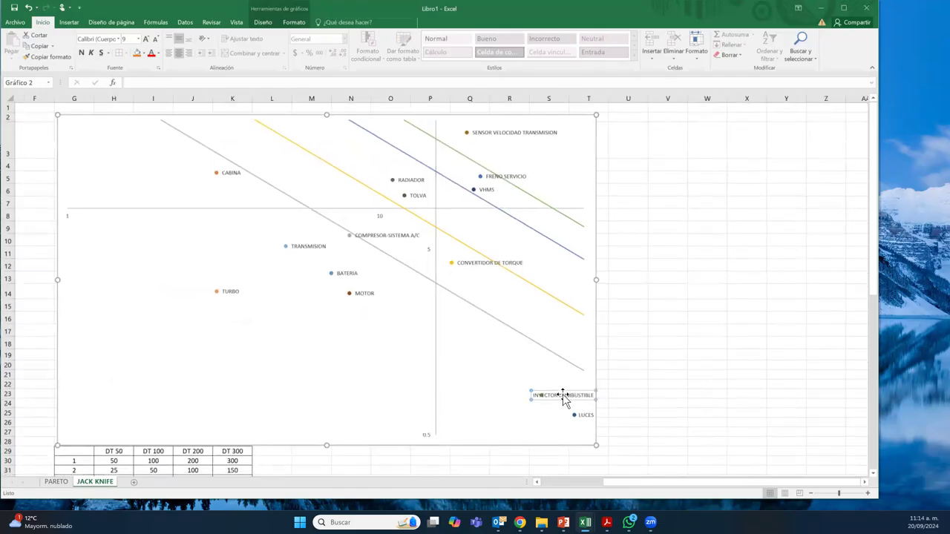
drag(560, 396, 558, 385)
click(702, 391)
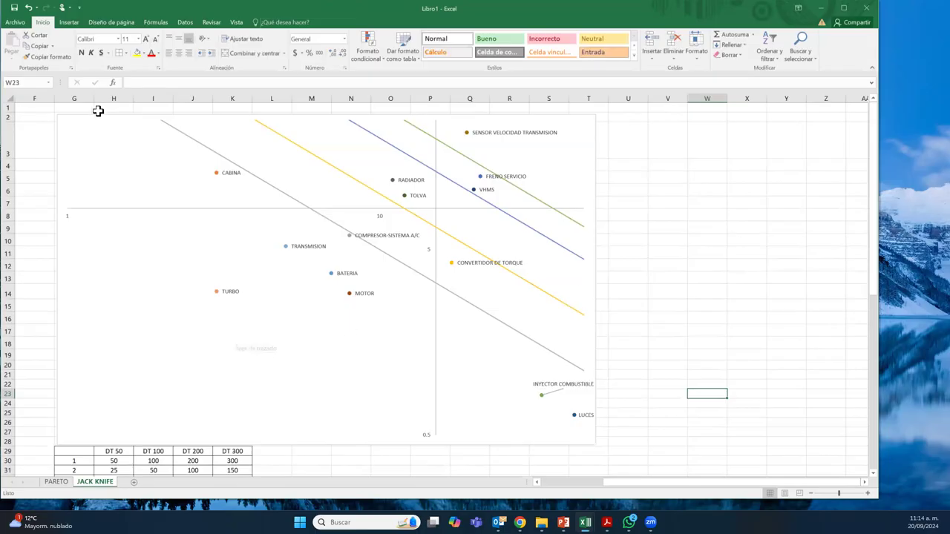
Step: Save the workbook to the Desktop (Escritorio) as 20 SEPTIEMBRE 2024, replacing the author entry in the file details
click(16, 26)
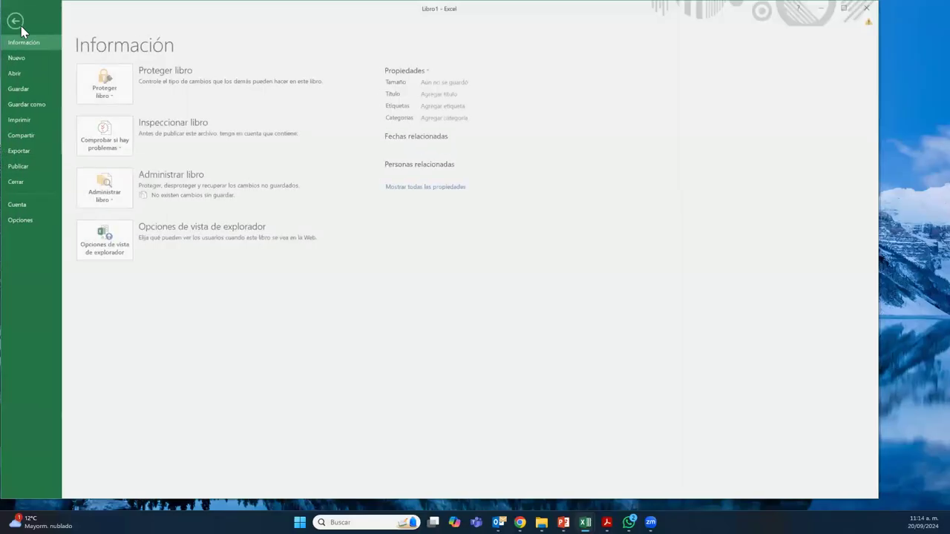
click(37, 104)
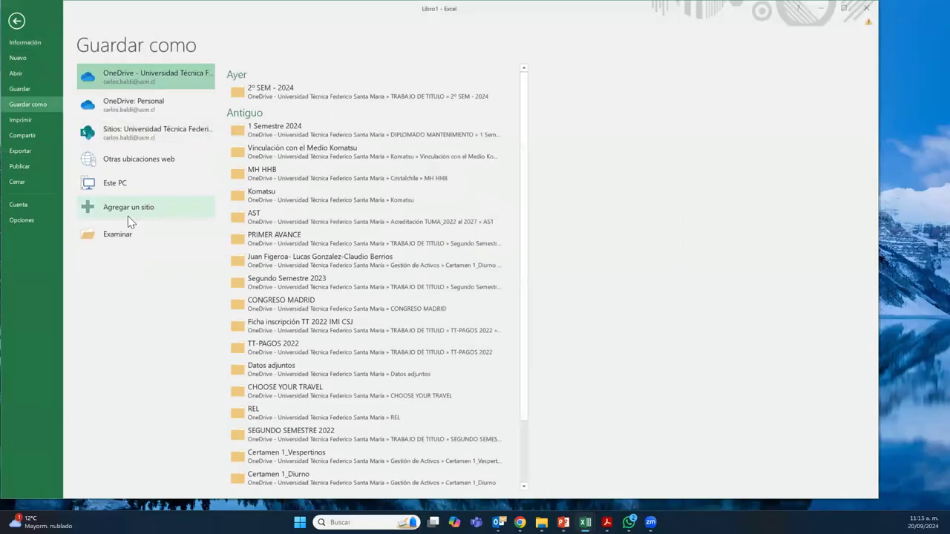
click(119, 235)
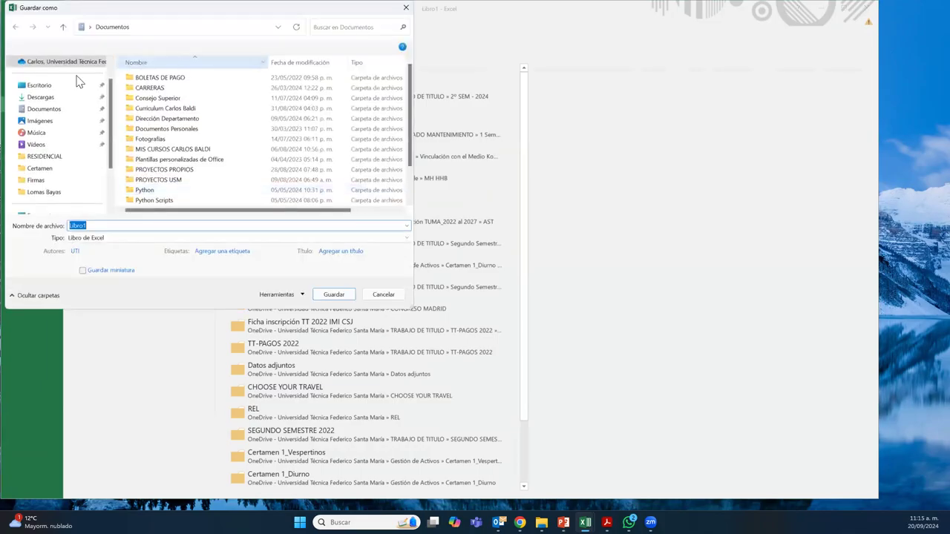
click(51, 87)
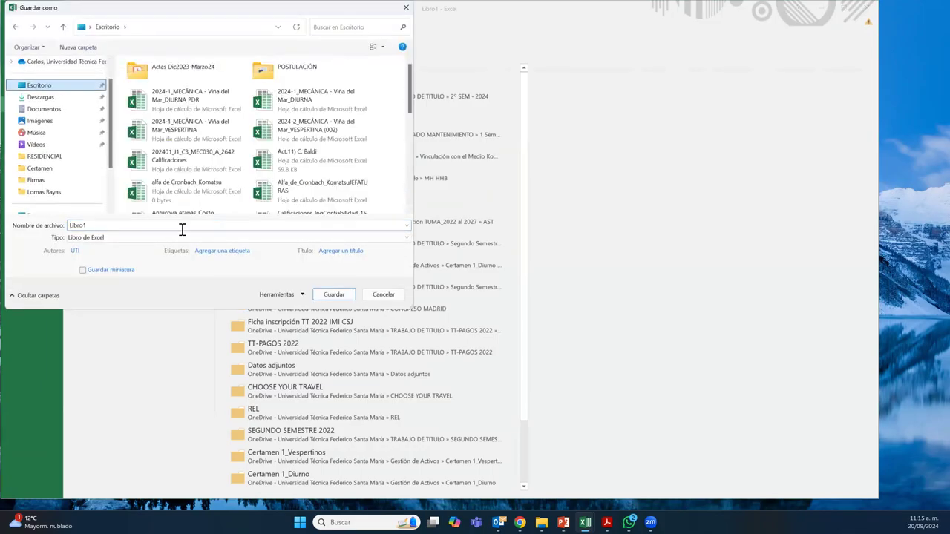
text(20 SEPTIEMBRE 2024)
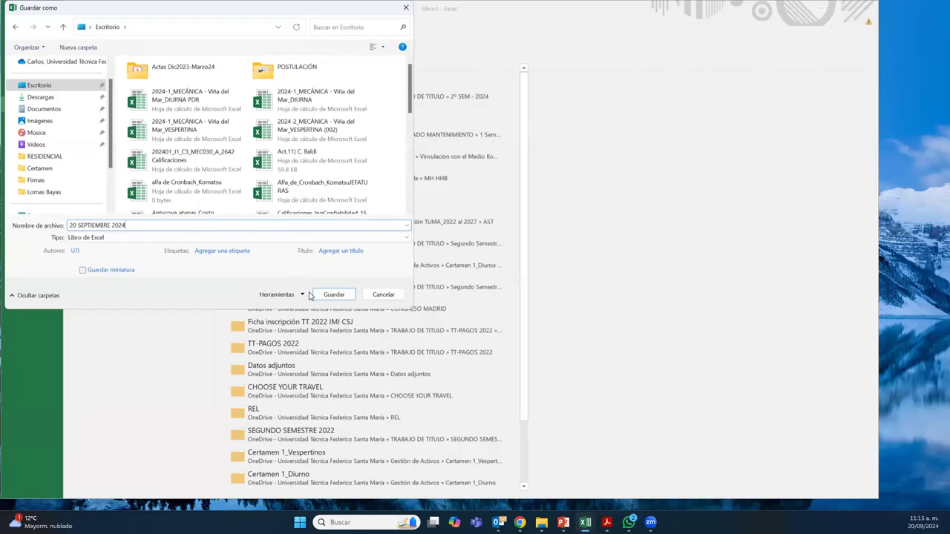
click(86, 250)
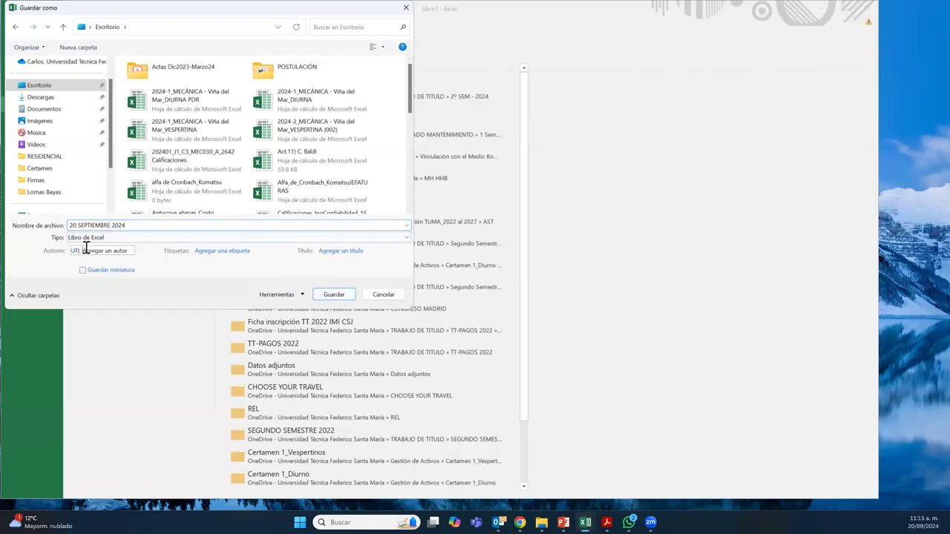
key(BackSpace)
key(BackSpace)
key(BackSpace)
key(BackSpace)
text(C)
click(333, 294)
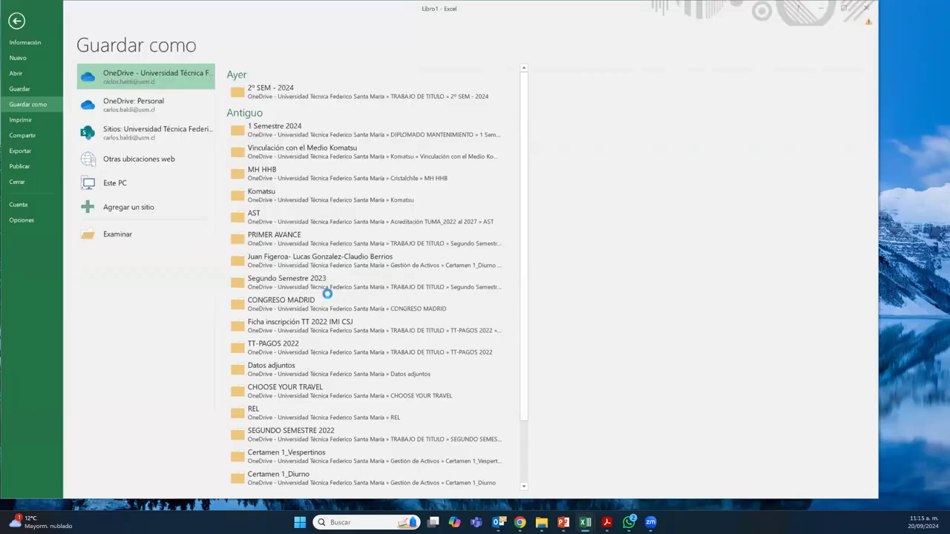
Step: Close the 20 SEPTIEMBRE 2024 workbook, saving its changes
click(867, 8)
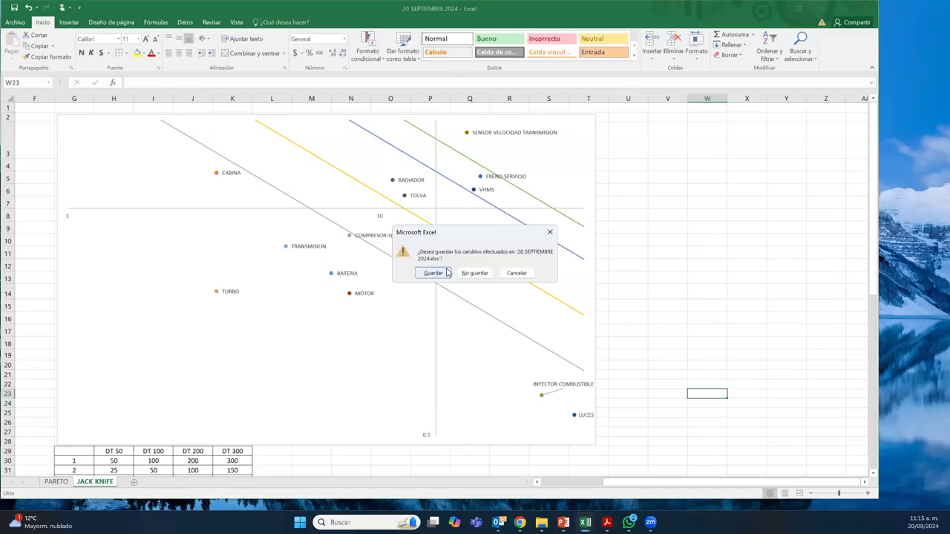
click(433, 274)
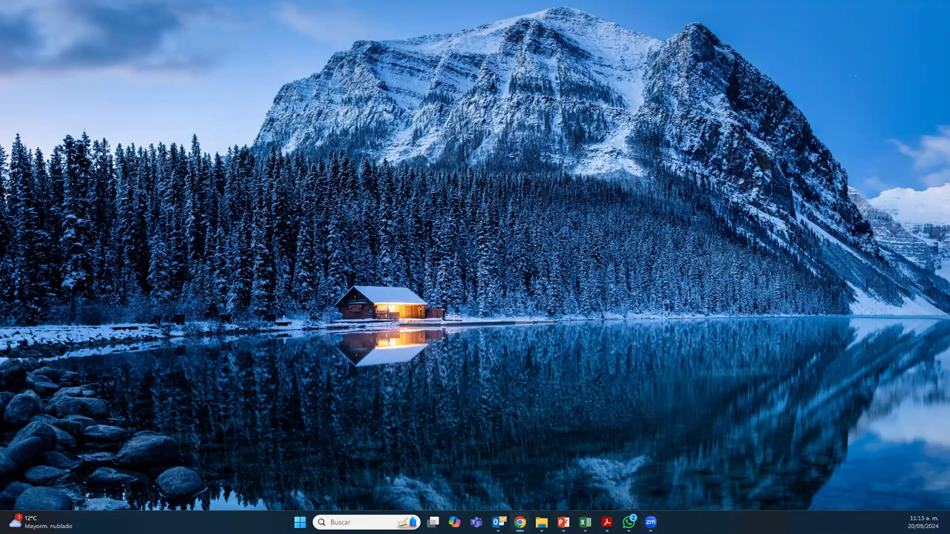
Step: Switch to Chrome and try to turn on edit mode for the course's Unidad 3 page
click(520, 523)
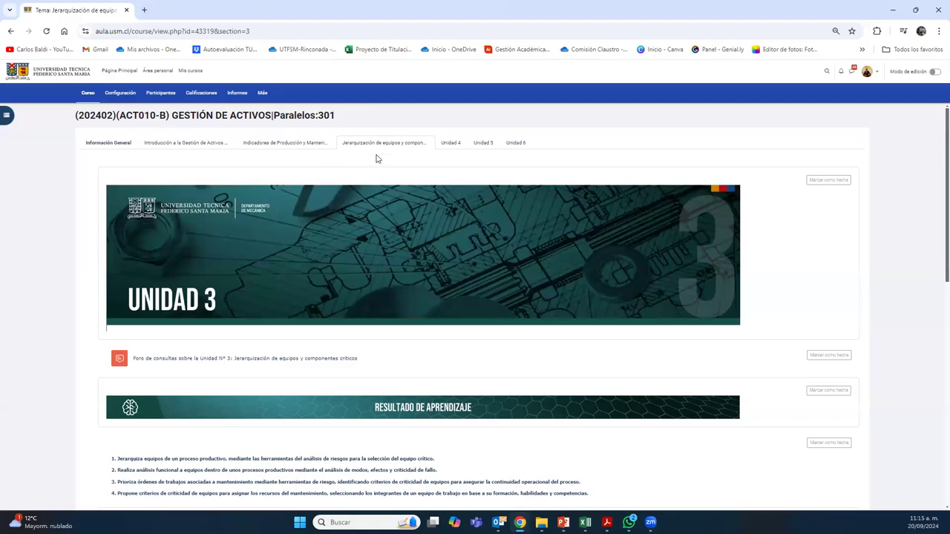
scroll(377, 157, down, 3)
scroll(377, 158, down, 4)
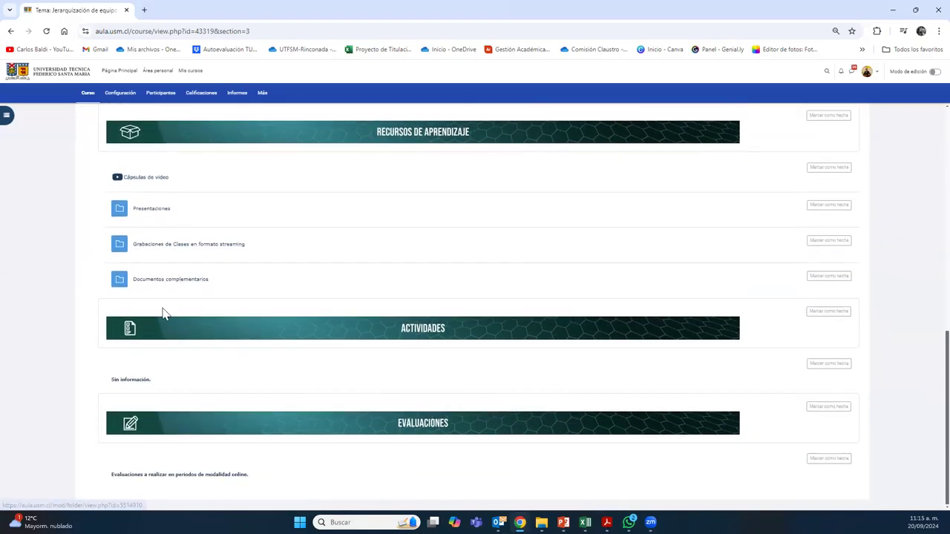
click(934, 72)
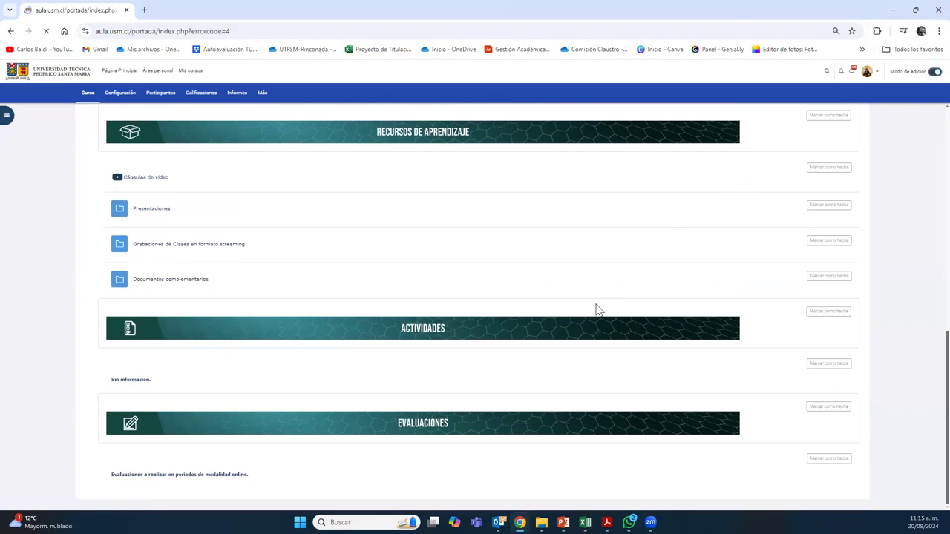
Step: Sign in to the Aula Virtual USM platform again through the Office 365 login
right_click(644, 238)
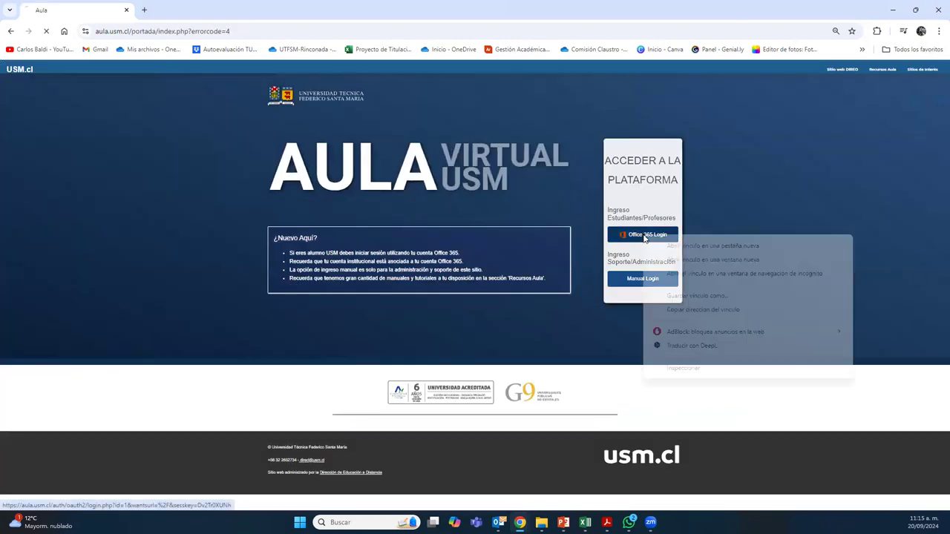
click(732, 232)
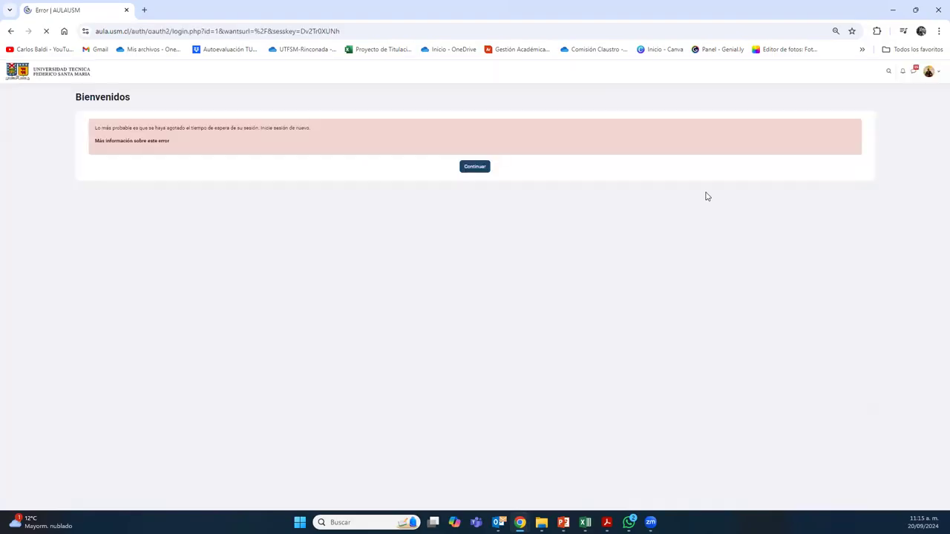
click(487, 168)
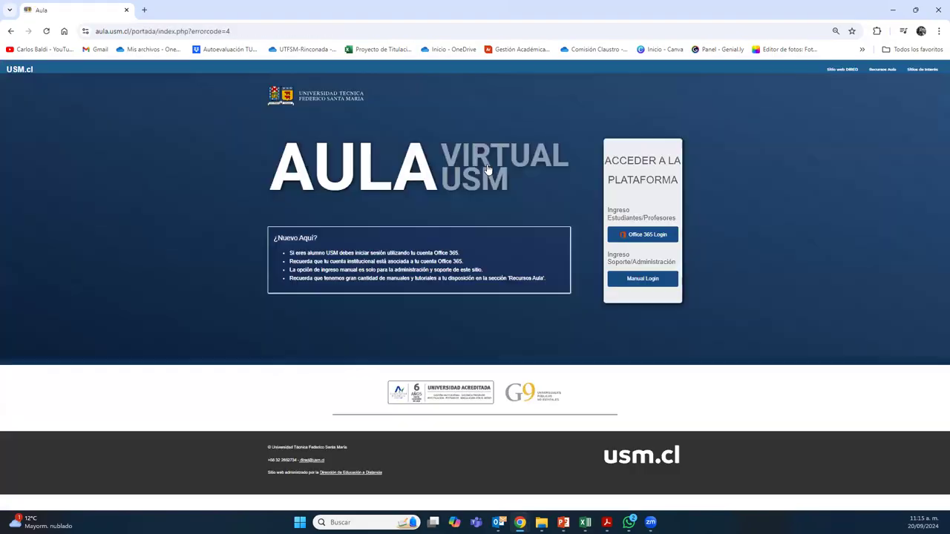
click(652, 236)
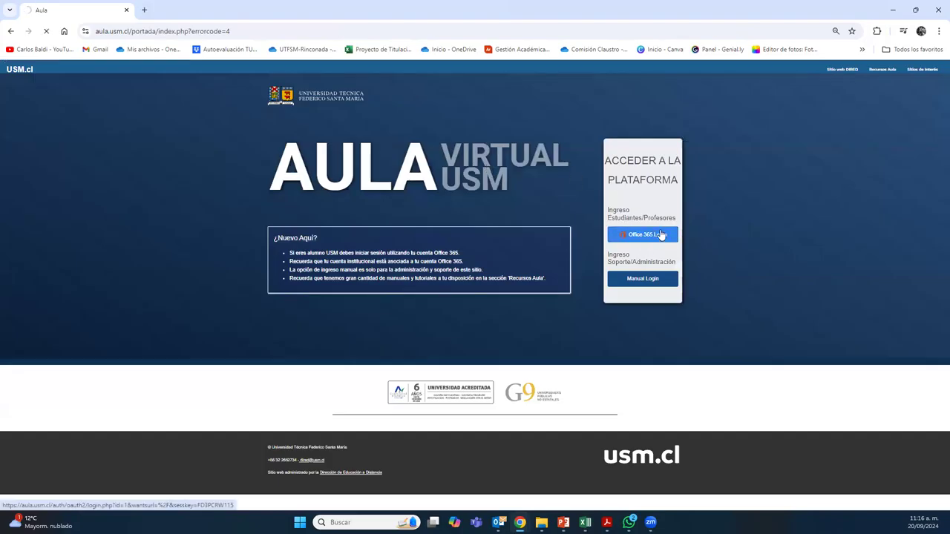
Step: Open the (202402)(ACT010-B) GESTIÓN DE ACTIVOS course, Paralelos 301, from the course list
scroll(536, 317, down, 6)
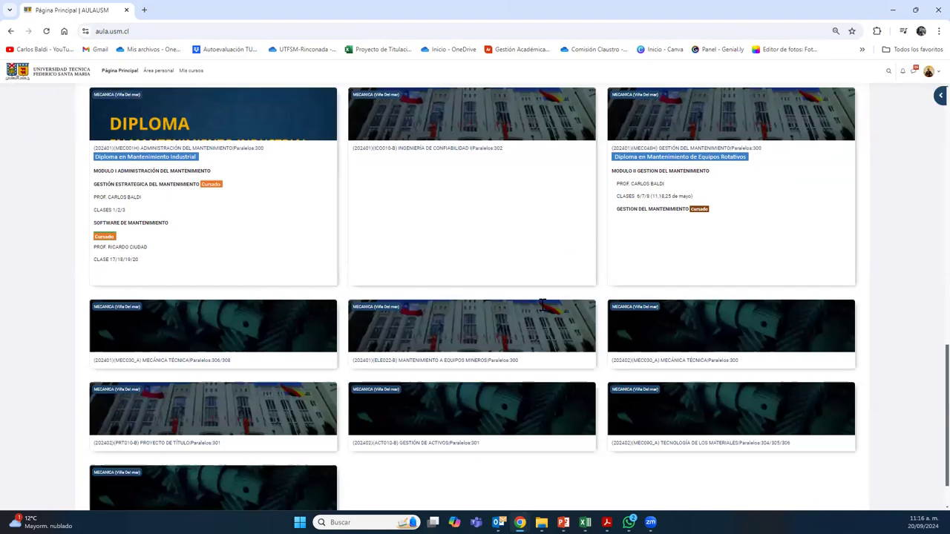
click(430, 398)
scroll(446, 400, down, 1)
scroll(455, 400, down, 5)
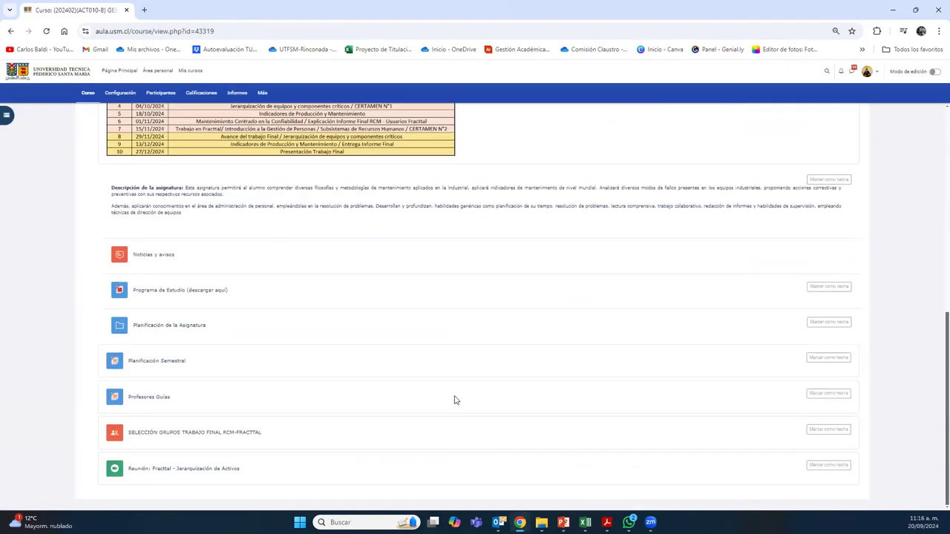
Step: Open the course section on Jerarquización de equipos y componentes críticos and turn on edit mode
scroll(455, 399, up, 8)
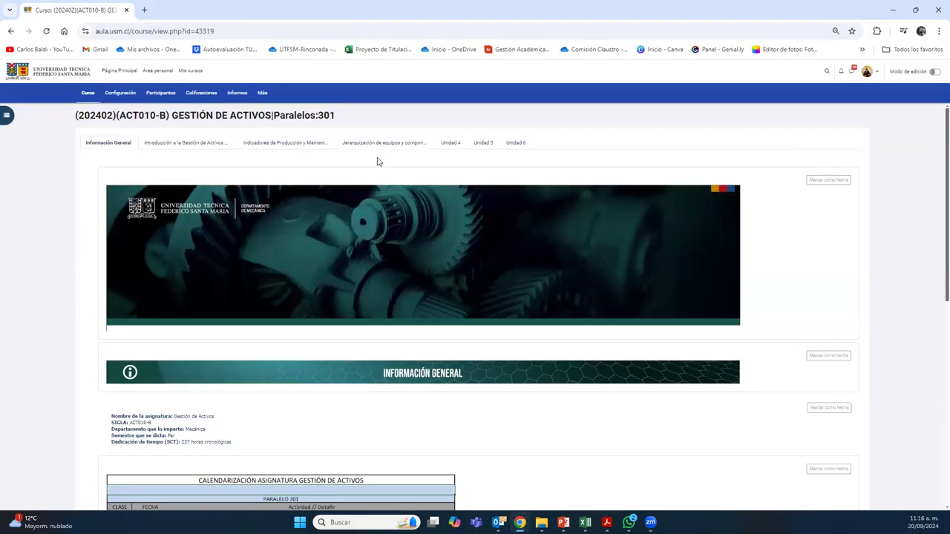
click(385, 146)
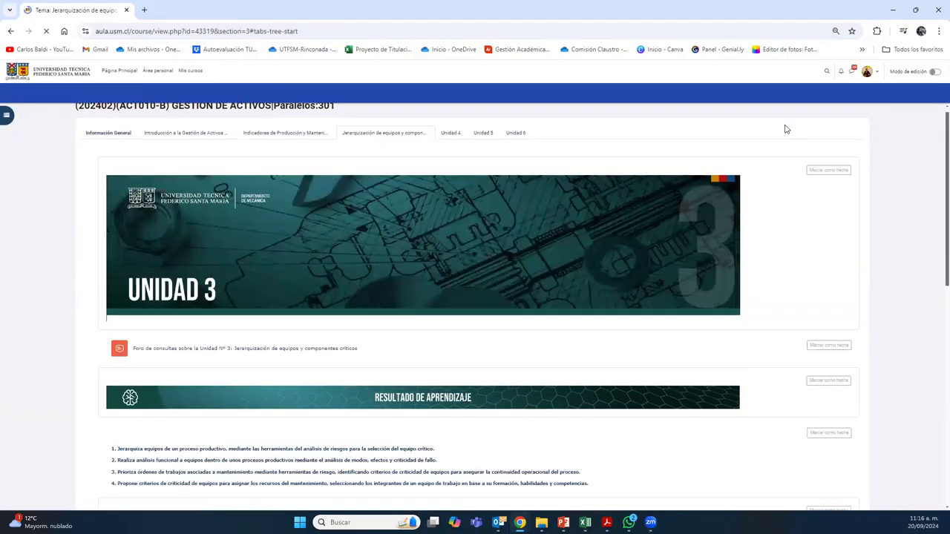
click(934, 72)
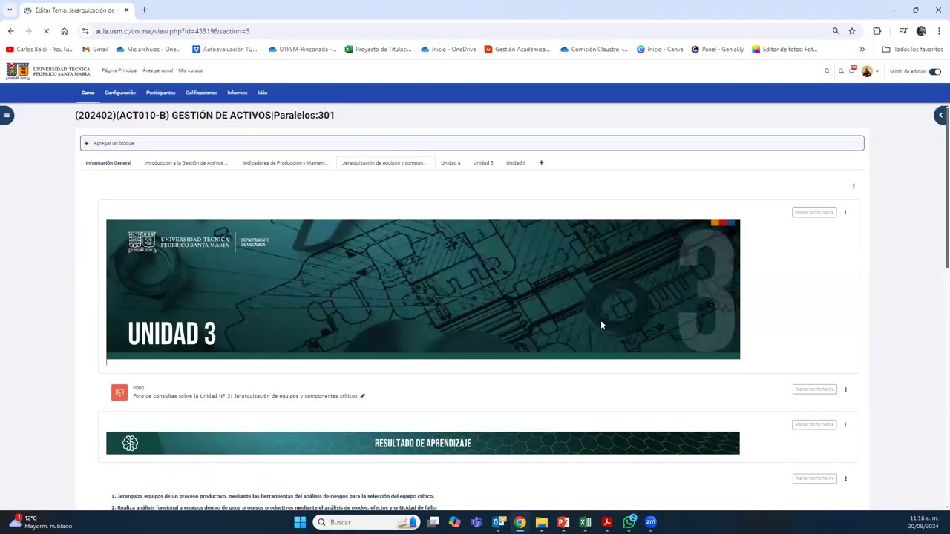
Step: Add a new file resource named DIAGRAMA PARETO-JACK KNIFE at the end of the section
scroll(600, 320, down, 3)
scroll(601, 324, down, 10)
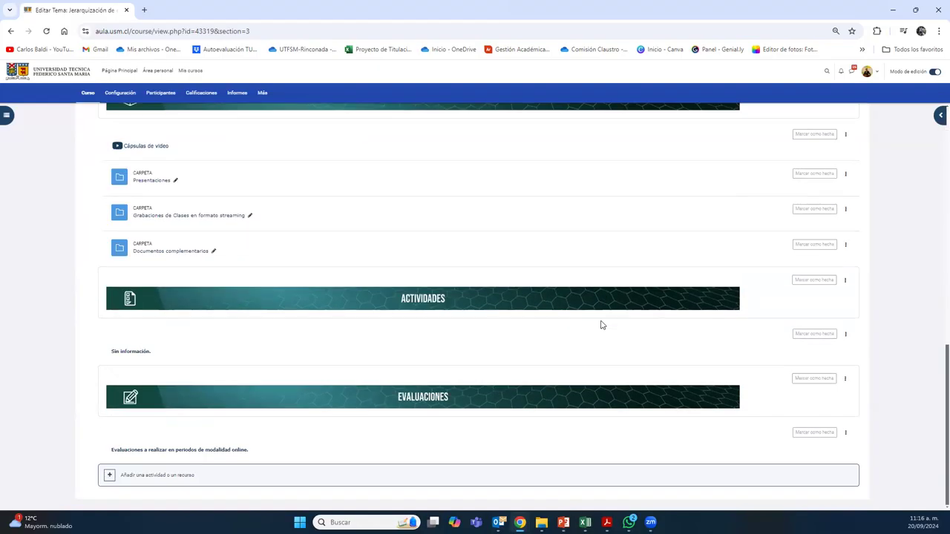
click(158, 476)
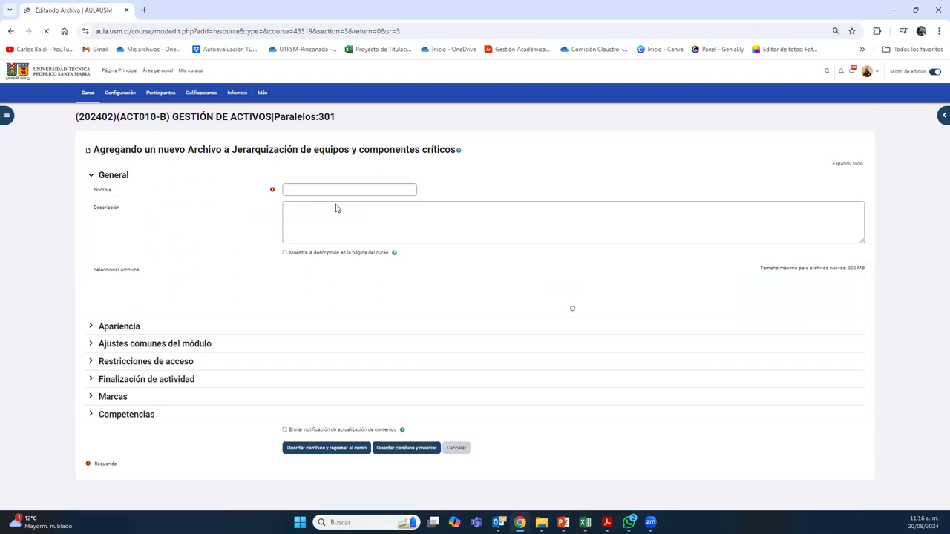
click(337, 190)
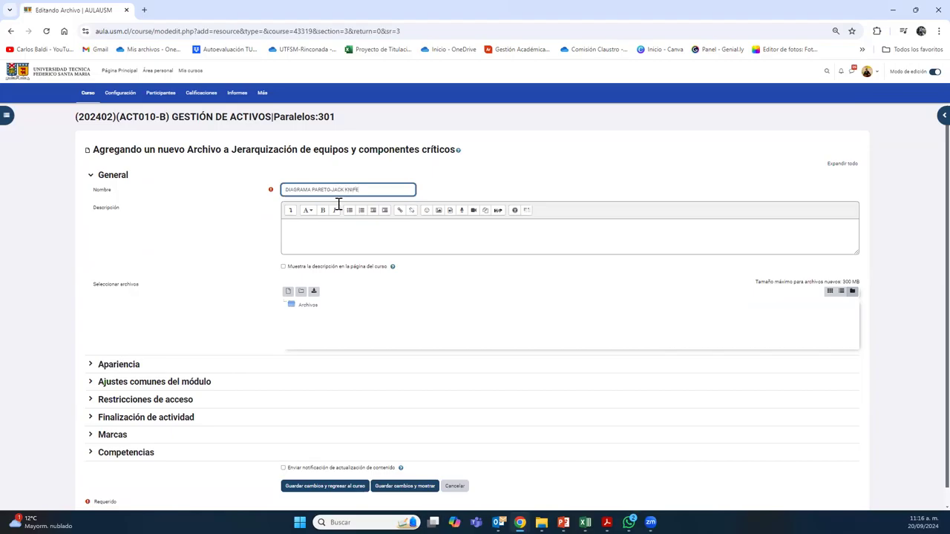
Step: Select the Excel workbook 20 SEPTIEMBRE 2024 from the Desktop (Escritorio) as the file to upload to the resource
click(288, 291)
click(438, 261)
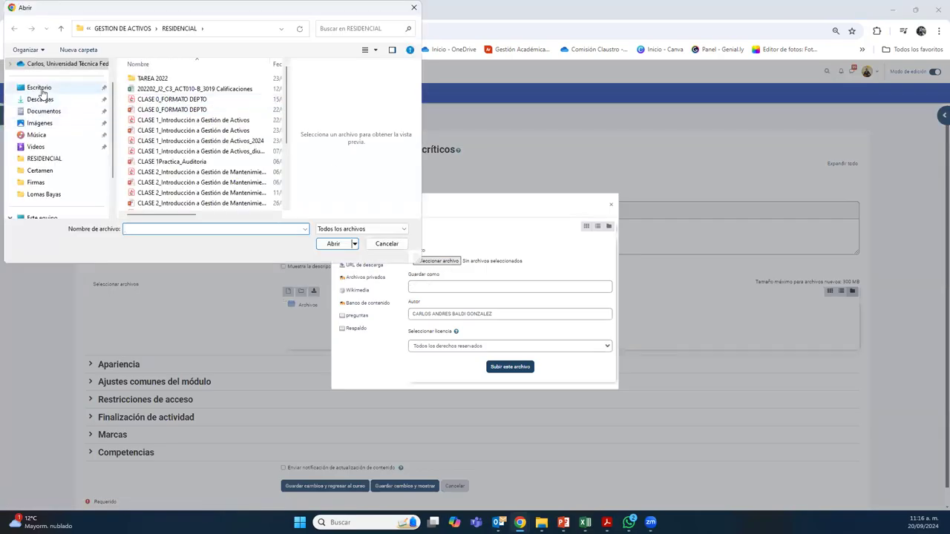
click(33, 88)
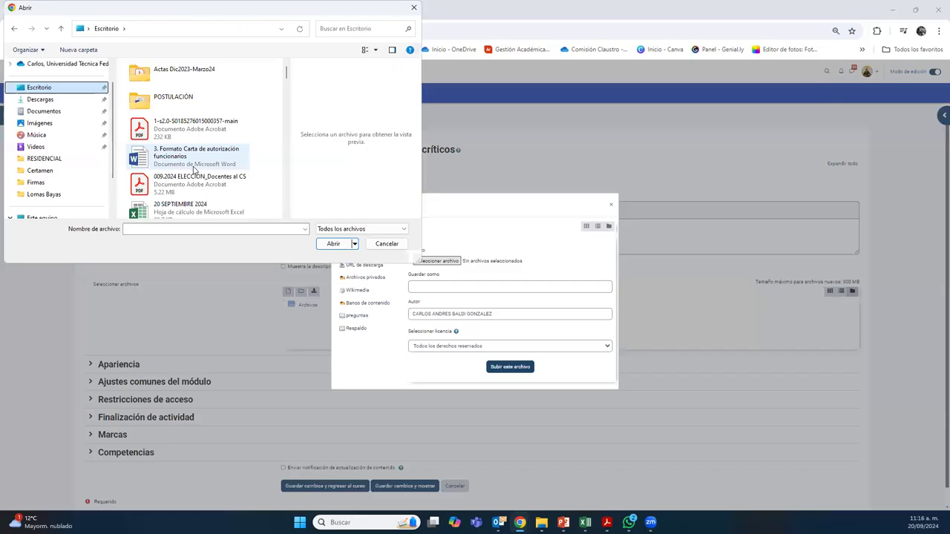
click(178, 212)
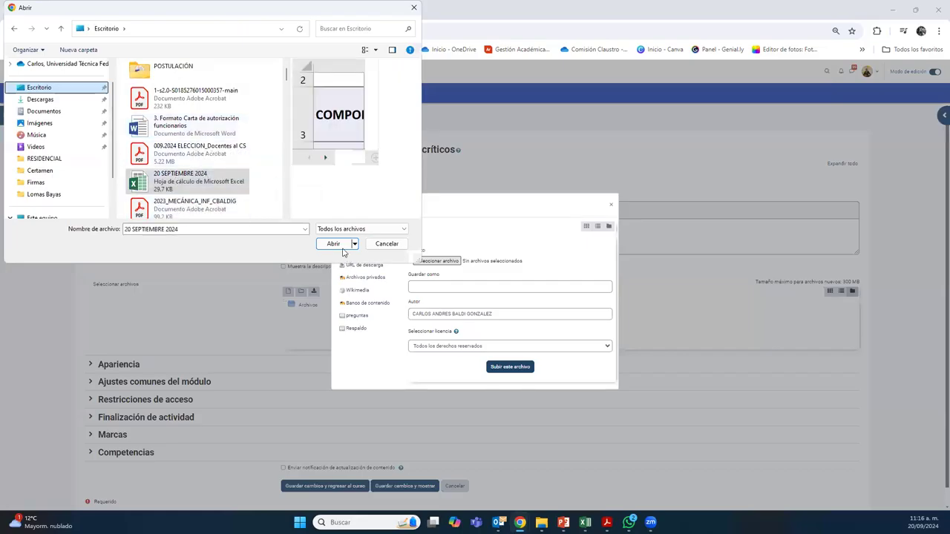